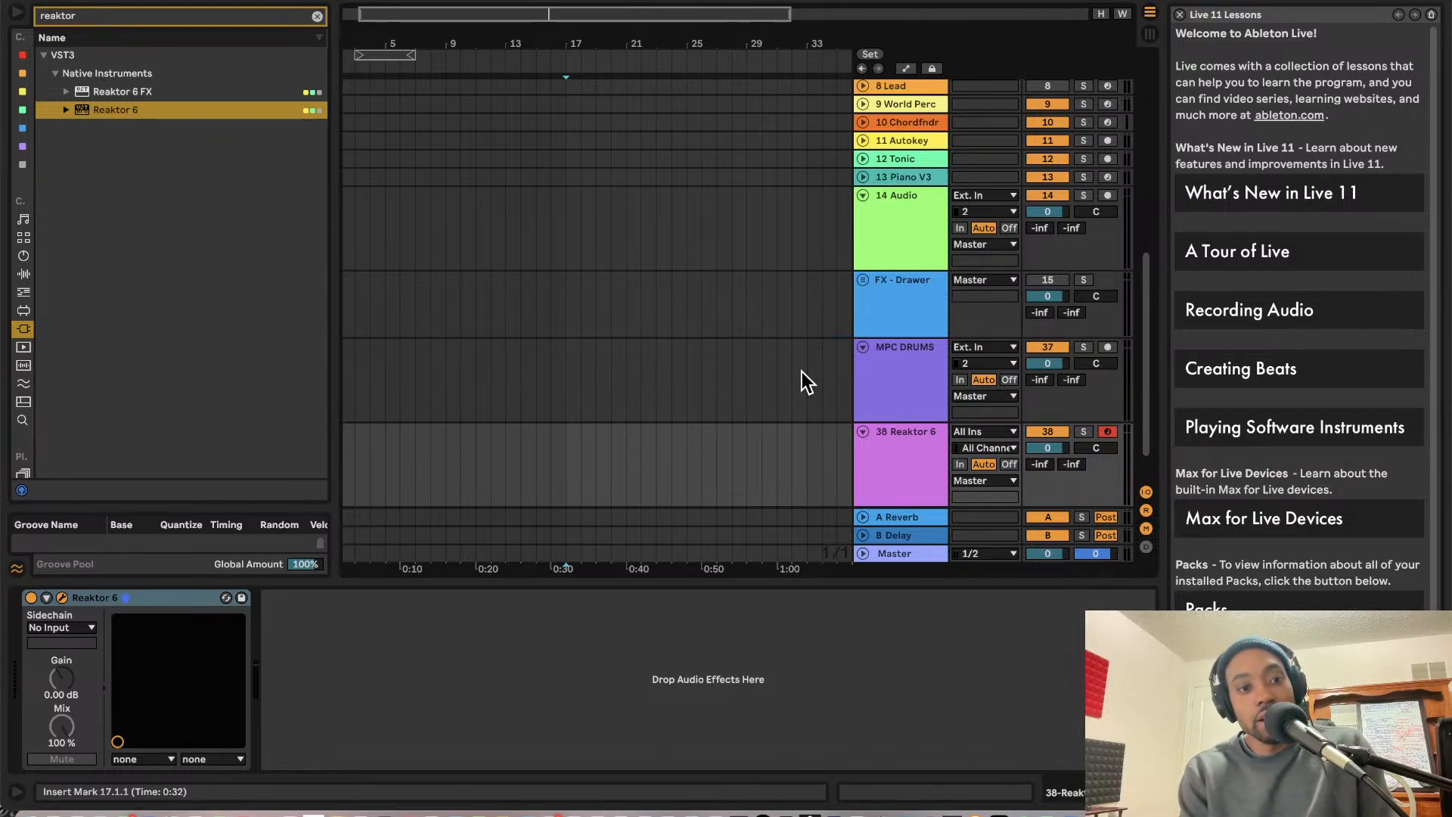
Open the Reaktor 6 instrument on track 38, turn on Edit mode and create a new ensemble
{"action": "left_click", "coordinate": [62, 597]}
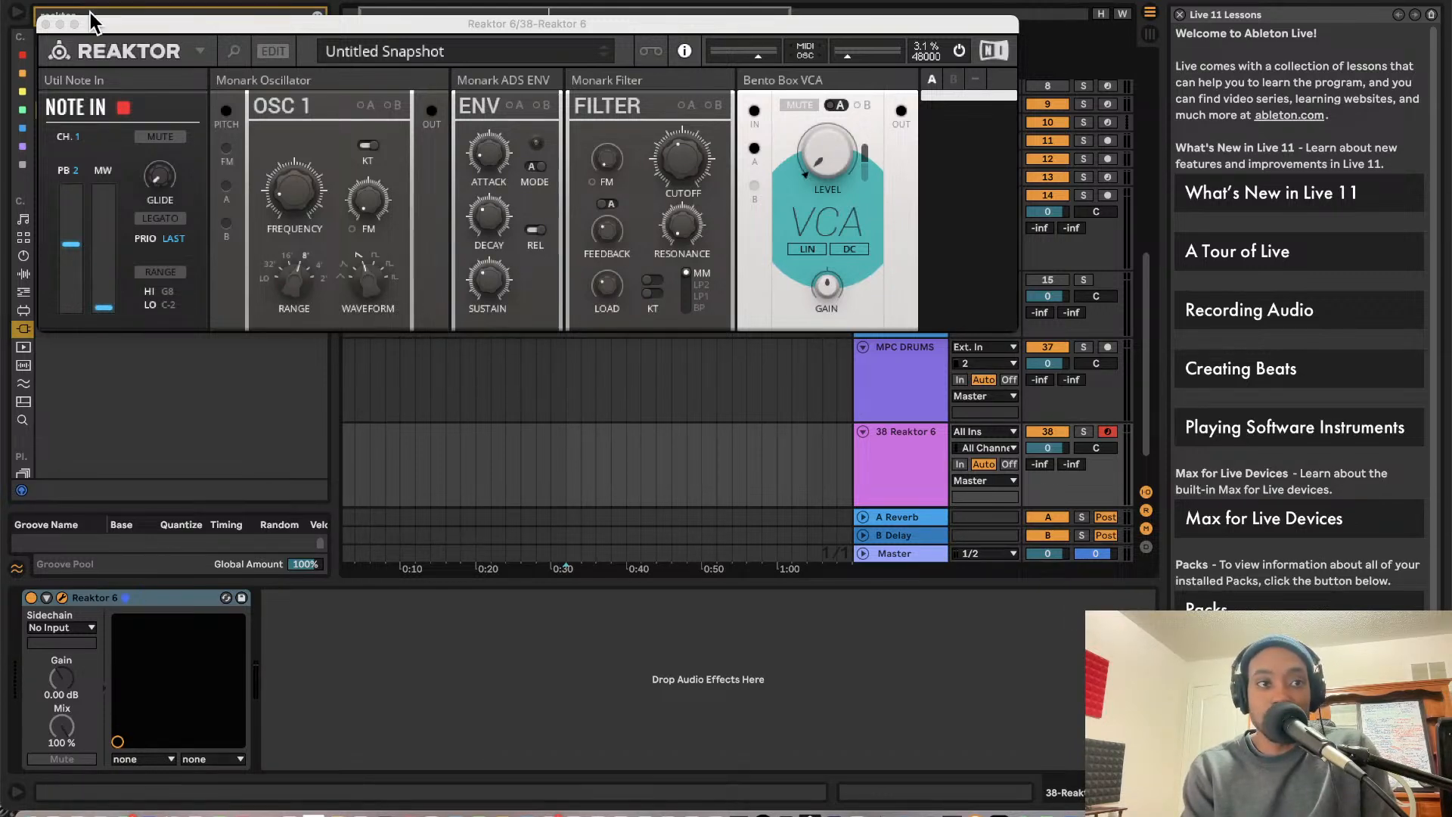
{"action": "left_click", "coordinate": [286, 51]}
{"action": "left_click", "coordinate": [201, 51]}
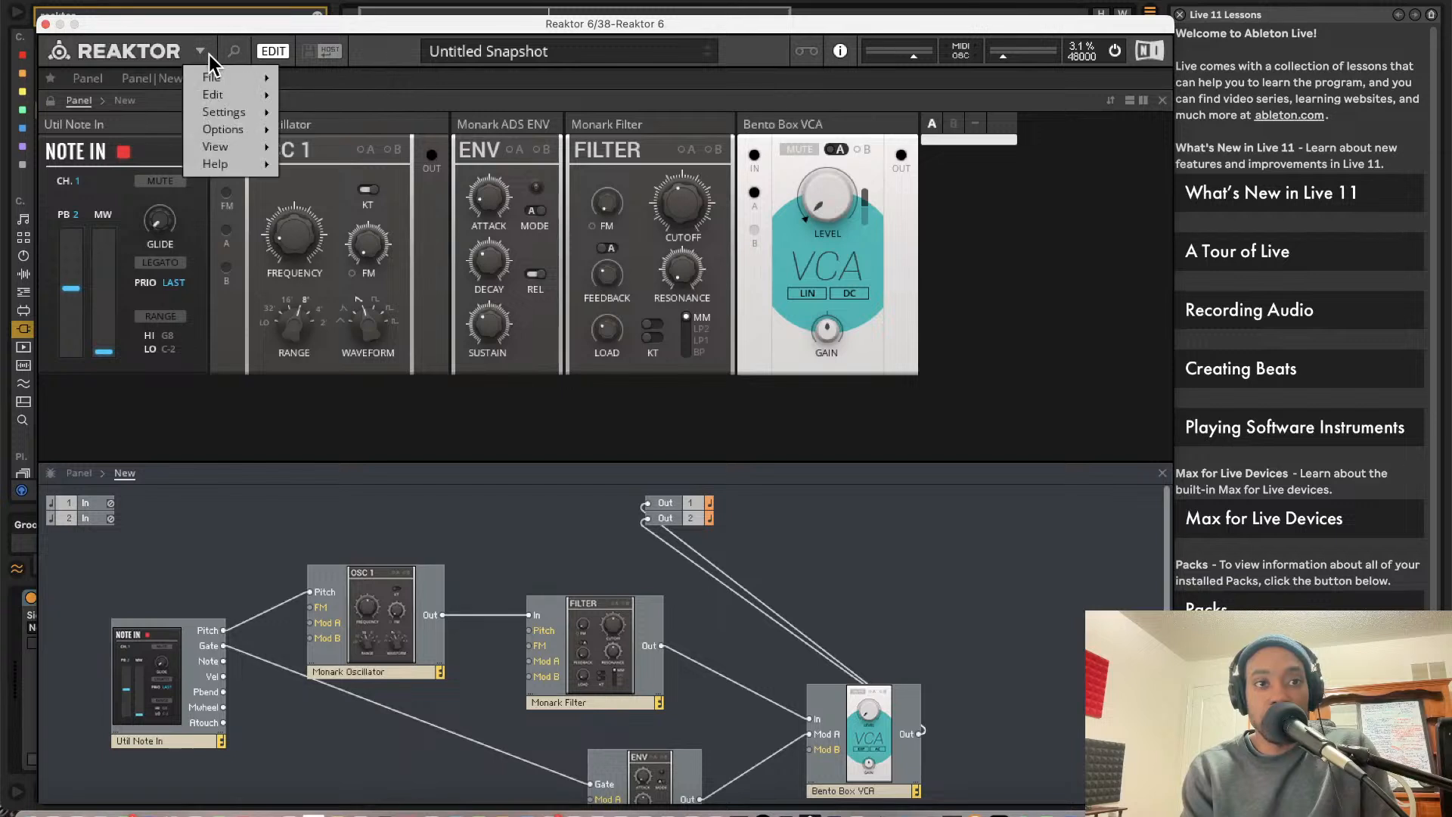
{"action": "mouse_move", "coordinate": [248, 78]}
{"action": "left_click", "coordinate": [310, 78]}
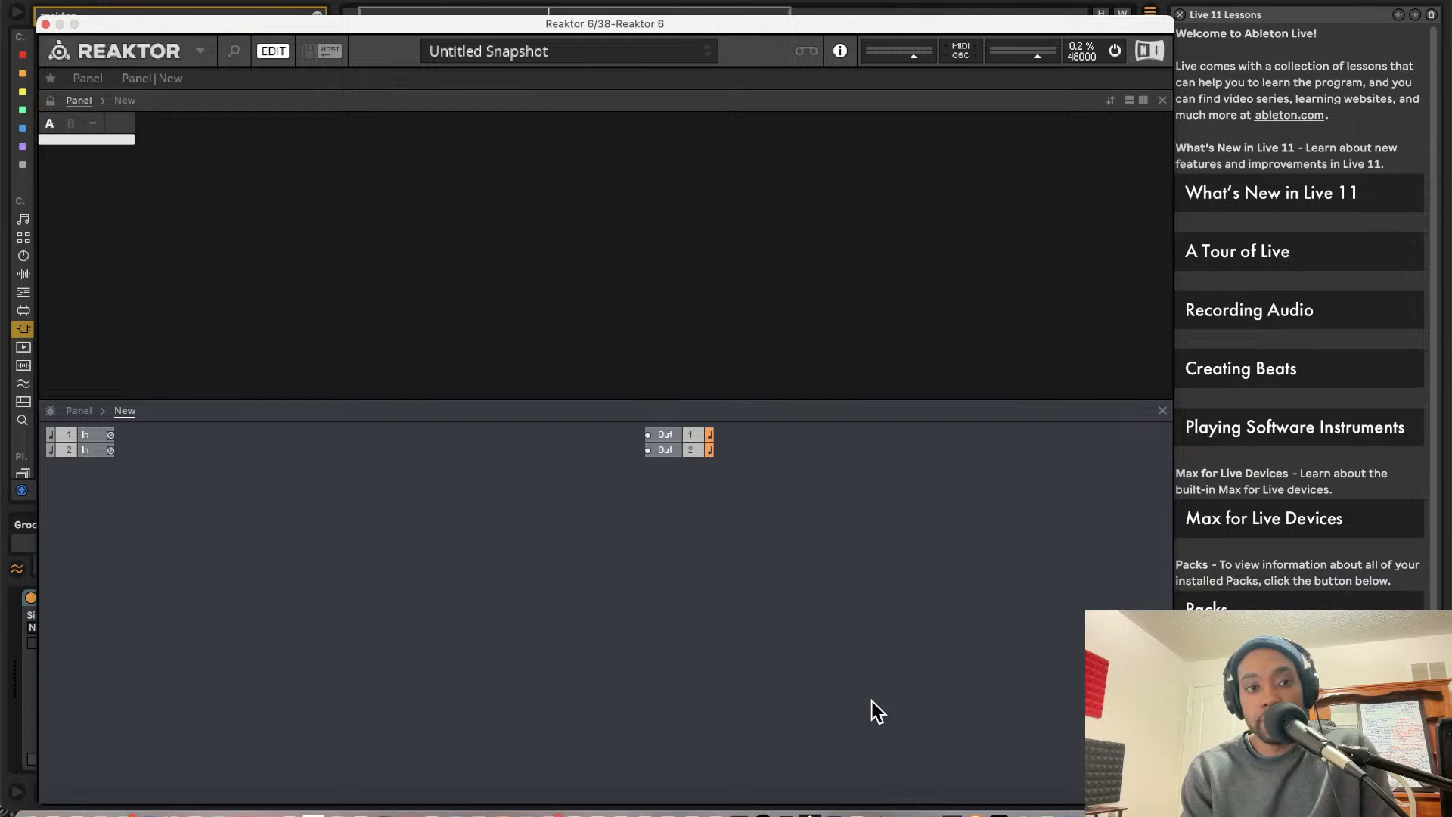
{"action": "left_click", "coordinate": [171, 54]}
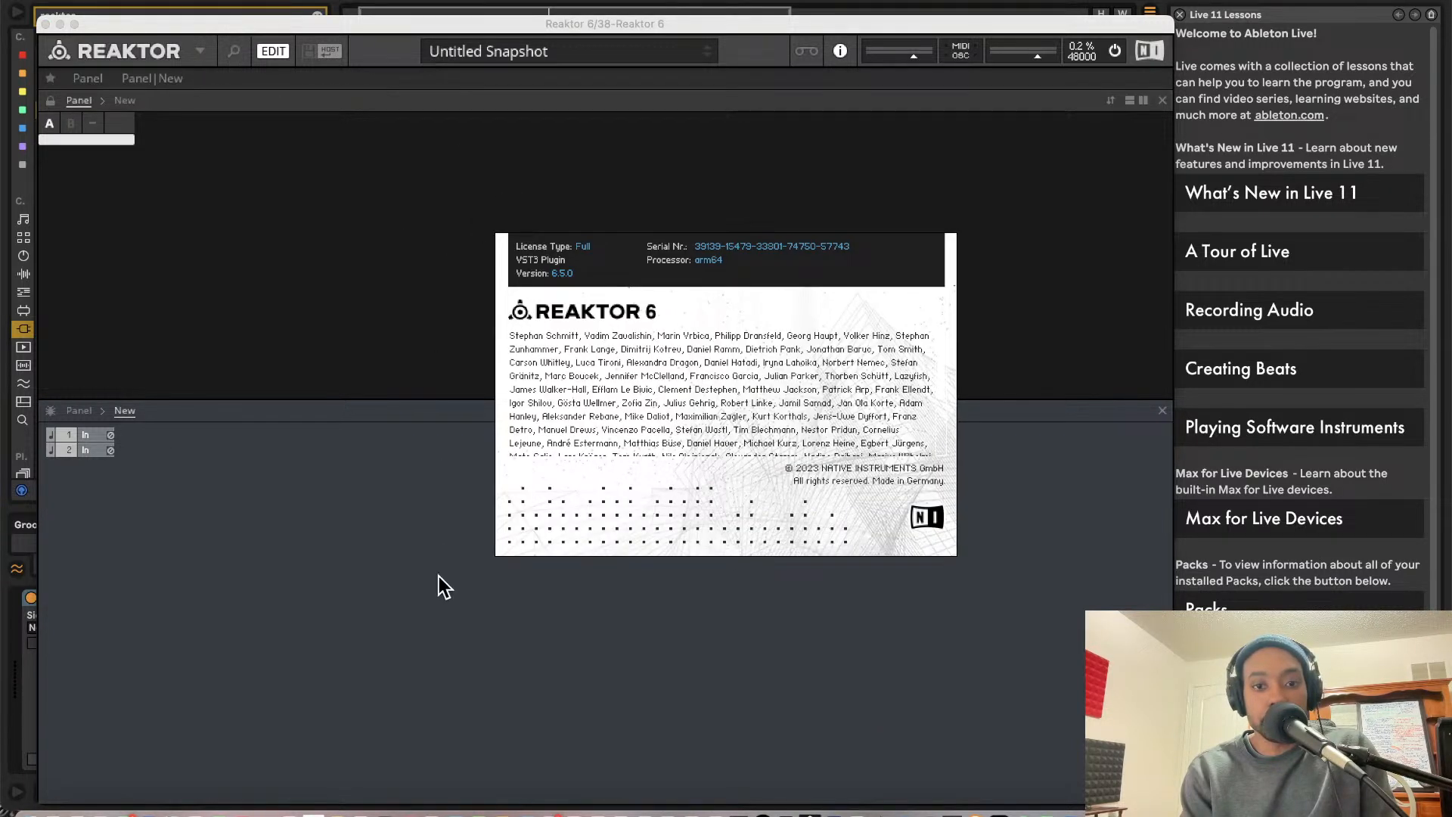
{"action": "left_click", "coordinate": [649, 285]}
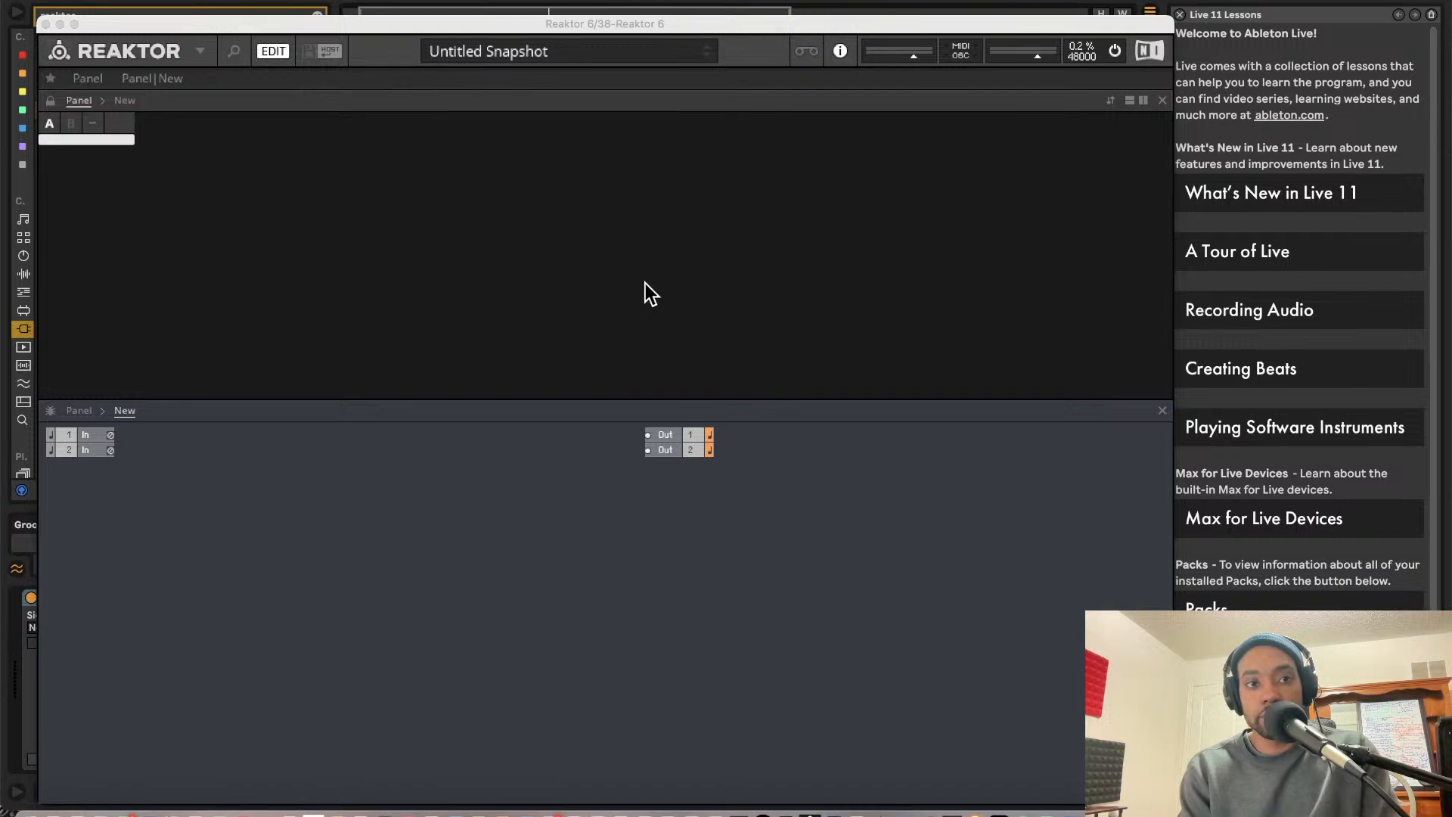
{"action": "left_click", "coordinate": [201, 51]}
{"action": "left_click", "coordinate": [158, 110]}
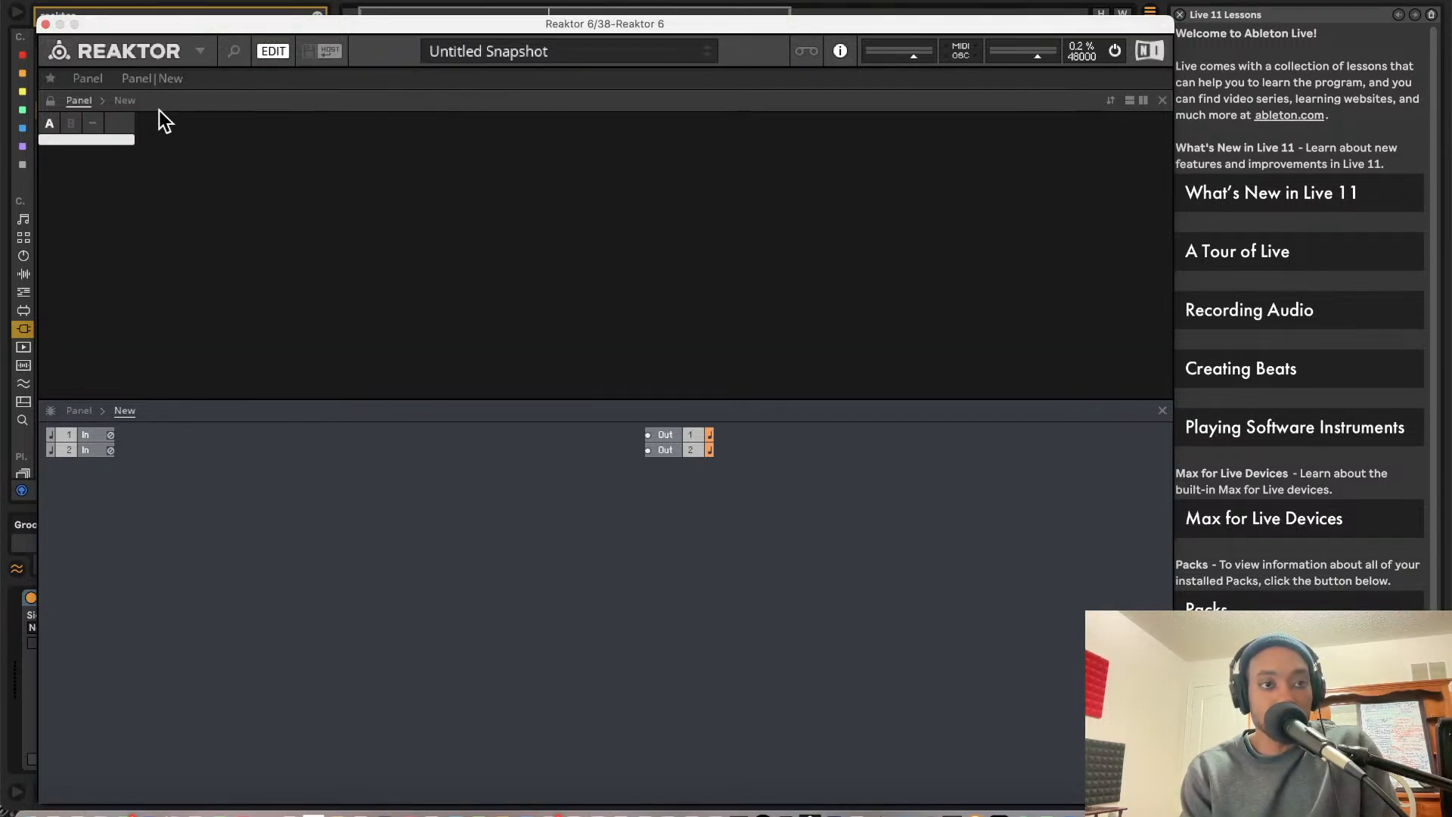
{"action": "left_click", "coordinate": [198, 51]}
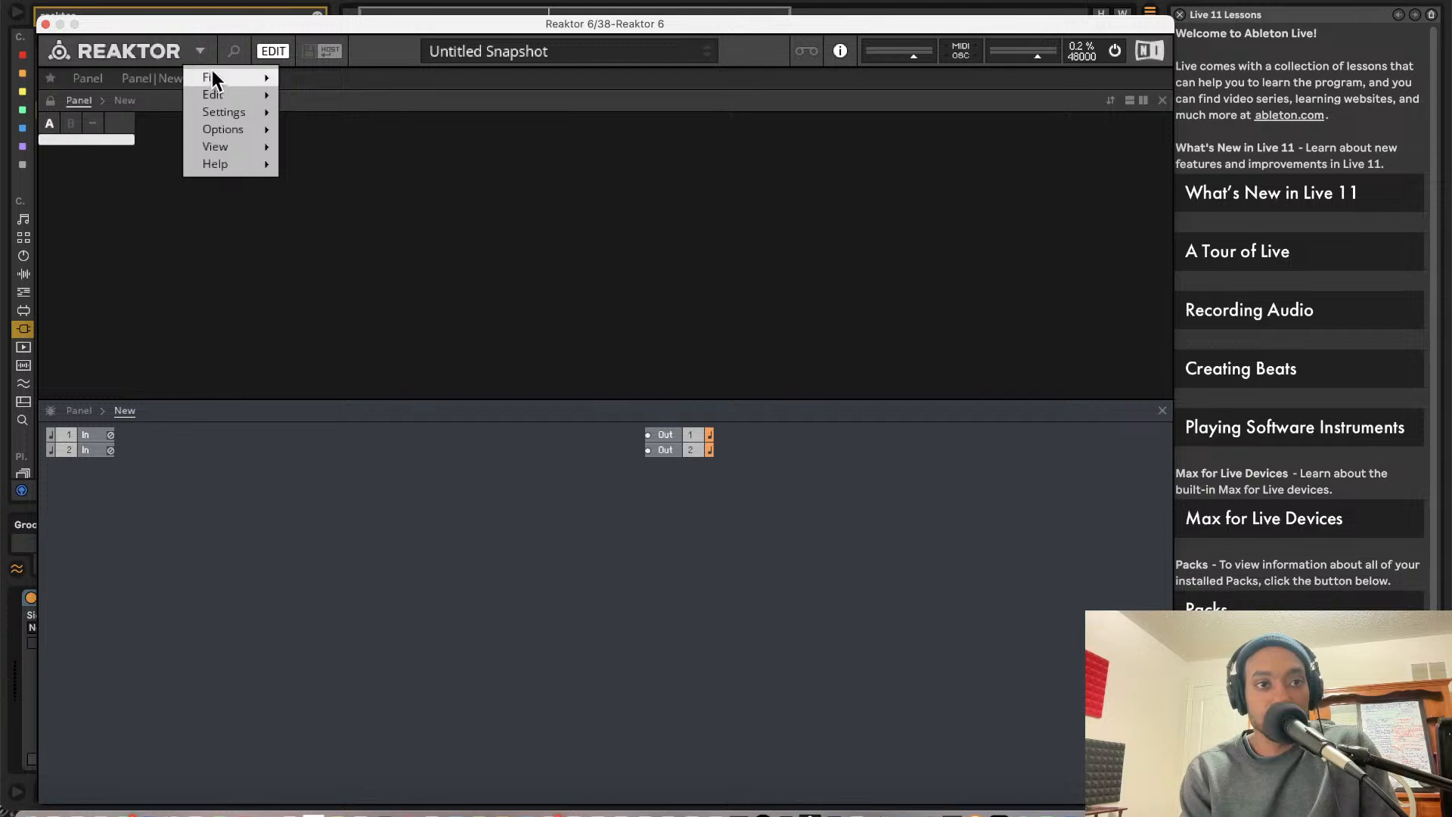
{"action": "left_click", "coordinate": [271, 50]}
{"action": "left_click", "coordinate": [271, 50]}
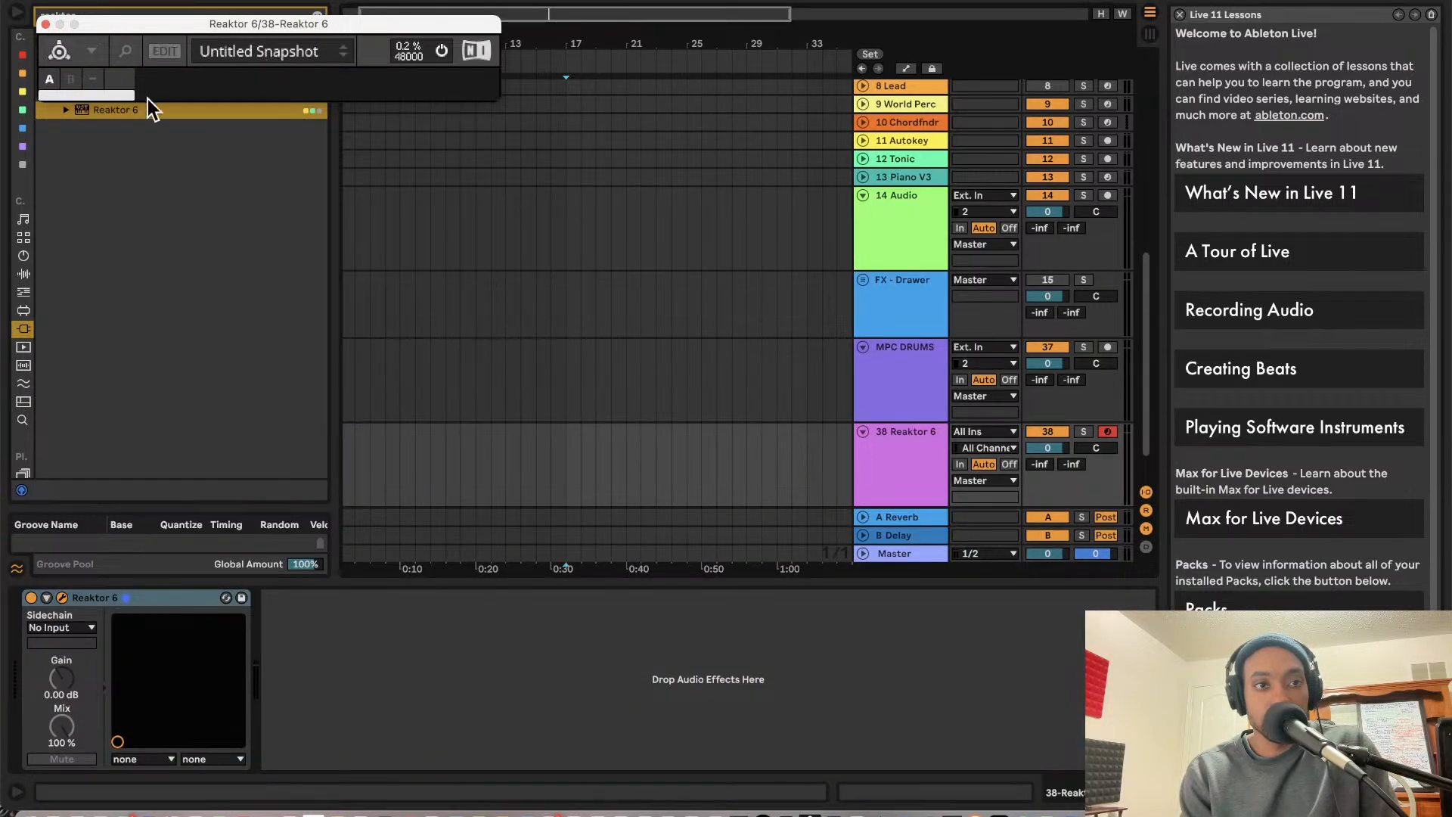
{"action": "left_click", "coordinate": [175, 52]}
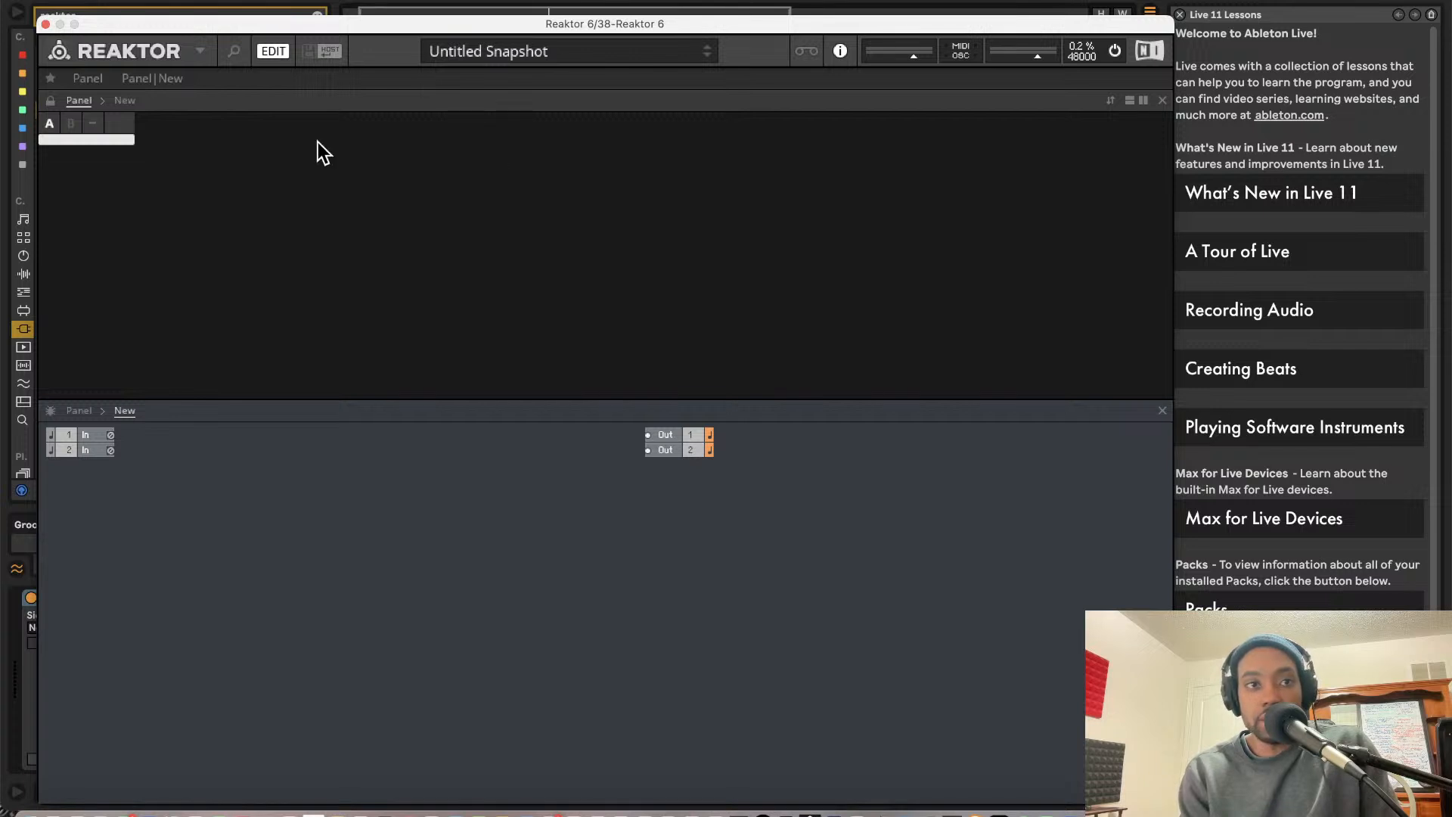
Add two extra bookmarks of the current Panel and New structure view to the ensemble
{"action": "left_click", "coordinate": [51, 82]}
{"action": "left_click", "coordinate": [51, 83]}
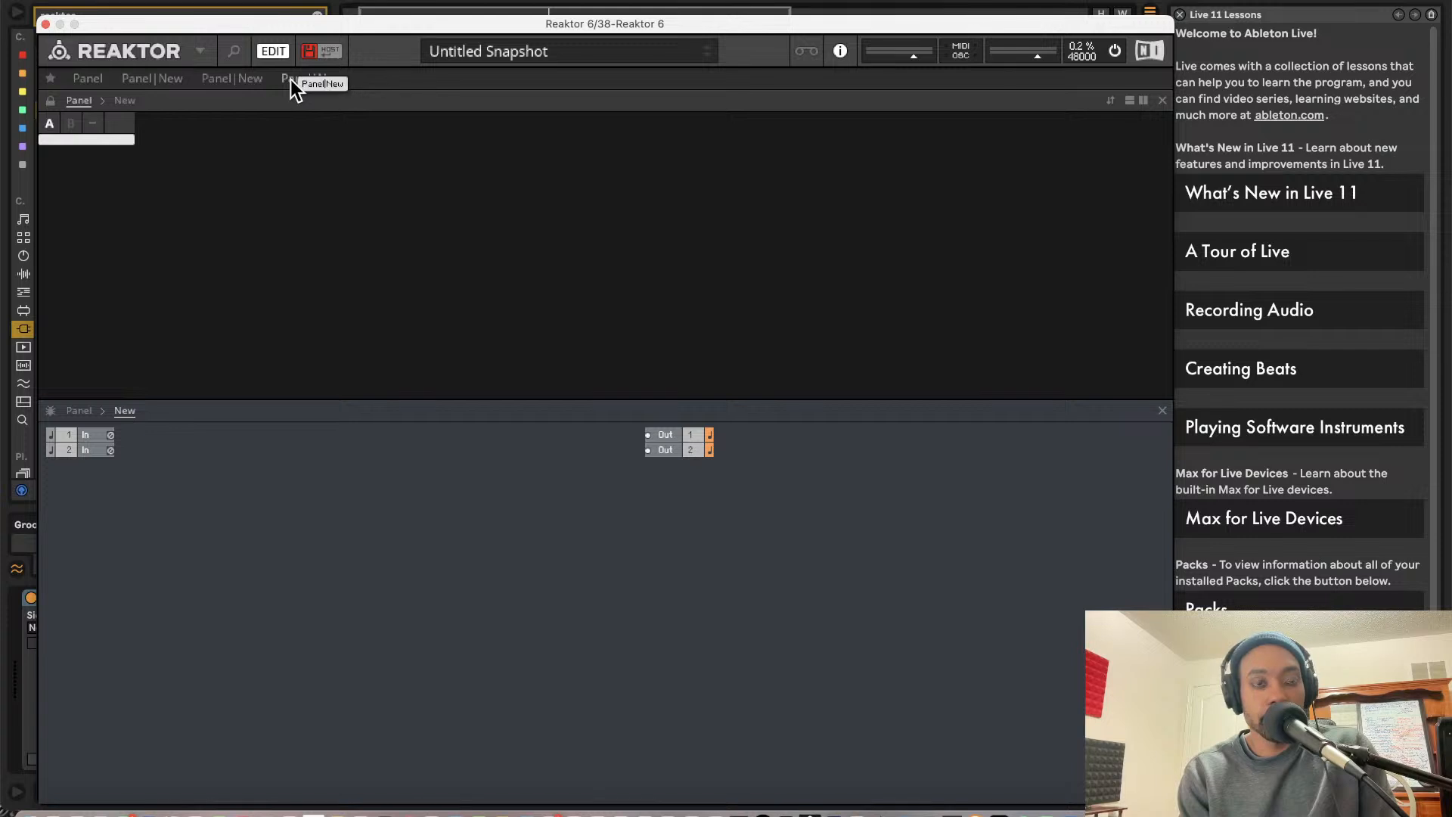
{"action": "left_click", "coordinate": [182, 52]}
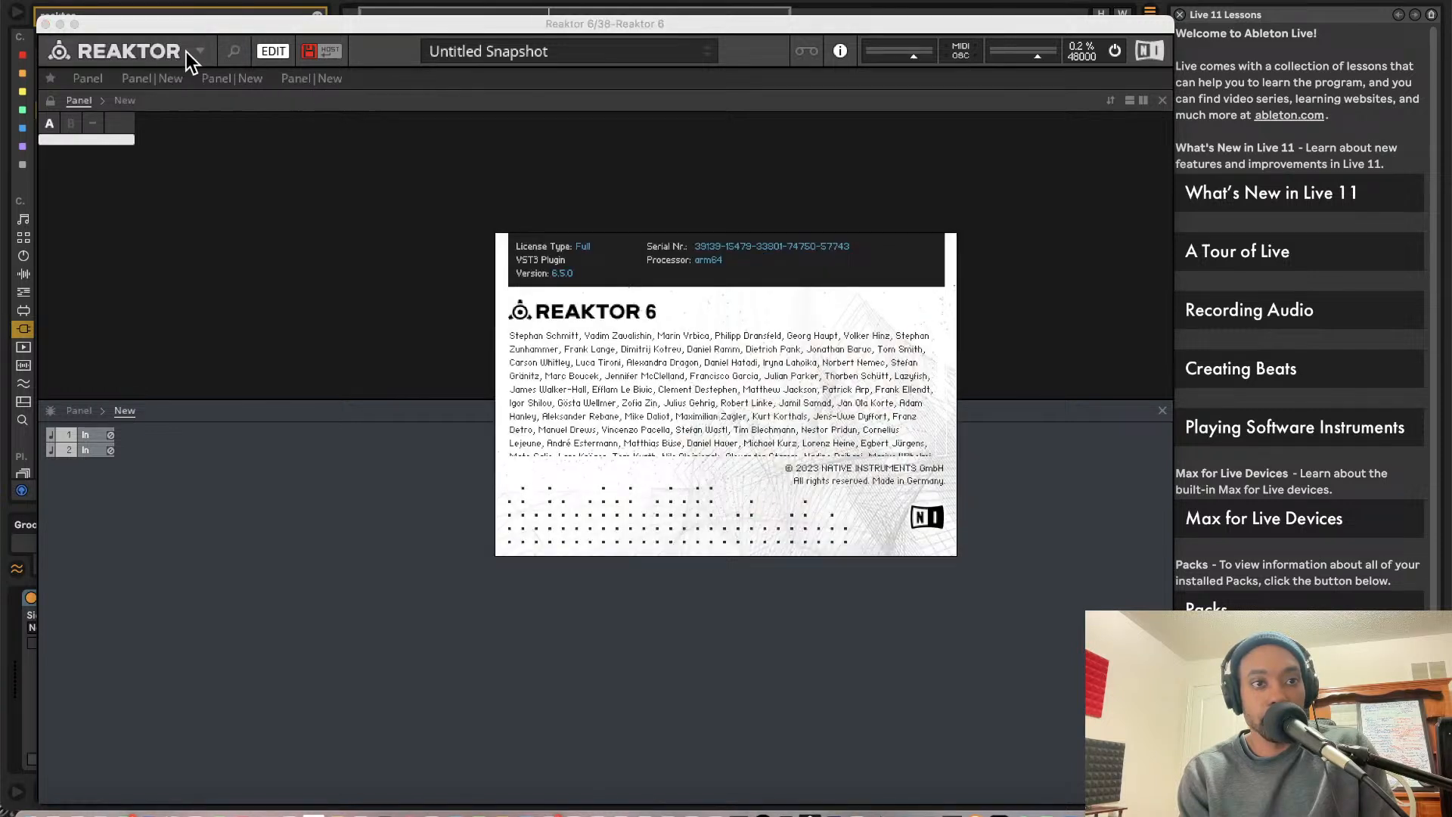
{"action": "left_click", "coordinate": [565, 189]}
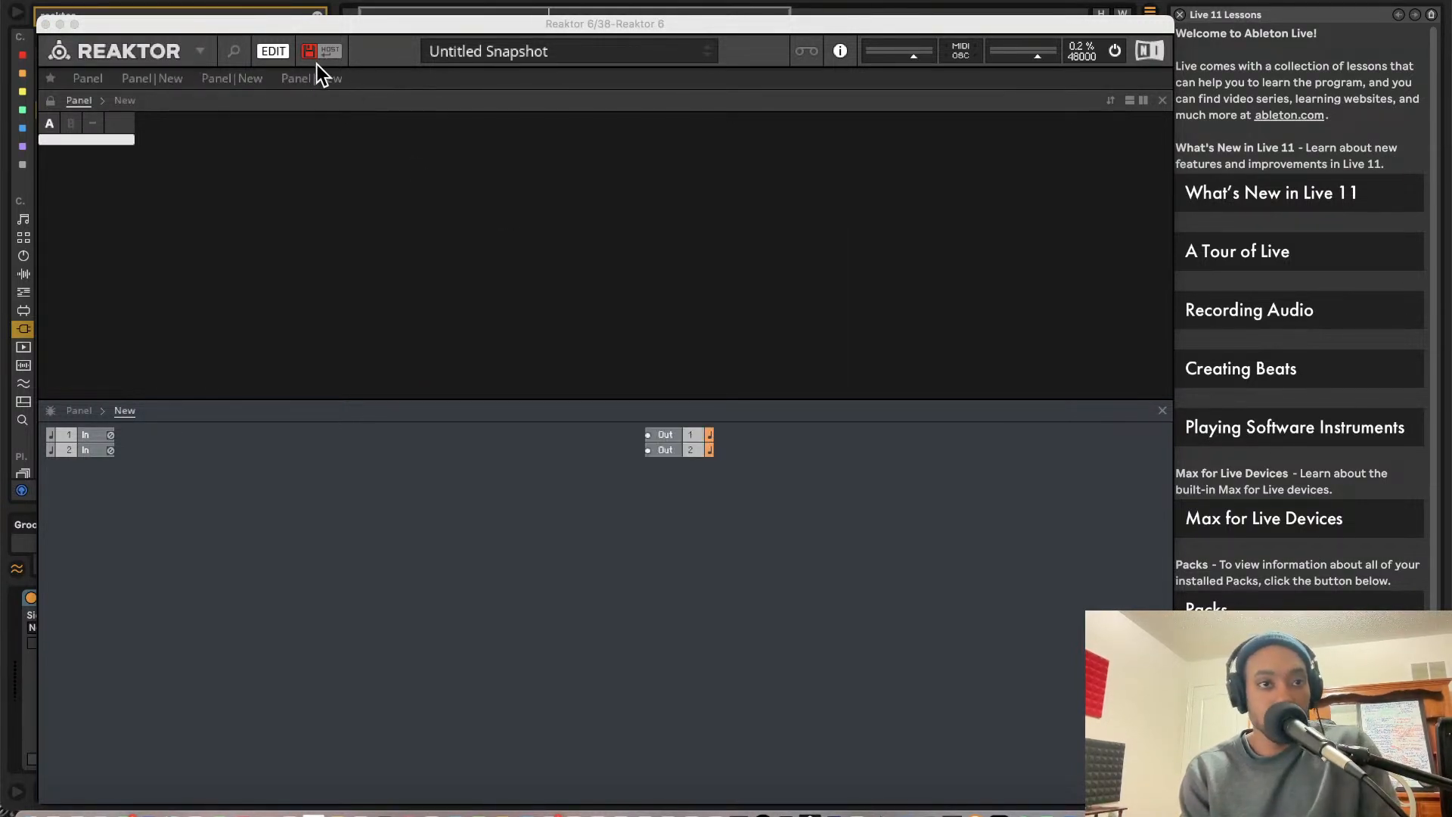
{"action": "left_click", "coordinate": [76, 24]}
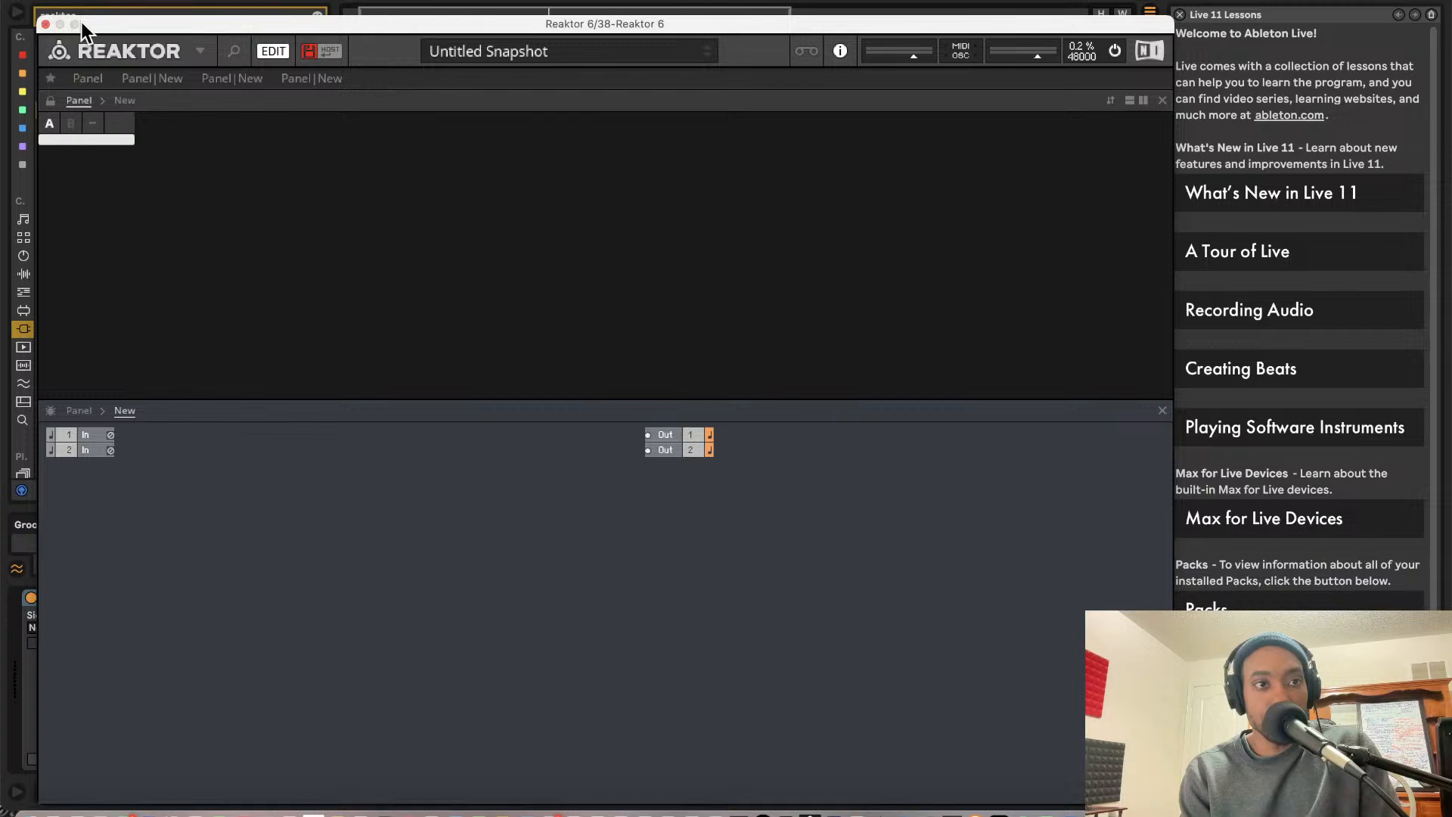
{"action": "left_click", "coordinate": [99, 0]}
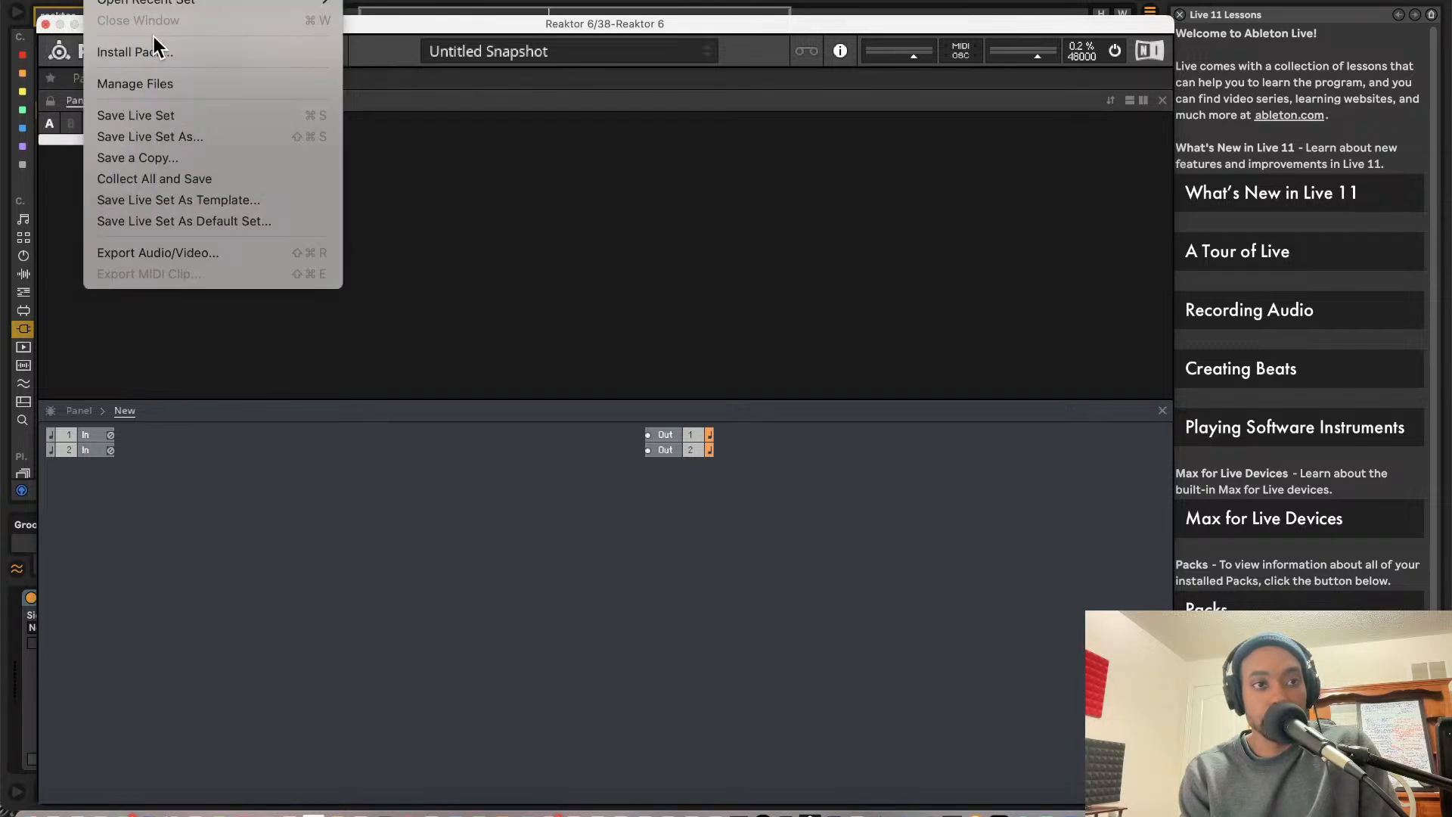
{"action": "left_click", "coordinate": [292, 119]}
Start another new ensemble without saving the changes to New.ens
{"action": "left_click", "coordinate": [198, 51]}
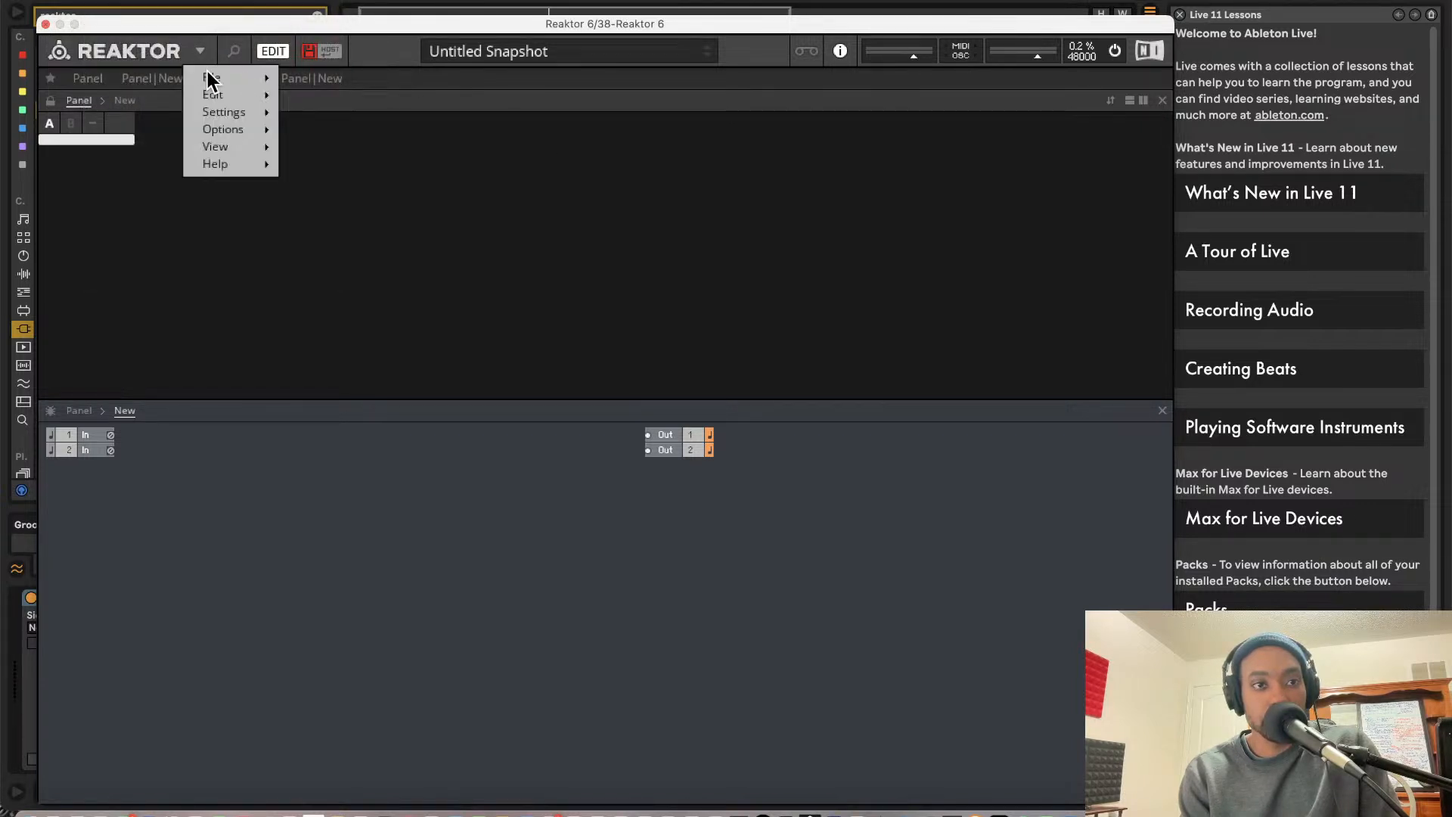
{"action": "left_click", "coordinate": [202, 56]}
{"action": "left_click", "coordinate": [196, 49]}
{"action": "mouse_move", "coordinate": [211, 77]}
{"action": "left_click", "coordinate": [344, 77]}
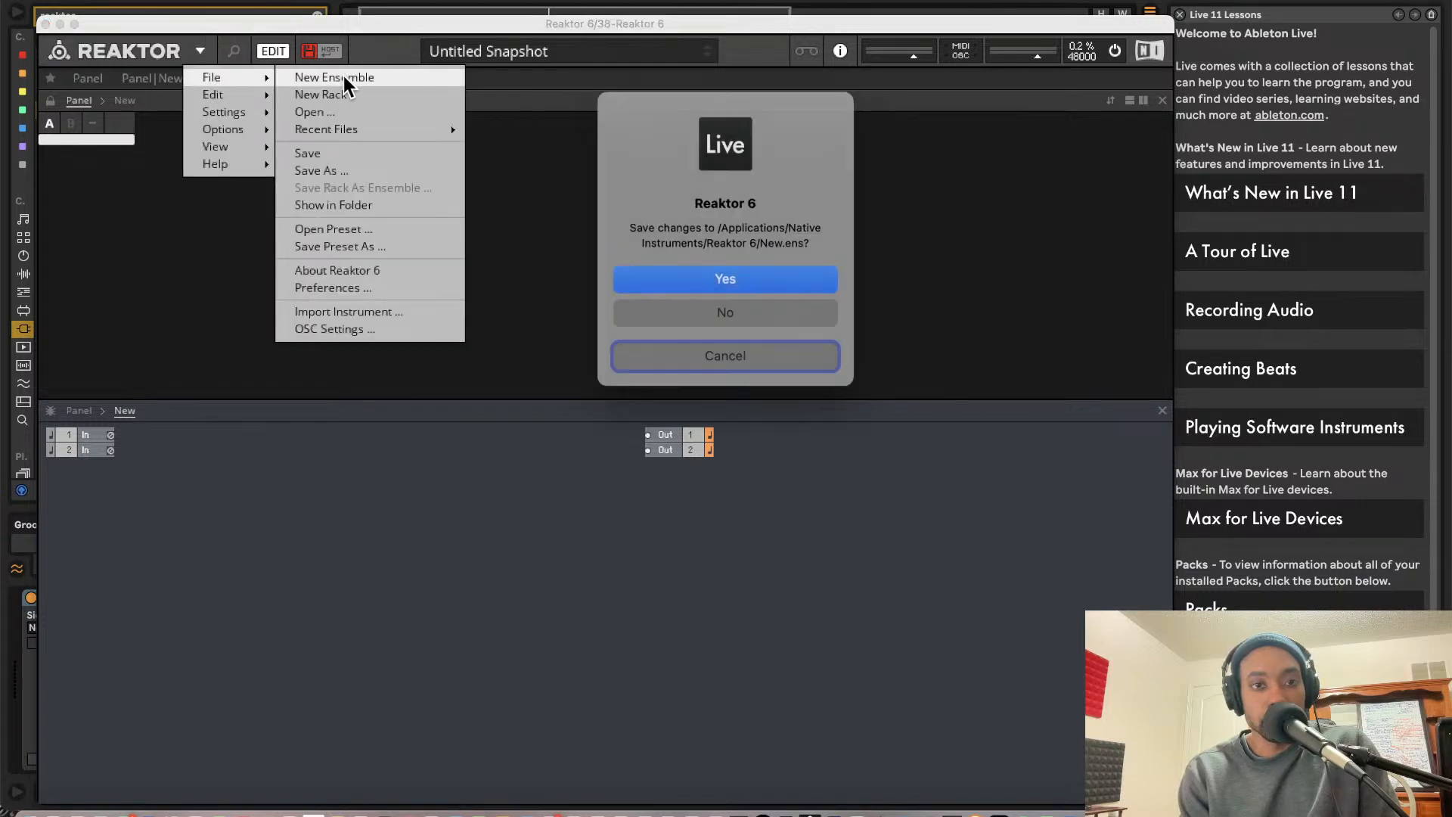
{"action": "left_click", "coordinate": [792, 320]}
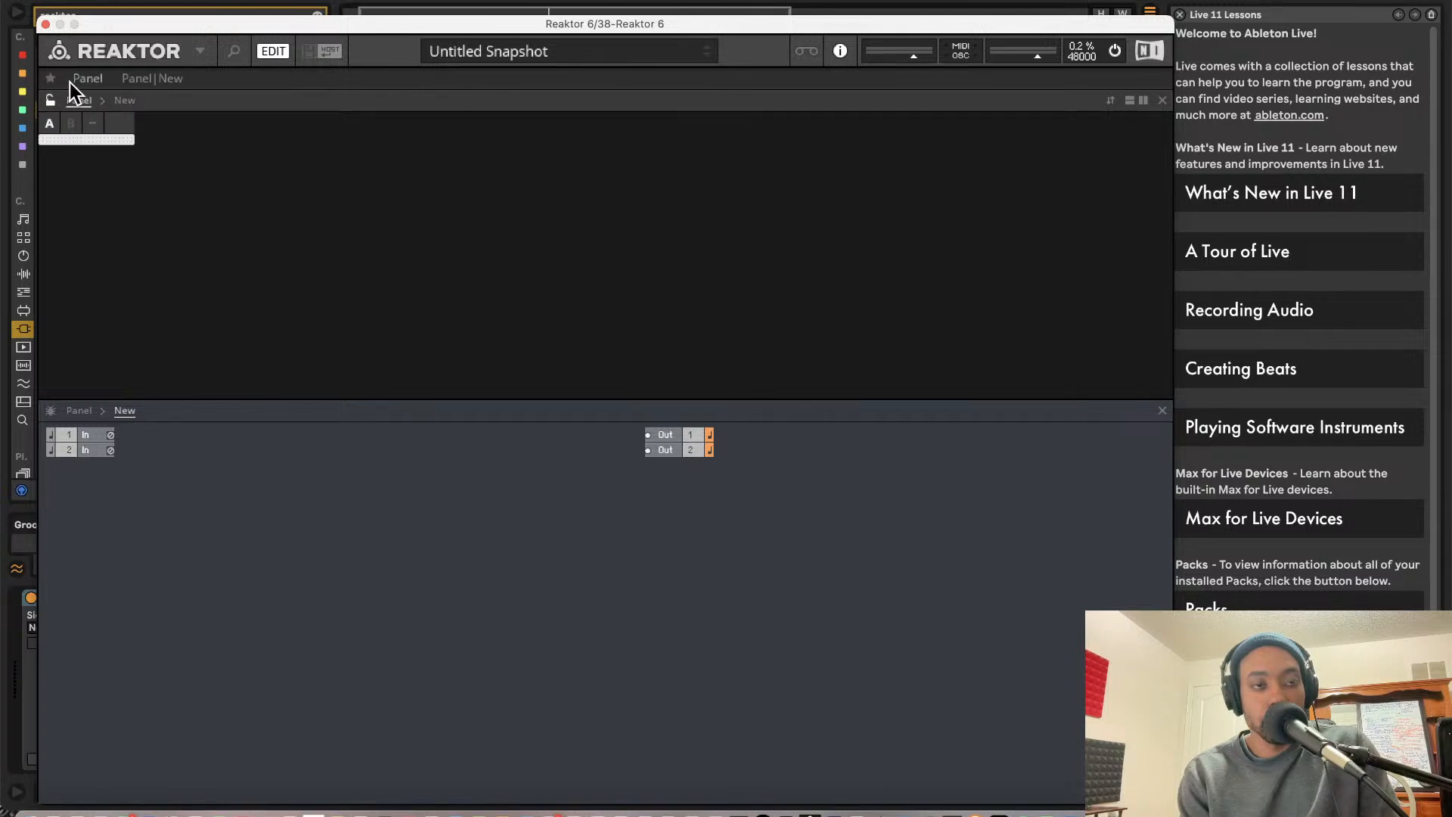
Switch to the Panel-only view, then replace the ensemble with a fresh one, discarding the changes
{"action": "left_click", "coordinate": [94, 79]}
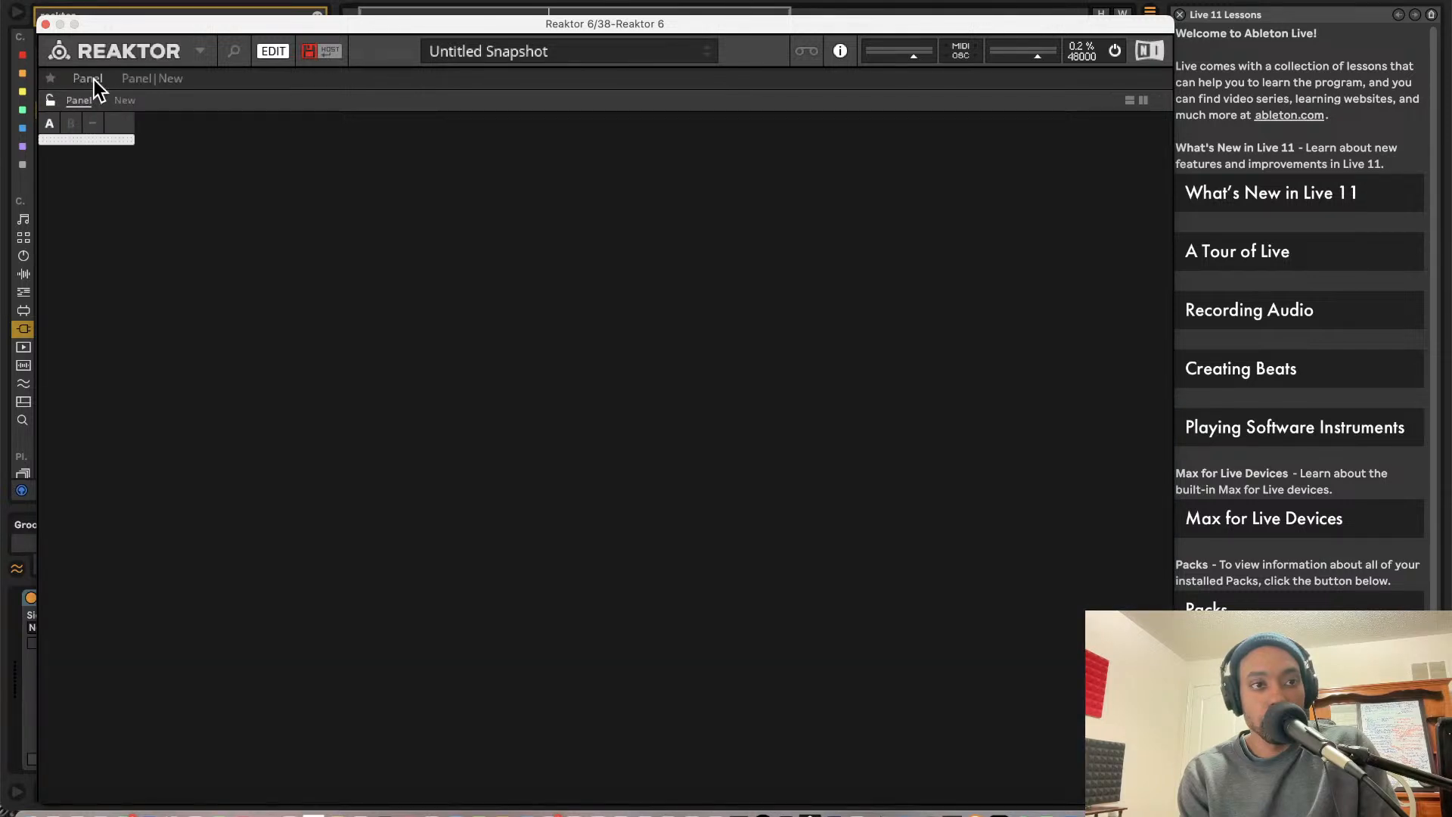
{"action": "left_click", "coordinate": [199, 51]}
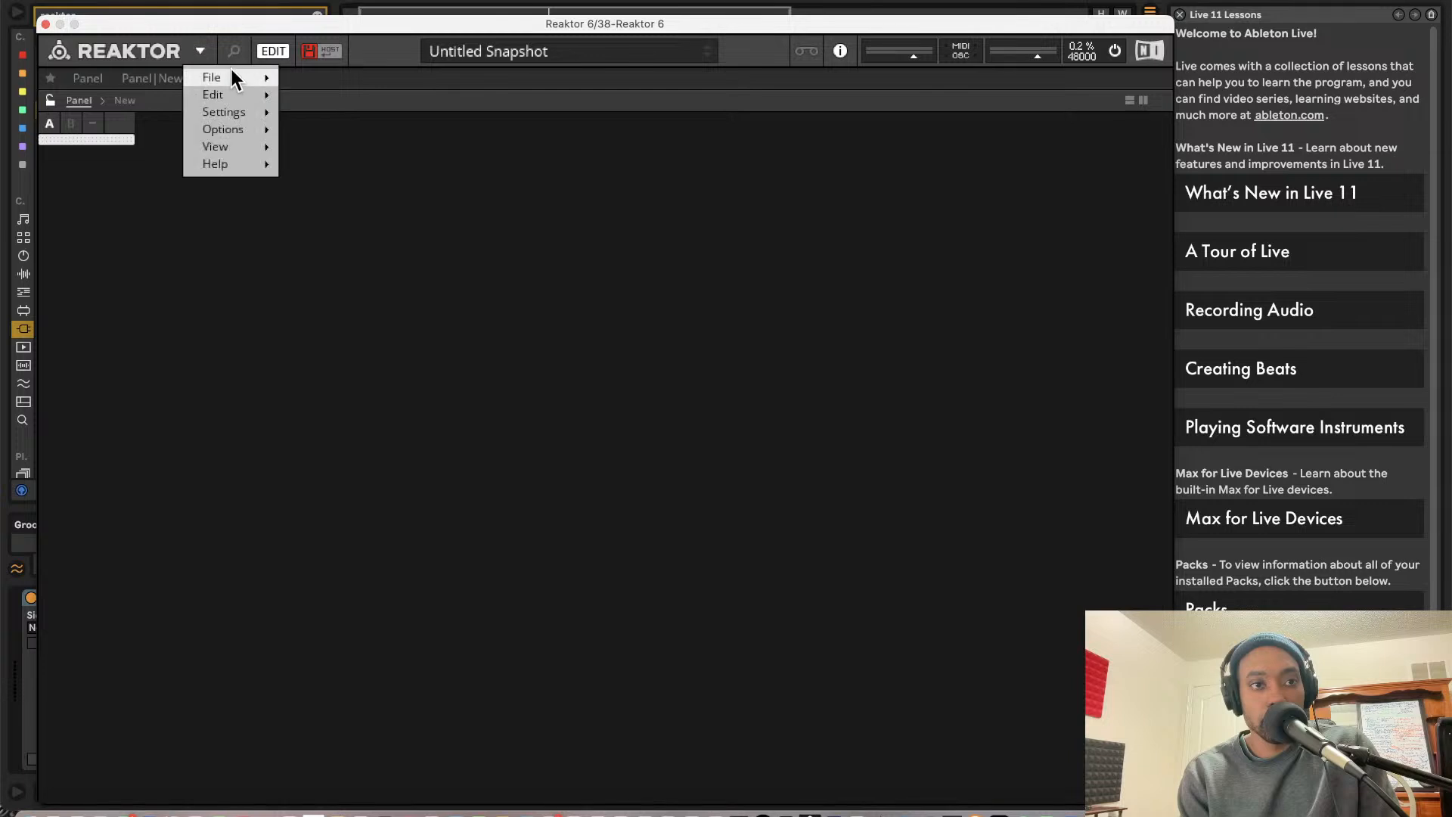
{"action": "mouse_move", "coordinate": [227, 77]}
{"action": "left_click", "coordinate": [346, 79]}
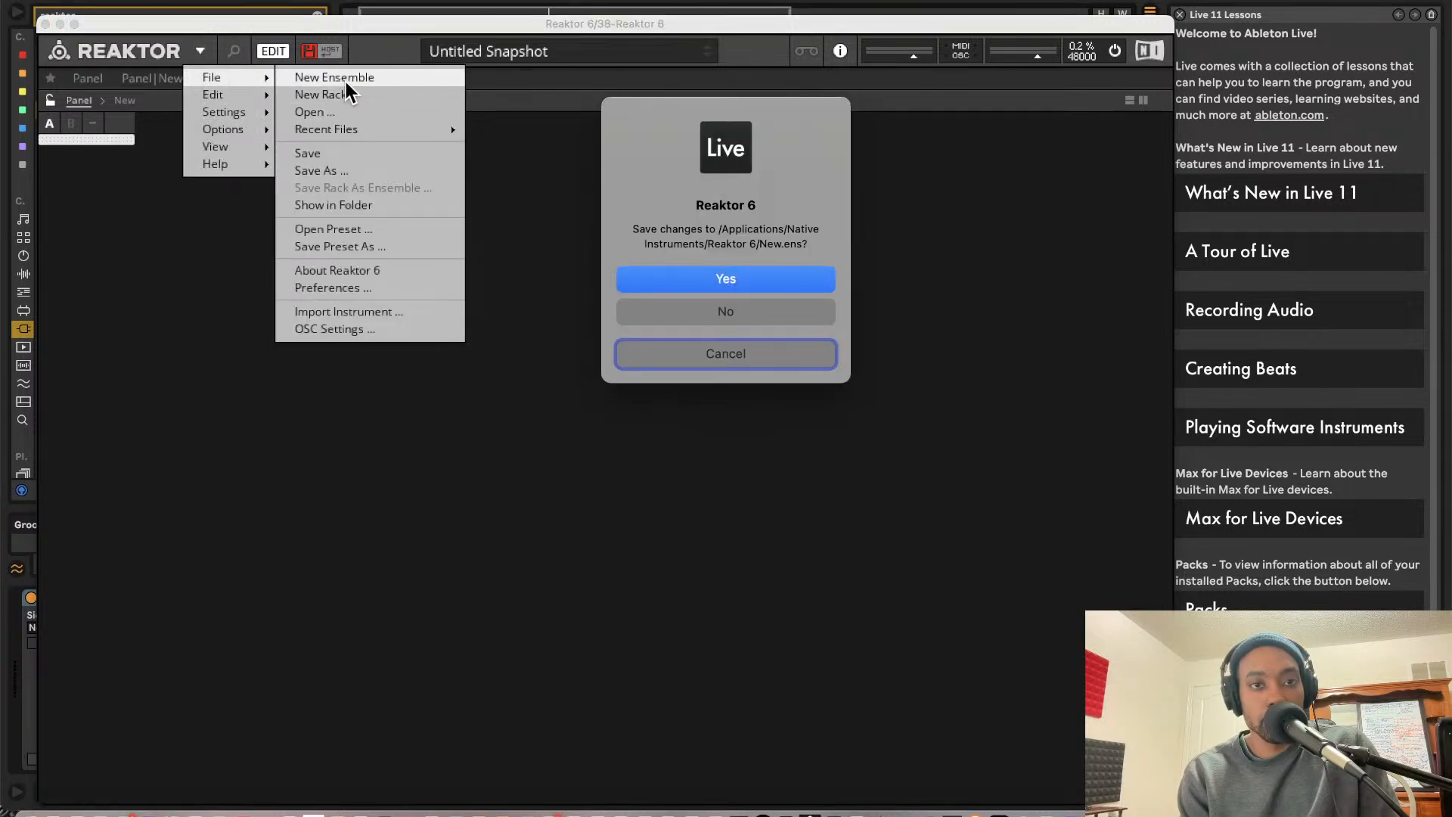
{"action": "left_click", "coordinate": [647, 312]}
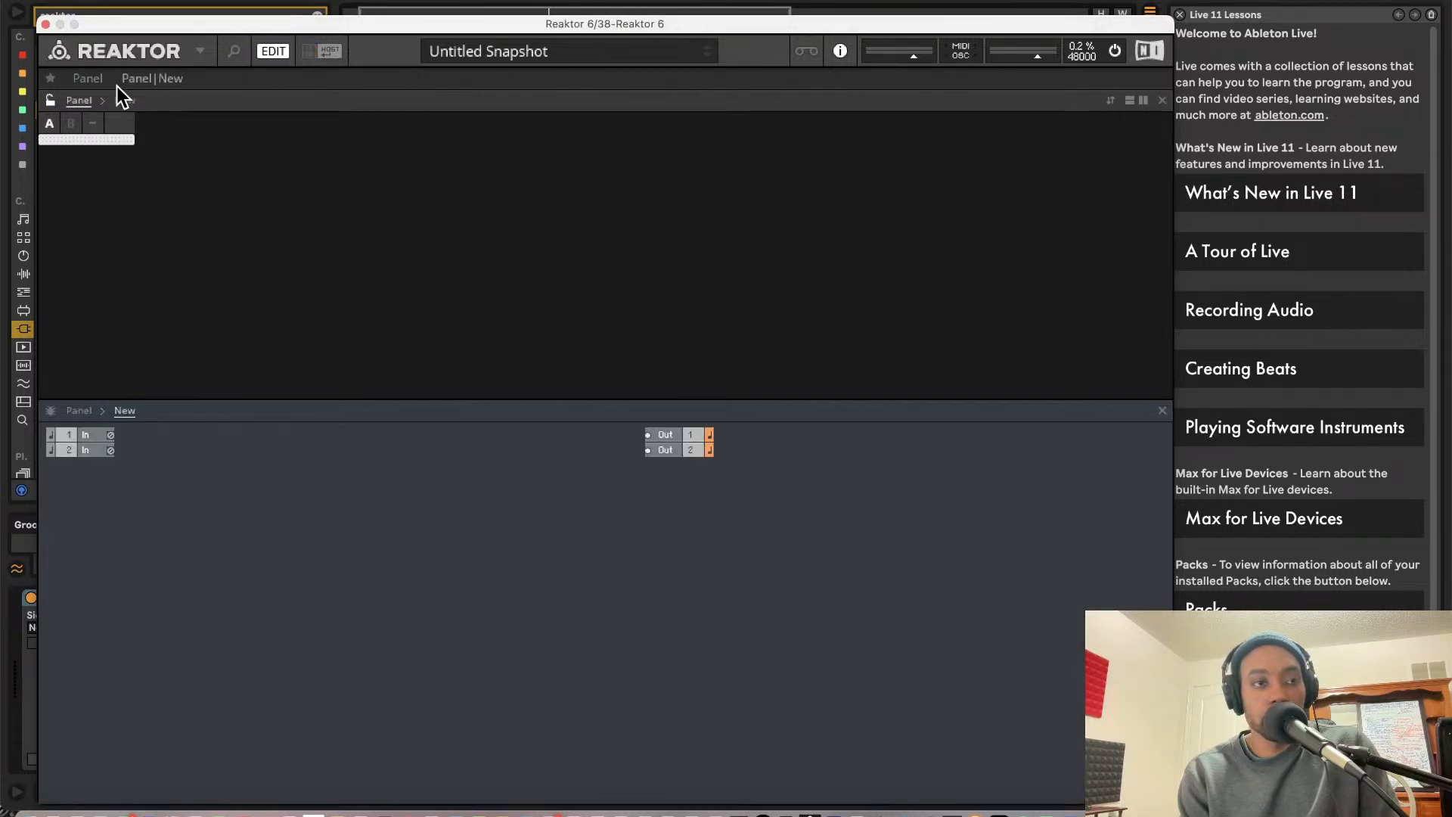
{"action": "left_click", "coordinate": [189, 53]}
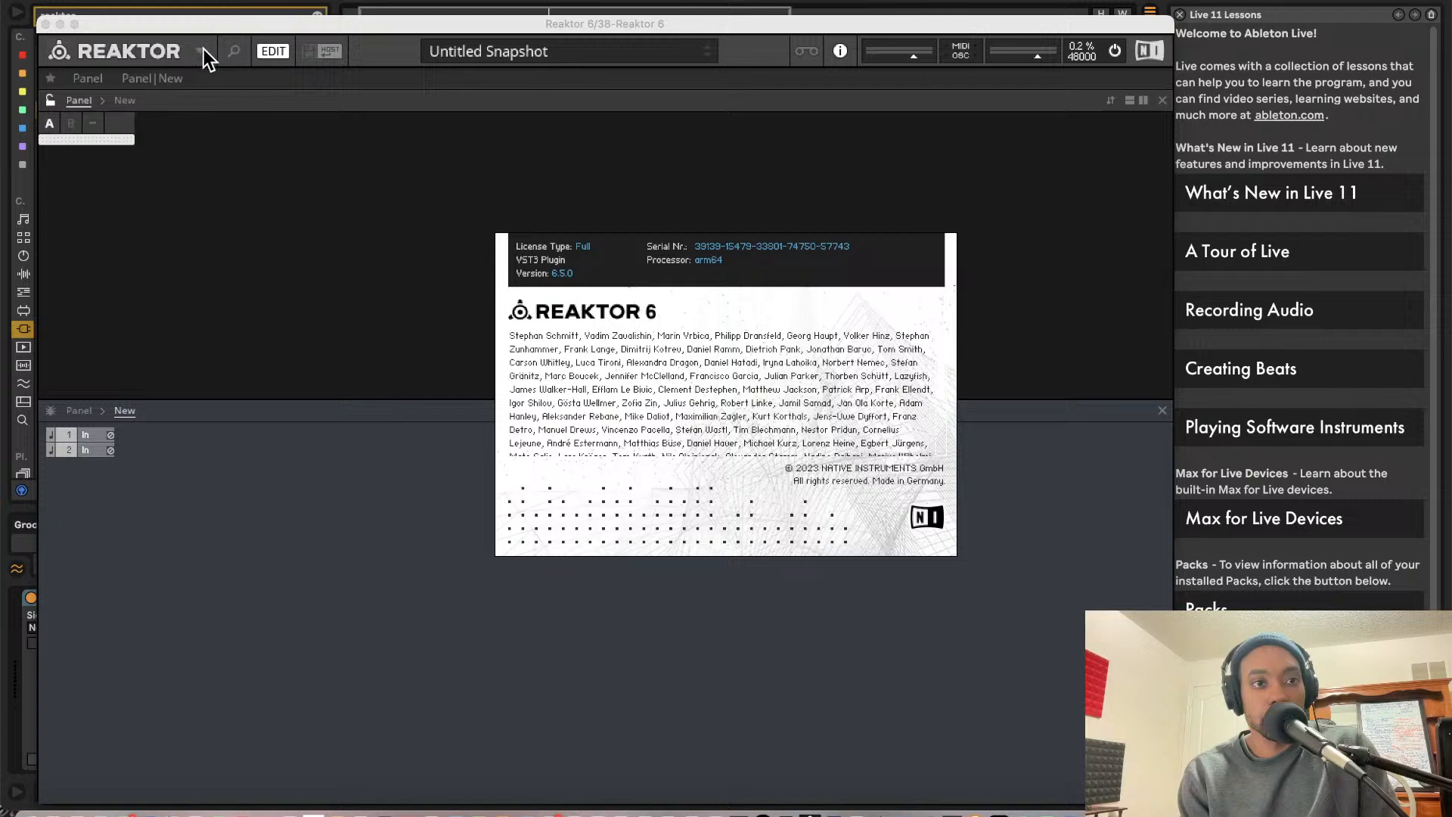
{"action": "left_click", "coordinate": [393, 139]}
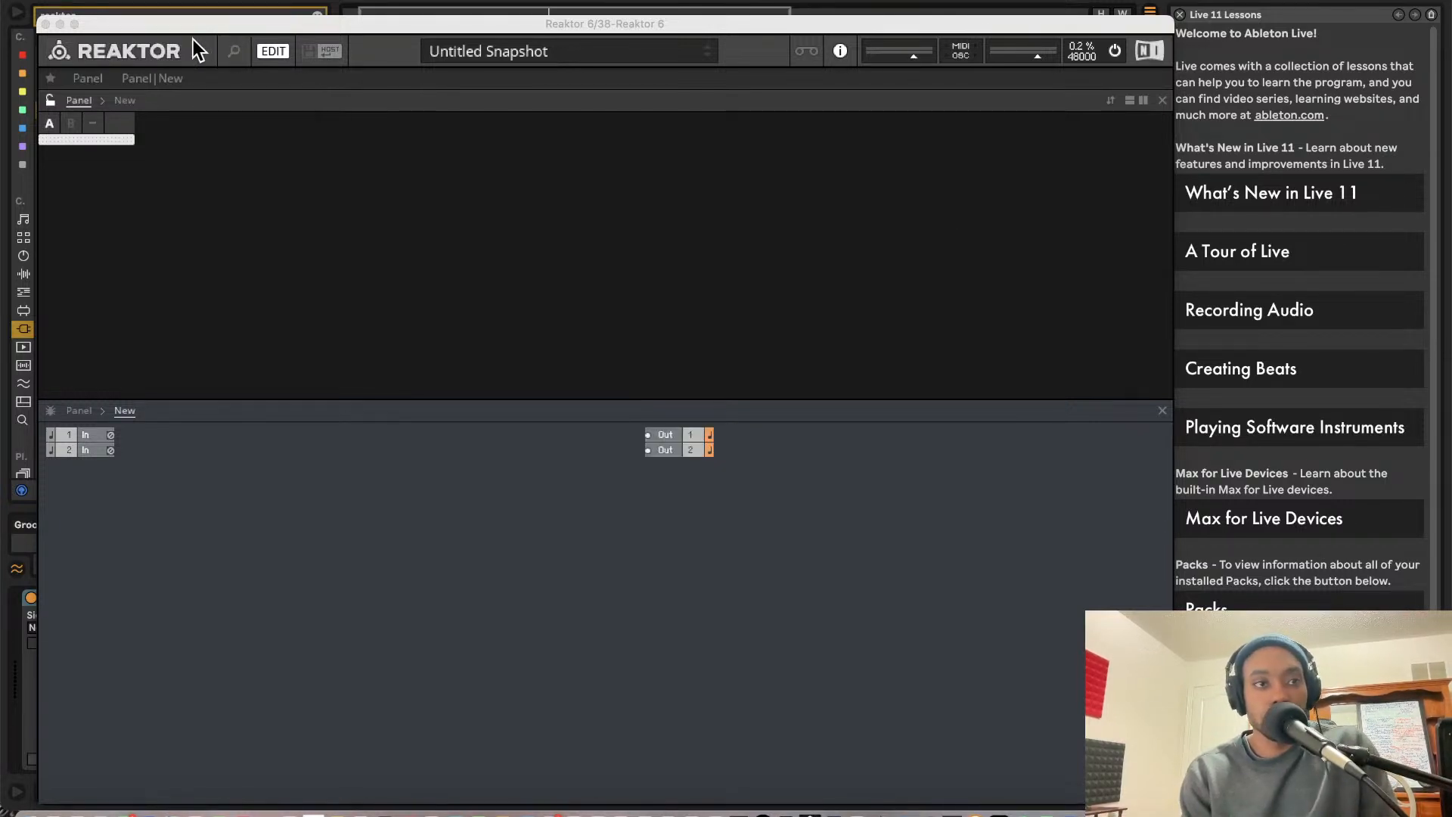
{"action": "left_click", "coordinate": [45, 24]}
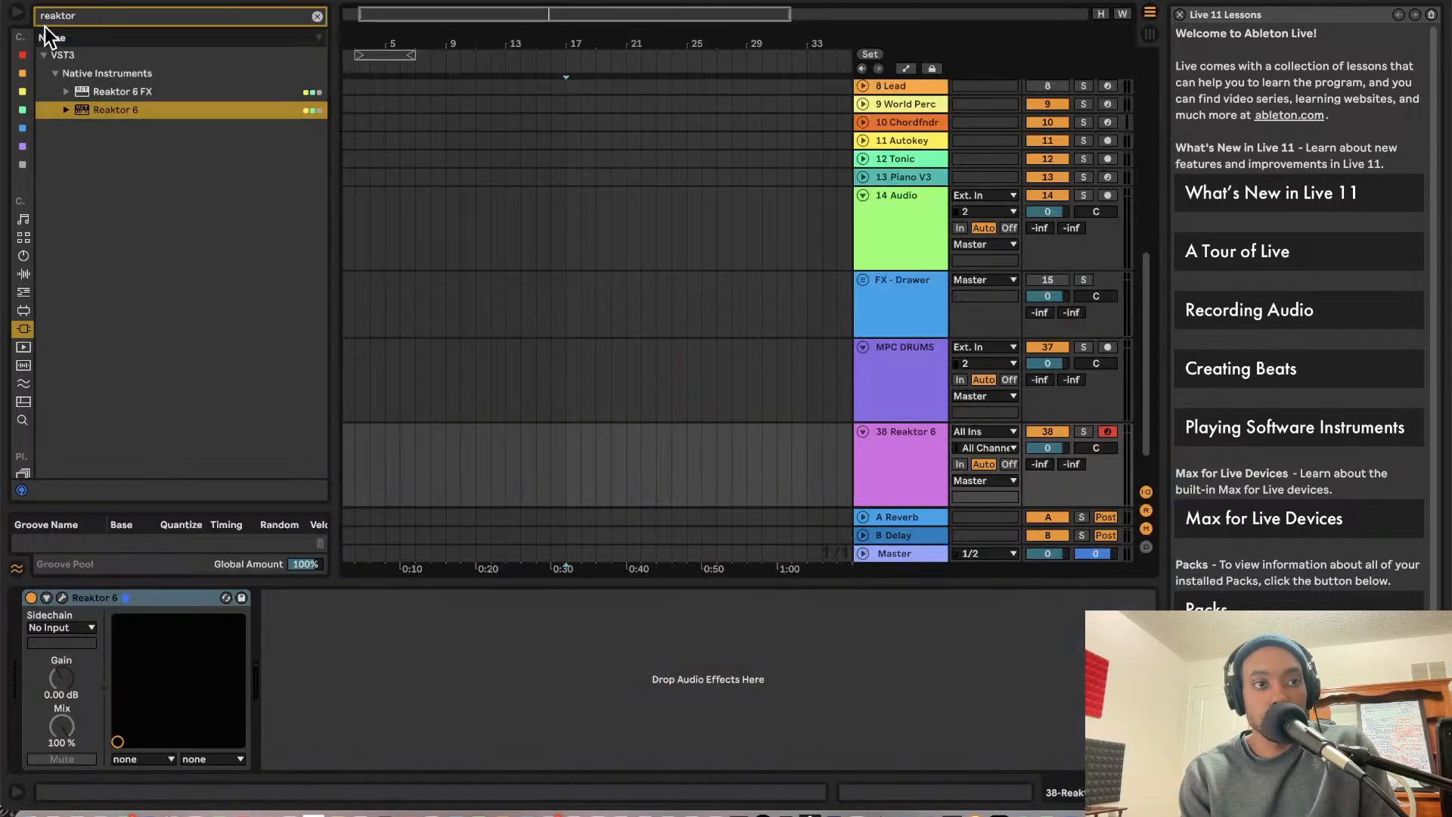
{"action": "left_click", "coordinate": [64, 599]}
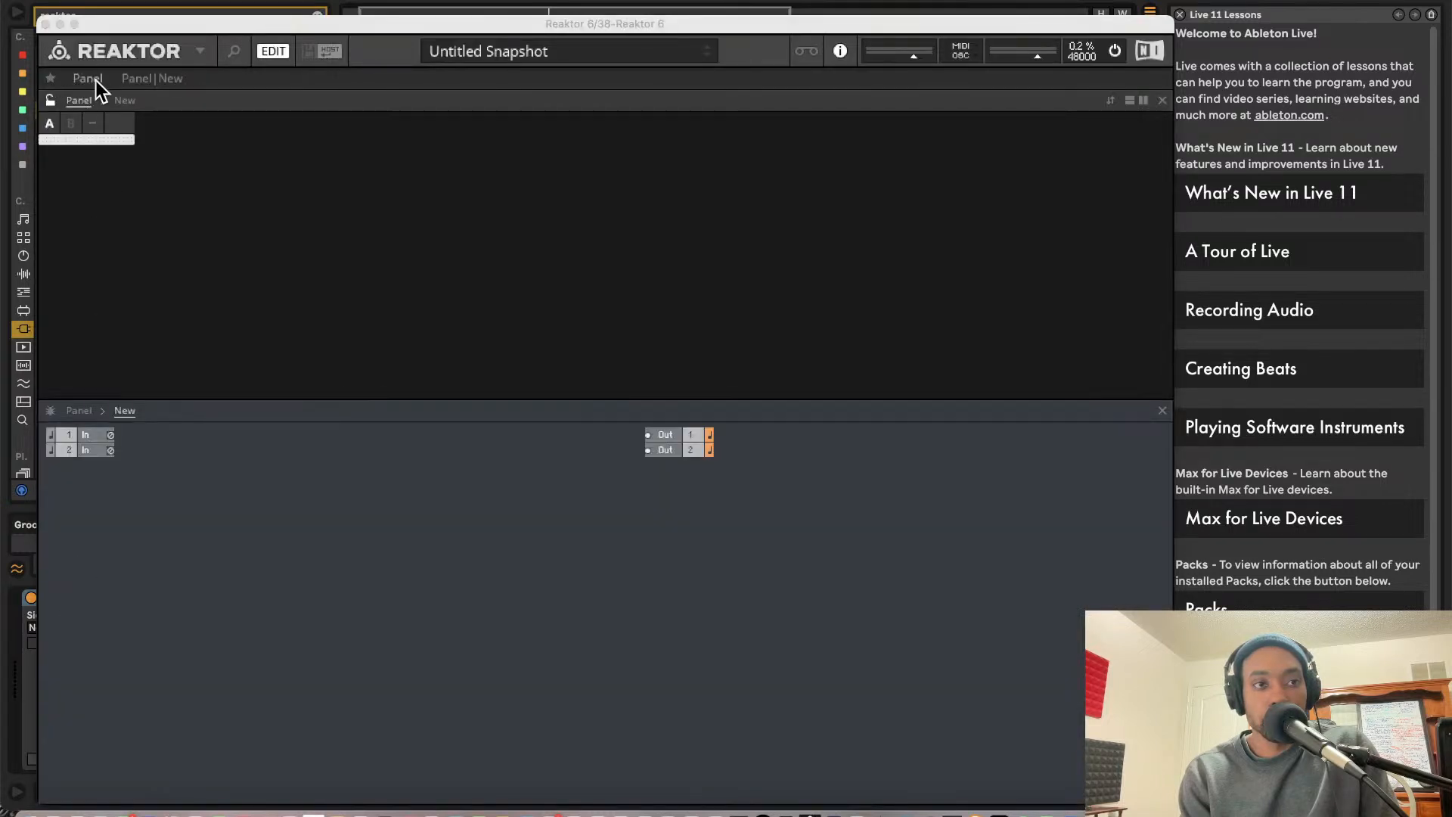
{"action": "left_click", "coordinate": [200, 53]}
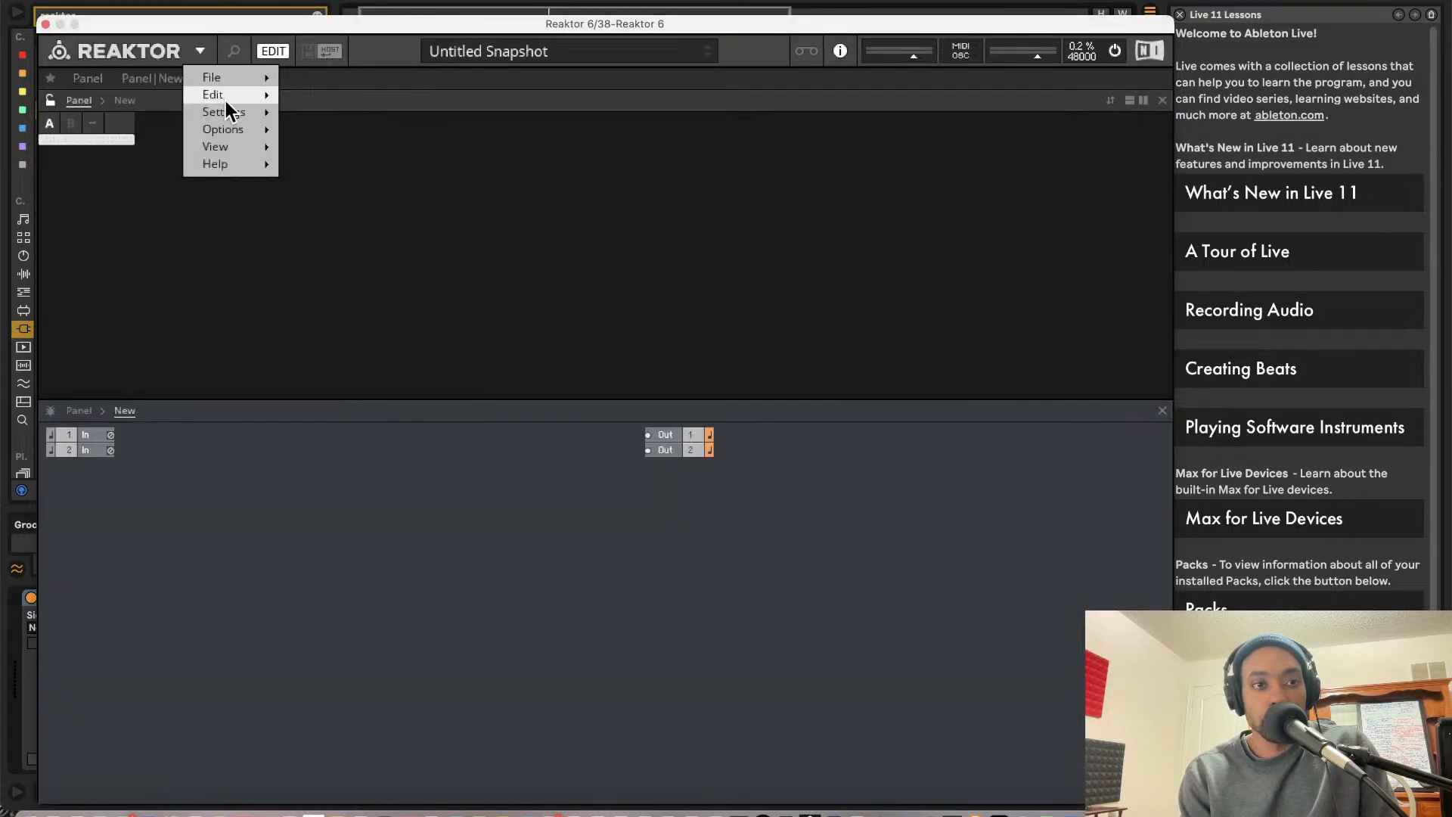
{"action": "left_click", "coordinate": [587, 131]}
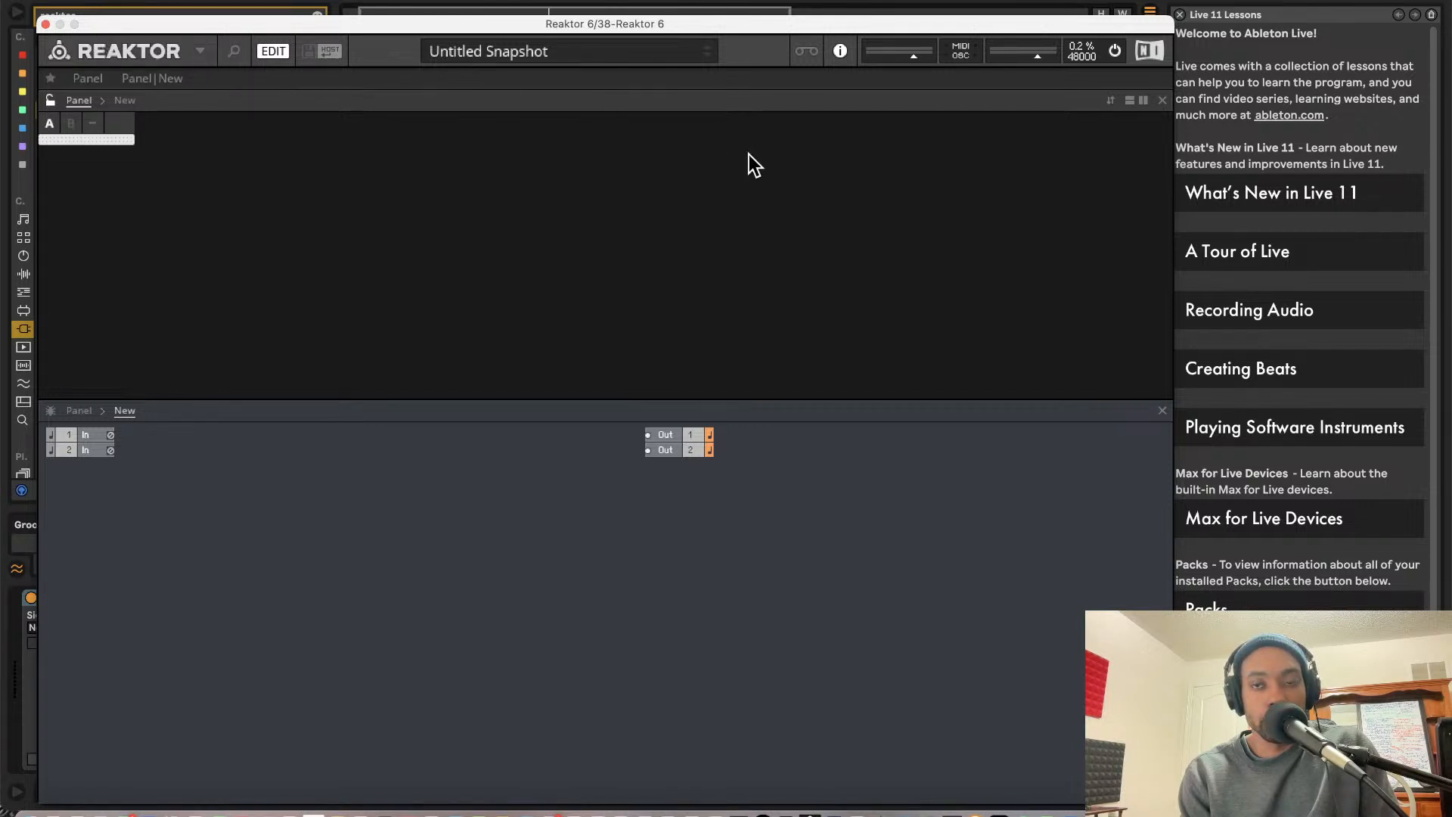
Show the audio player and recorder bar, then toggle the browser sidebar and leave it open
{"action": "left_click", "coordinate": [807, 52]}
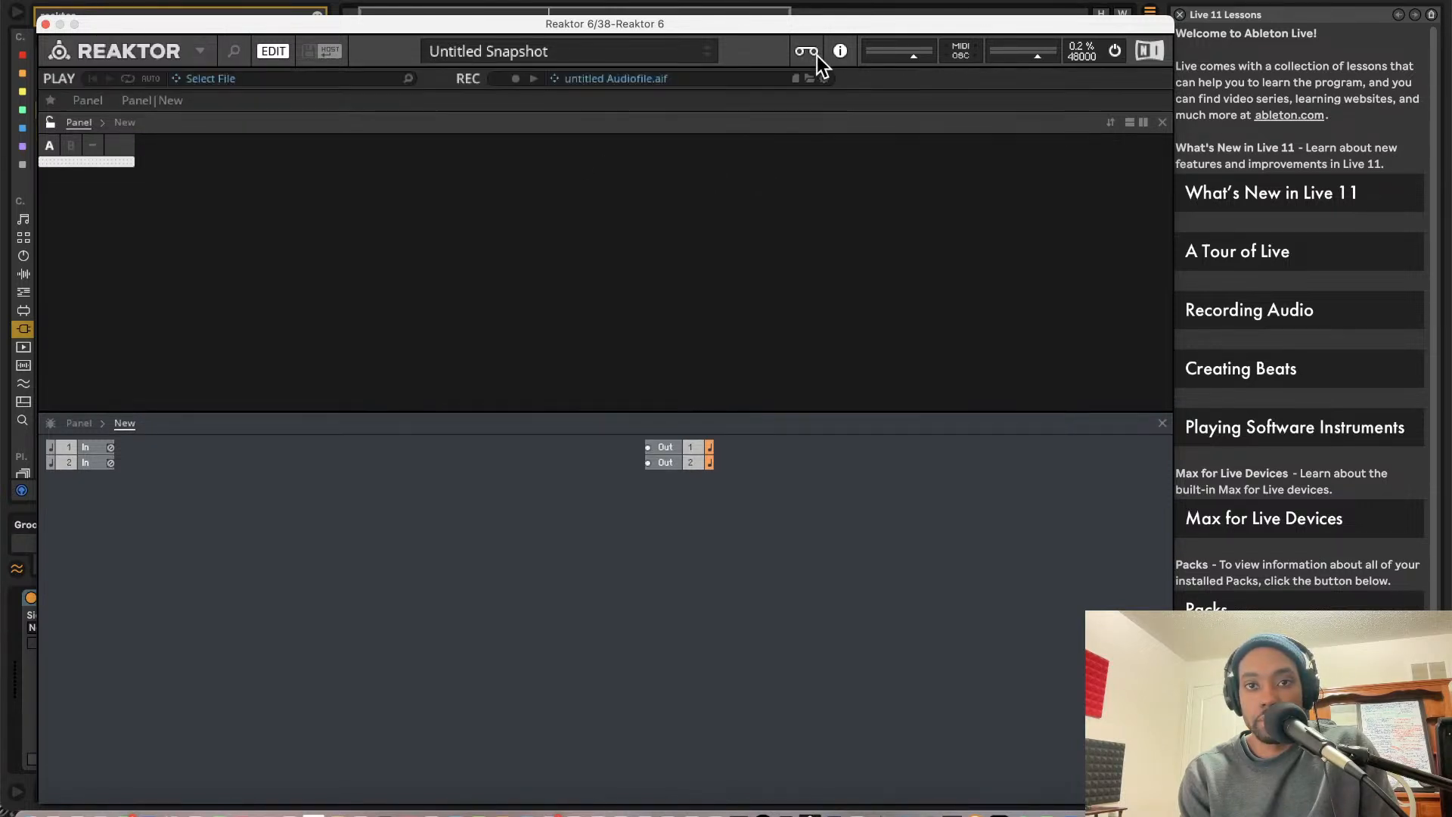
{"action": "left_click", "coordinate": [226, 46]}
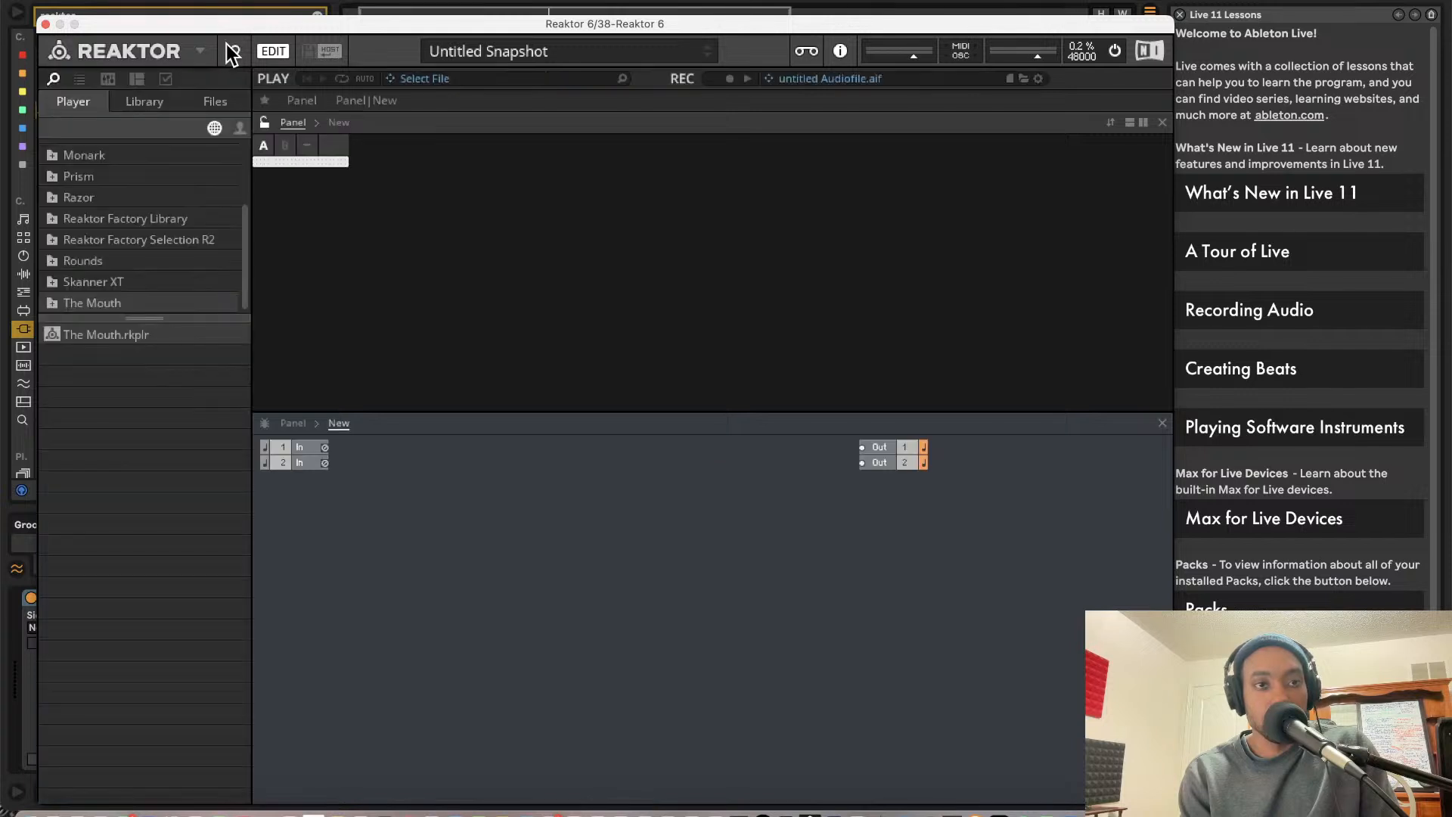
{"action": "left_click", "coordinate": [259, 116]}
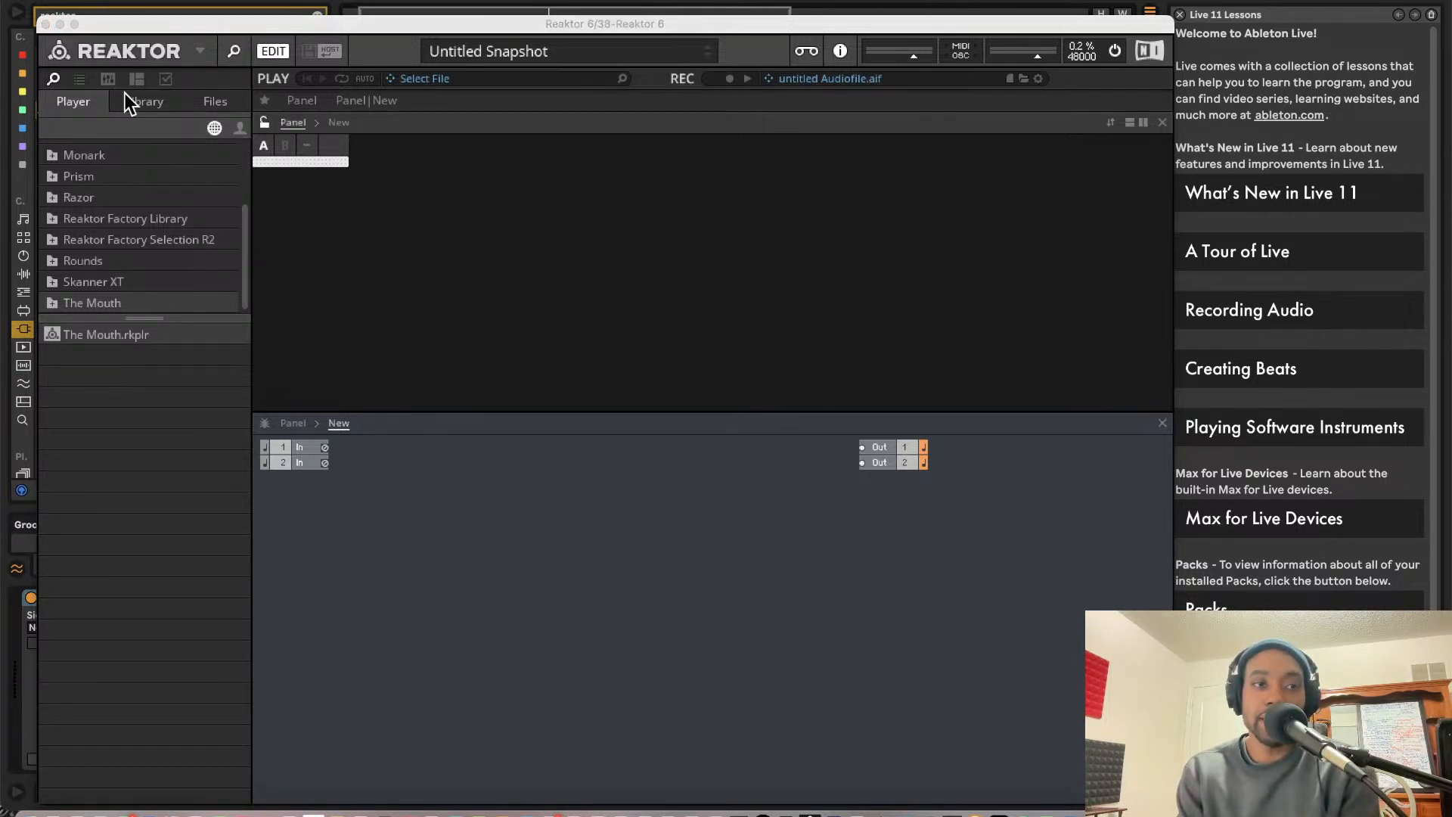
{"action": "left_click", "coordinate": [228, 61]}
{"action": "left_click", "coordinate": [227, 61]}
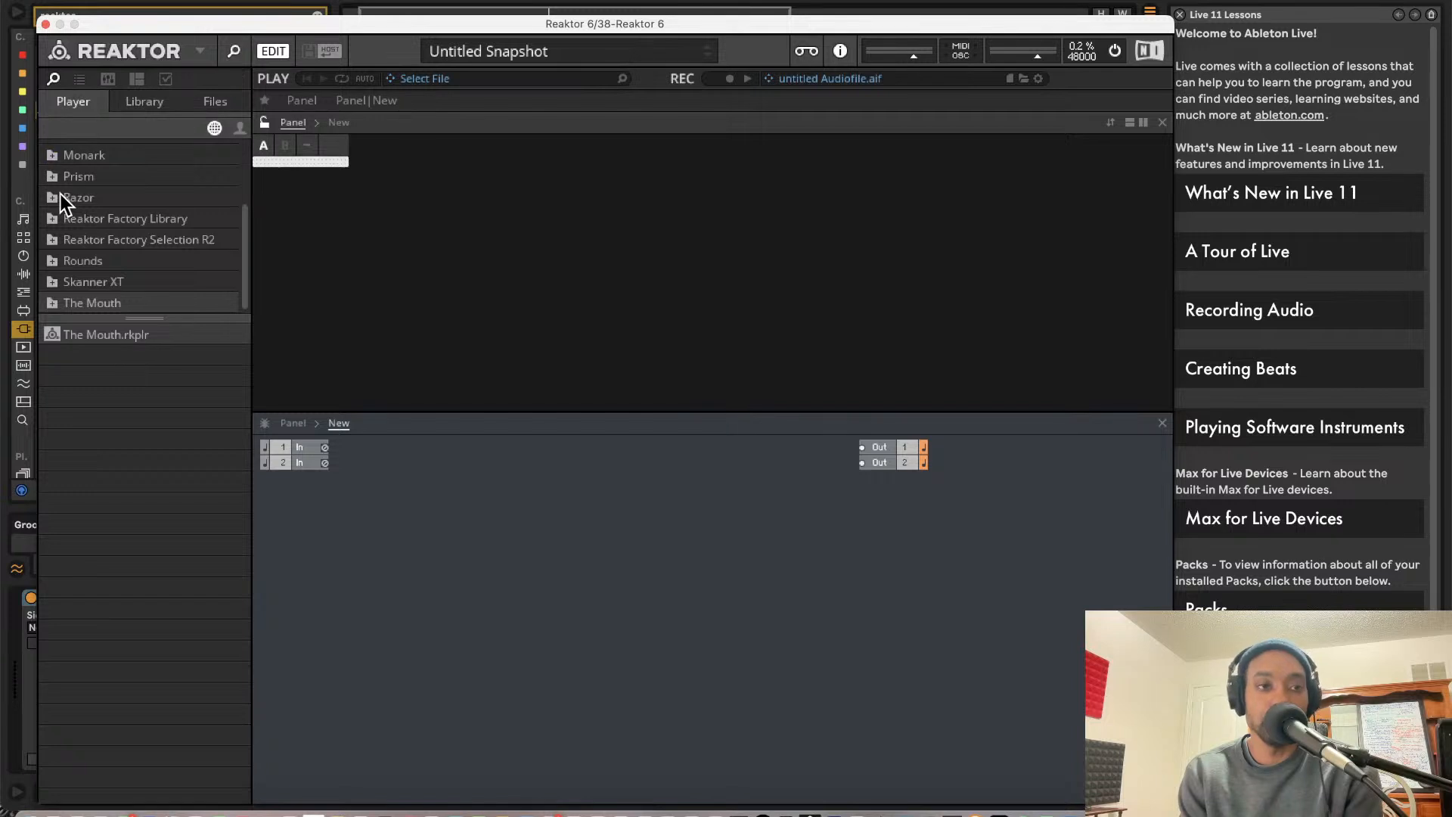
{"action": "left_click", "coordinate": [242, 53]}
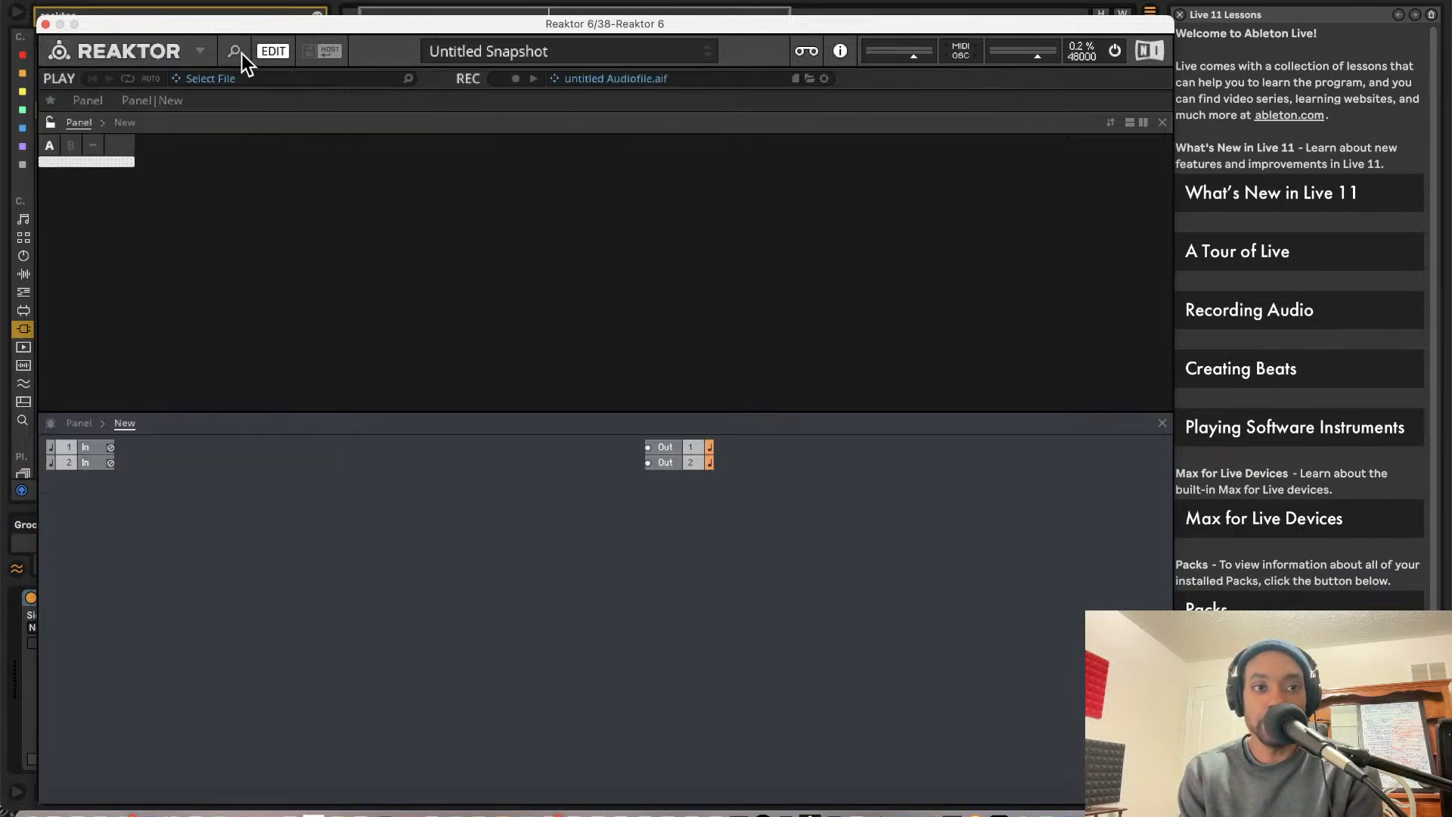
{"action": "left_click", "coordinate": [242, 53]}
{"action": "left_click", "coordinate": [242, 53]}
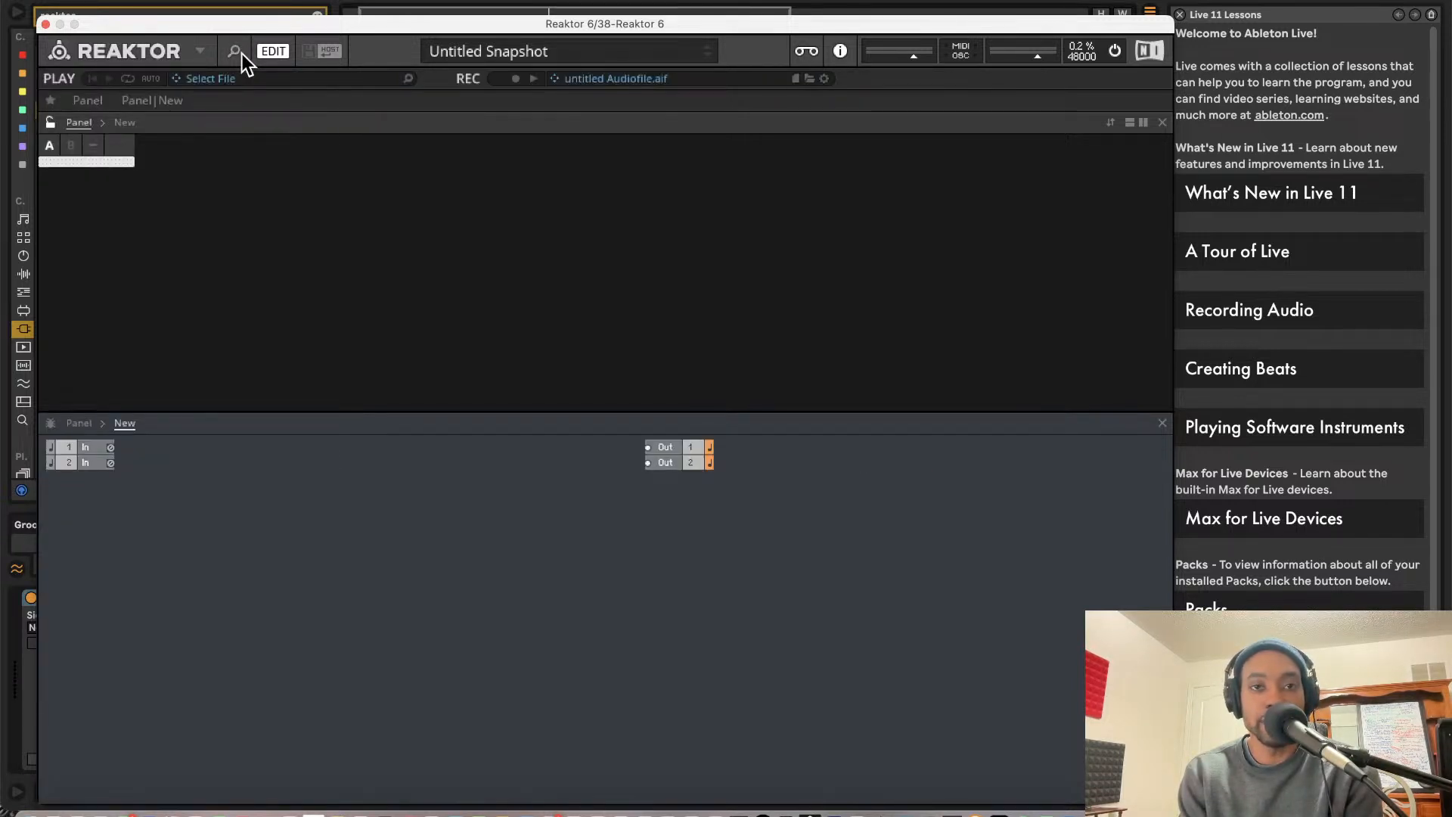
{"action": "left_click", "coordinate": [242, 53]}
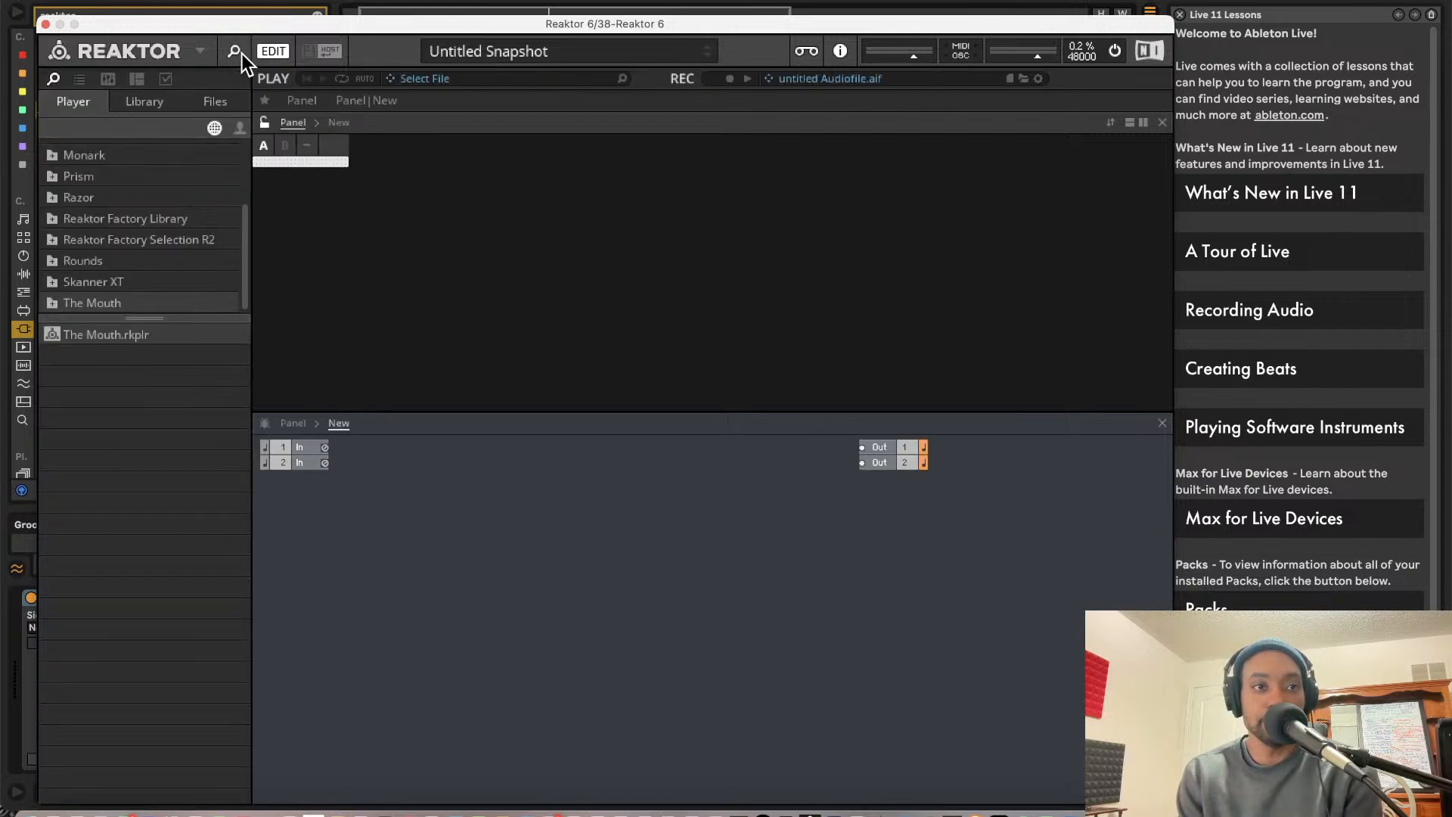
Expand the Prism and Razor folders in the browser's Player content
{"action": "left_click", "coordinate": [53, 178]}
{"action": "left_click", "coordinate": [53, 218]}
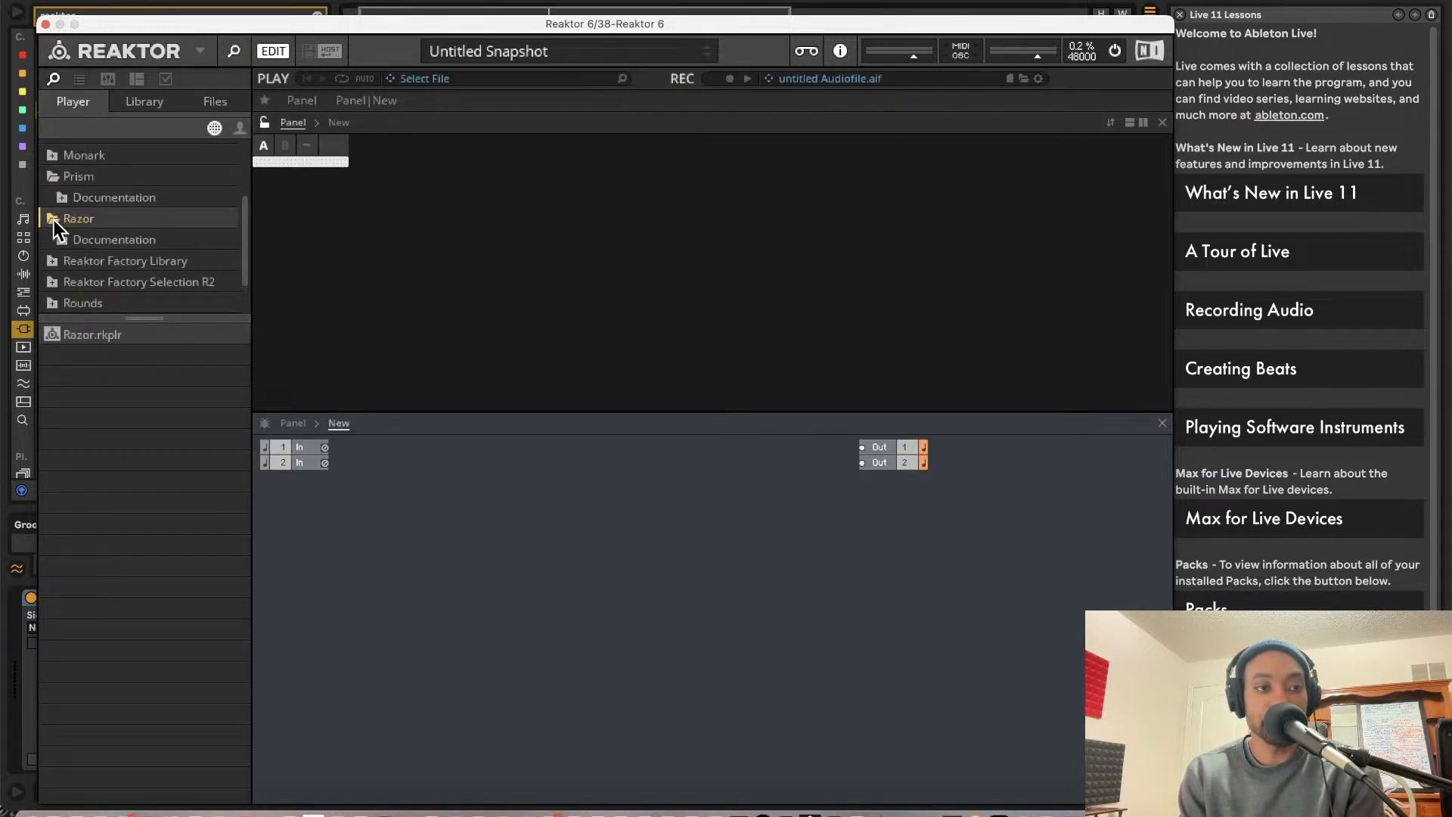
Expand Razor's Documentation folder and the Reaktor Factory Library folder, then look through the listed contents
{"action": "left_click", "coordinate": [53, 235]}
{"action": "scroll", "coordinate": [53, 256], "scroll_direction": "down", "scroll_amount": 2}
{"action": "left_click", "coordinate": [52, 224]}
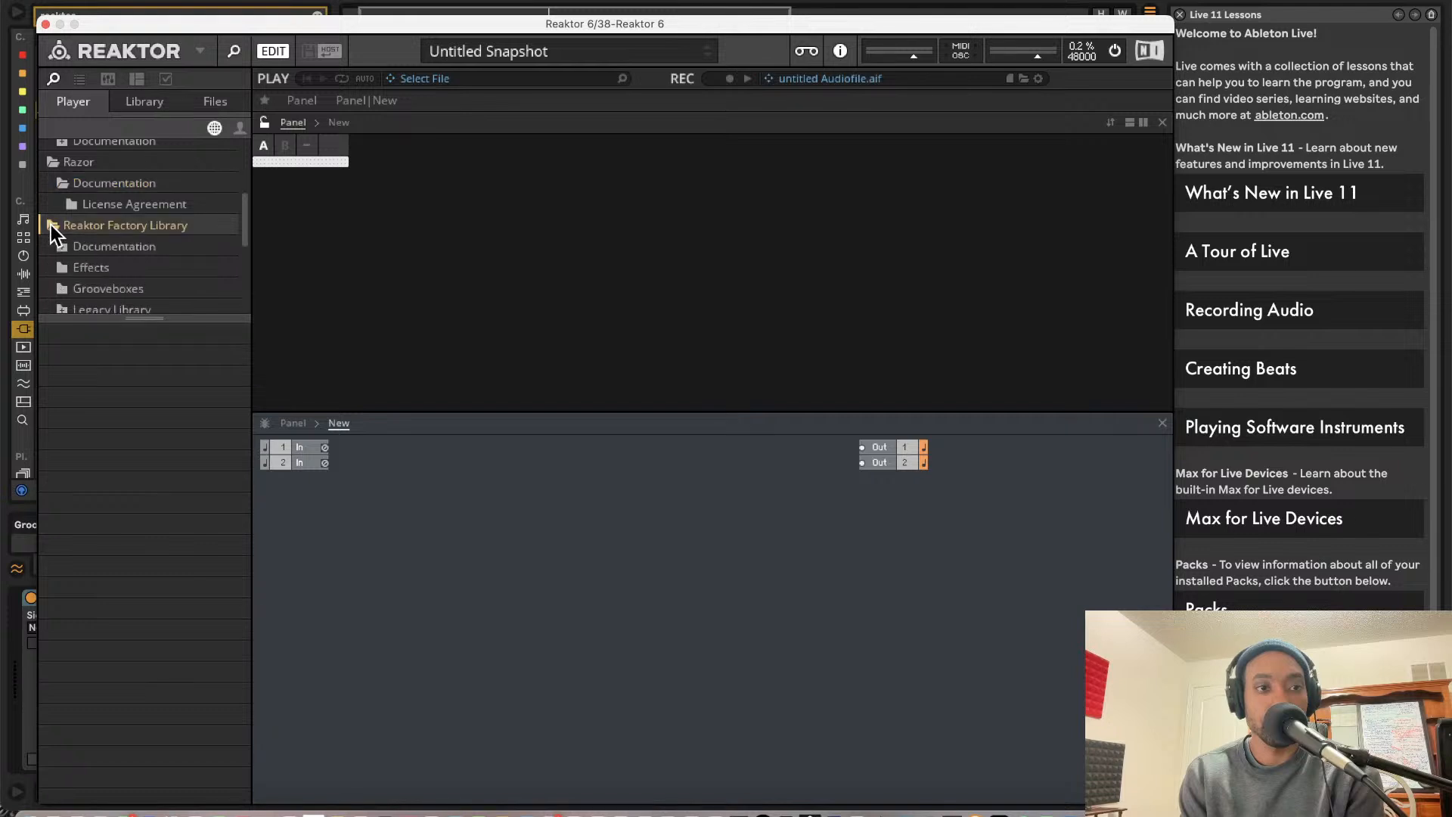
{"action": "scroll", "coordinate": [56, 244], "scroll_direction": "down", "scroll_amount": 6}
{"action": "scroll", "coordinate": [60, 227], "scroll_direction": "up", "scroll_amount": 10}
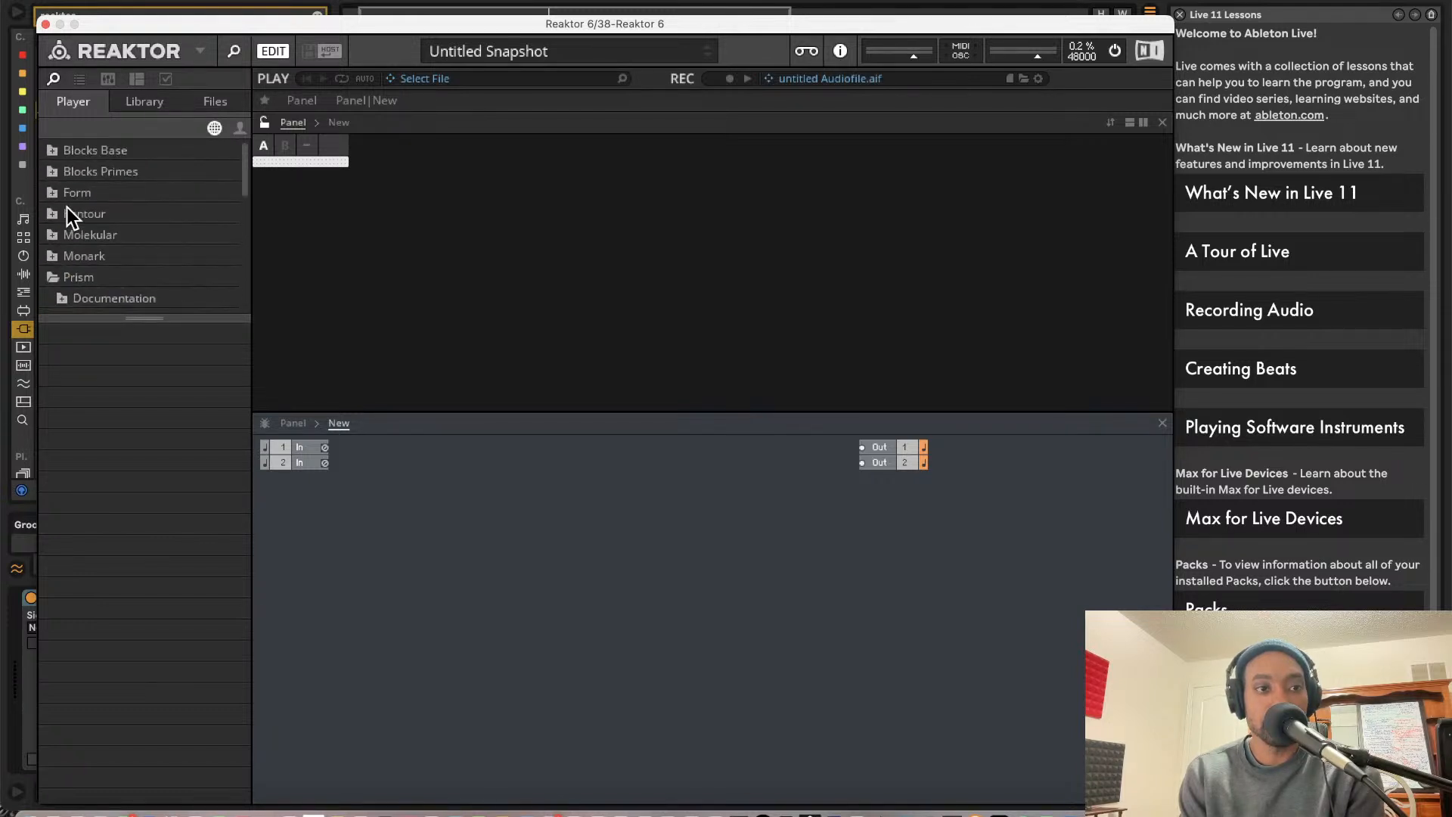
Expand the Form, Blocks Primes and Blocks Base folders in the browser's Player content
{"action": "left_click", "coordinate": [56, 193]}
{"action": "left_click", "coordinate": [56, 172]}
{"action": "left_click", "coordinate": [56, 156]}
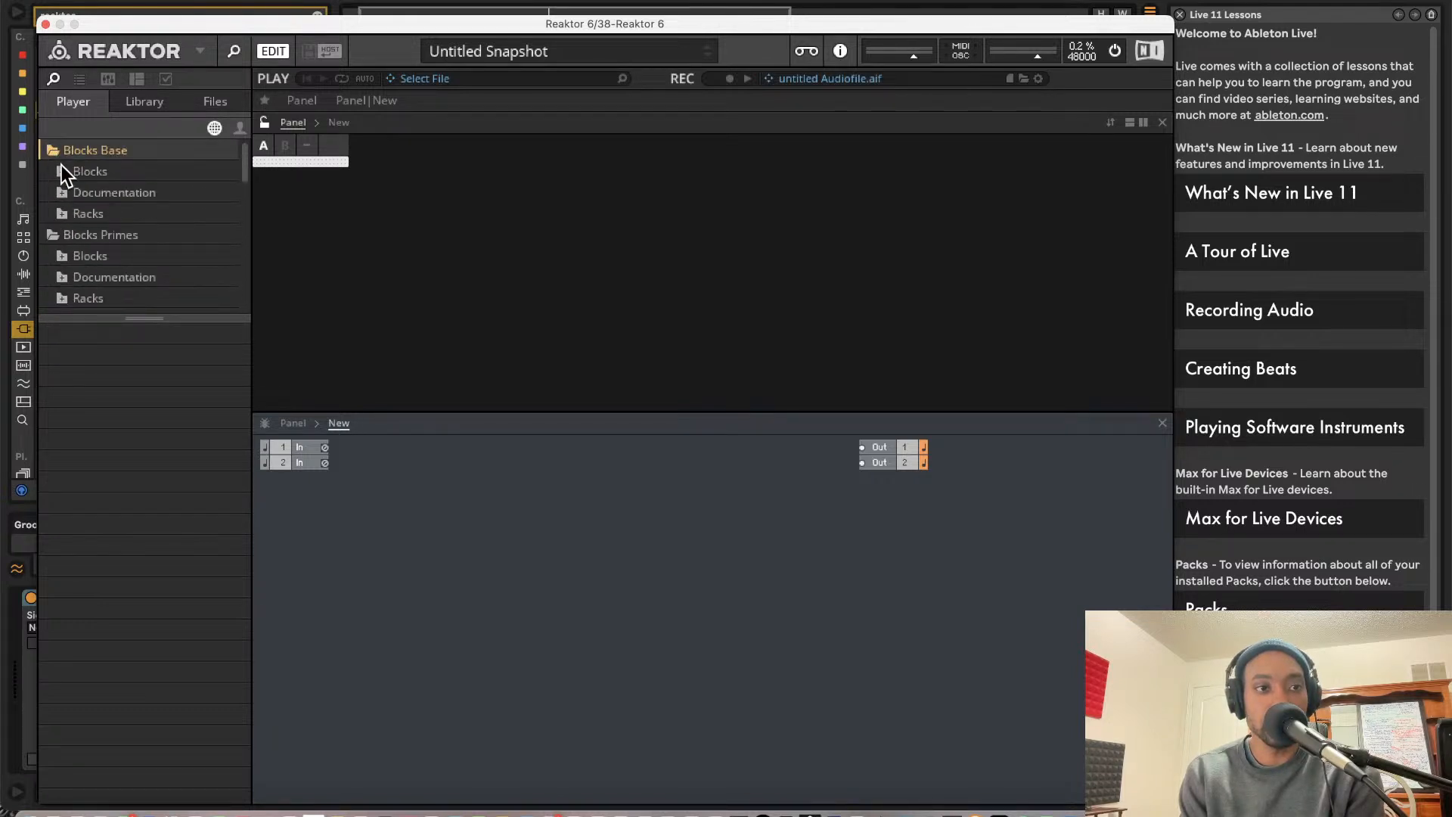
Expand the Blocks folder inside Blocks Base and examine the modules in its Bento Box and Util folders
{"action": "left_click", "coordinate": [62, 170]}
{"action": "left_click", "coordinate": [71, 211]}
{"action": "left_click", "coordinate": [86, 195]}
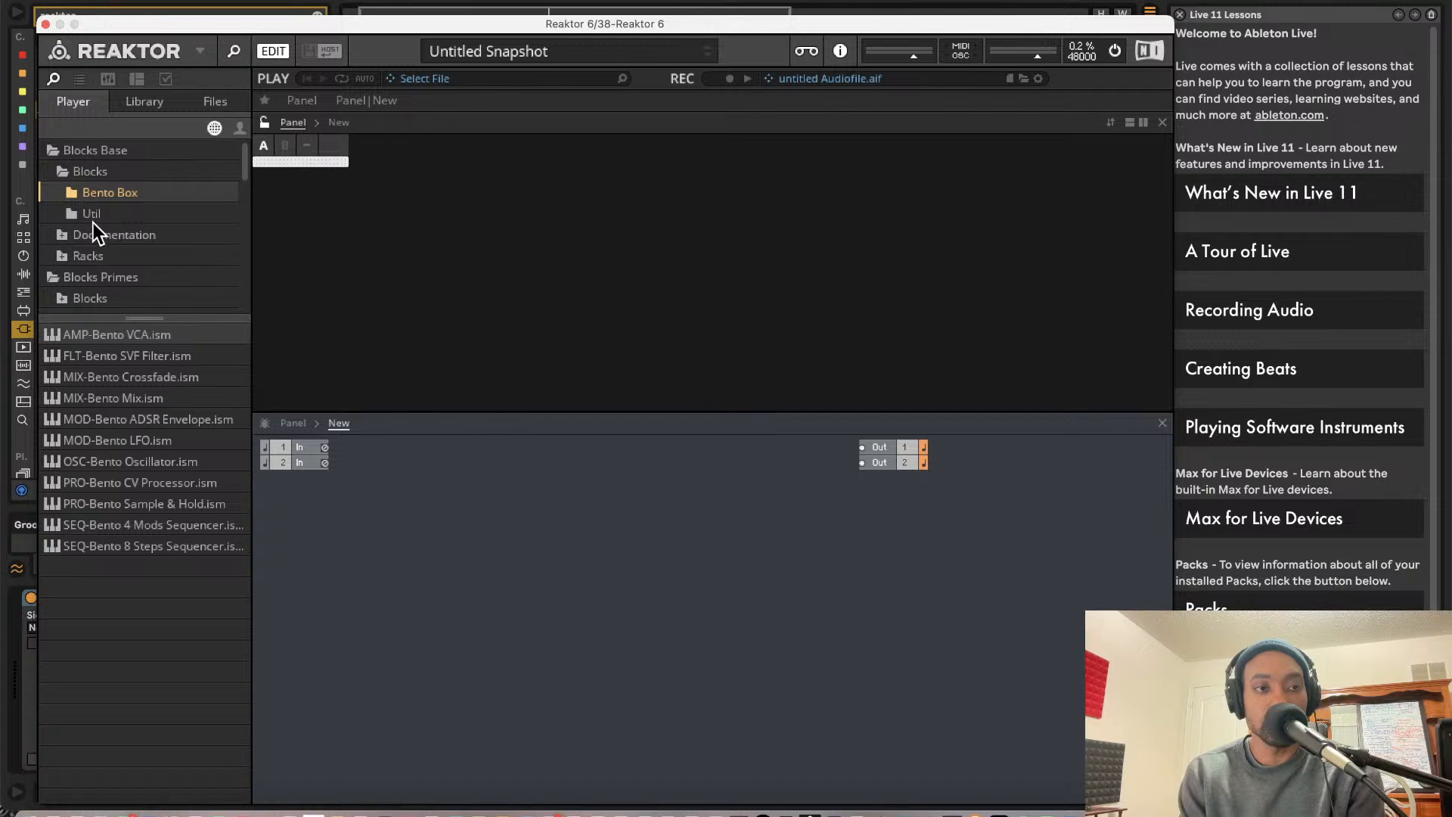
{"action": "left_click", "coordinate": [92, 216]}
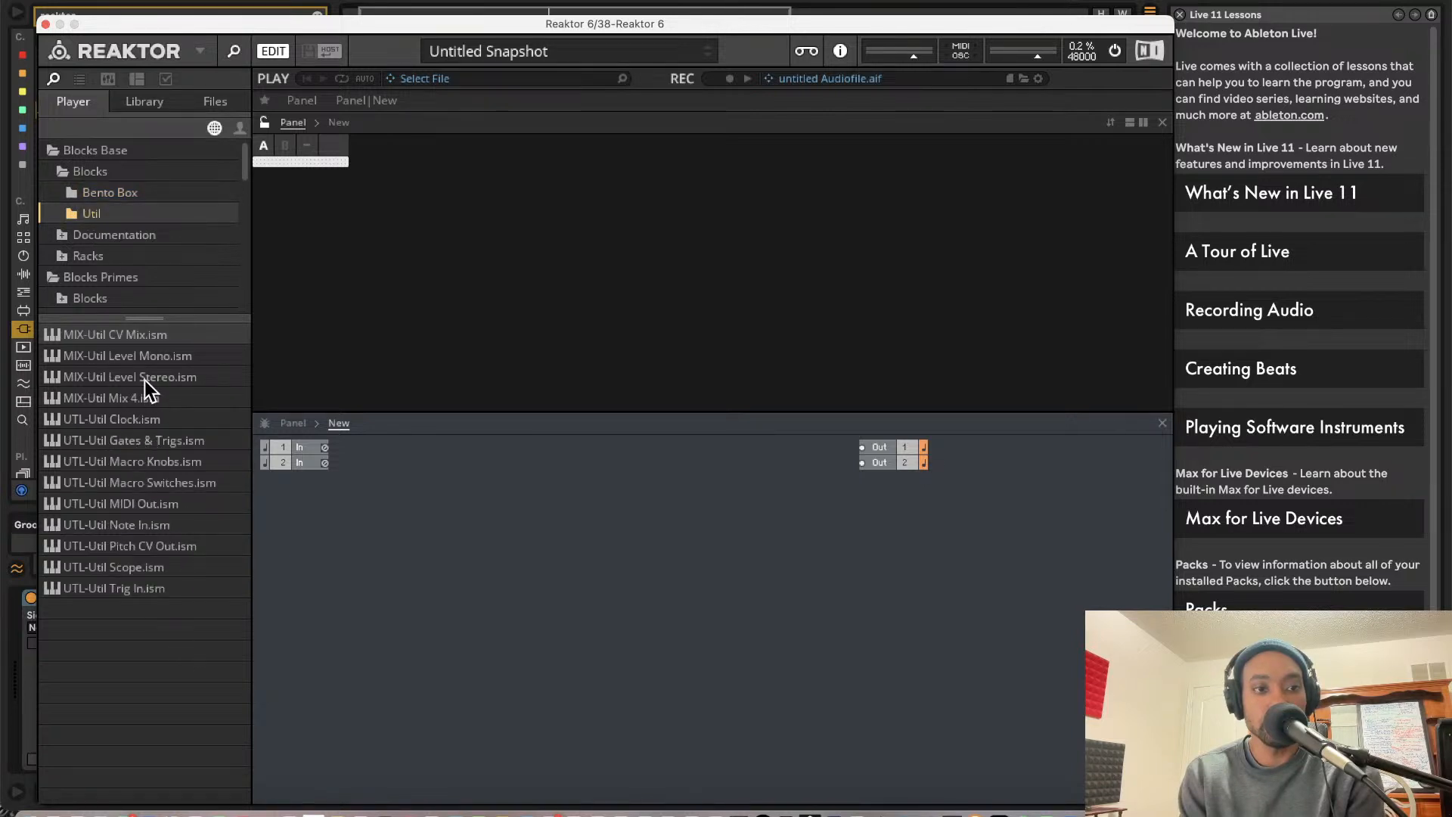
{"action": "left_click", "coordinate": [110, 195]}
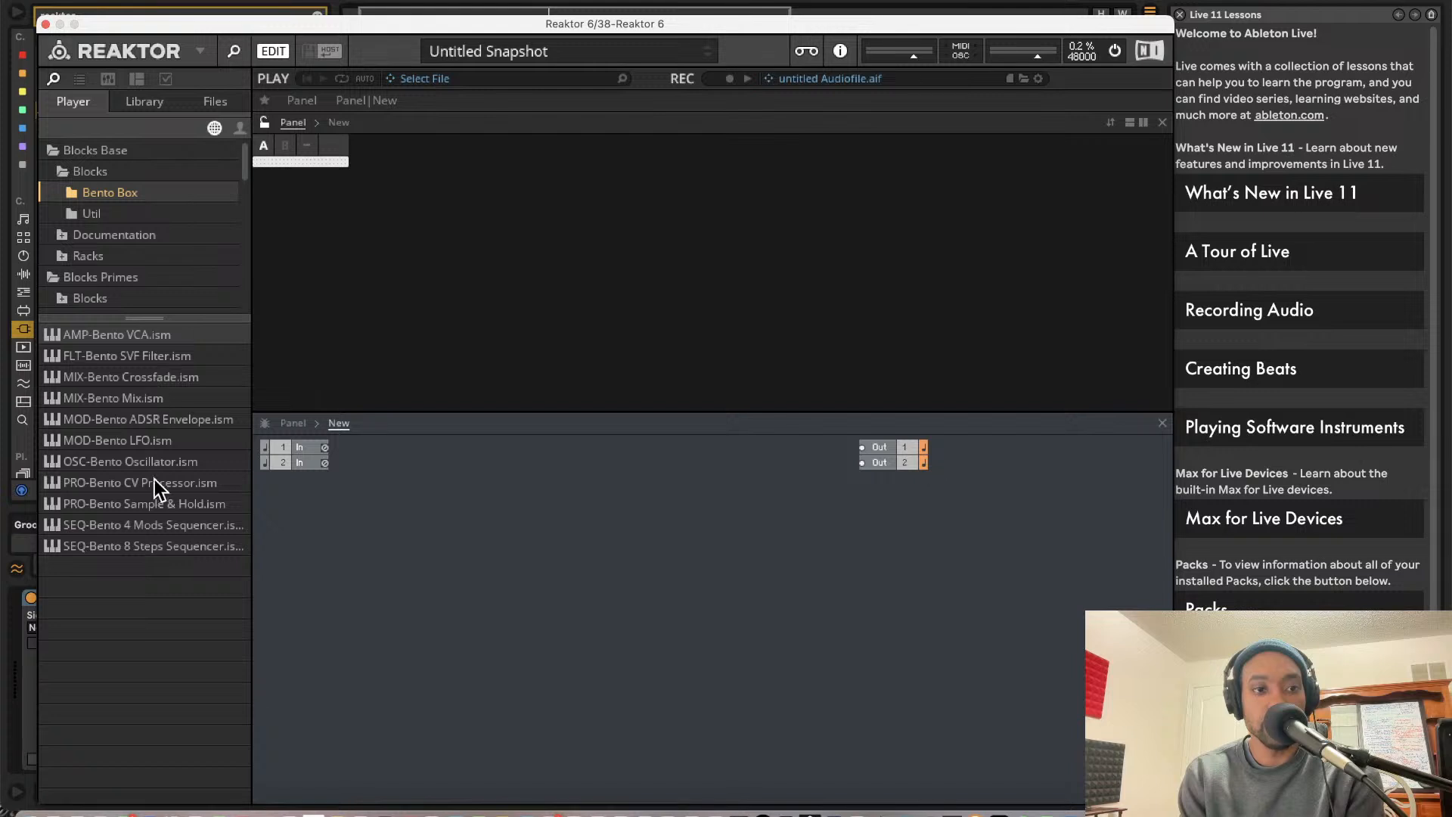
Add the UTL-Util Note In block from the Util folder to the structure, below the ensemble inputs
{"action": "left_click", "coordinate": [115, 215]}
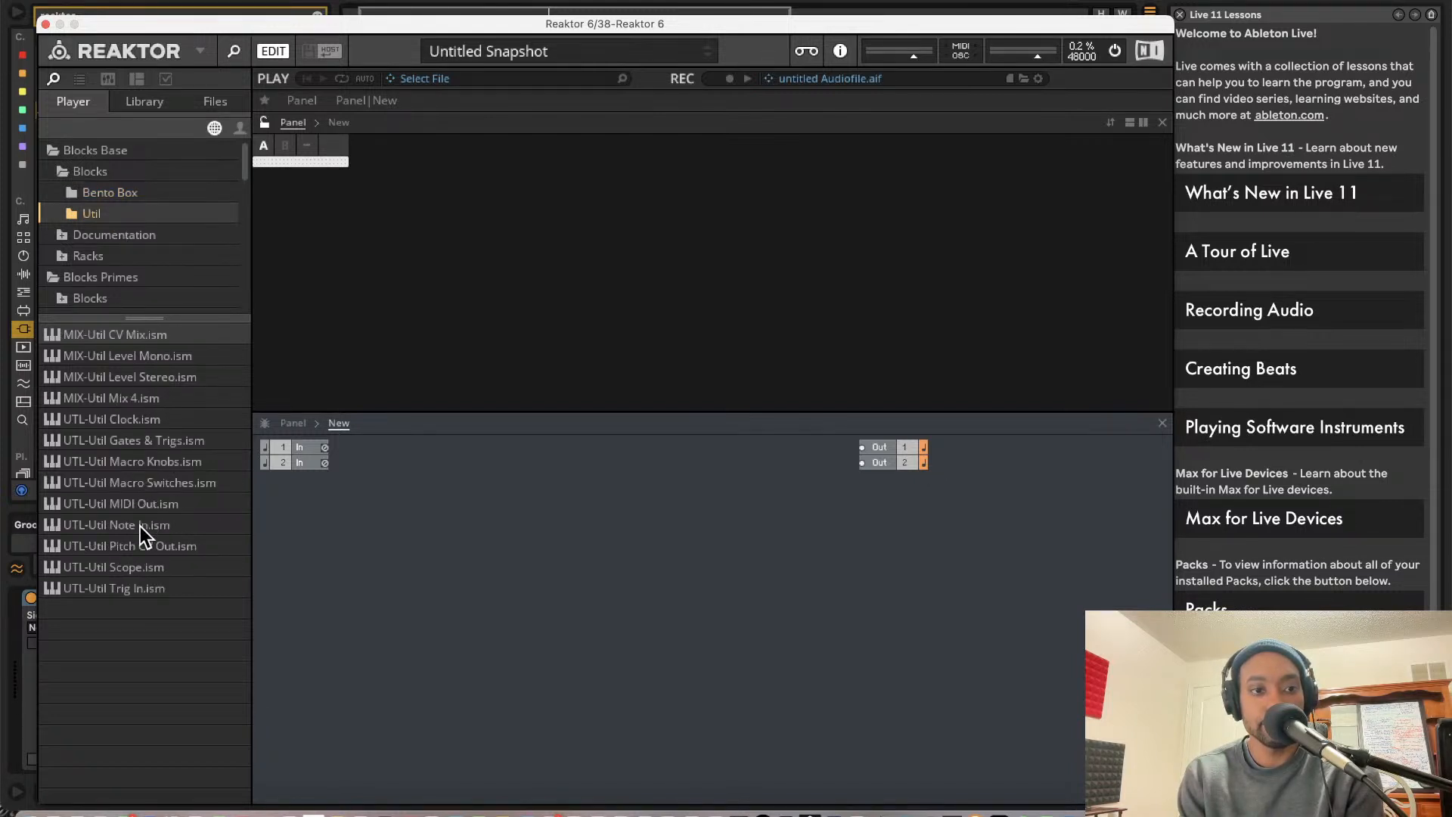
{"action": "left_click_drag", "start_coordinate": [139, 526], "coordinate": [401, 518]}
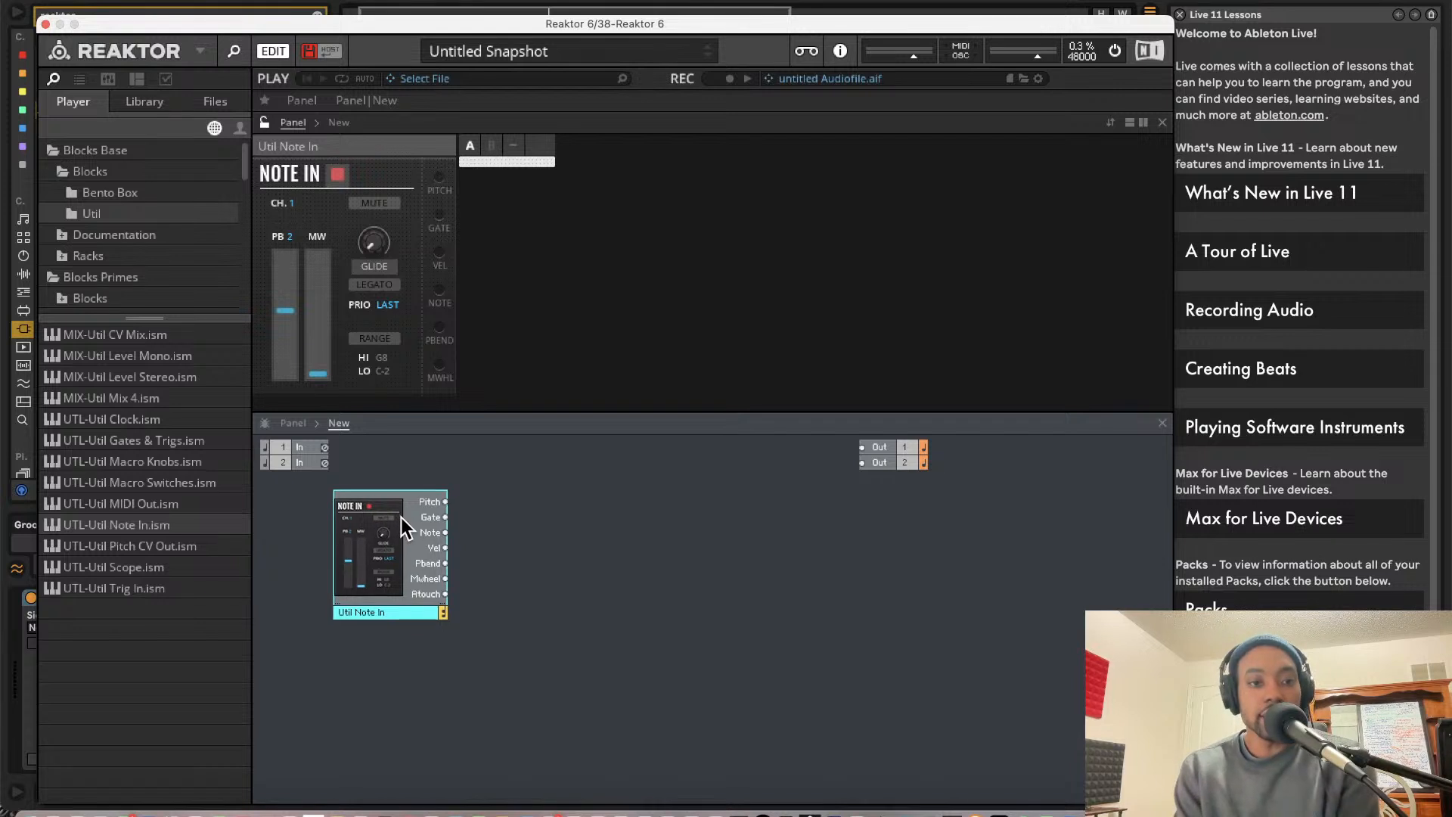
{"action": "mouse_move", "coordinate": [401, 517]}
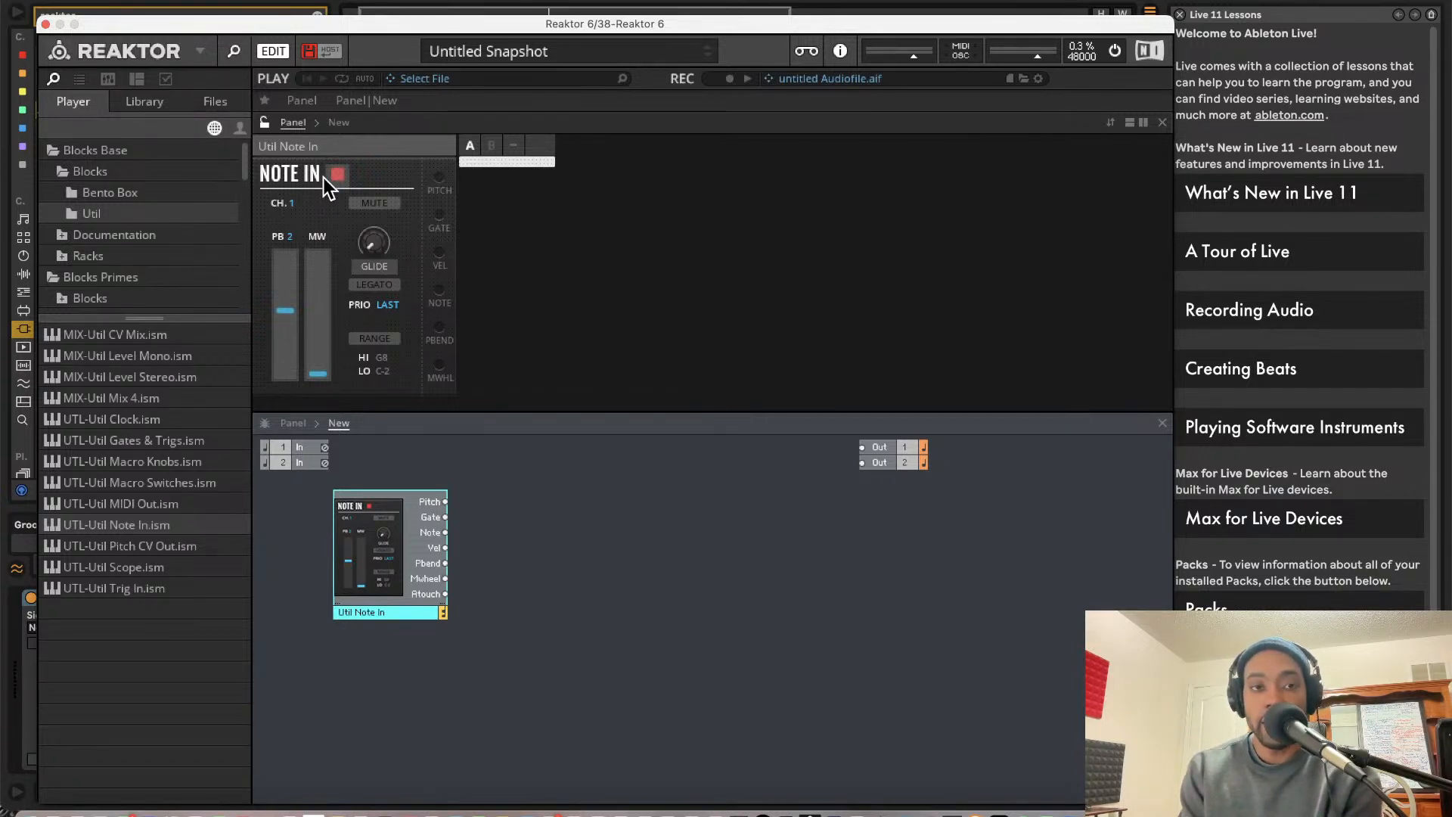
Add the UTL-Util Clock block below Note In in the structure, and lock the panel layout
{"action": "left_click", "coordinate": [139, 193]}
{"action": "left_click", "coordinate": [140, 212]}
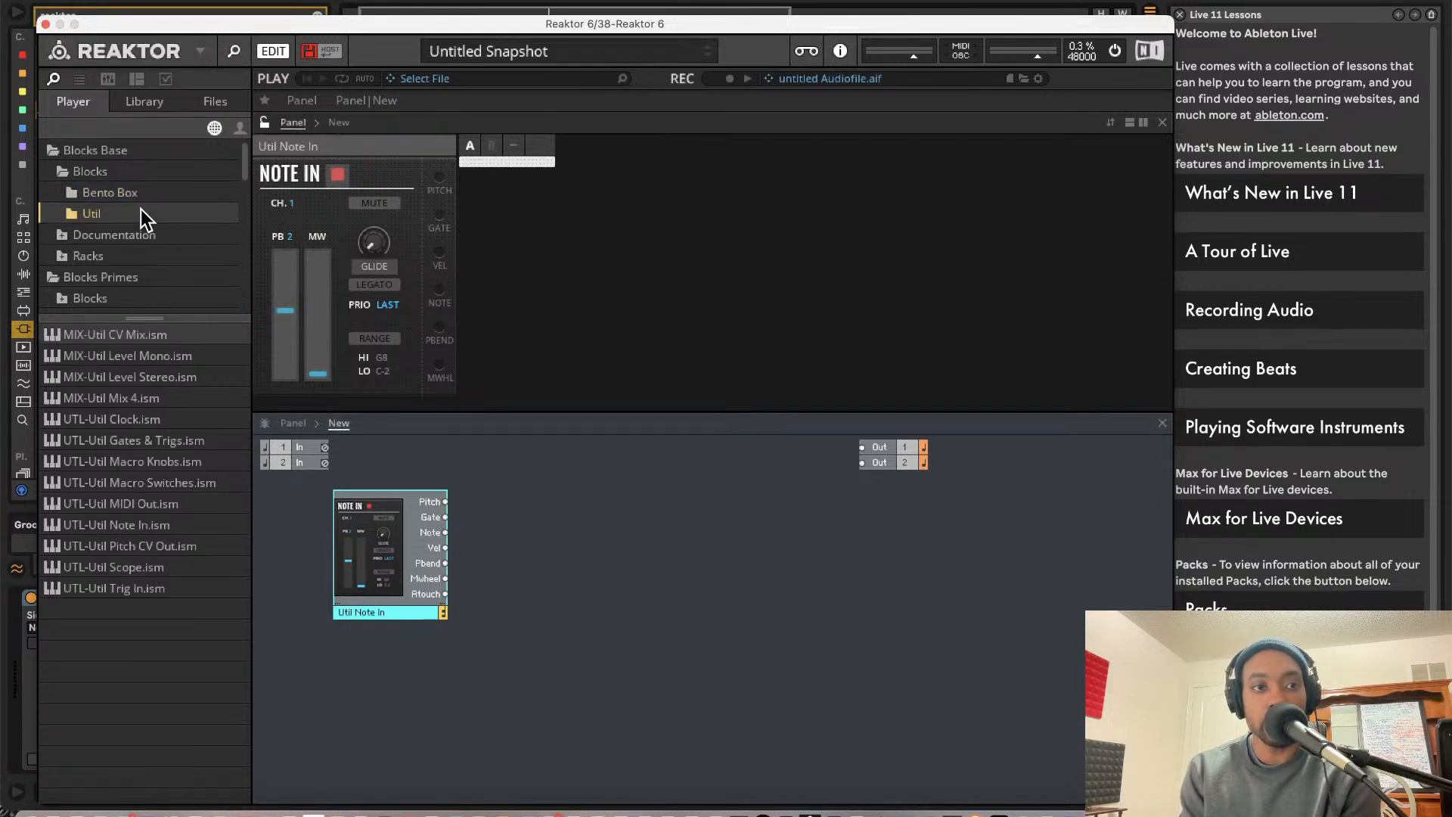
{"action": "left_click", "coordinate": [106, 193]}
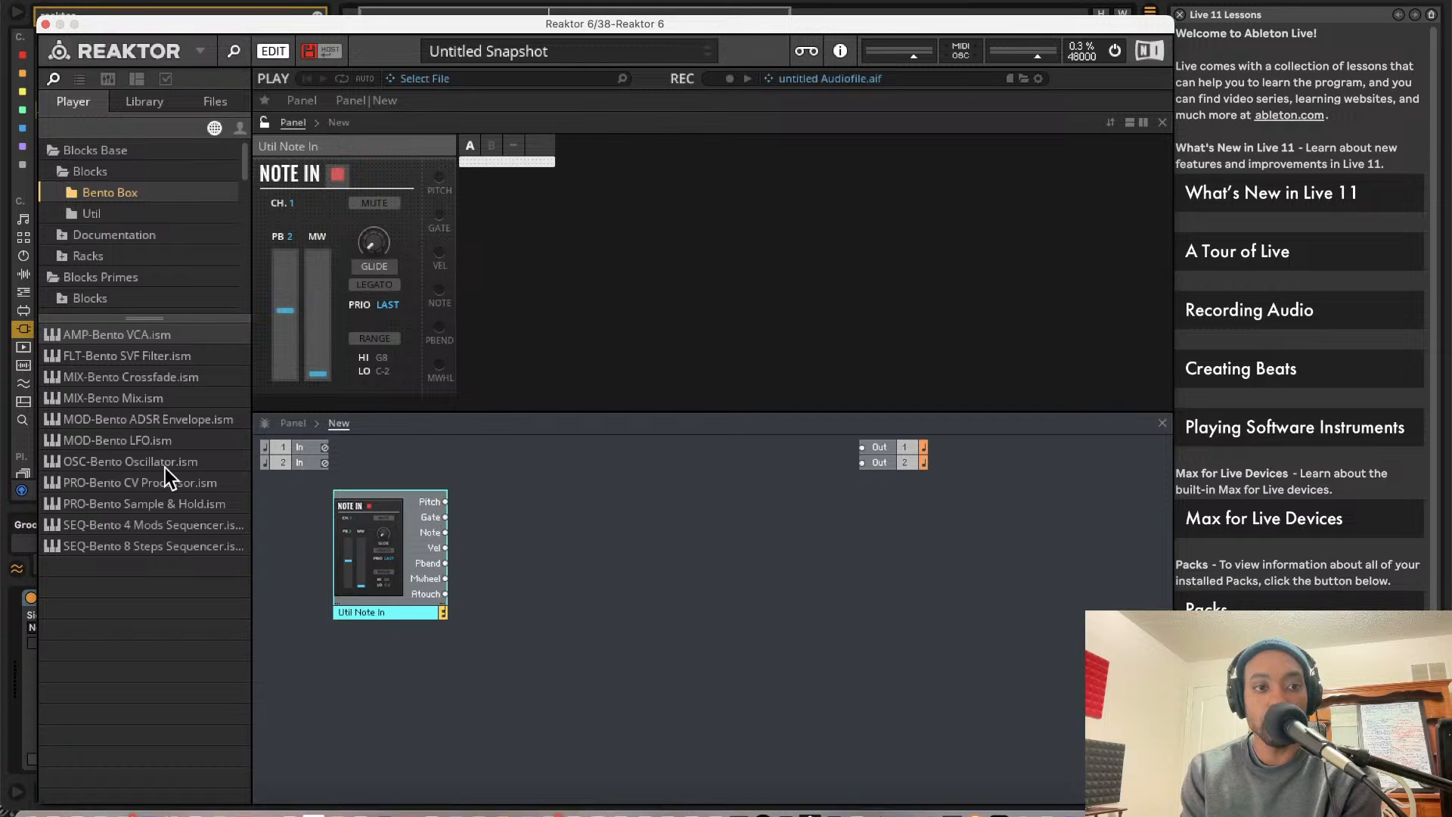
{"action": "left_click", "coordinate": [113, 218]}
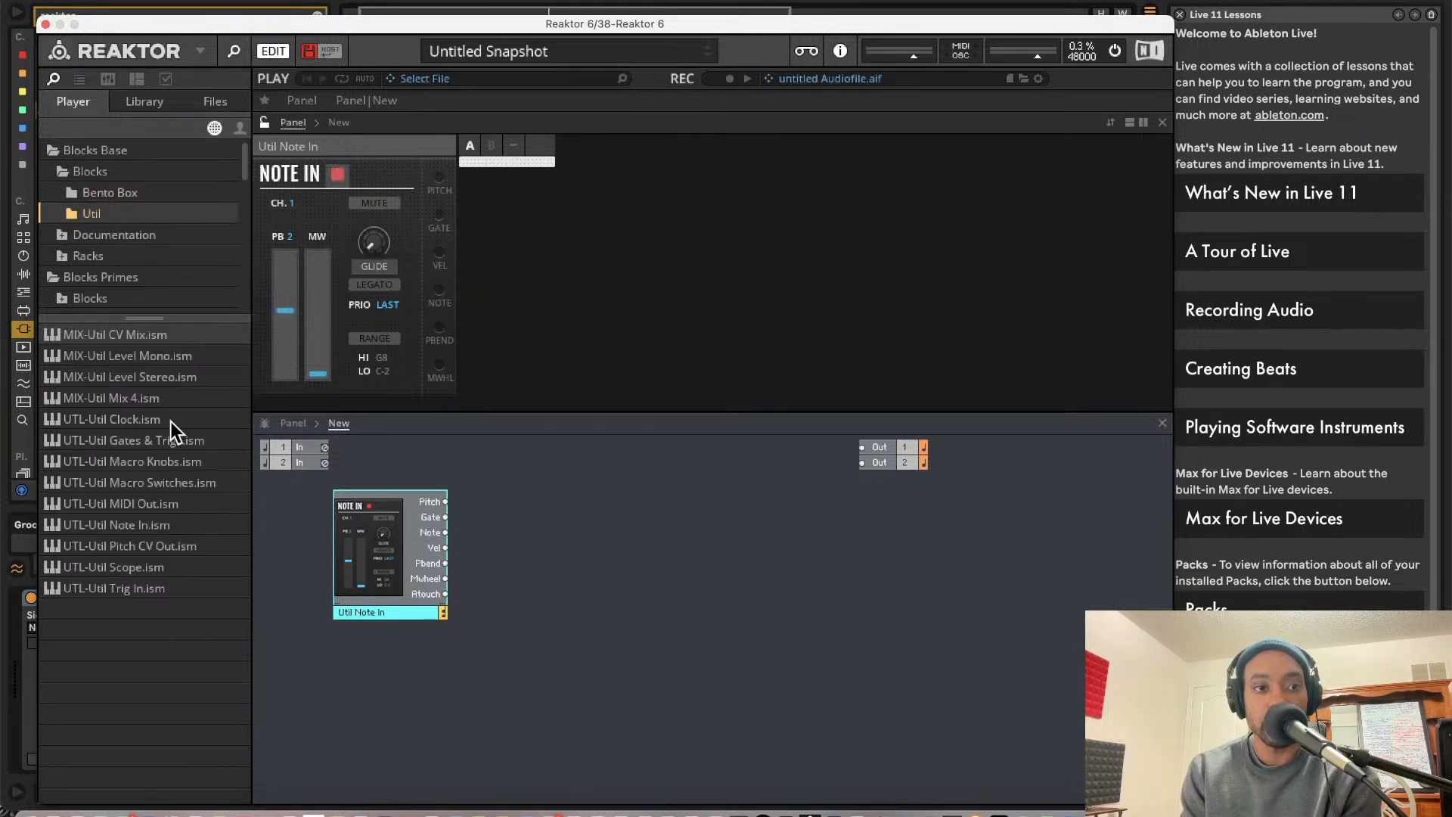
{"action": "left_click_drag", "start_coordinate": [143, 417], "coordinate": [393, 724]}
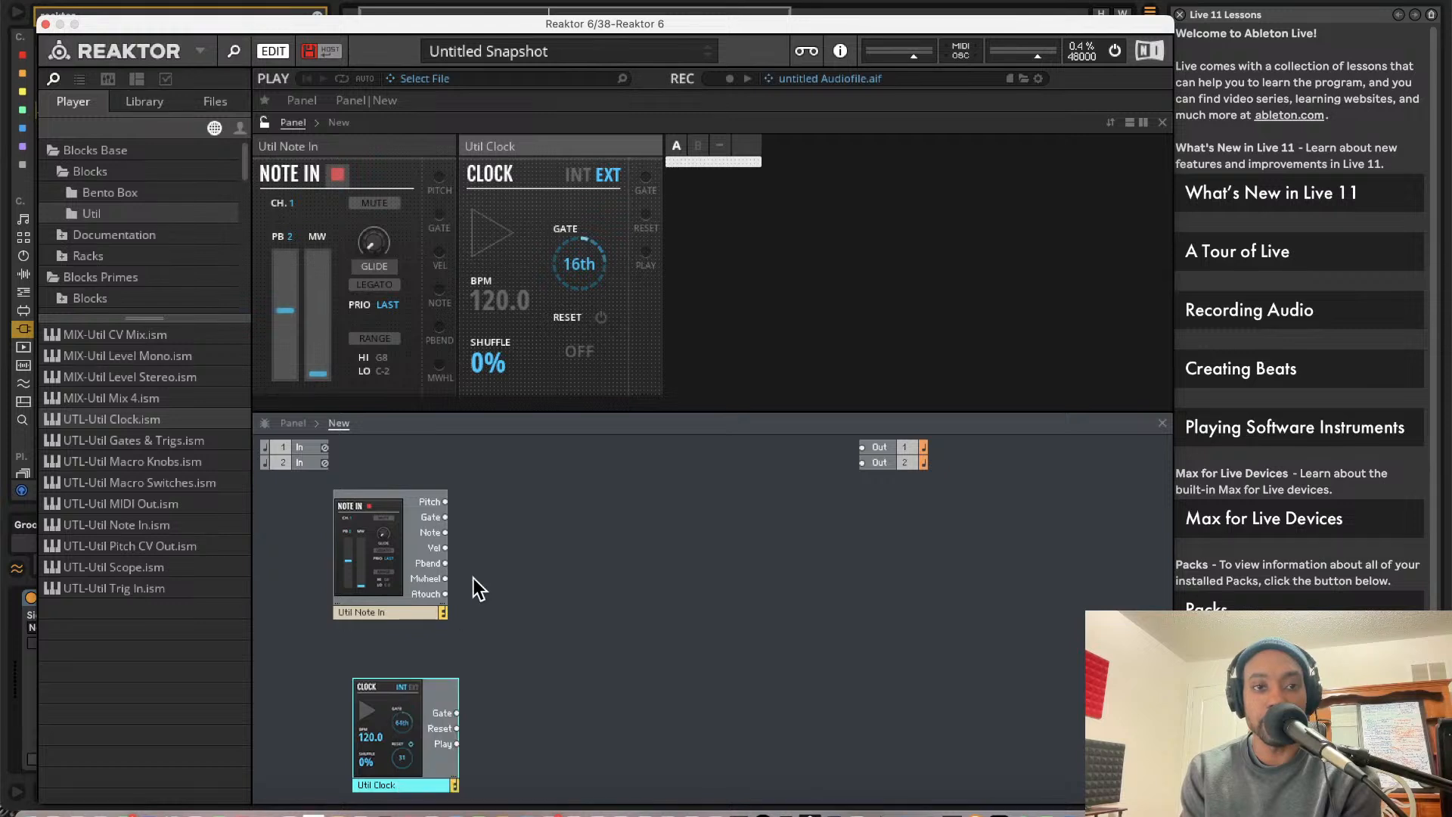
{"action": "left_click", "coordinate": [265, 124]}
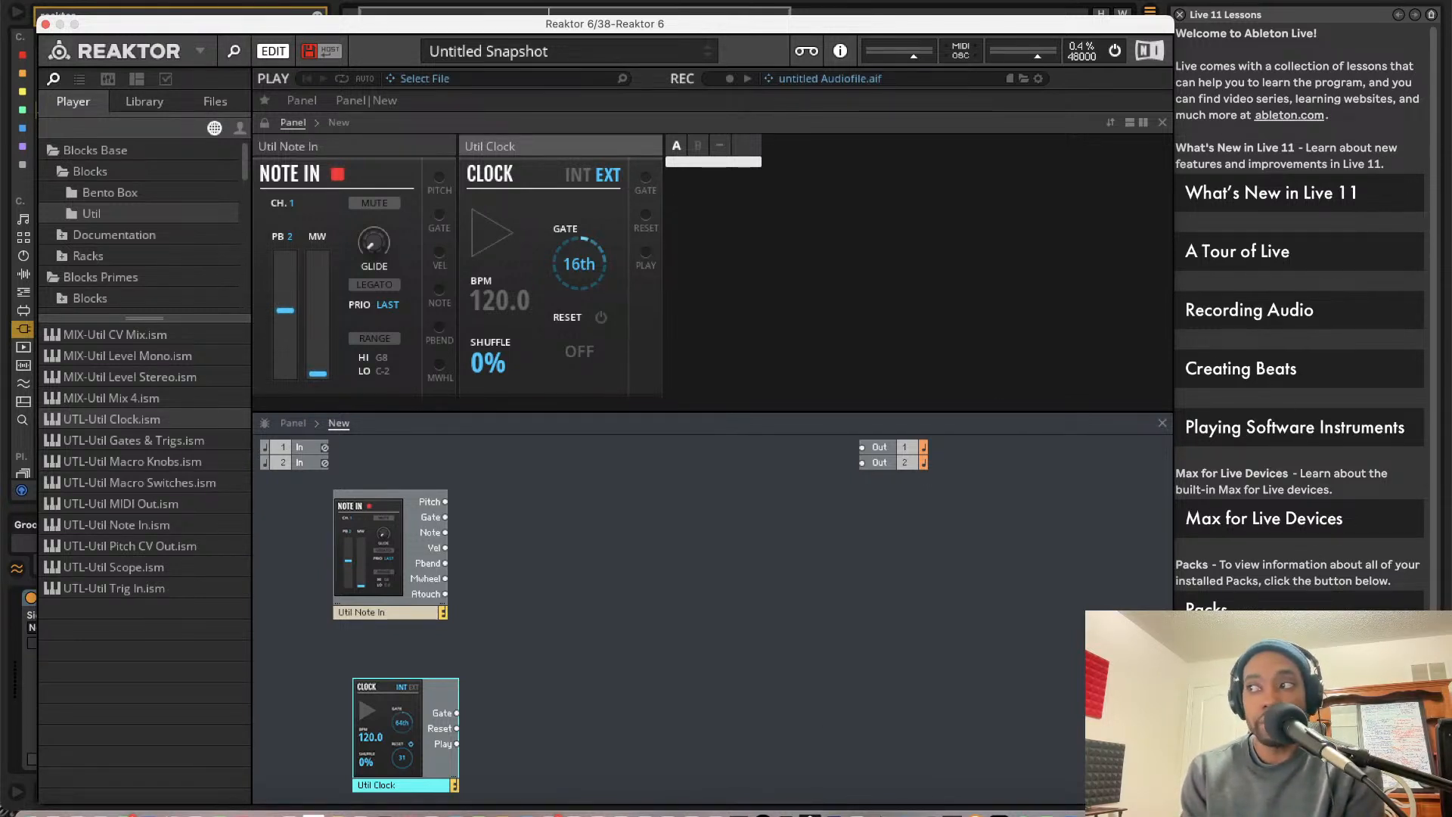
Add the OSC-Bento Oscillator from the Bento Box folder to the structure, beside Note In and Clock
{"action": "left_click", "coordinate": [134, 237]}
{"action": "left_click", "coordinate": [65, 234]}
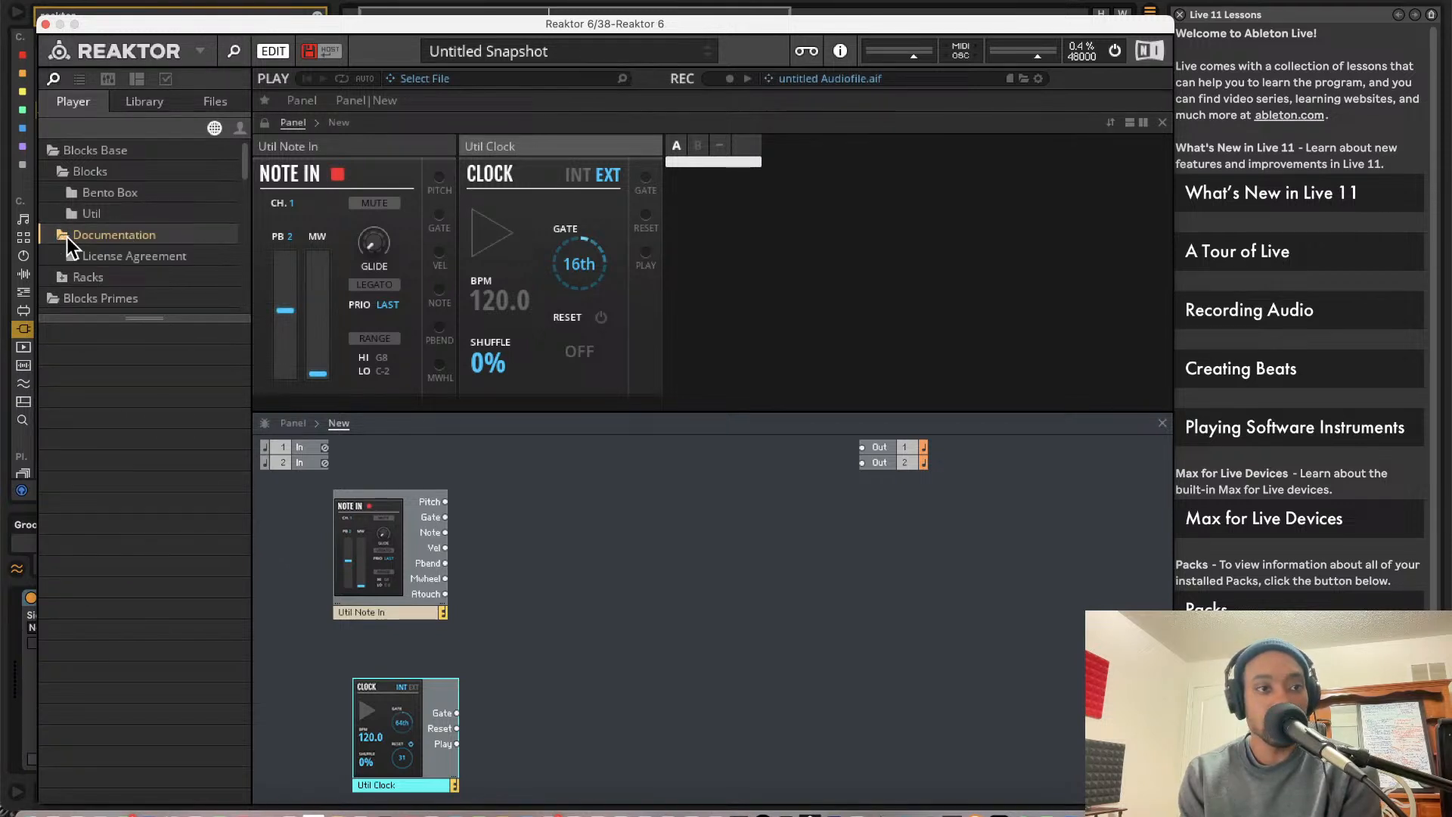
{"action": "left_click", "coordinate": [102, 198]}
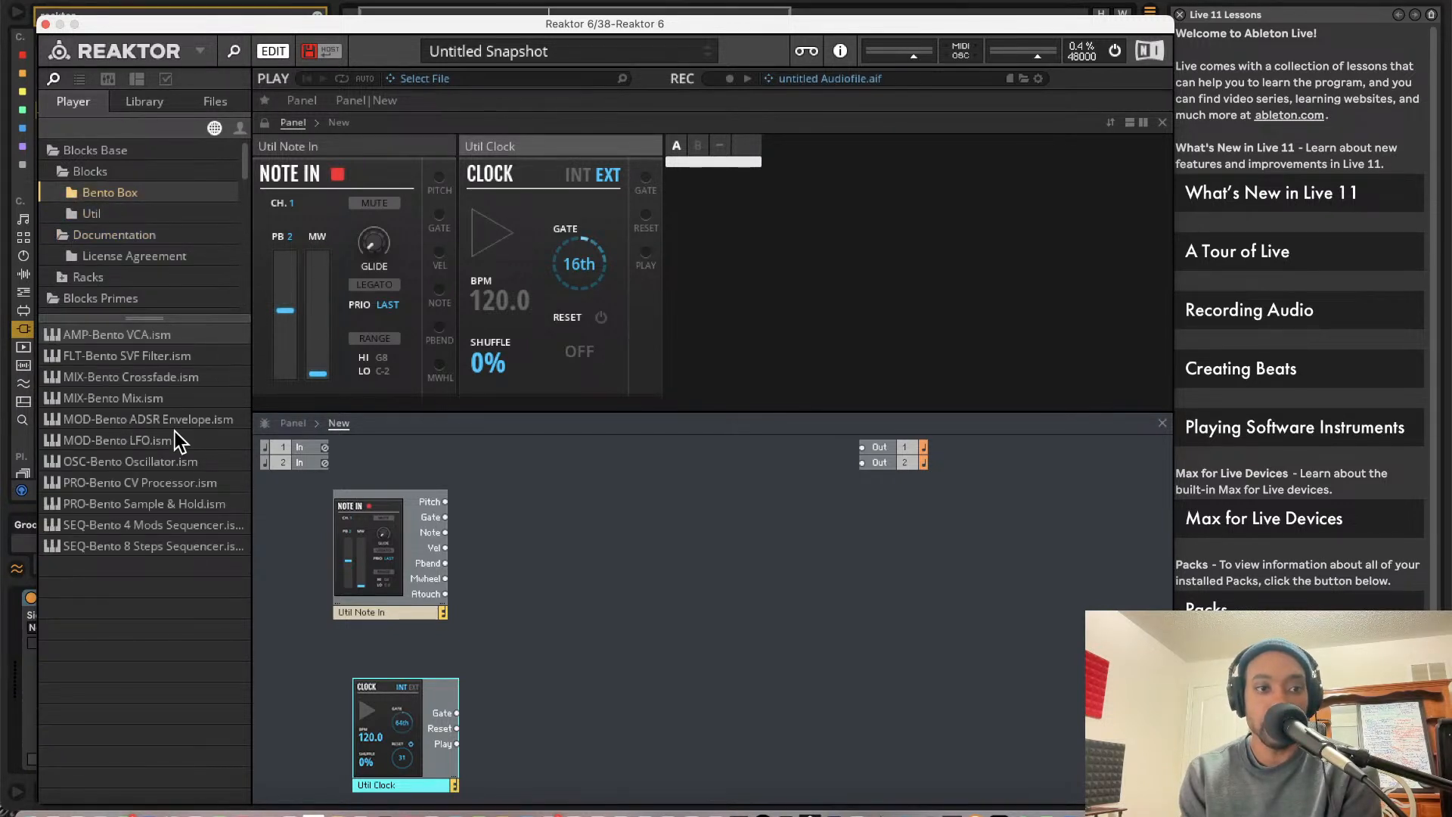
{"action": "left_click_drag", "start_coordinate": [155, 465], "coordinate": [582, 594]}
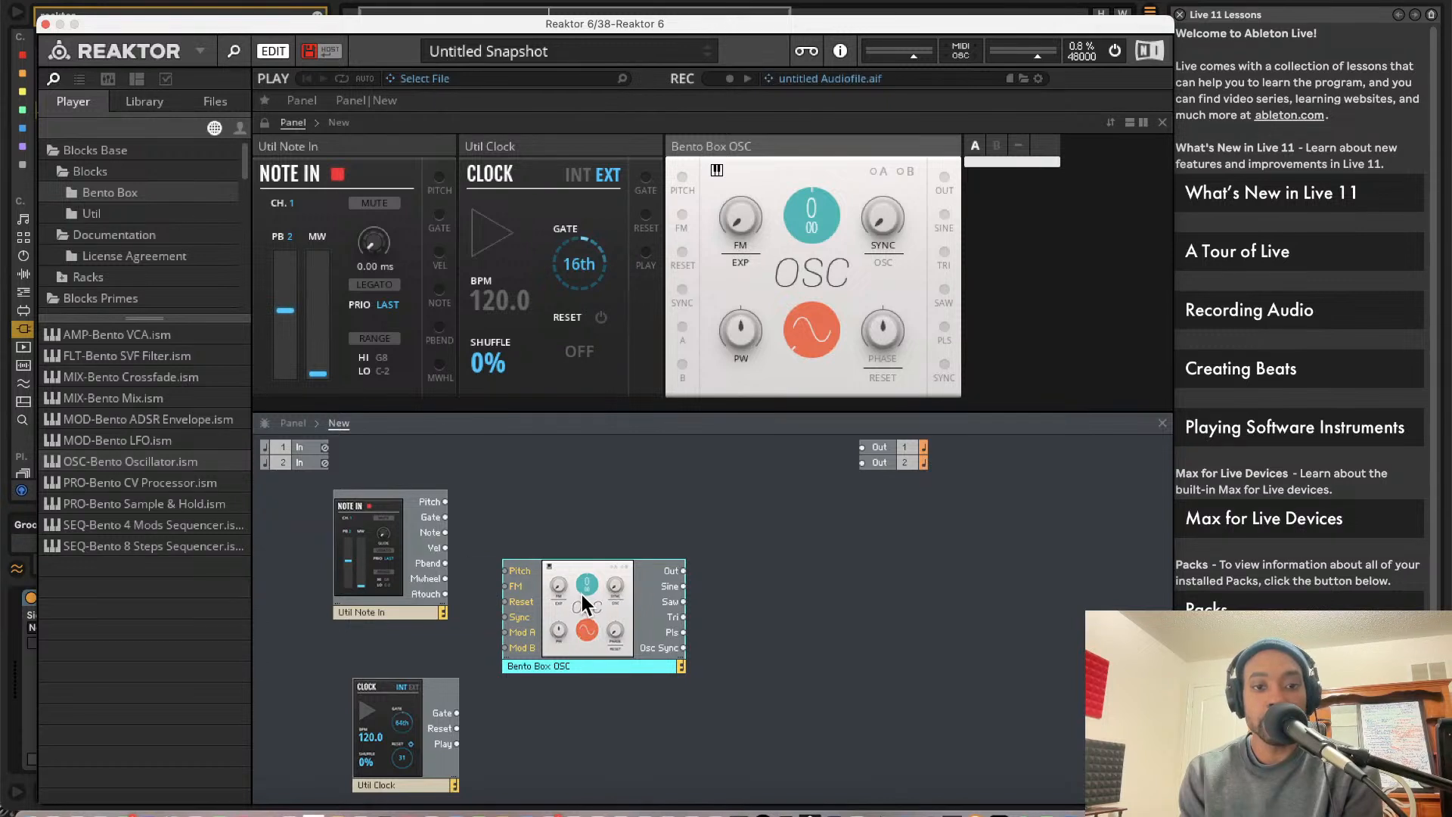
{"action": "left_click", "coordinate": [818, 339]}
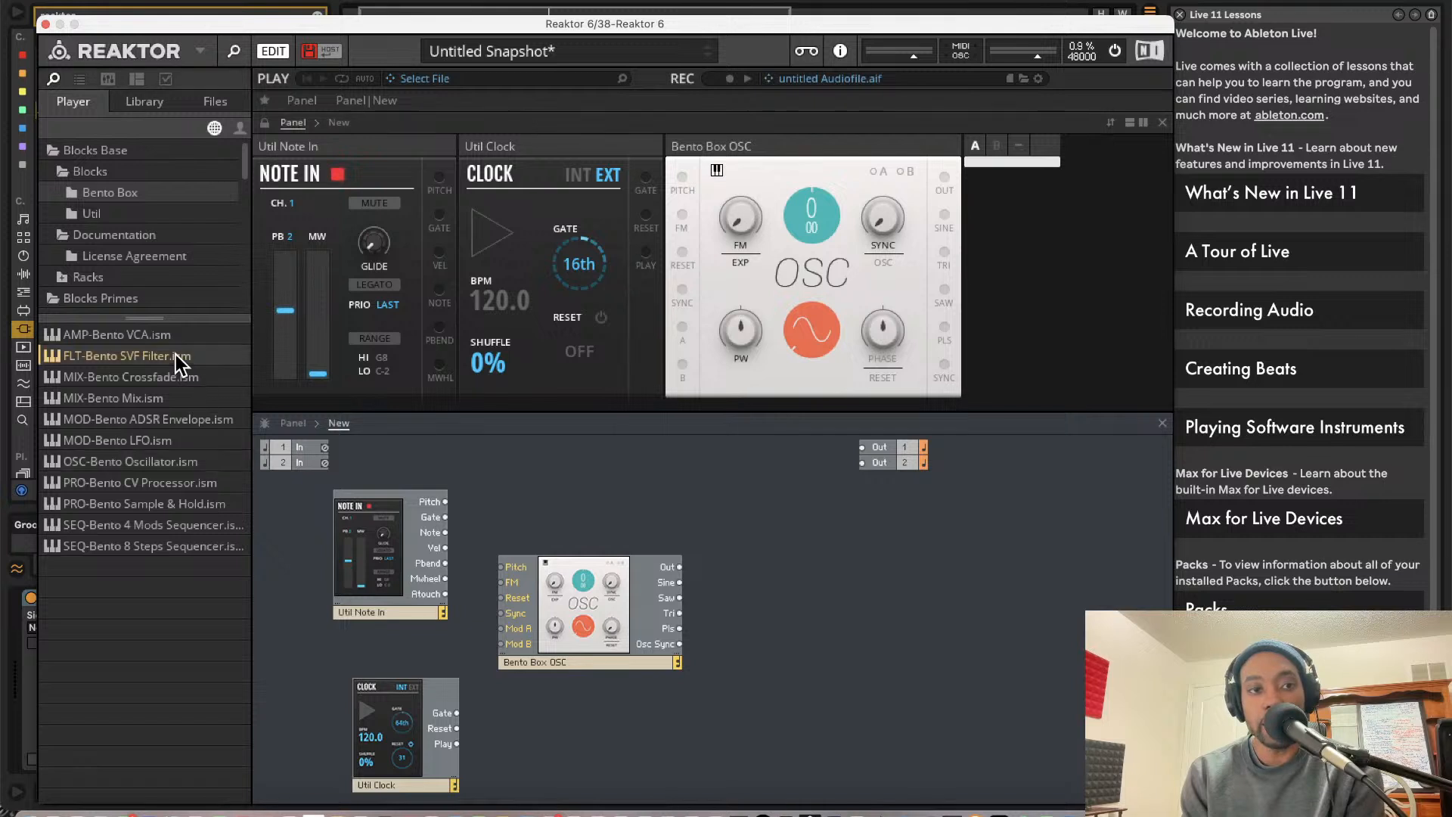
Add the FLT-Bento SVF Filter beside the oscillator in the structure and adjust its cutoff on the panel
{"action": "left_click_drag", "start_coordinate": [176, 354], "coordinate": [735, 603]}
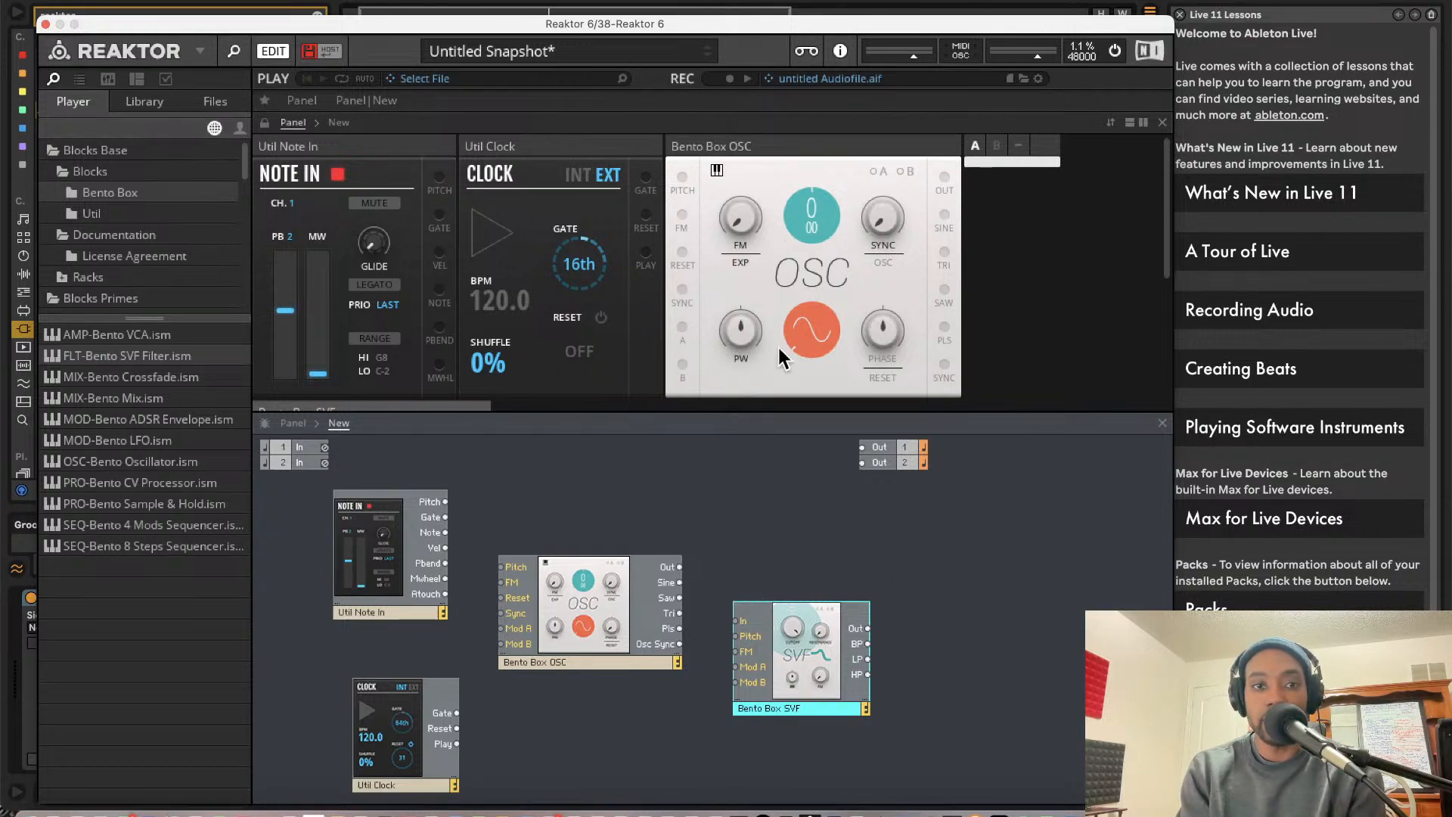
{"action": "scroll", "coordinate": [777, 345], "scroll_direction": "down", "scroll_amount": 5}
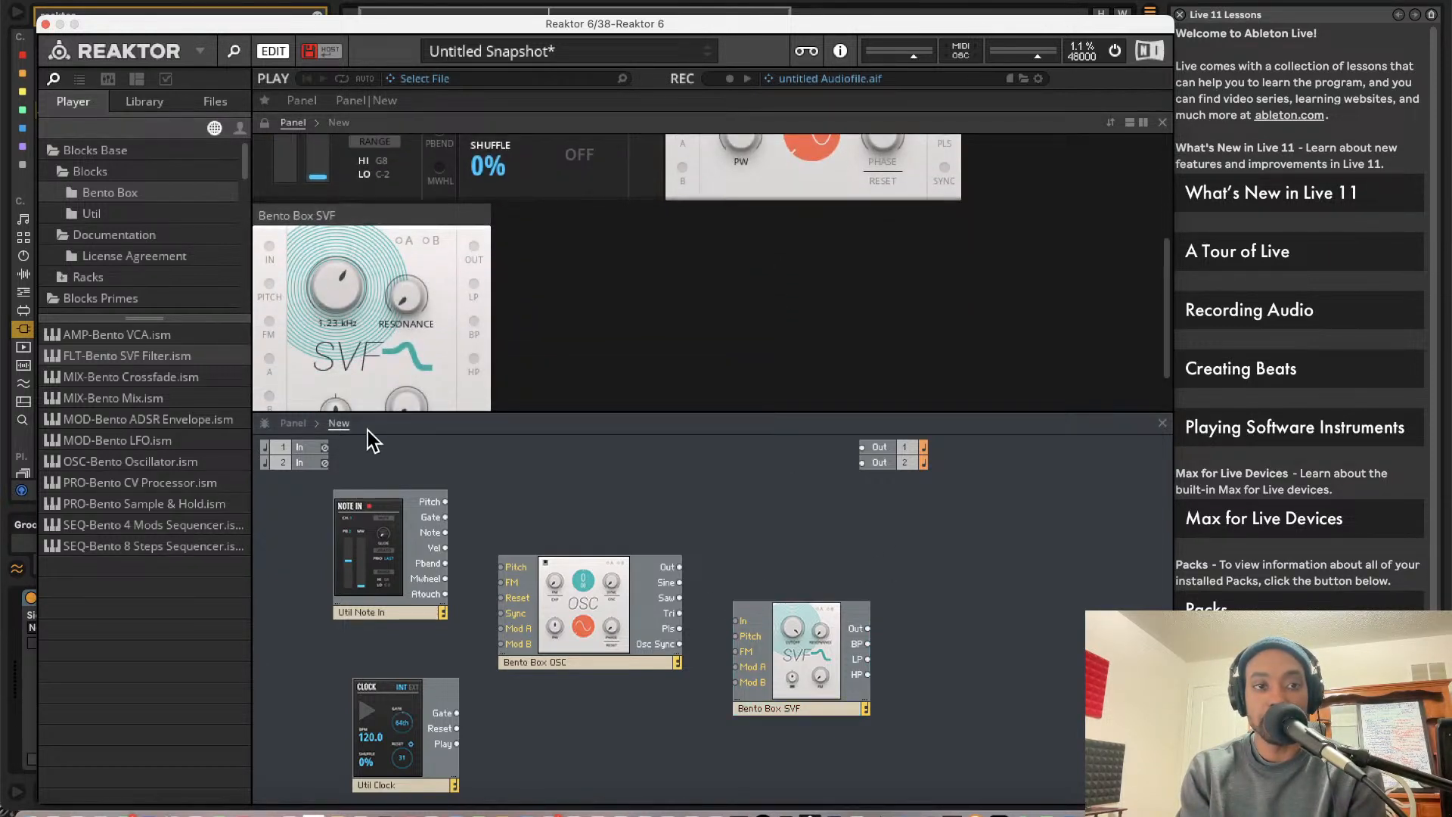
{"action": "left_click_drag", "start_coordinate": [367, 430], "coordinate": [347, 274]}
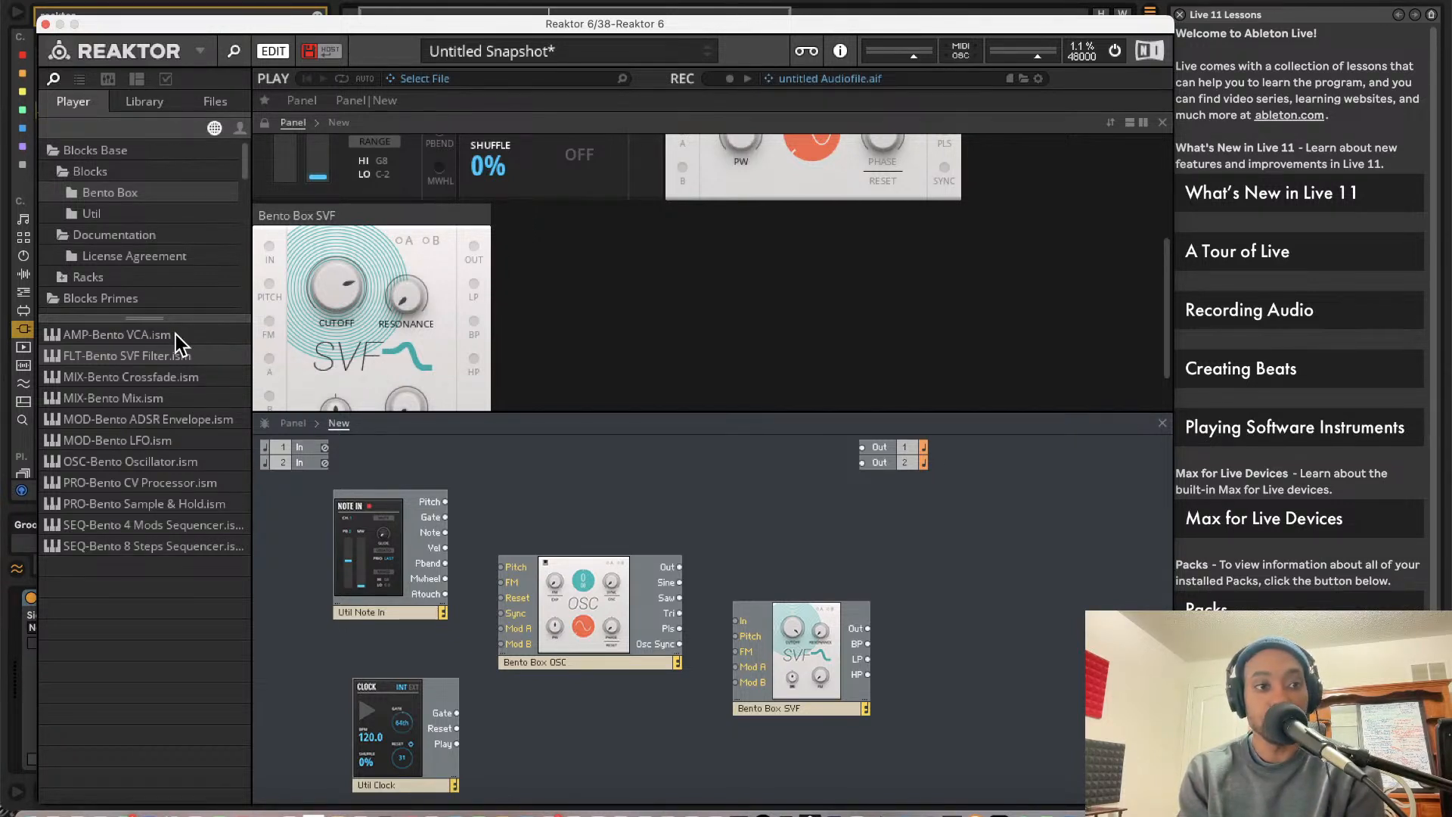
Add the MOD-Bento LFO below the oscillator and the MOD-Bento ADSR Envelope below the SVF filter
{"action": "left_click_drag", "start_coordinate": [139, 441], "coordinate": [616, 790]}
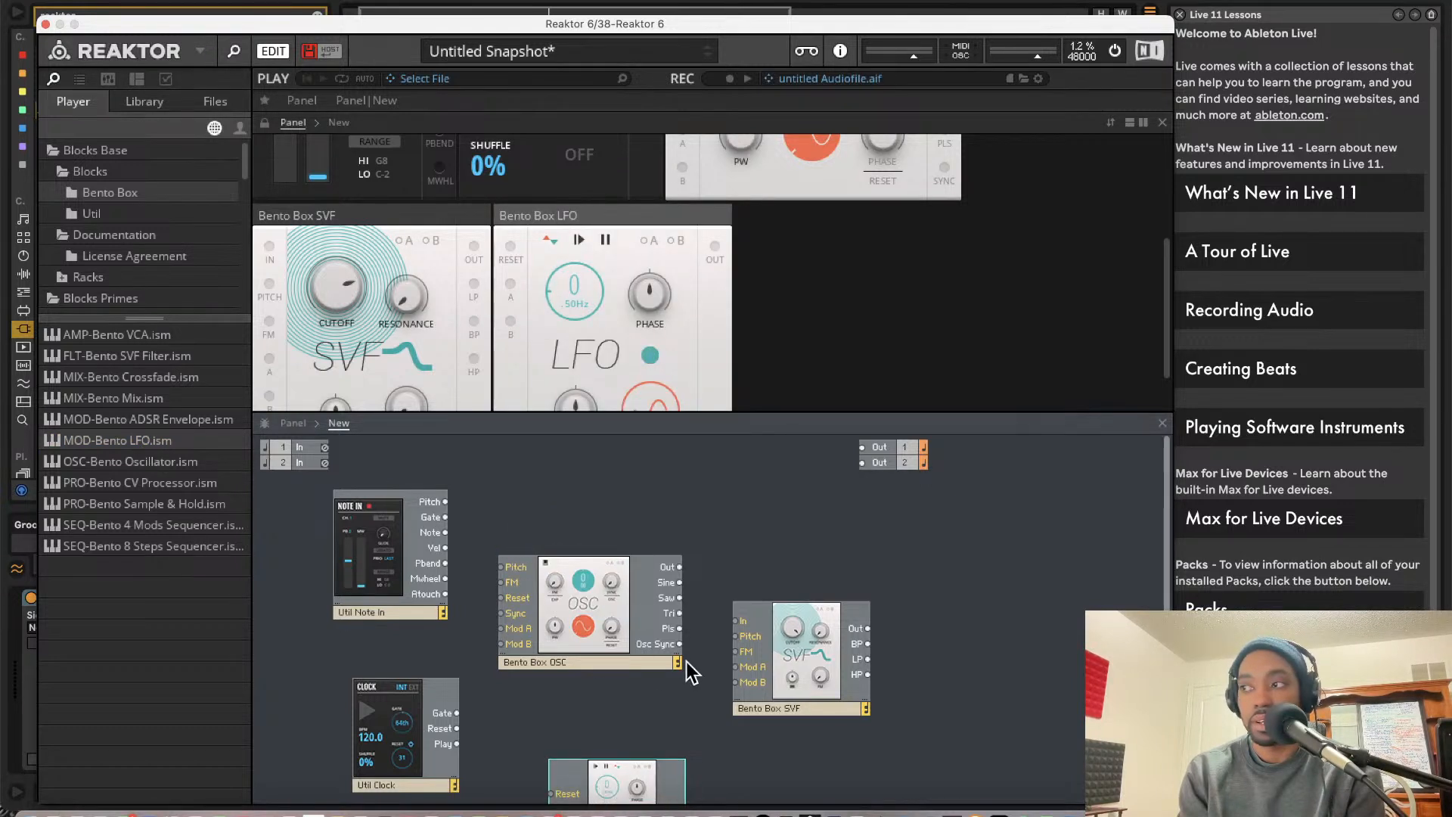
{"action": "scroll", "coordinate": [687, 661], "scroll_direction": "down", "scroll_amount": 2}
{"action": "left_click_drag", "start_coordinate": [183, 419], "coordinate": [859, 670]}
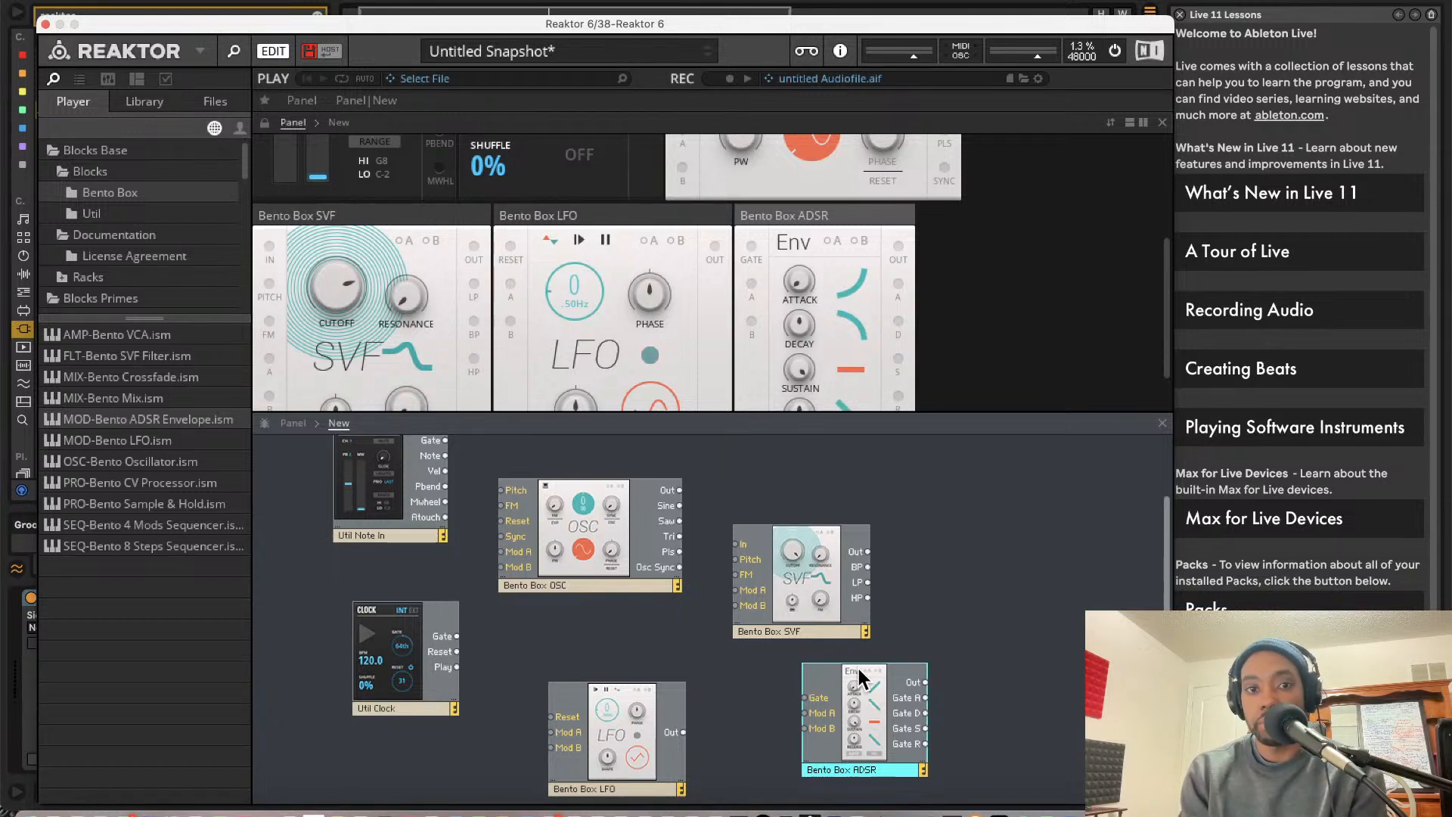
Add the Rounds Reverb and Rounds Delay effects from the Blocks Primes collection beside the SVF filter in the structure
{"action": "left_click", "coordinate": [91, 214]}
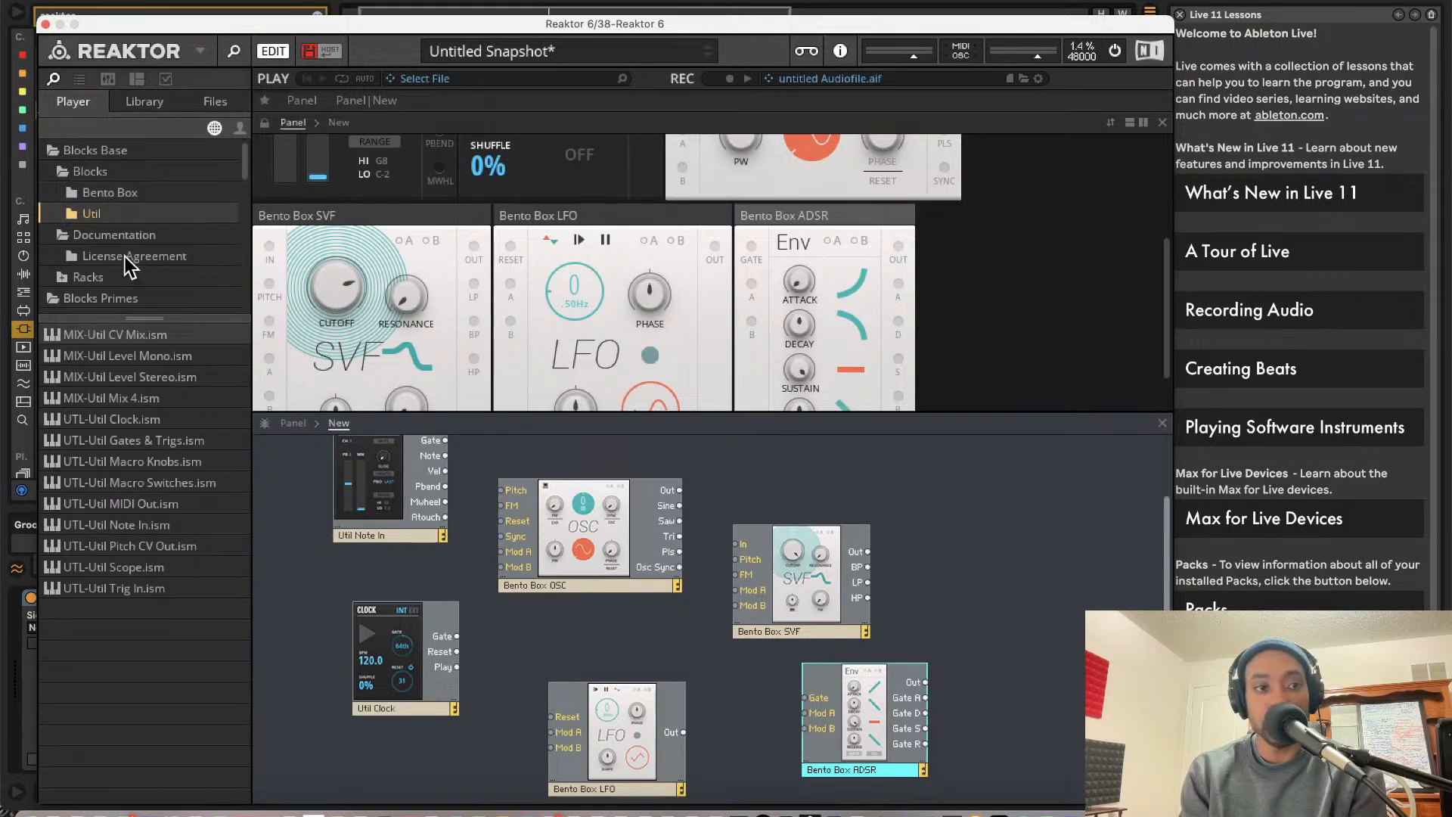
{"action": "scroll", "coordinate": [129, 227], "scroll_direction": "down", "scroll_amount": 2}
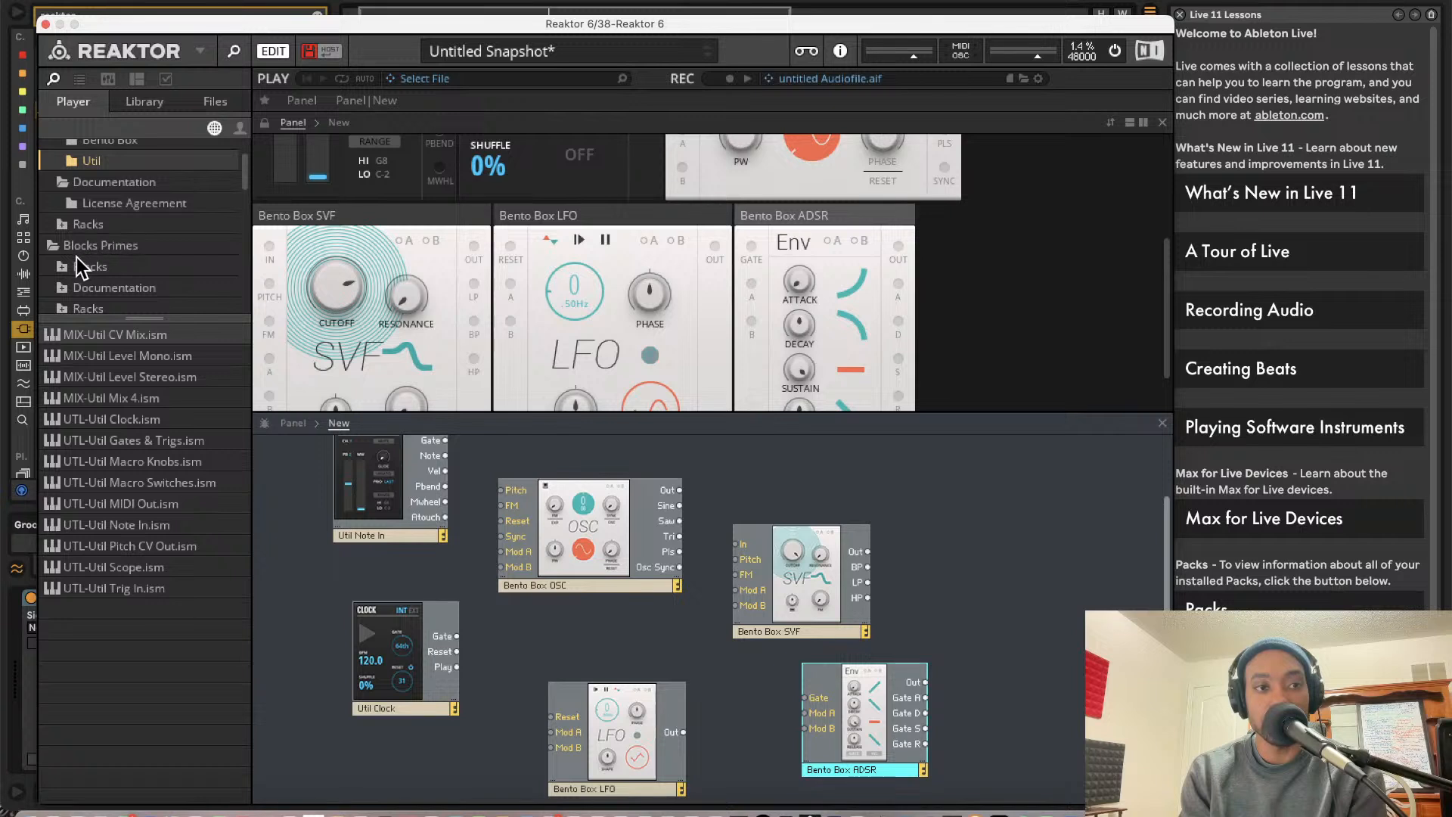
{"action": "scroll", "coordinate": [76, 259], "scroll_direction": "down", "scroll_amount": 2}
{"action": "left_click", "coordinate": [66, 224]}
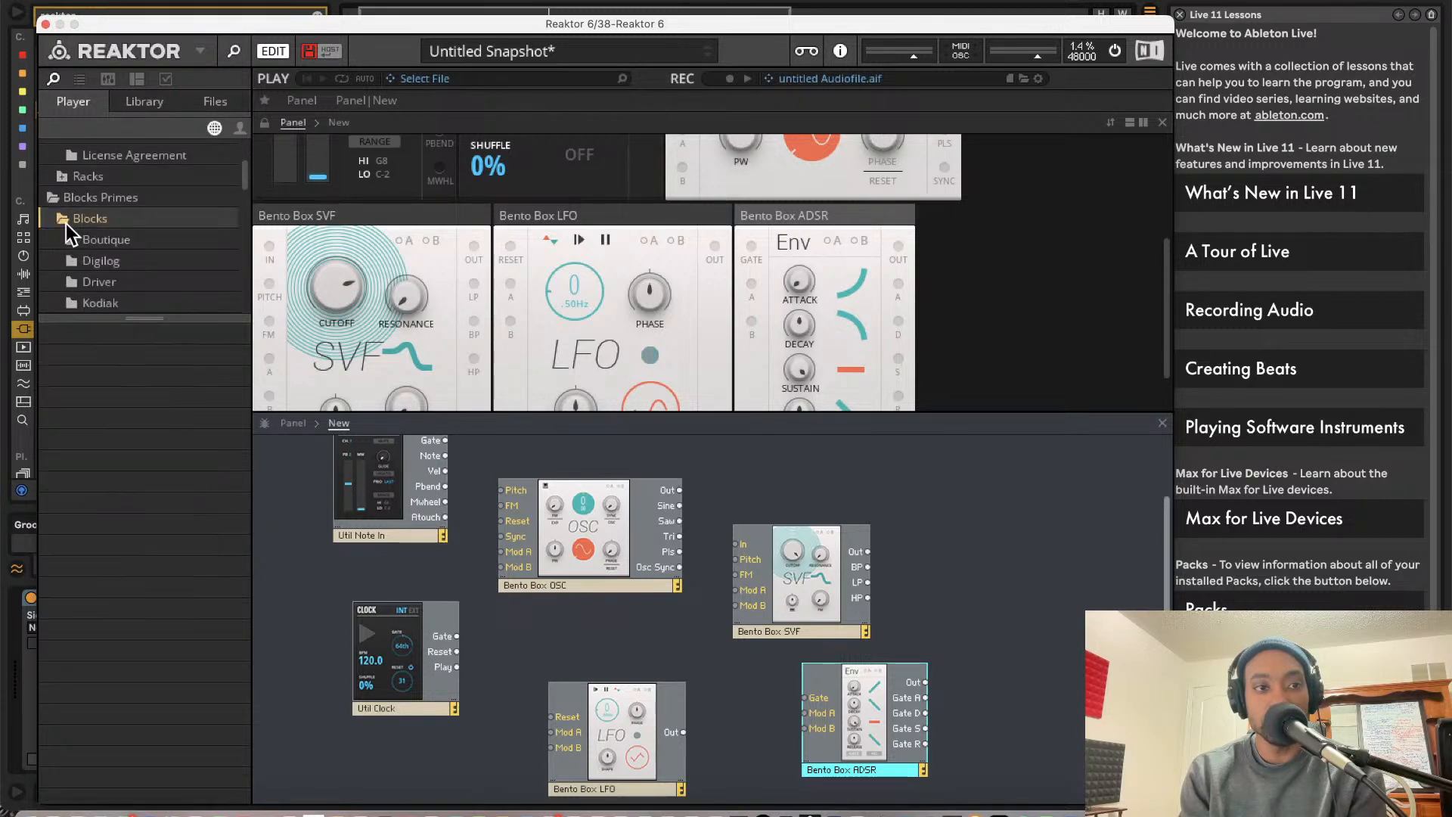
{"action": "scroll", "coordinate": [66, 224], "scroll_direction": "down", "scroll_amount": 1}
{"action": "scroll", "coordinate": [98, 266], "scroll_direction": "down", "scroll_amount": 3}
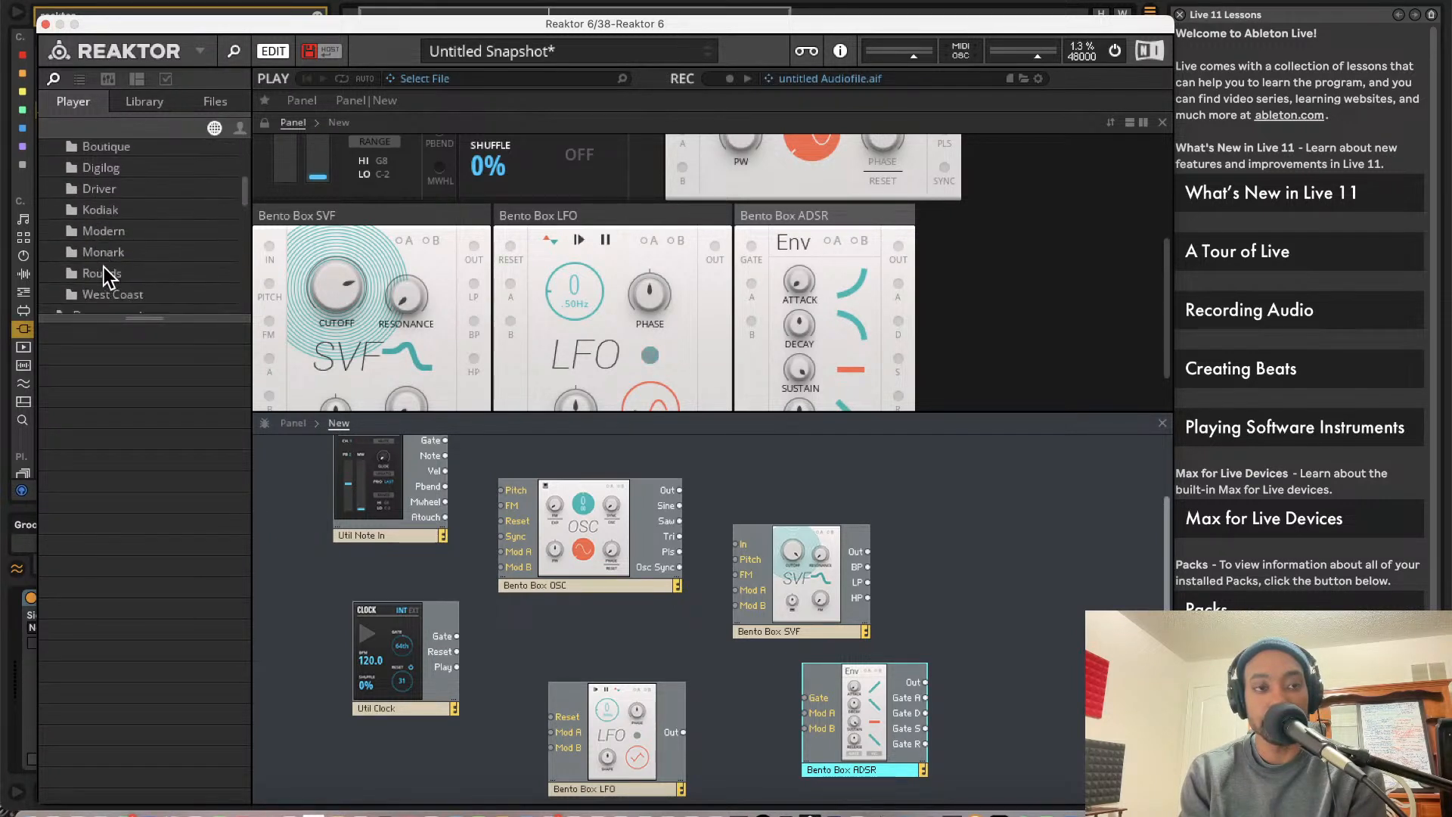
{"action": "left_click", "coordinate": [115, 277]}
{"action": "left_click_drag", "start_coordinate": [135, 358], "coordinate": [659, 439]}
{"action": "mouse_move", "coordinate": [1019, 600]}
{"action": "left_mouse_down"}
{"action": "mouse_move", "coordinate": [1033, 610]}
{"action": "mouse_move", "coordinate": [997, 615]}
{"action": "left_mouse_up"}
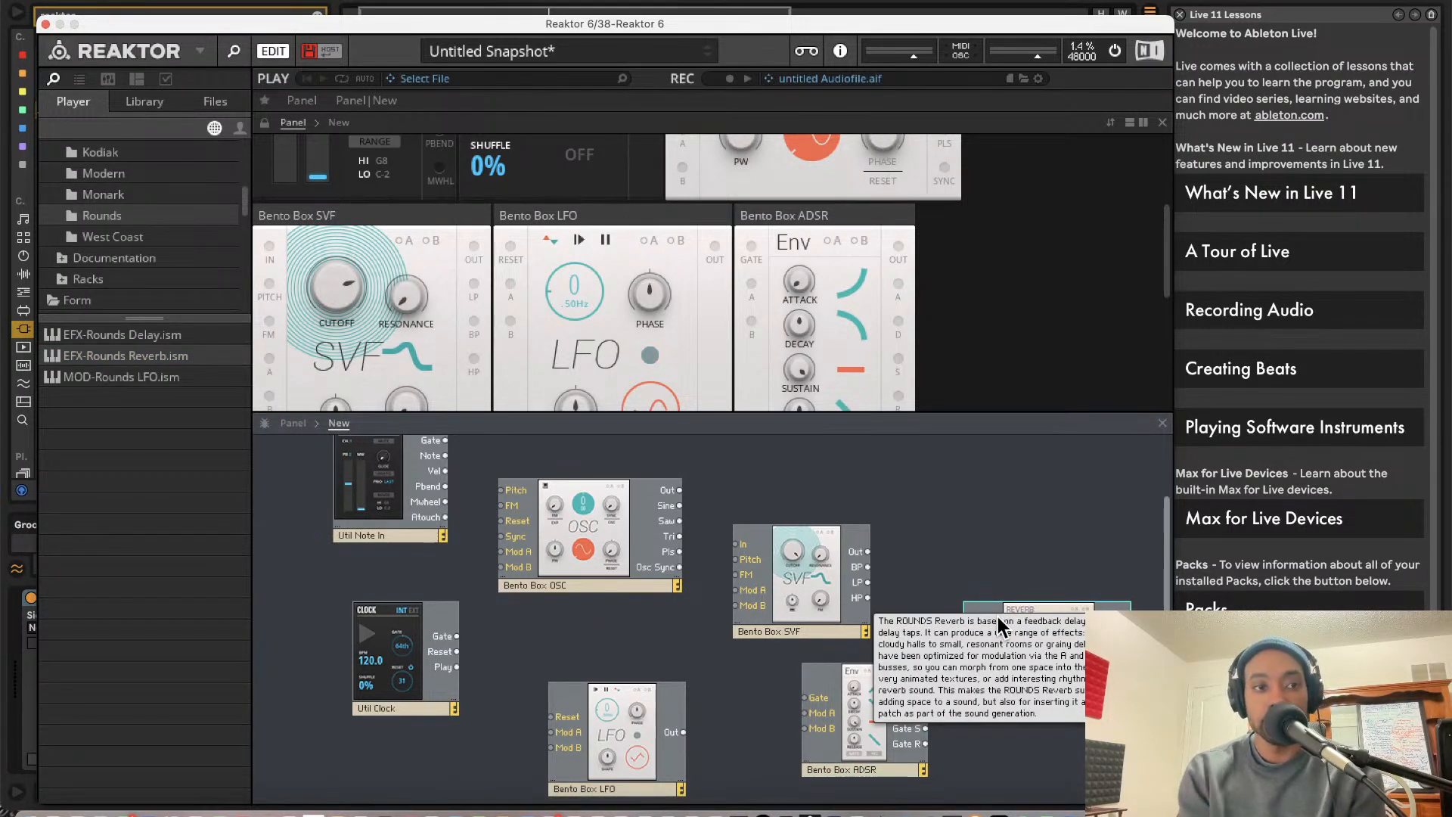
{"action": "left_click_drag", "start_coordinate": [95, 335], "coordinate": [1015, 525]}
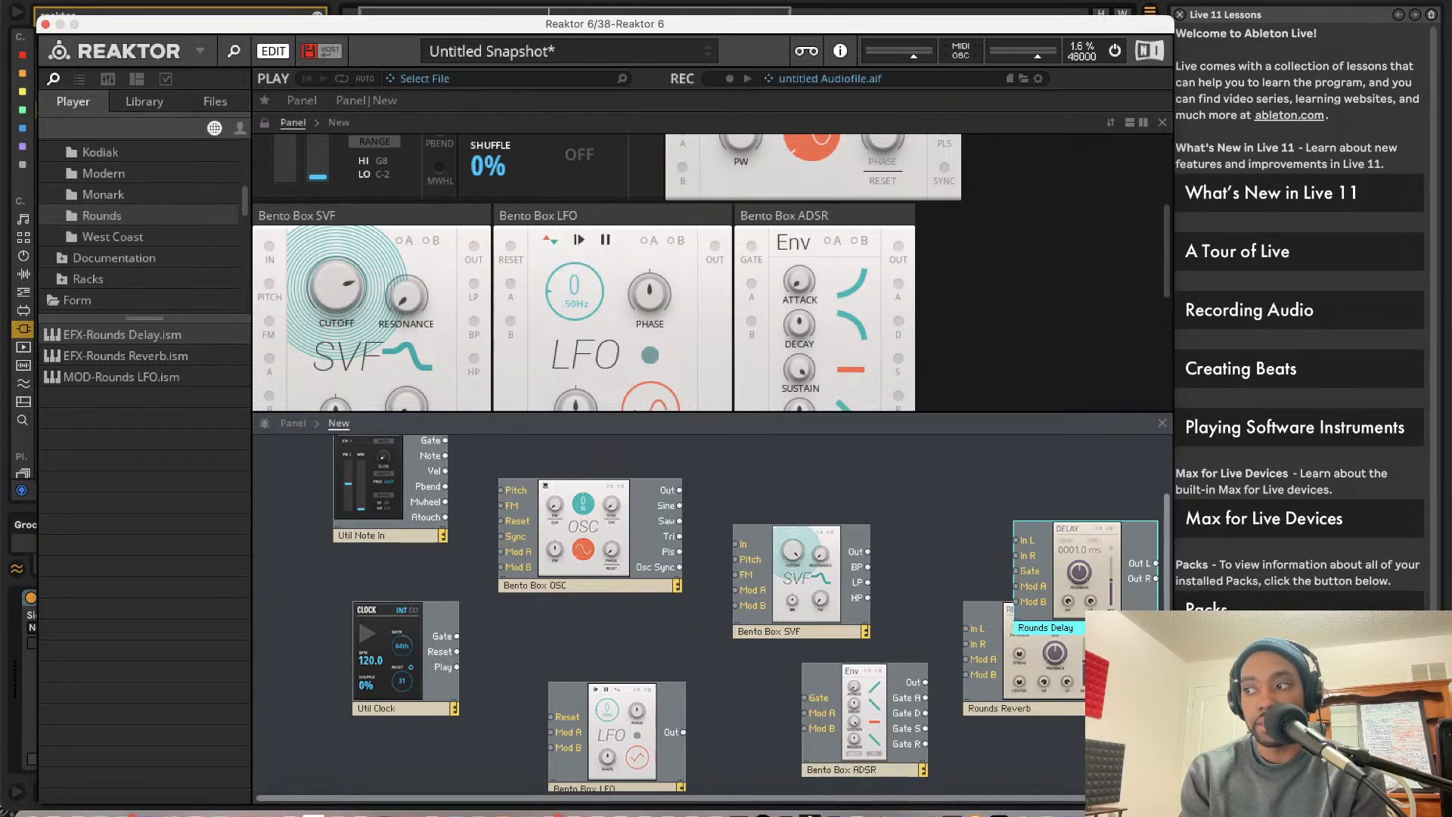
Connect Note In's Pitch output to the Bento OSC's Pitch input and shift the Bento LFO slightly toward the Clock
{"action": "scroll", "coordinate": [840, 614], "scroll_direction": "up", "scroll_amount": 1}
{"action": "scroll", "coordinate": [838, 612], "scroll_direction": "up", "scroll_amount": 2}
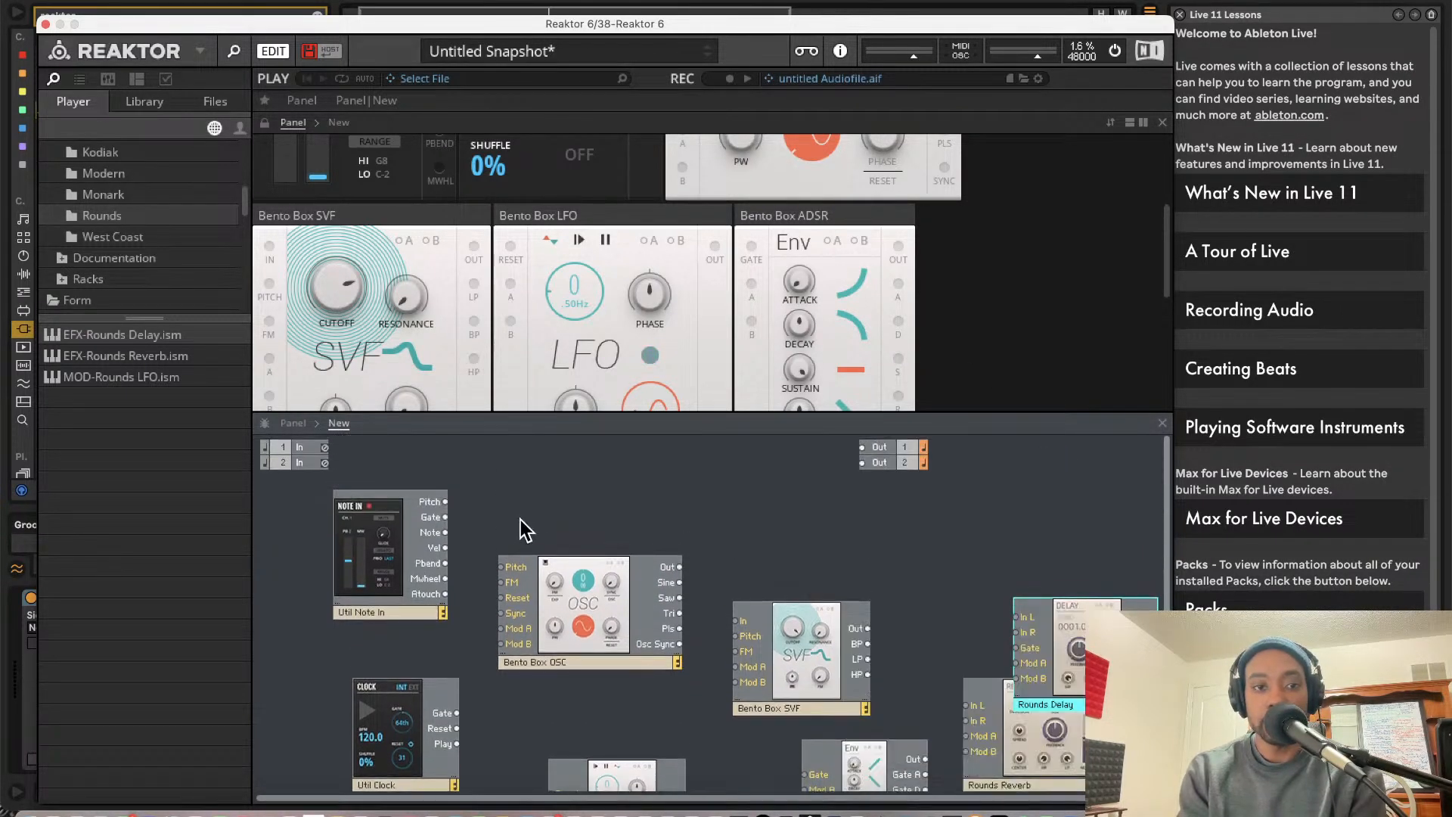
{"action": "left_click_drag", "start_coordinate": [475, 510], "coordinate": [514, 559]}
{"action": "scroll", "coordinate": [472, 709], "scroll_direction": "down", "scroll_amount": 3}
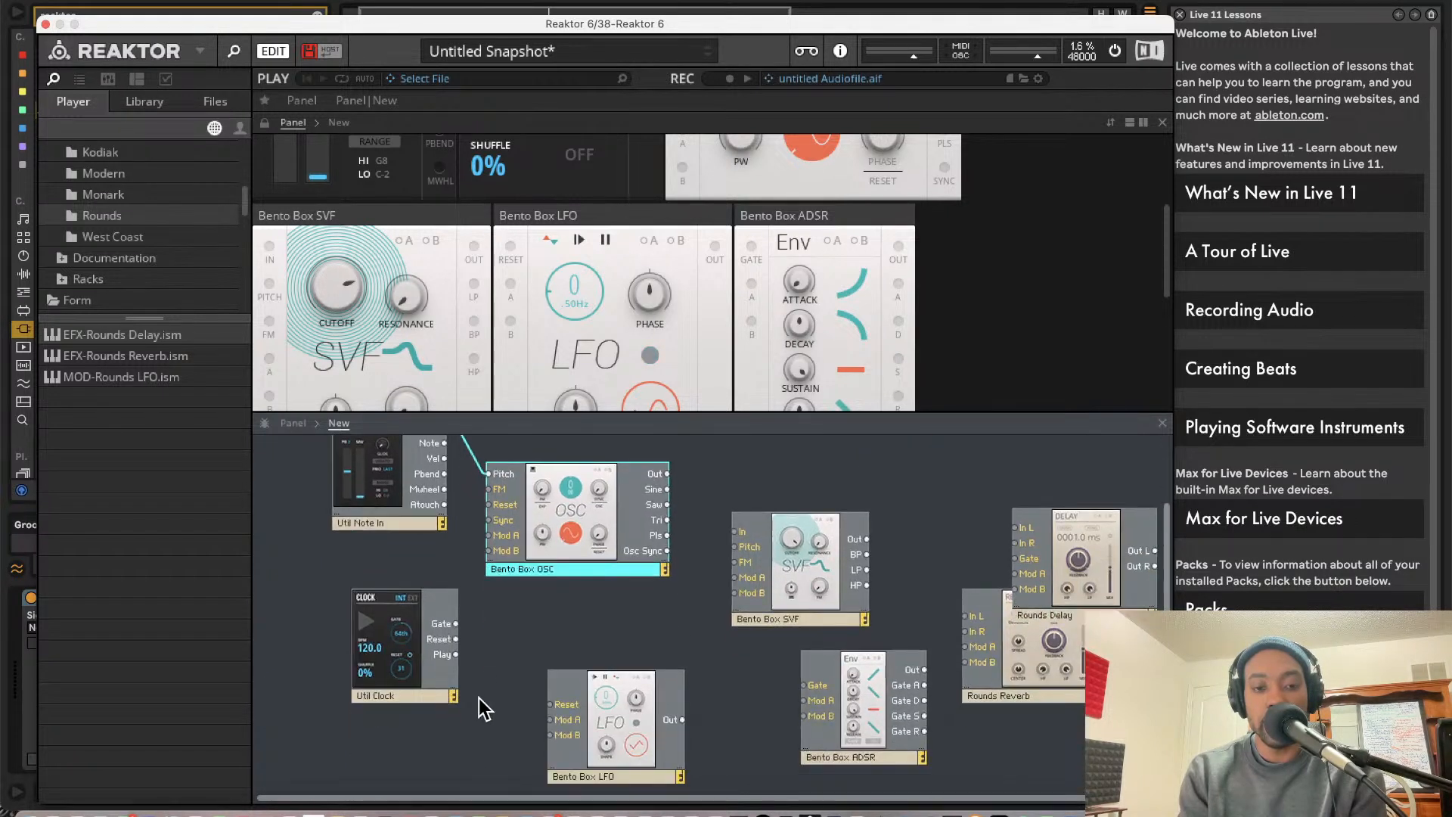
{"action": "left_click_drag", "start_coordinate": [590, 705], "coordinate": [558, 698]}
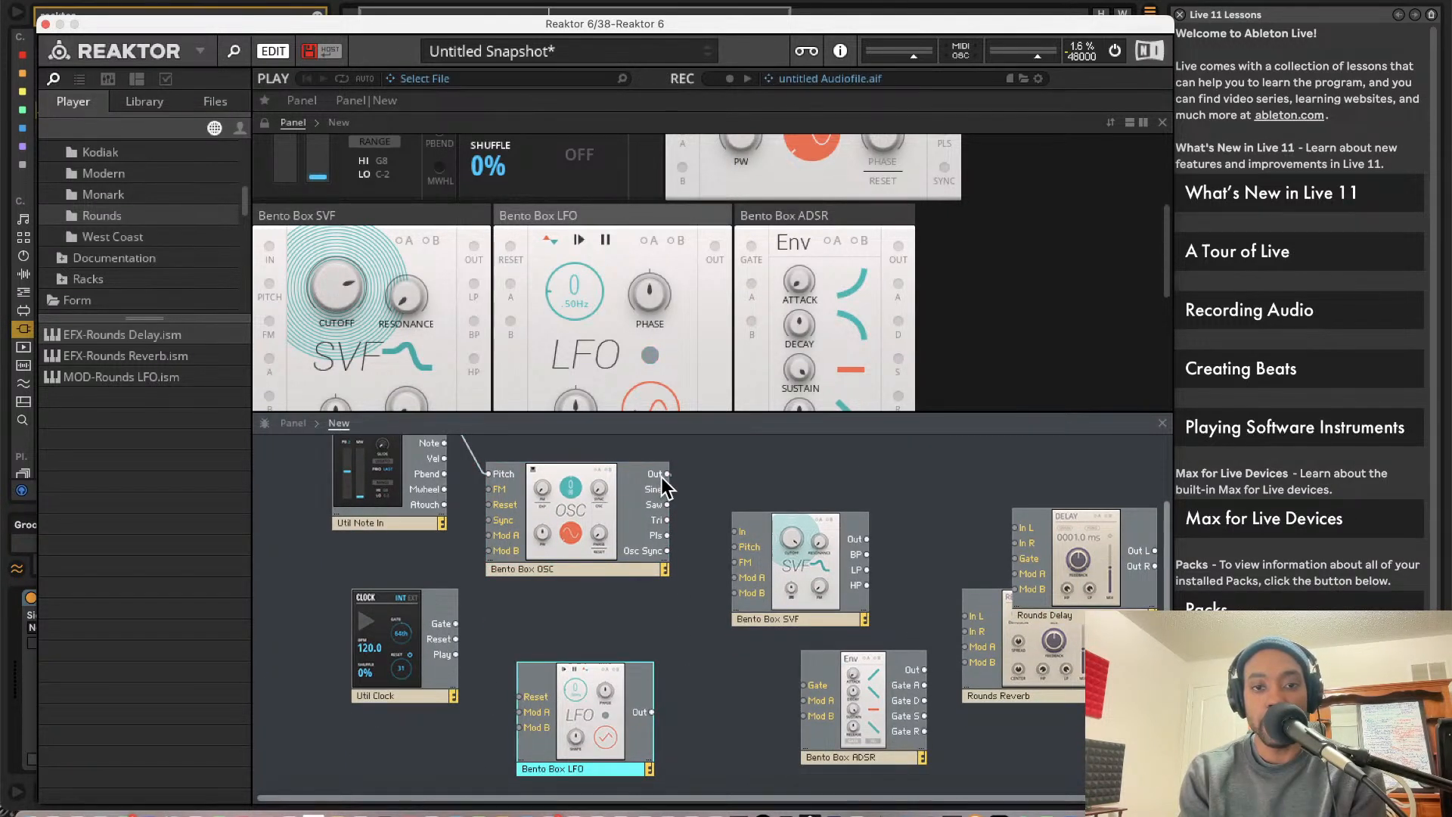
Connect the Bento OSC's Out to the SVF's In, and the SVF's Out to ensemble output 1
{"action": "left_click_drag", "start_coordinate": [665, 474], "coordinate": [735, 532]}
{"action": "left_click_drag", "start_coordinate": [868, 540], "coordinate": [866, 446]}
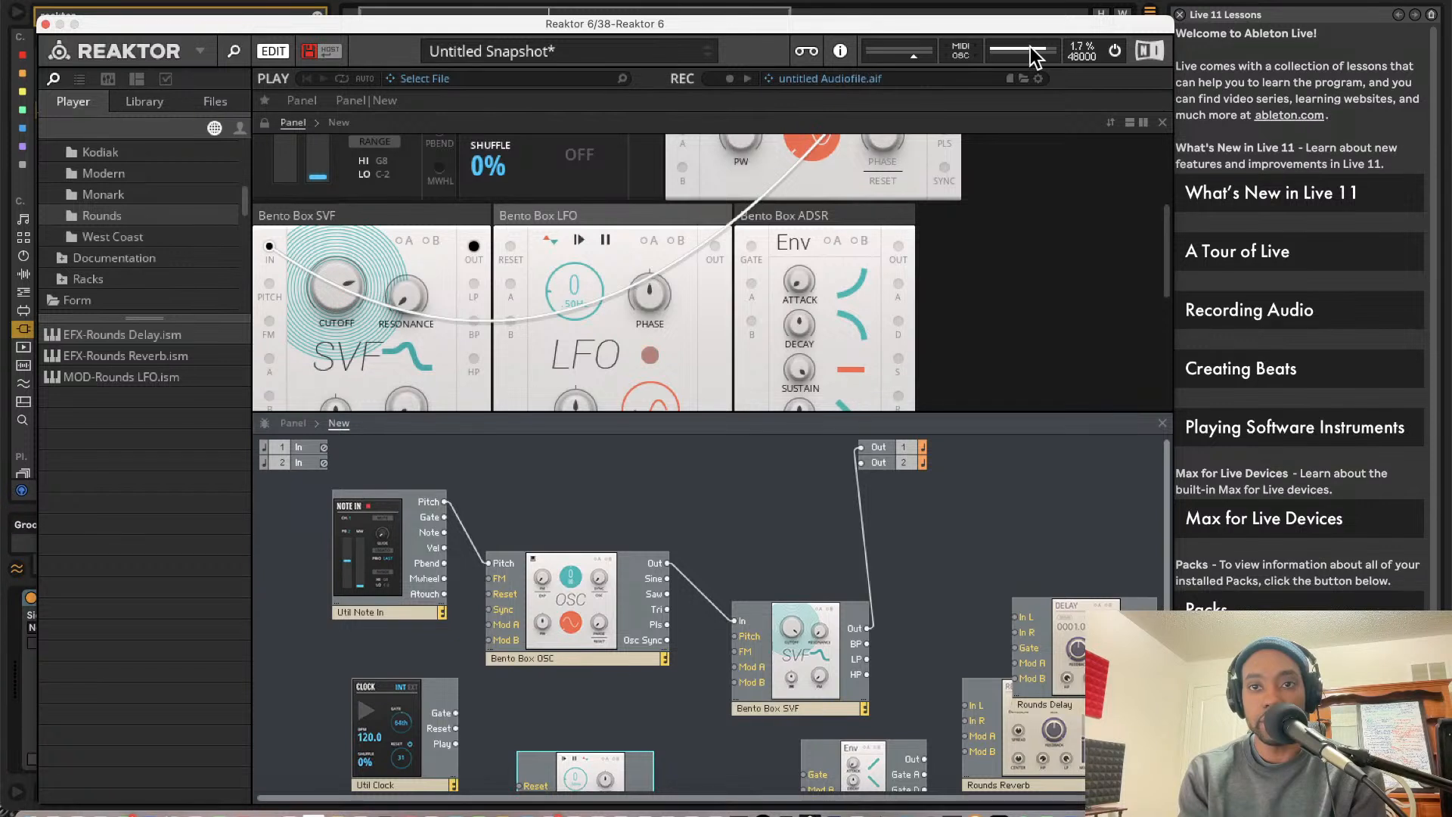
Lower the master output level and connect the SVF's Out to ensemble output 2
{"action": "left_click_drag", "start_coordinate": [1041, 52], "coordinate": [1033, 51]}
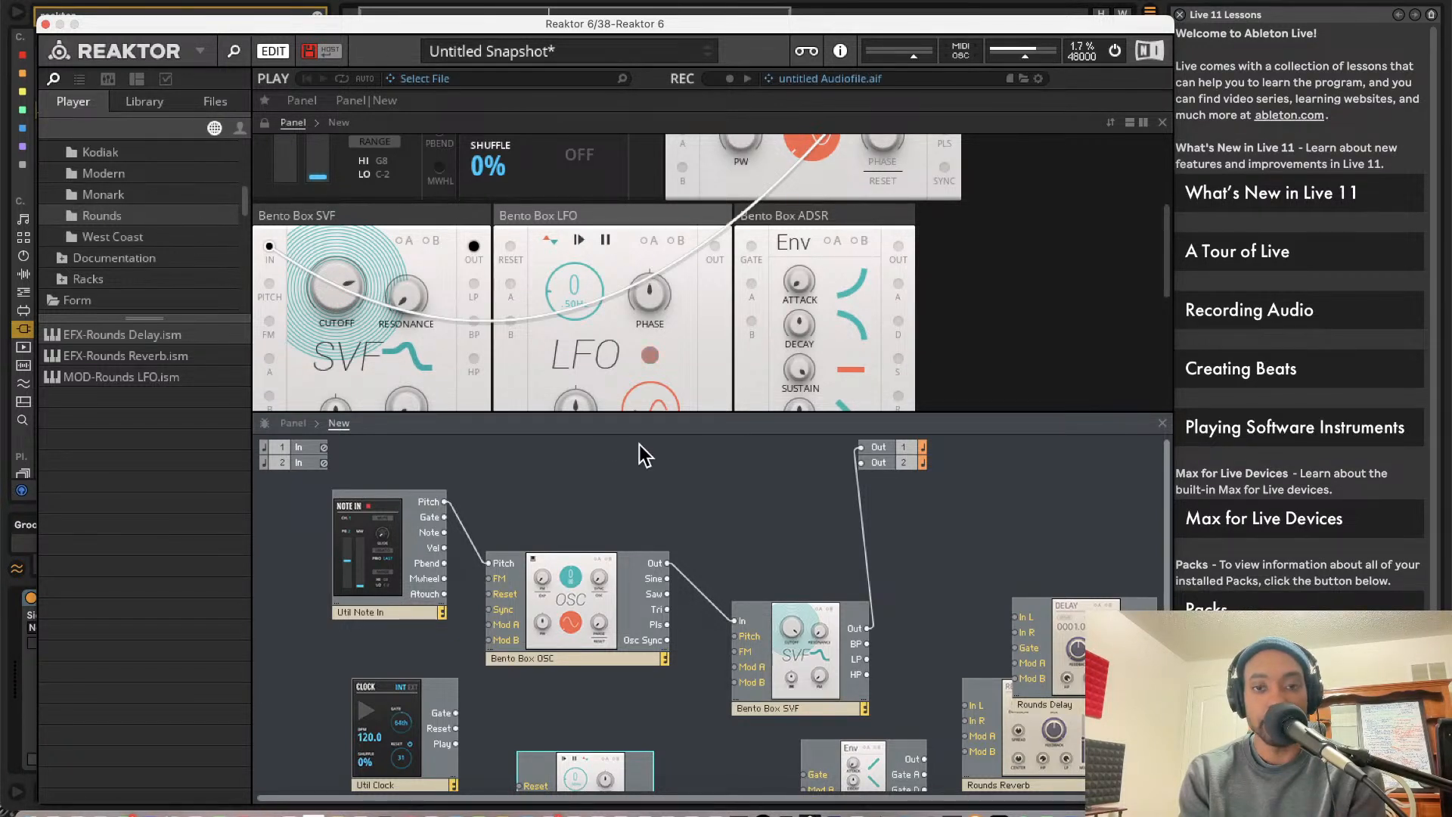
{"action": "left_click_drag", "start_coordinate": [888, 598], "coordinate": [890, 496]}
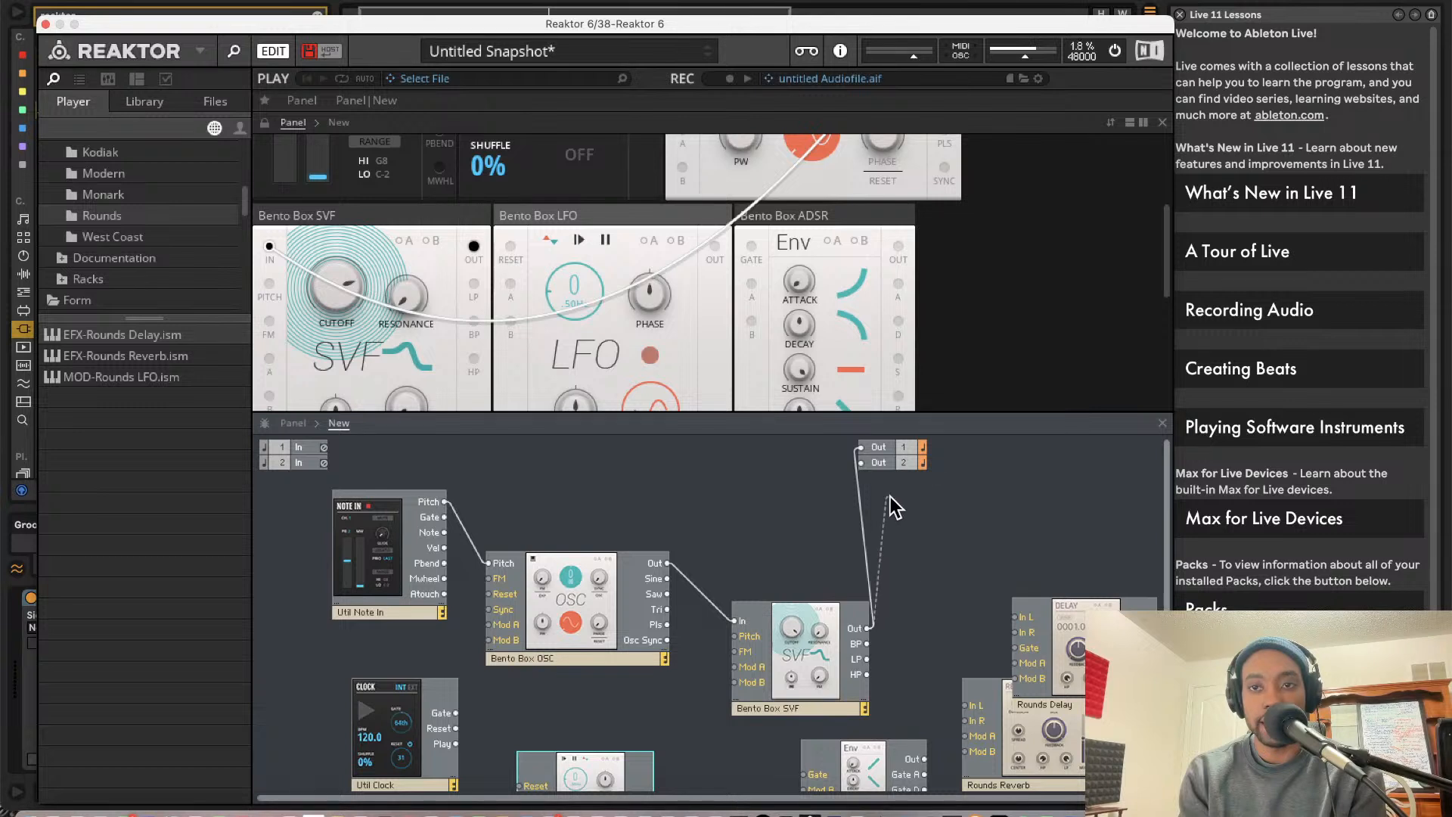
{"action": "left_click_drag", "start_coordinate": [1016, 56], "coordinate": [1013, 56]}
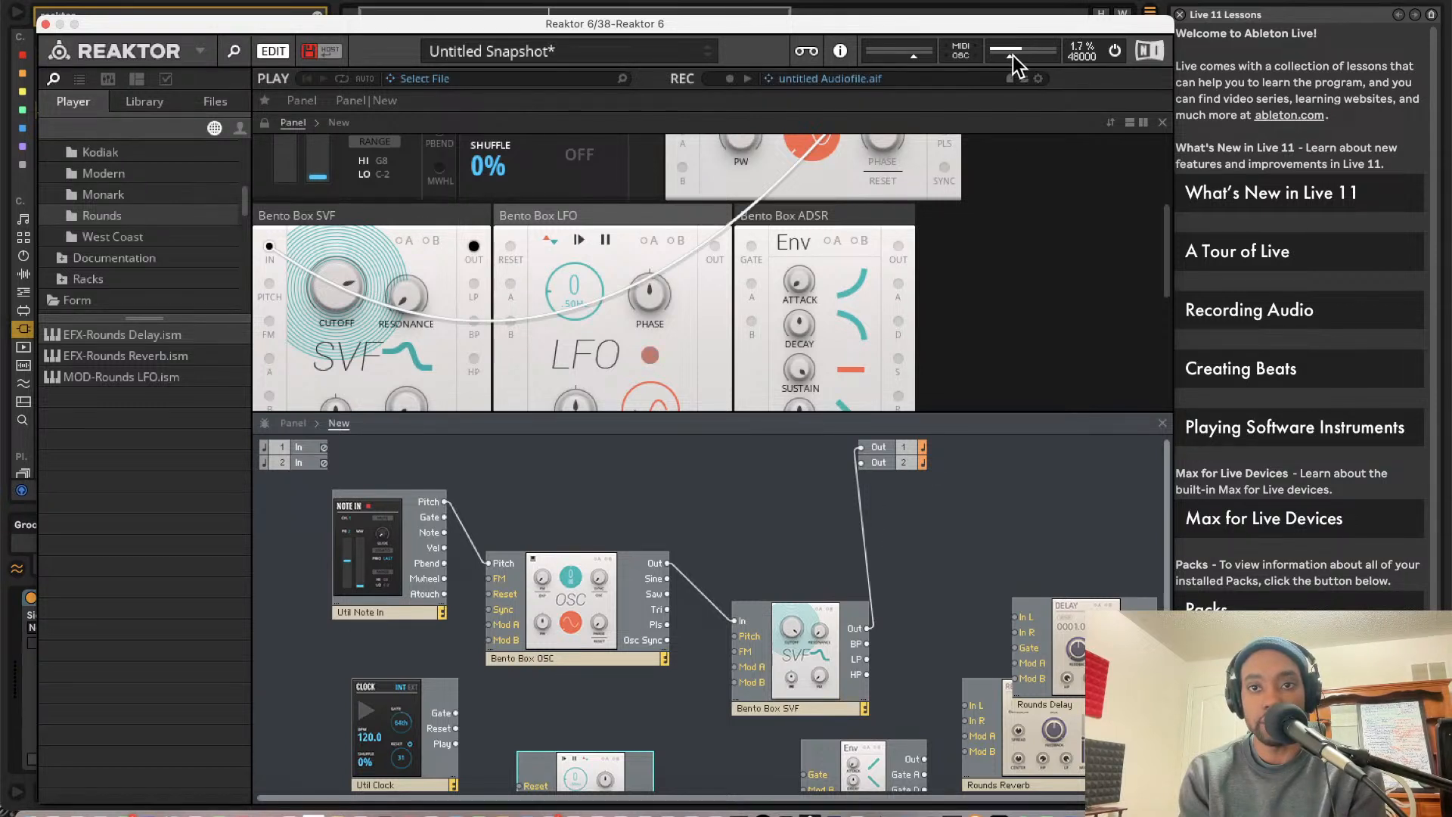
{"action": "left_click_drag", "start_coordinate": [869, 628], "coordinate": [861, 463]}
{"action": "scroll", "coordinate": [835, 502], "scroll_direction": "down", "scroll_amount": 3}
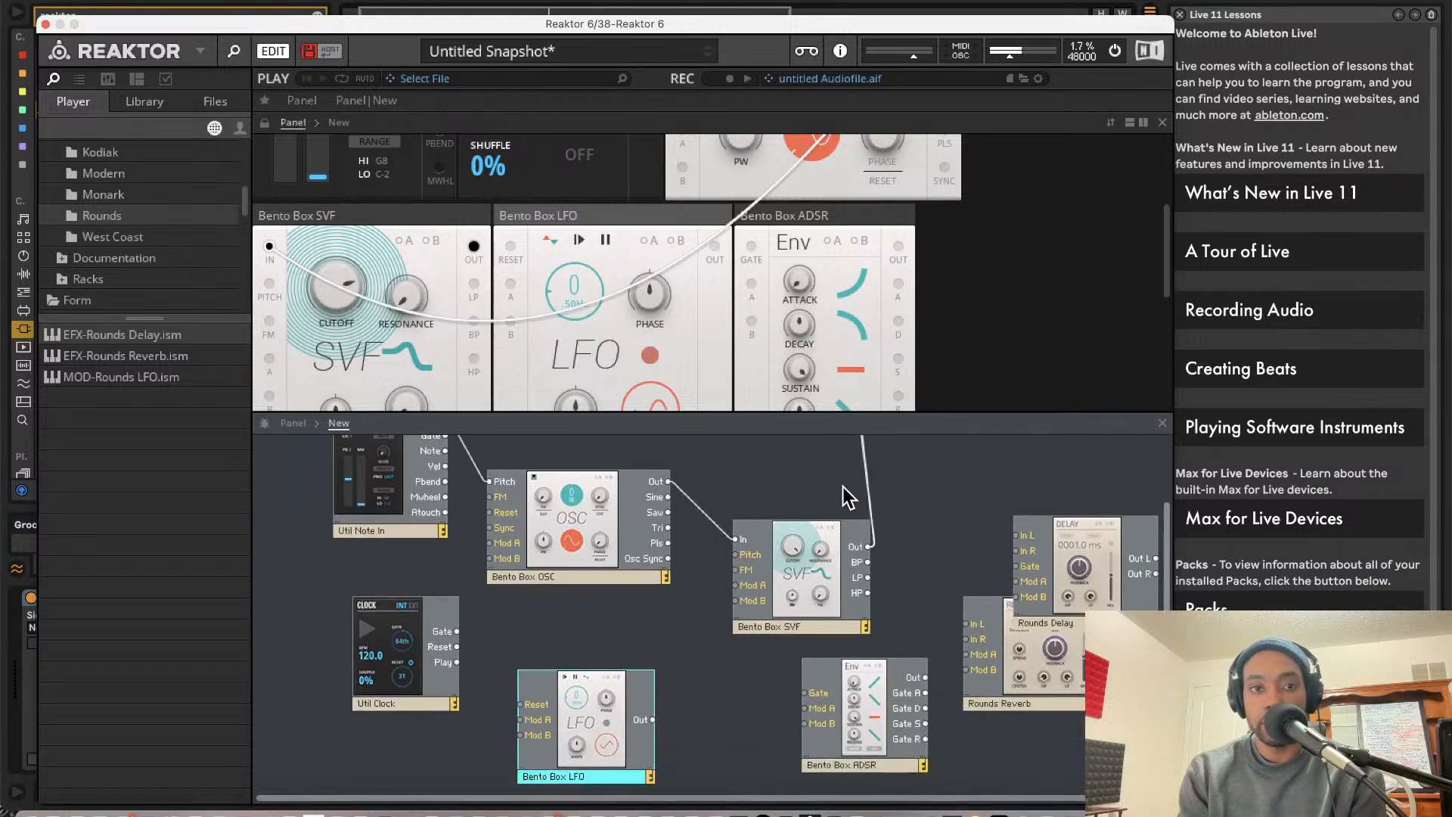
{"action": "scroll", "coordinate": [843, 487], "scroll_direction": "up", "scroll_amount": 1}
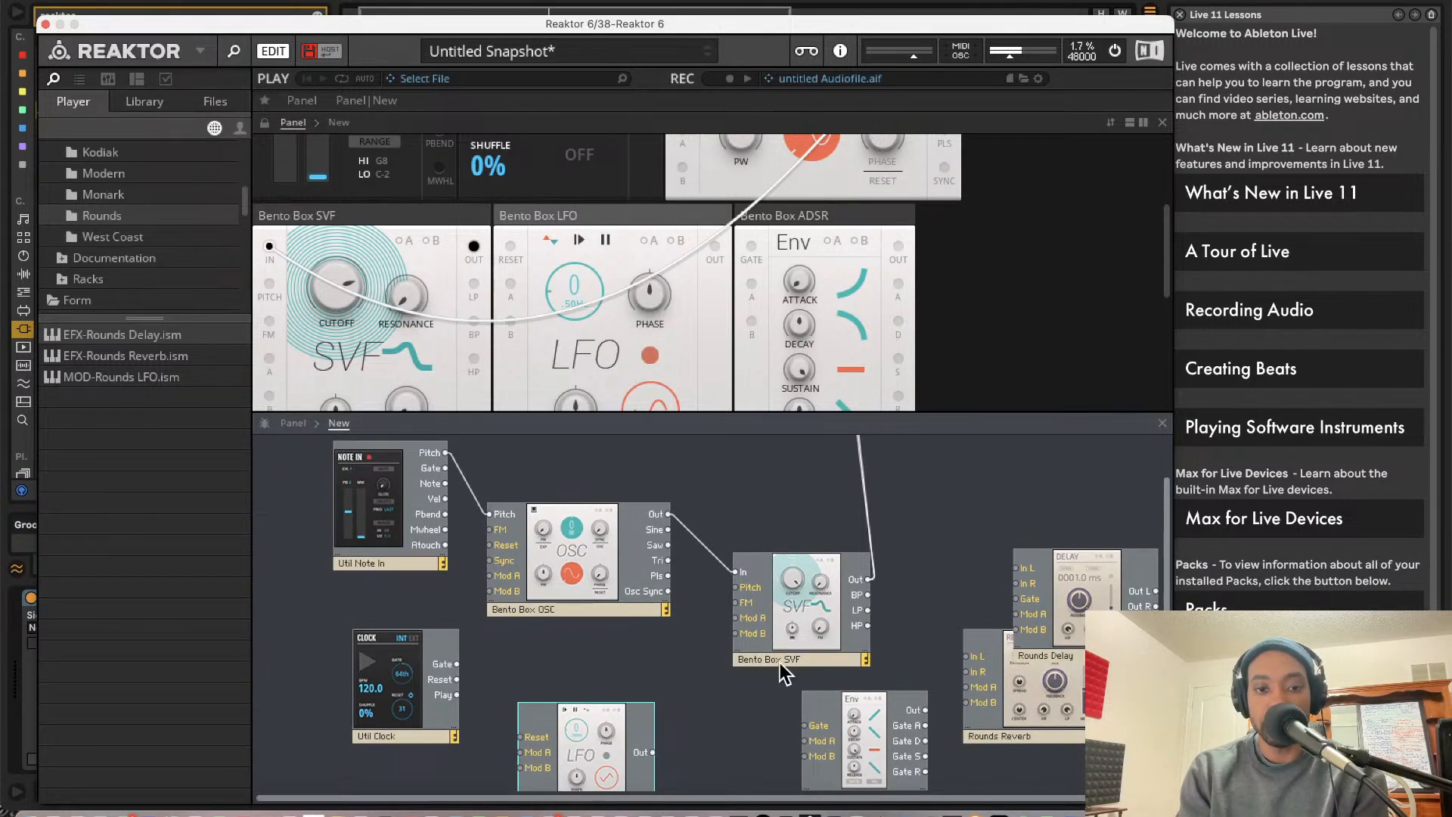
Add the AMP-Bento VCA from the Bento Box collection after the SVF, route the SVF into it, and wire its Out to ensemble outputs 1 and 2
{"action": "scroll", "coordinate": [779, 662], "scroll_direction": "up", "scroll_amount": 2}
{"action": "scroll", "coordinate": [159, 219], "scroll_direction": "up", "scroll_amount": 5}
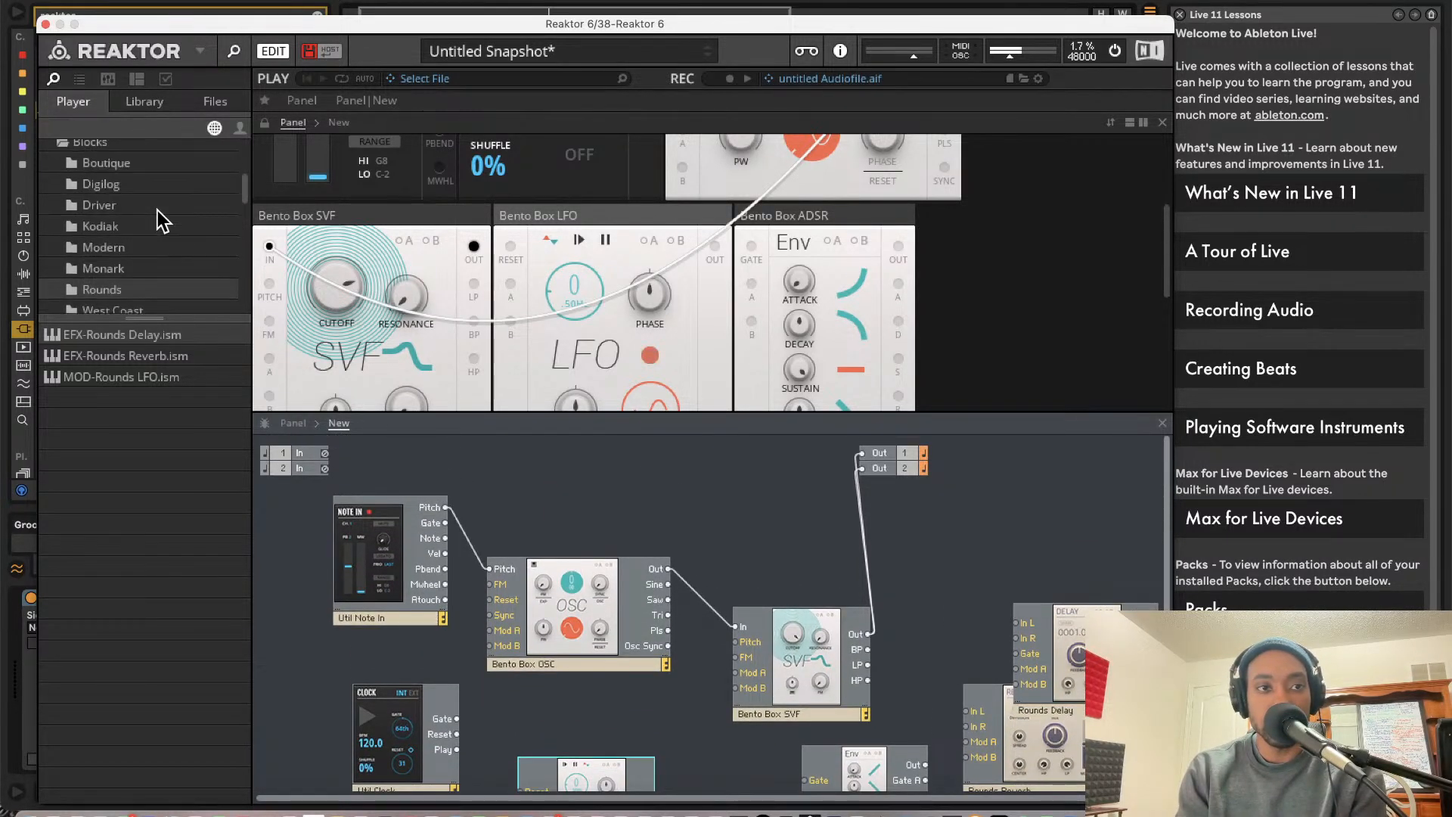
{"action": "scroll", "coordinate": [157, 210], "scroll_direction": "up", "scroll_amount": 2}
{"action": "left_click", "coordinate": [139, 194]}
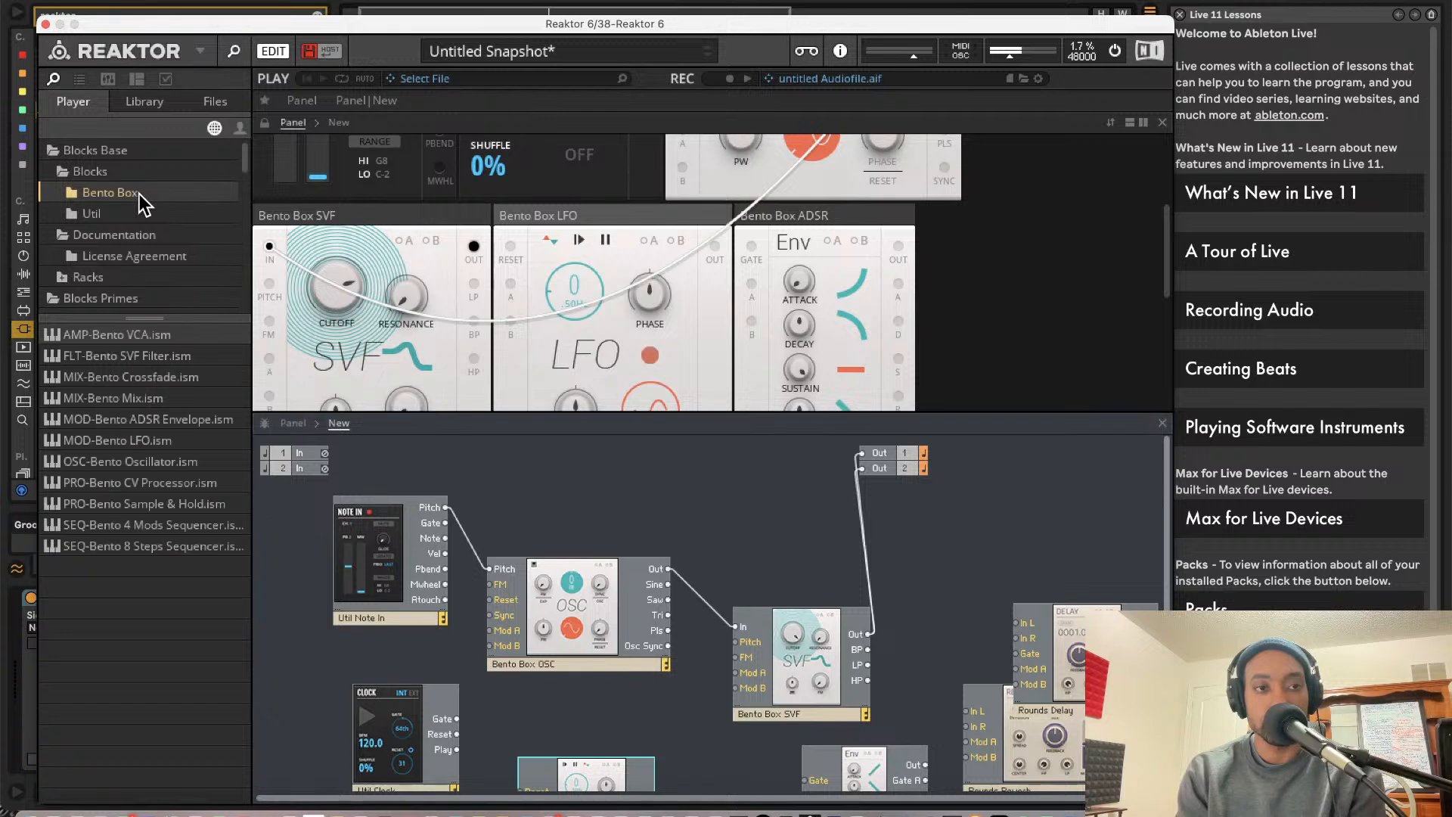
{"action": "left_click_drag", "start_coordinate": [151, 332], "coordinate": [870, 641]}
{"action": "left_click_drag", "start_coordinate": [1027, 616], "coordinate": [868, 453]}
{"action": "left_click_drag", "start_coordinate": [1026, 616], "coordinate": [872, 466]}
Try out the Level knob of the Bento Box VCA in the panel
{"action": "scroll", "coordinate": [773, 343], "scroll_direction": "down", "scroll_amount": 5}
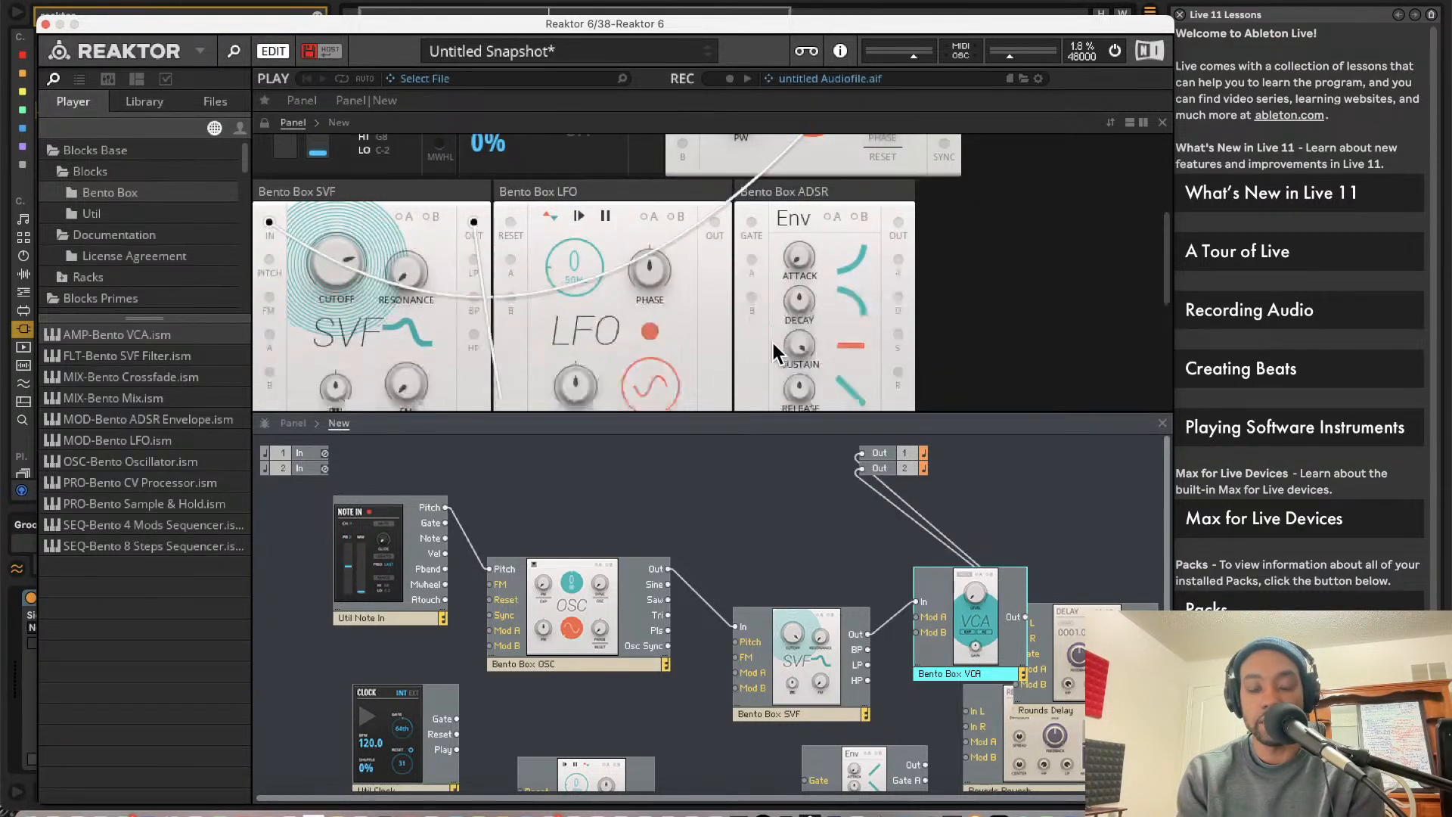
{"action": "scroll", "coordinate": [773, 343], "scroll_direction": "down", "scroll_amount": 3}
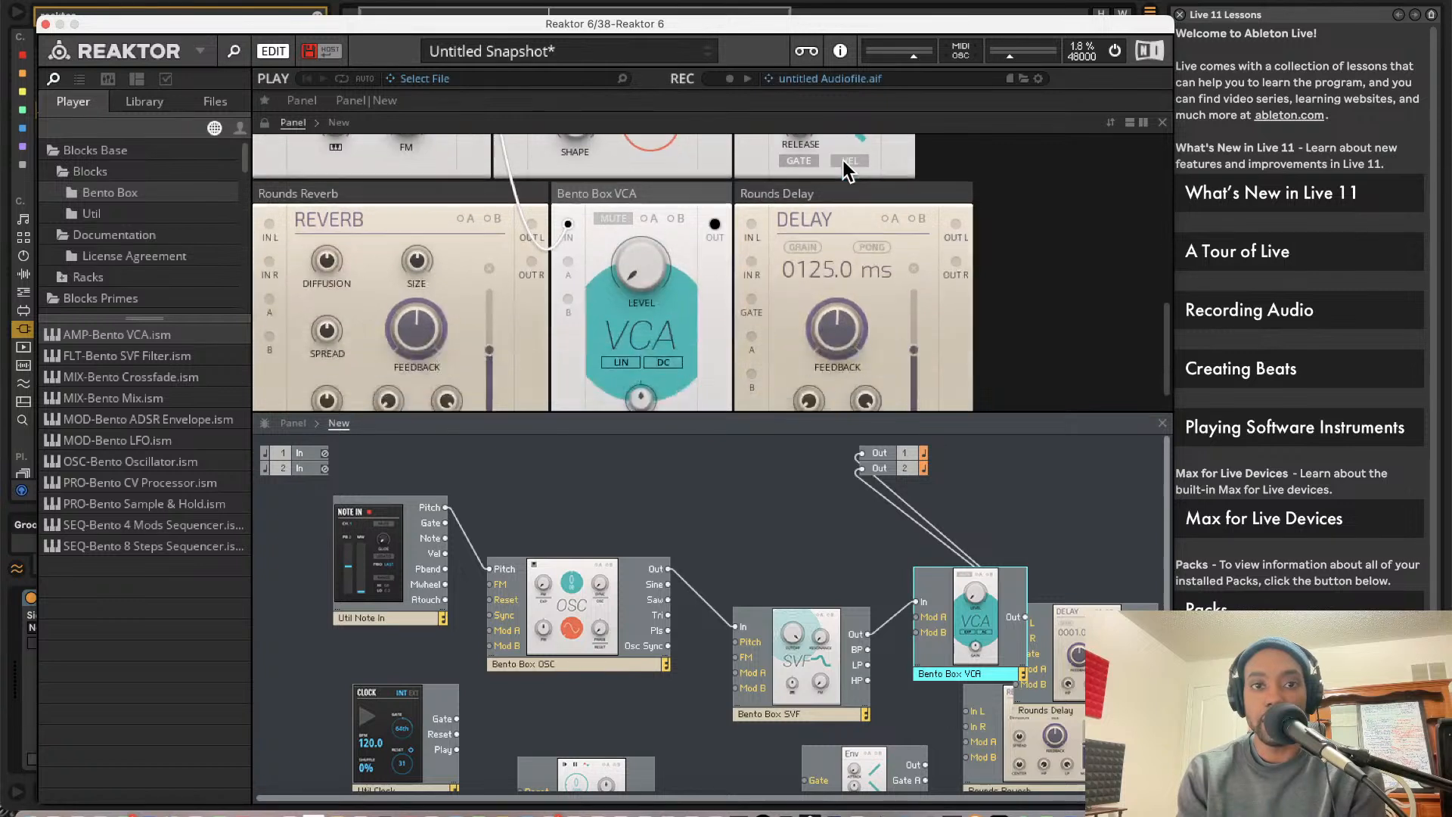
{"action": "left_click", "coordinate": [650, 266]}
{"action": "left_click_drag", "start_coordinate": [637, 220], "coordinate": [634, 193]}
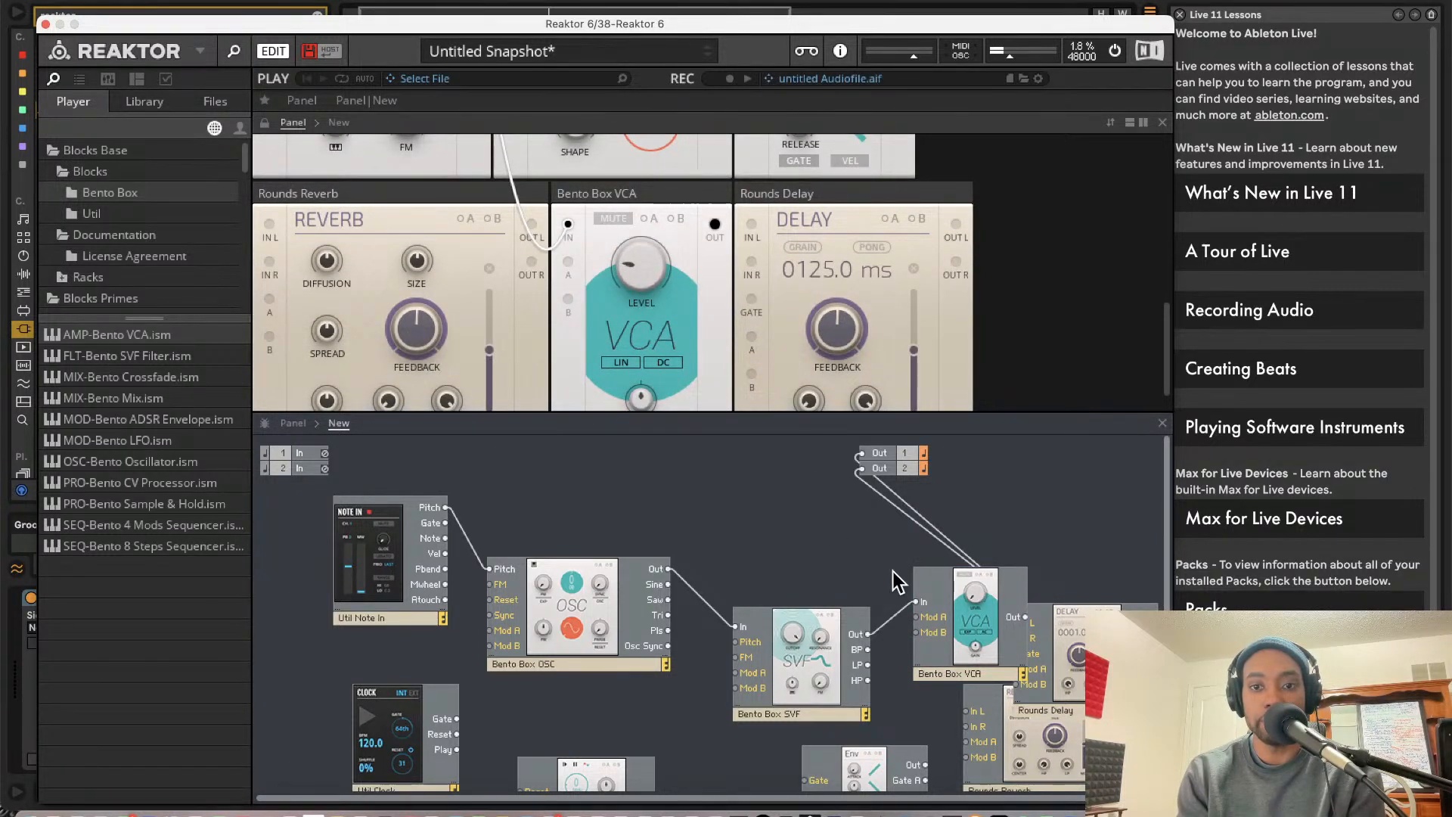
Connect Note In's Gate to the ADSR's Gate and the ADSR's Gate A to the VCA's Mod A, placing these Blocks beside the SVF
{"action": "scroll", "coordinate": [891, 665], "scroll_direction": "down", "scroll_amount": 1}
{"action": "left_click_drag", "start_coordinate": [852, 749], "coordinate": [913, 595]}
{"action": "left_click_drag", "start_coordinate": [736, 747], "coordinate": [443, 502]}
{"action": "scroll", "coordinate": [556, 469], "scroll_direction": "down", "scroll_amount": 2}
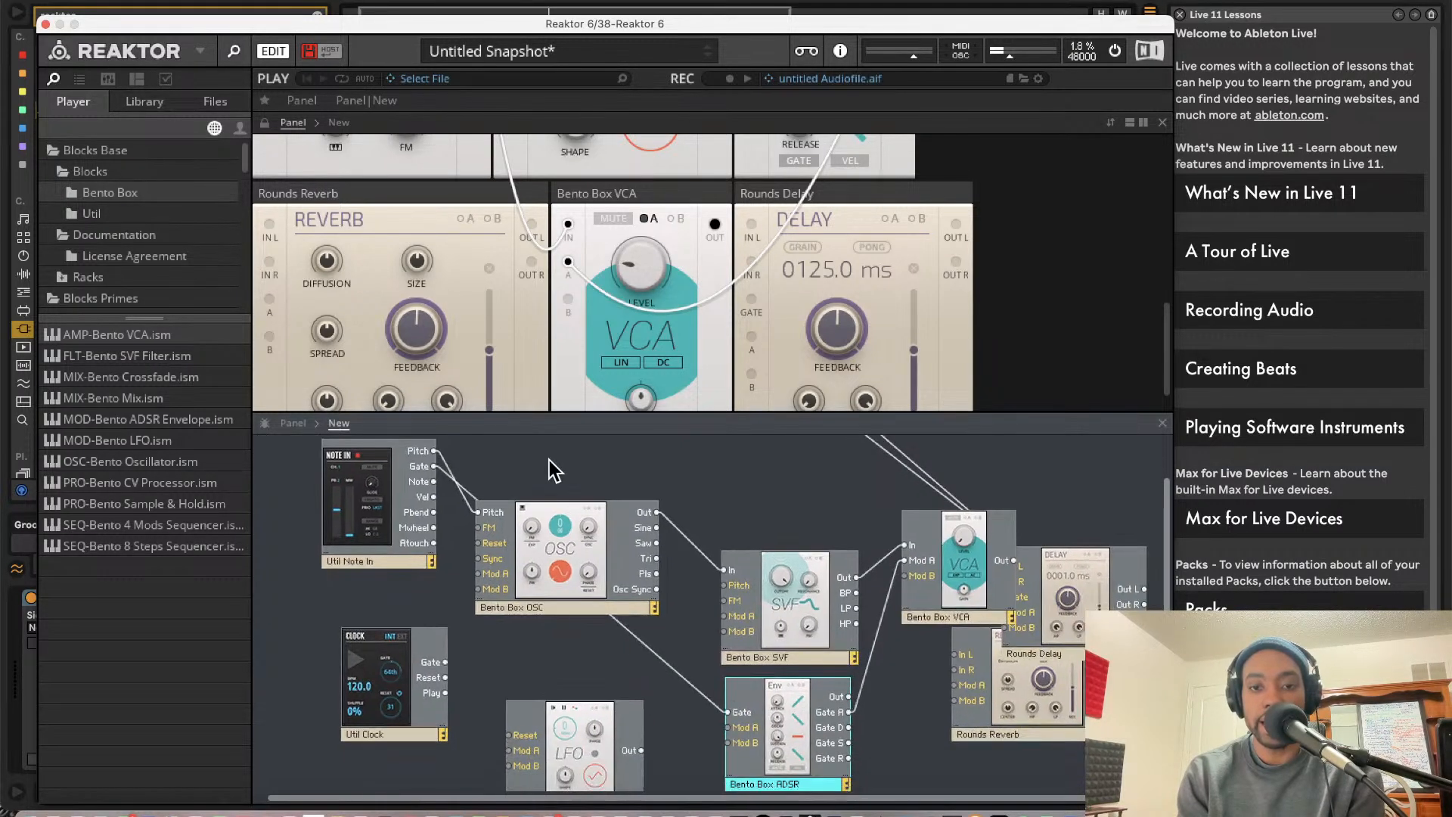
{"action": "left_click", "coordinate": [933, 592]}
{"action": "left_click_drag", "start_coordinate": [934, 592], "coordinate": [910, 647]}
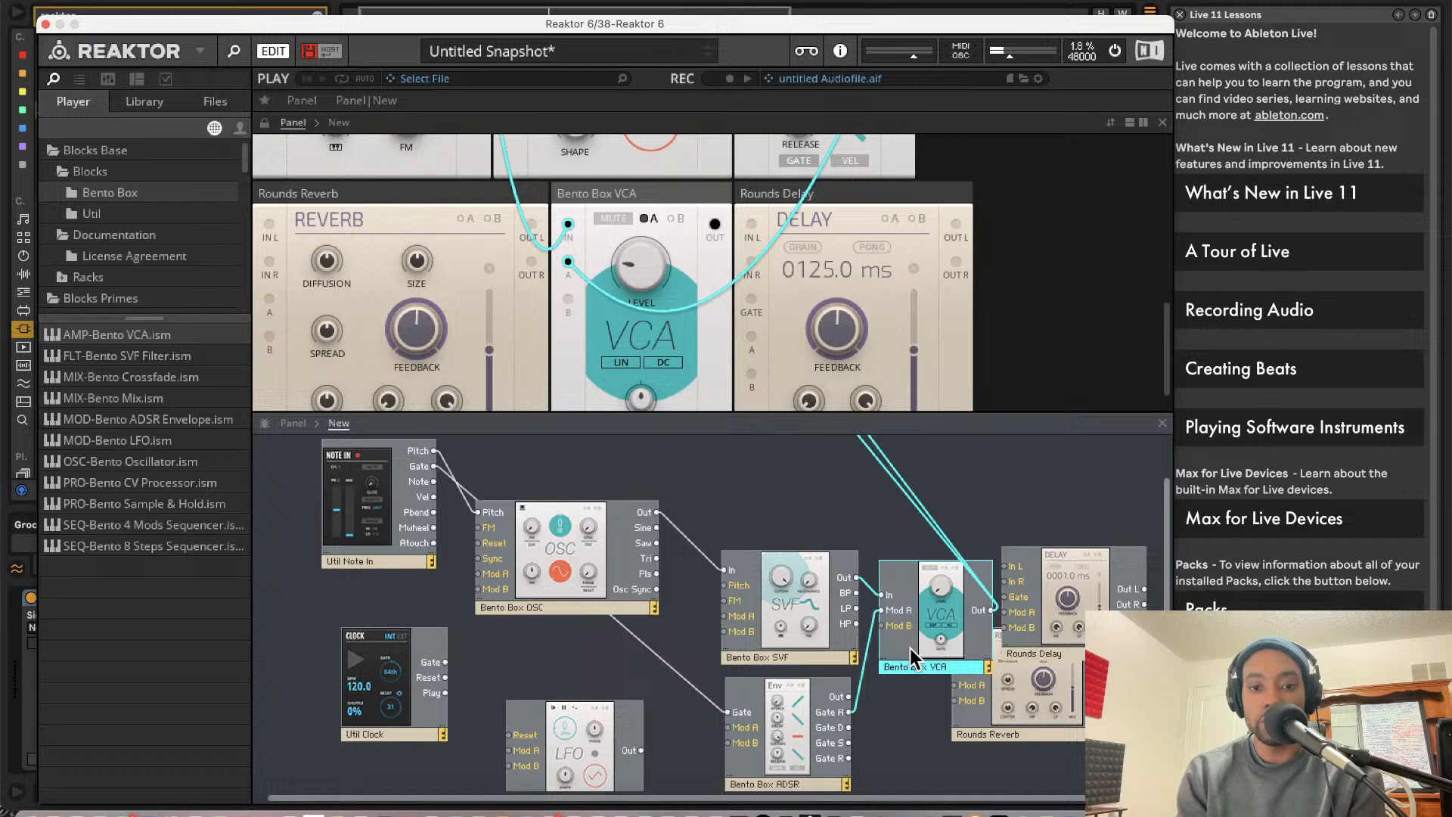
Rename the Bento Box ADSR block as AMP ADSR
{"action": "left_click", "coordinate": [771, 789]}
{"action": "double_click", "coordinate": [773, 785]}
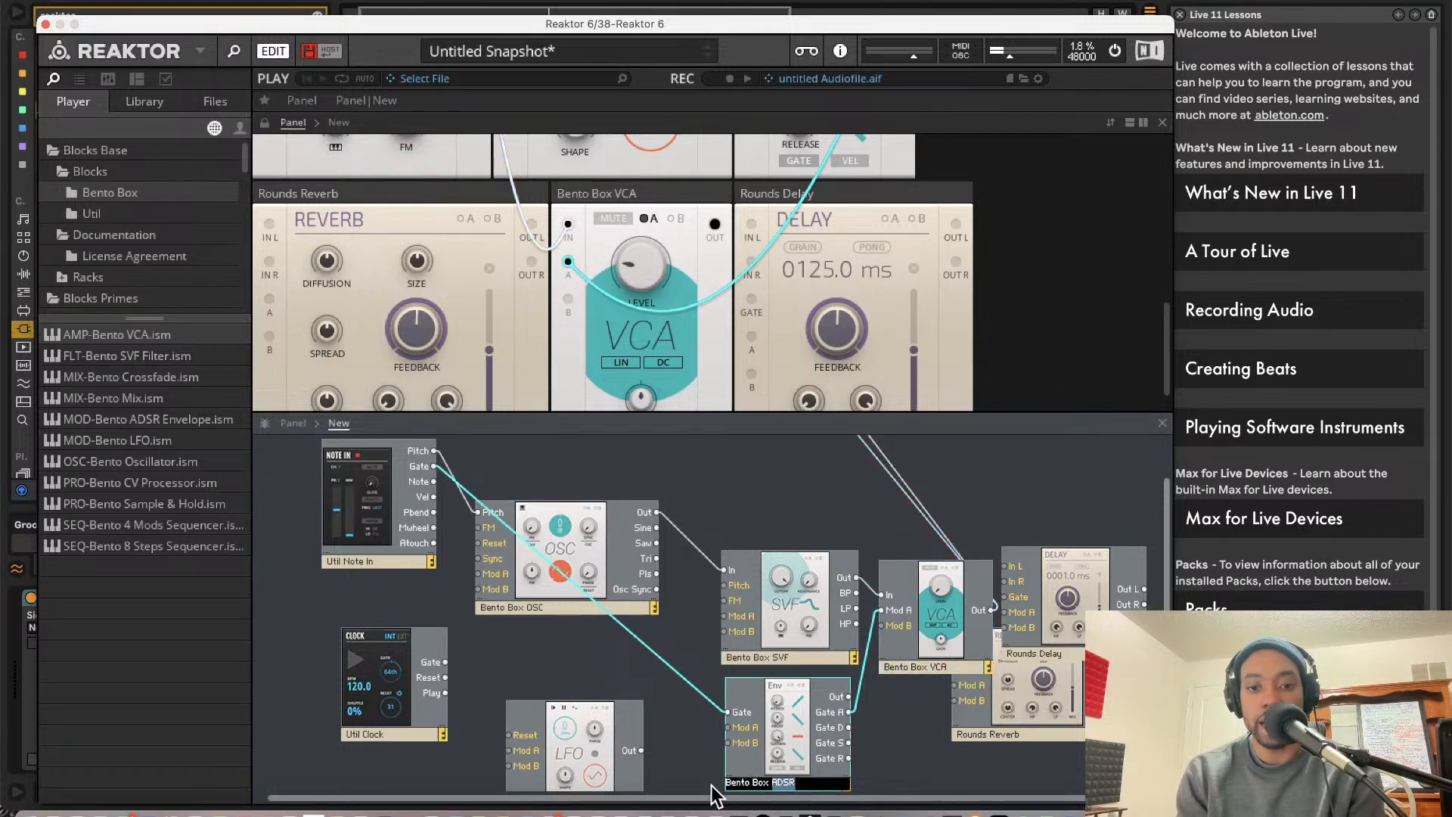
{"action": "left_click", "coordinate": [778, 776]}
{"action": "double_click", "coordinate": [776, 781]}
{"action": "left_click", "coordinate": [770, 782]}
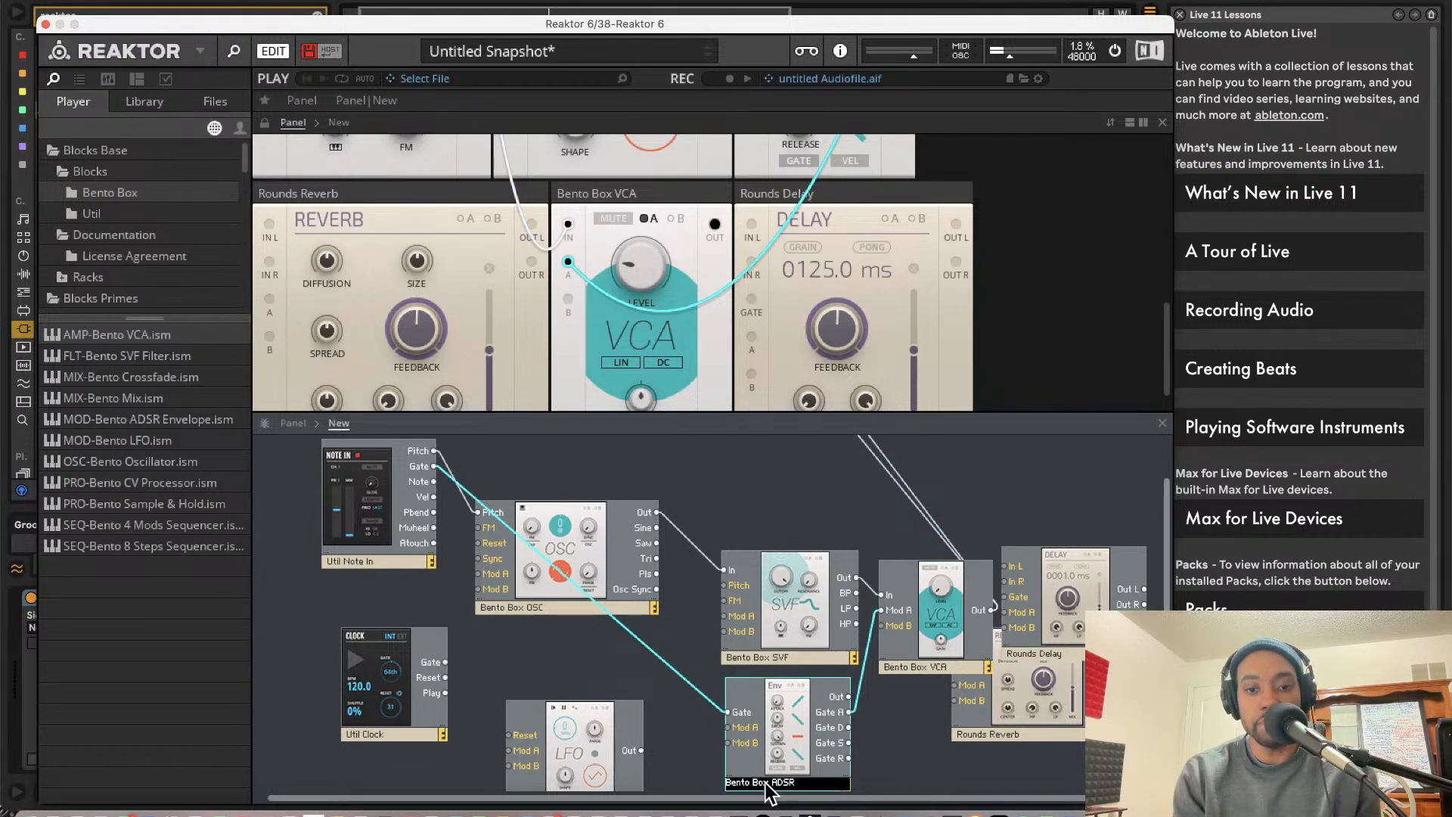
{"action": "key", "text": "BackSpace"}
{"action": "key", "text": "BackSpace"}
{"action": "key", "text": "BackSpace"}
{"action": "key", "text": "BackSpace"}
{"action": "key", "text": "BackSpace"}
{"action": "key", "text": "BackSpace"}
{"action": "key", "text": "BackSpace"}
{"action": "key", "text": "BackSpace"}
{"action": "key", "text": "BackSpace"}
{"action": "type", "text": "AM"}
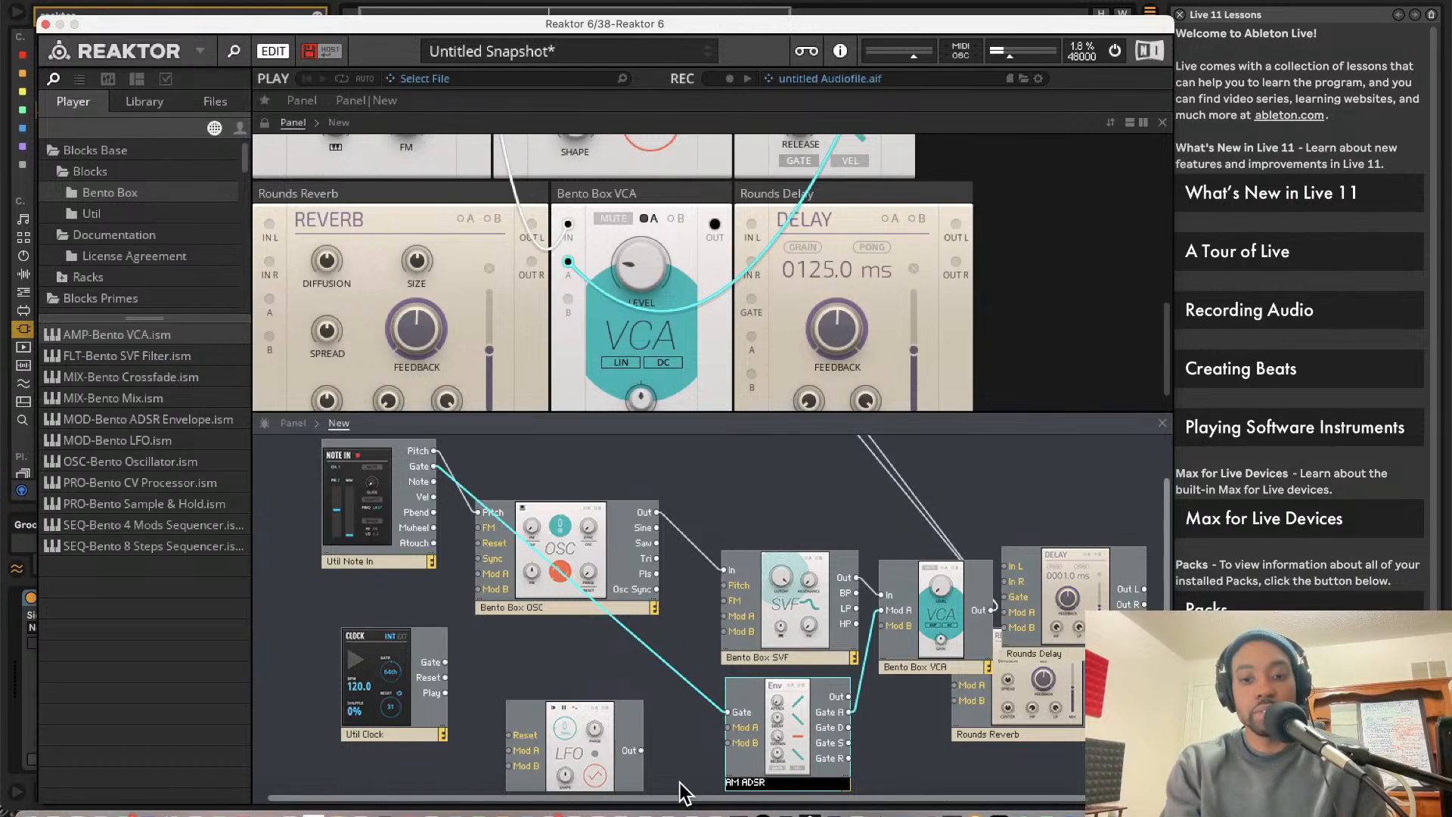
{"action": "type", "text": "P"}
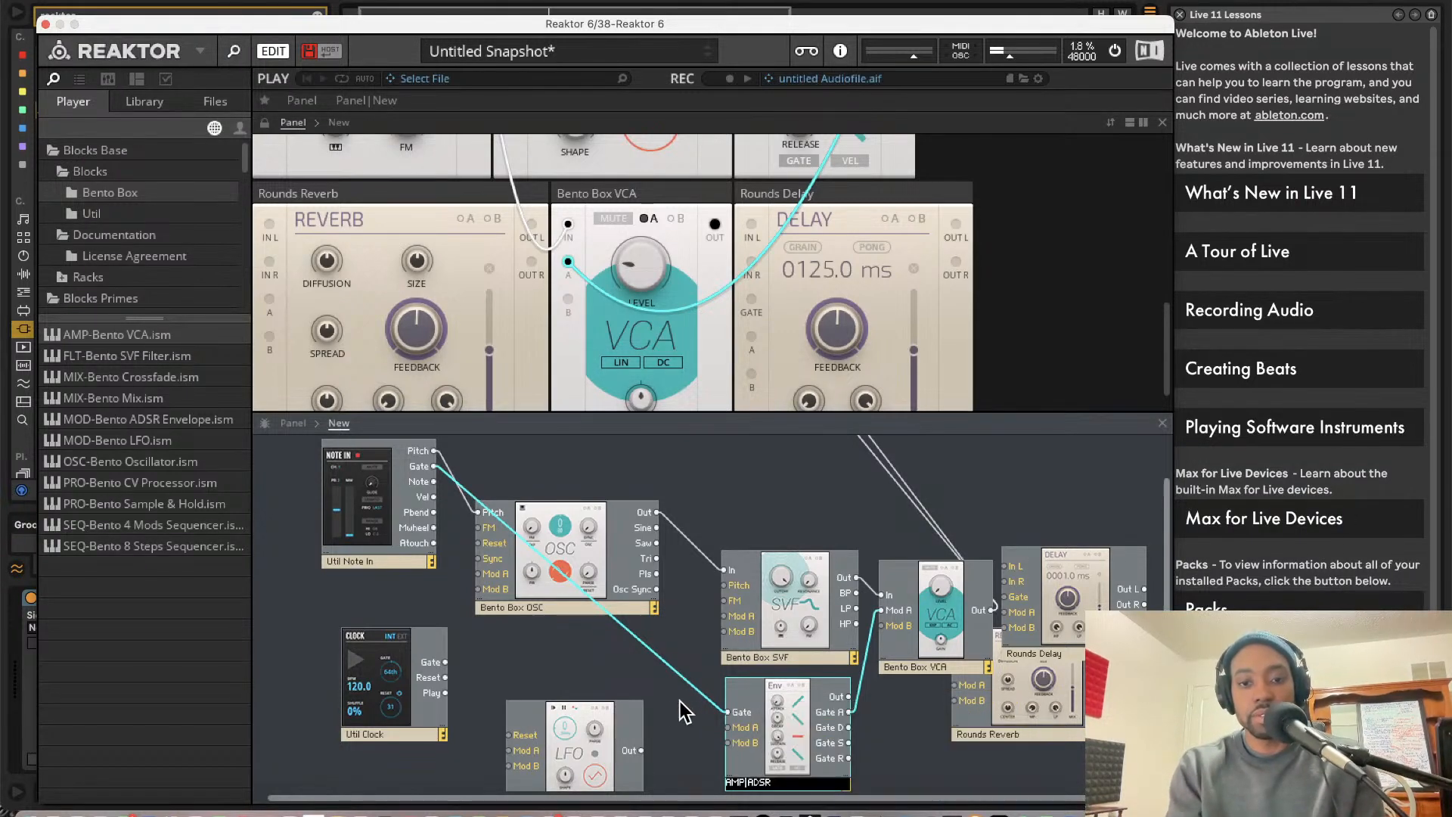
{"action": "key", "text": "Return"}
Move the Rounds Reverb below the Rounds Delay and connect the VCA's Out to the Delay's In L and In R
{"action": "scroll", "coordinate": [815, 678], "scroll_direction": "down", "scroll_amount": 2}
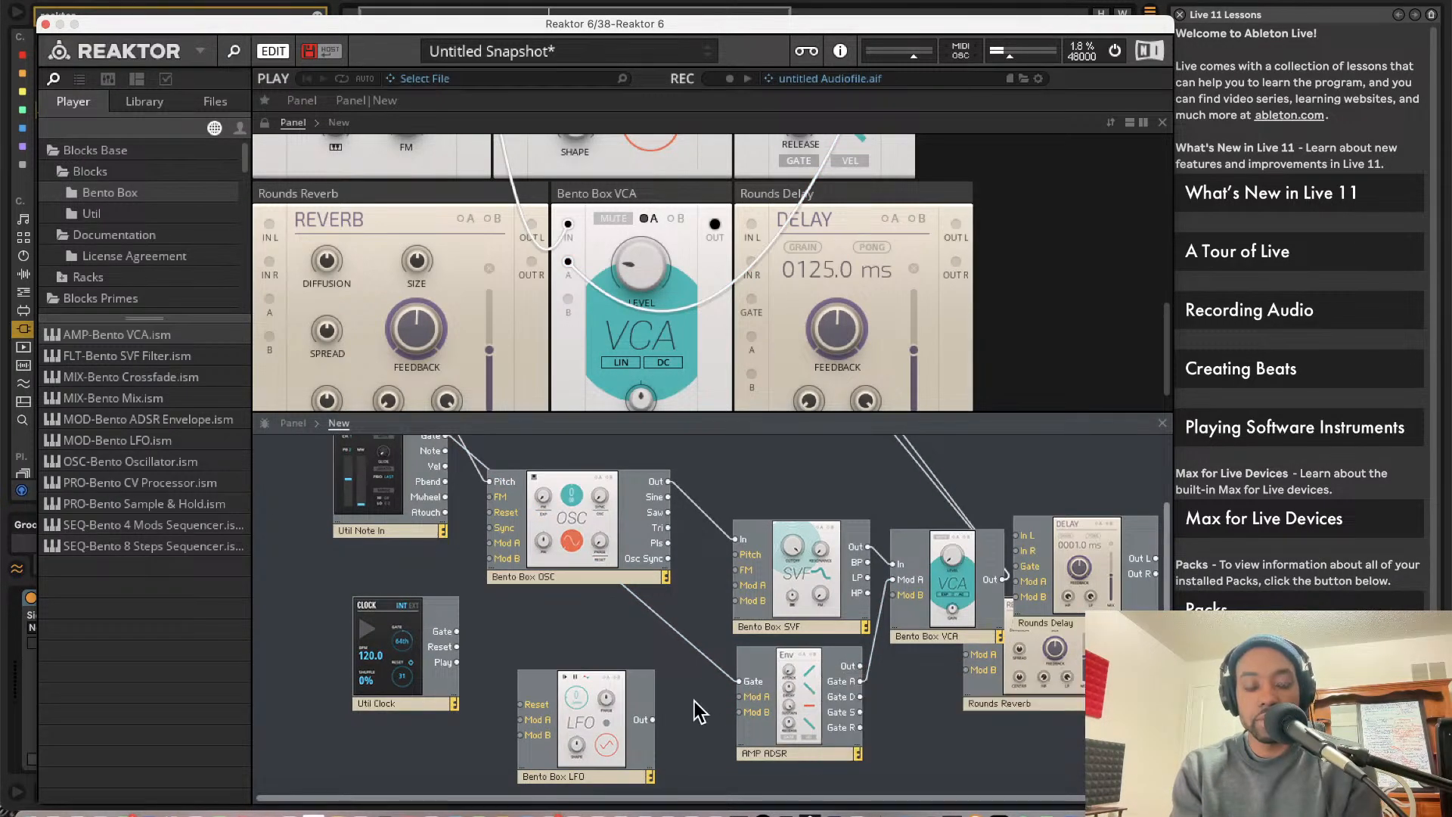
{"action": "left_click_drag", "start_coordinate": [1044, 679], "coordinate": [1046, 751]}
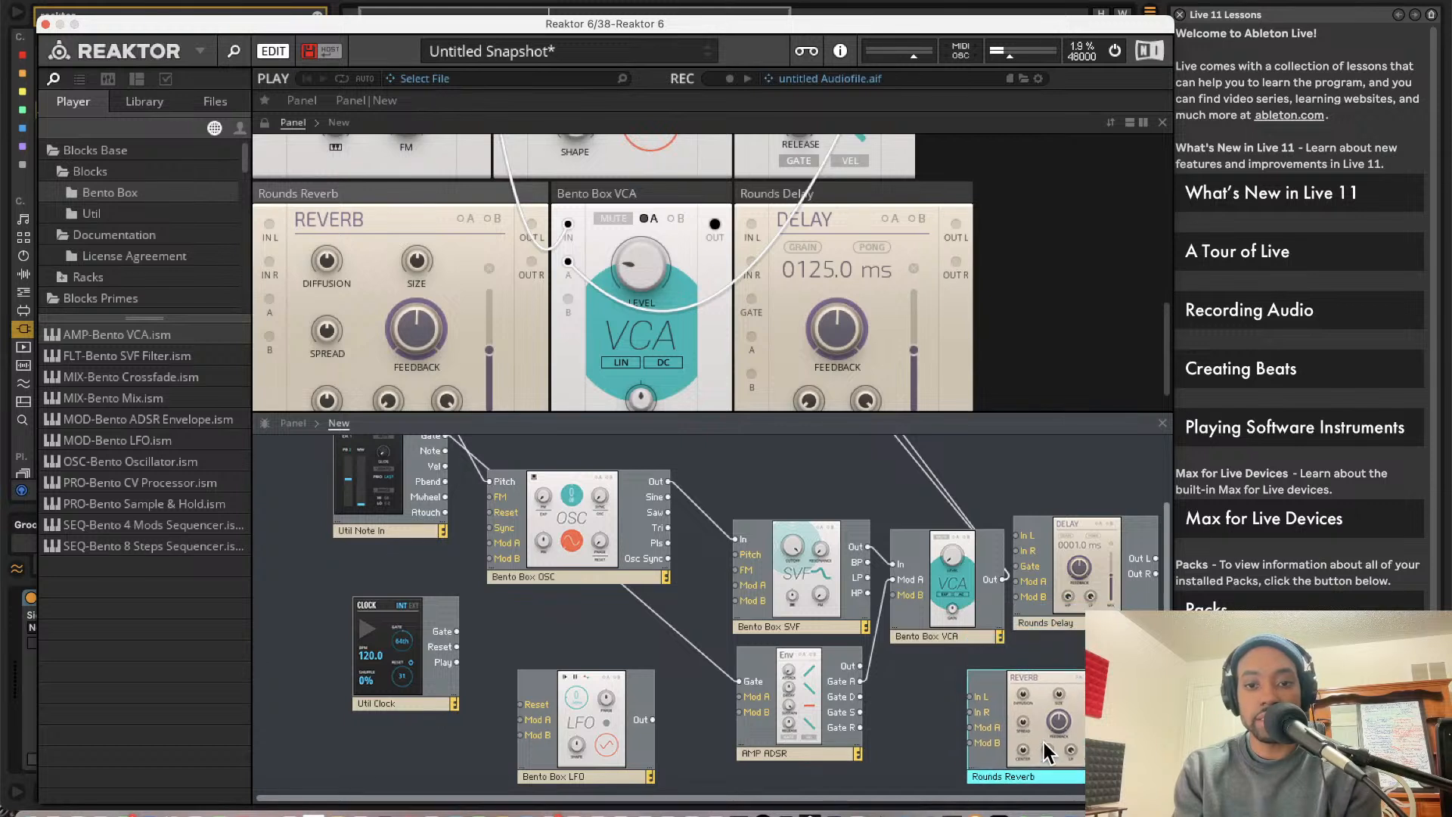
{"action": "left_click_drag", "start_coordinate": [1054, 543], "coordinate": [1002, 579]}
{"action": "right_click", "coordinate": [1064, 593]}
{"action": "left_click", "coordinate": [1037, 529]}
{"action": "scroll", "coordinate": [1045, 542], "scroll_direction": "up", "scroll_amount": 3}
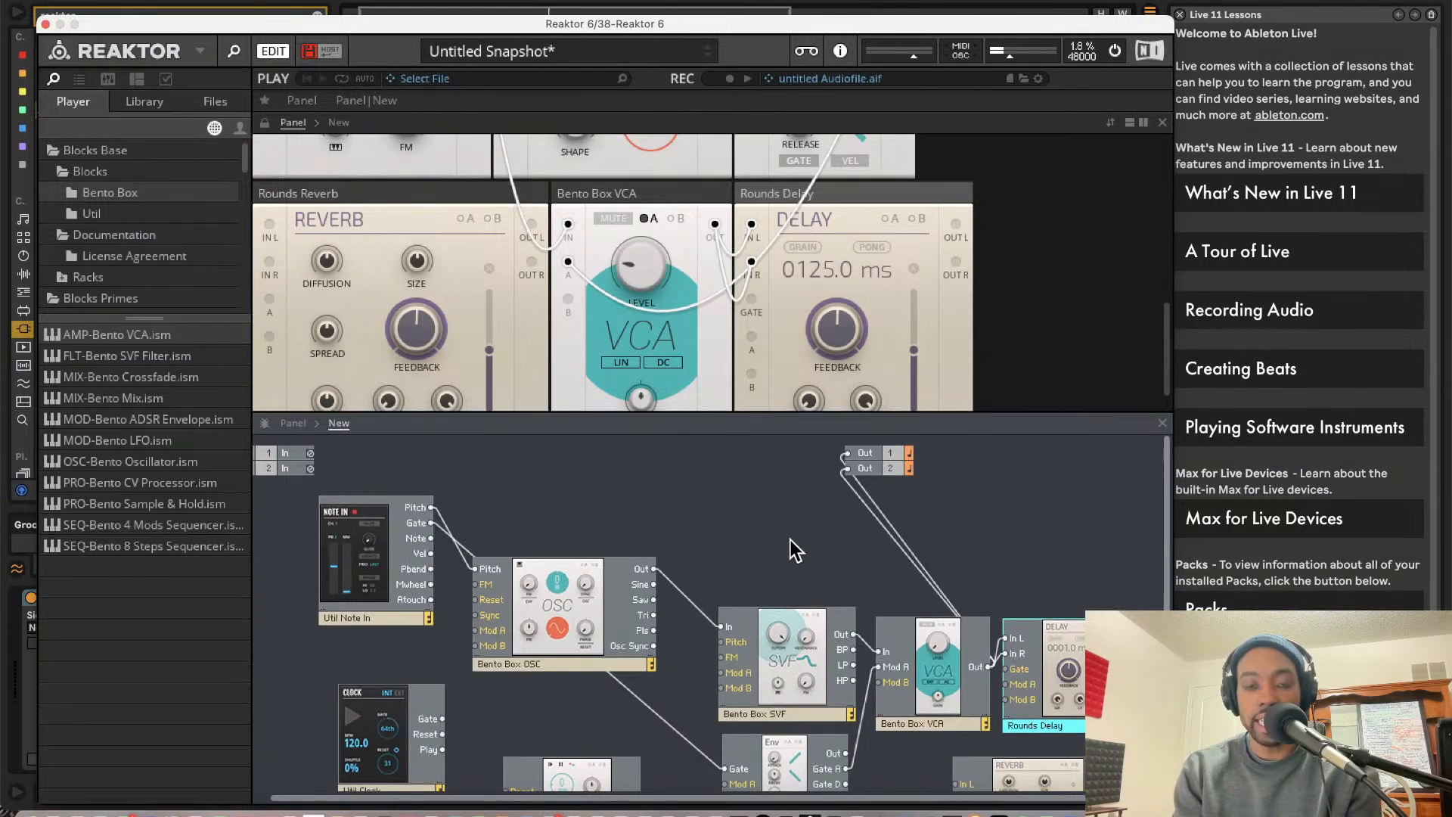
{"action": "left_click_drag", "start_coordinate": [1074, 639], "coordinate": [1082, 619]}
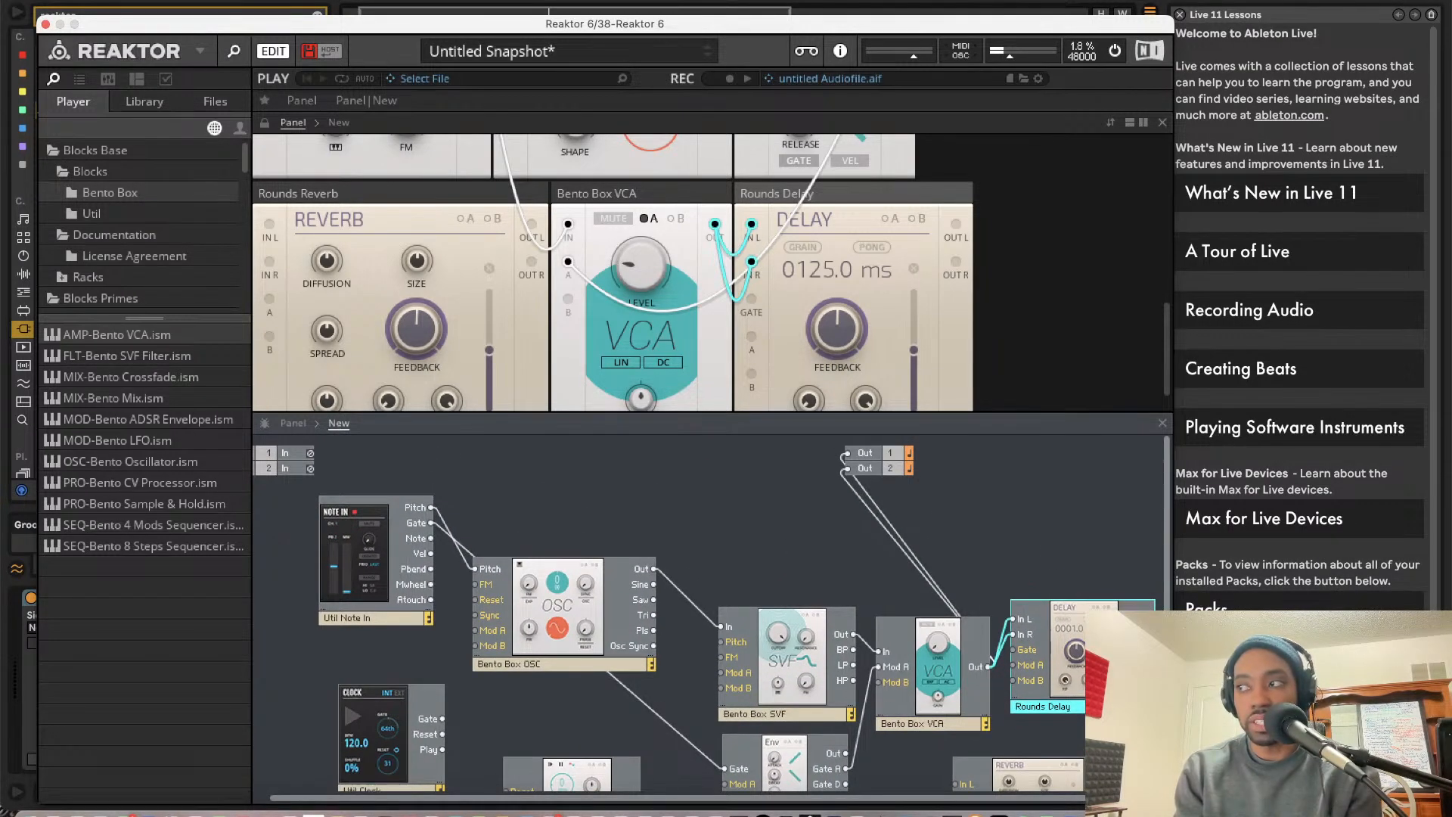
Connect the LFO's Out to the OSC's Mod A input and raise the LFO's rate to about 18 Hz
{"action": "scroll", "coordinate": [821, 564], "scroll_direction": "down", "scroll_amount": 3}
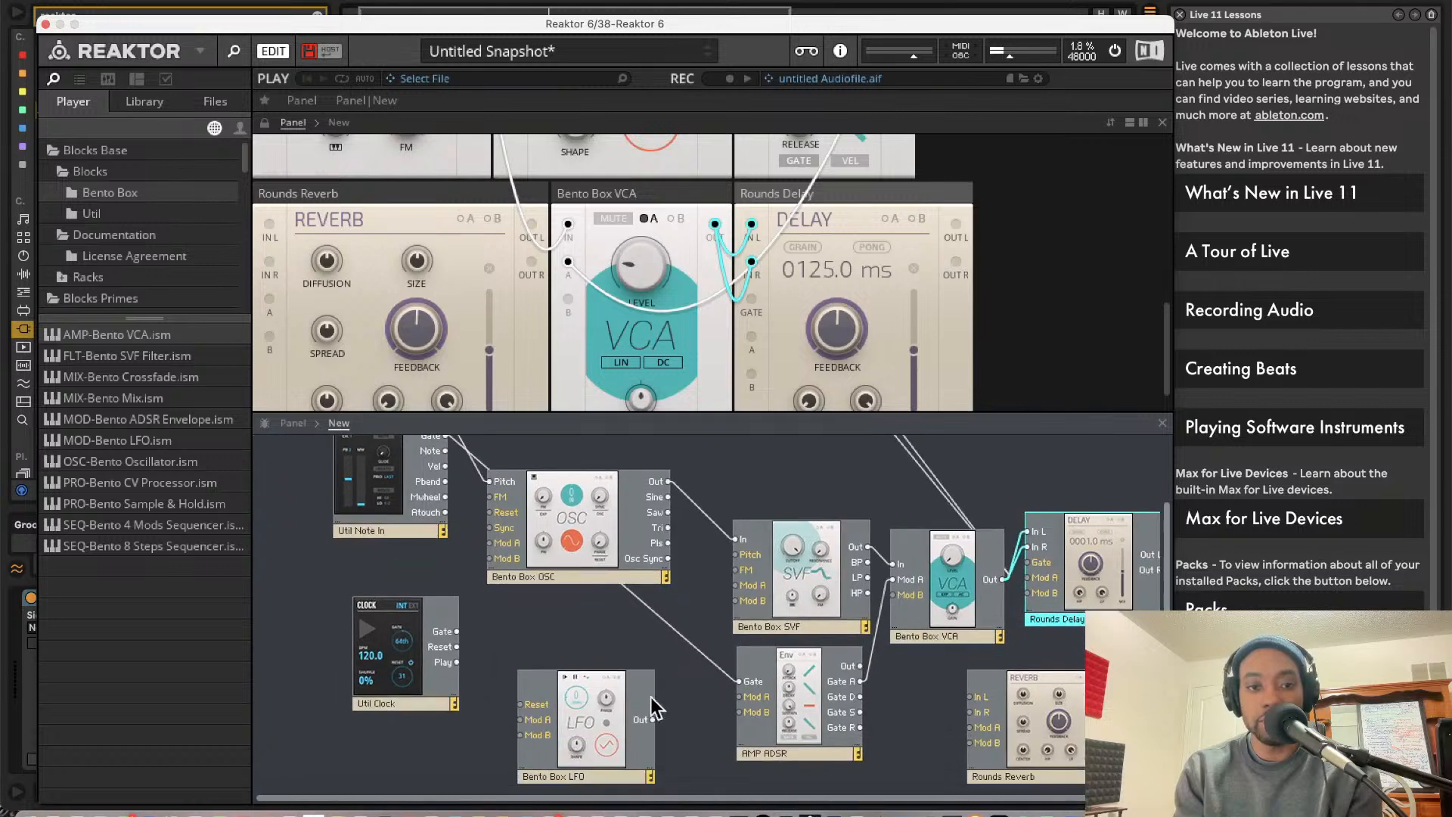
{"action": "left_click_drag", "start_coordinate": [651, 698], "coordinate": [489, 543]}
{"action": "scroll", "coordinate": [672, 175], "scroll_direction": "up", "scroll_amount": 5}
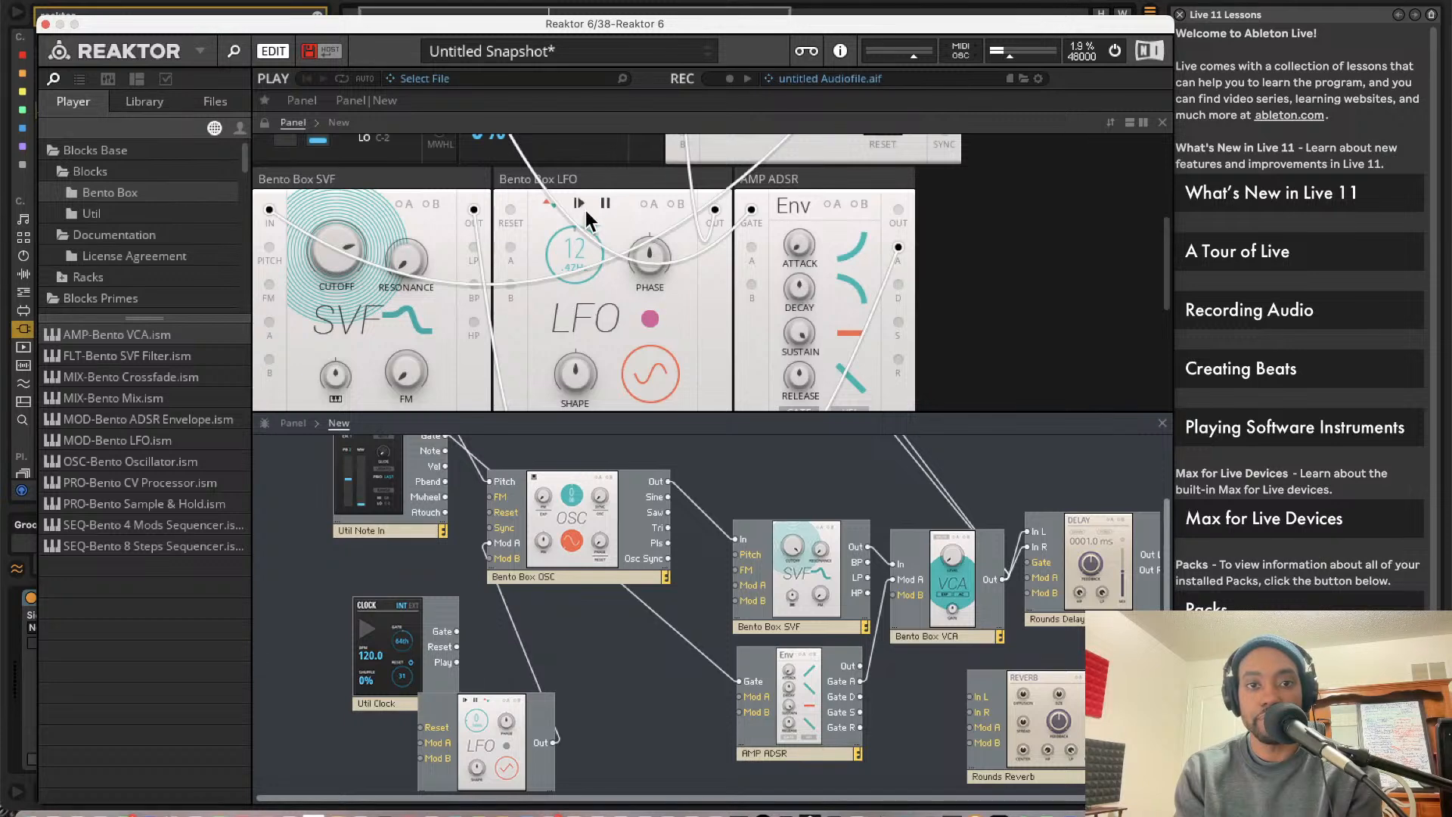
{"action": "scroll", "coordinate": [583, 218], "scroll_direction": "down", "scroll_amount": 3}
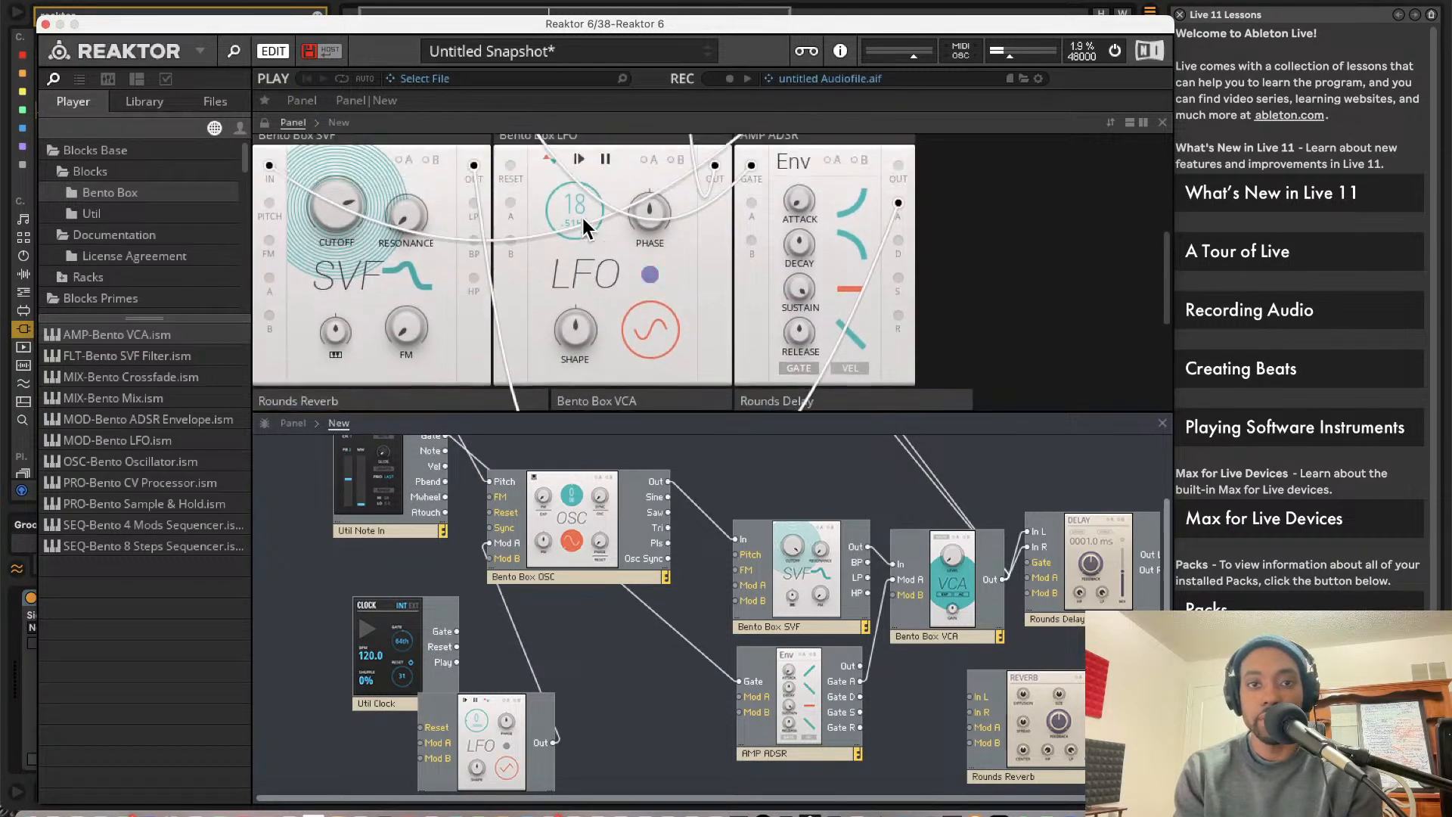
{"action": "scroll", "coordinate": [590, 217], "scroll_direction": "up", "scroll_amount": 5}
{"action": "scroll", "coordinate": [640, 255], "scroll_direction": "up", "scroll_amount": 3}
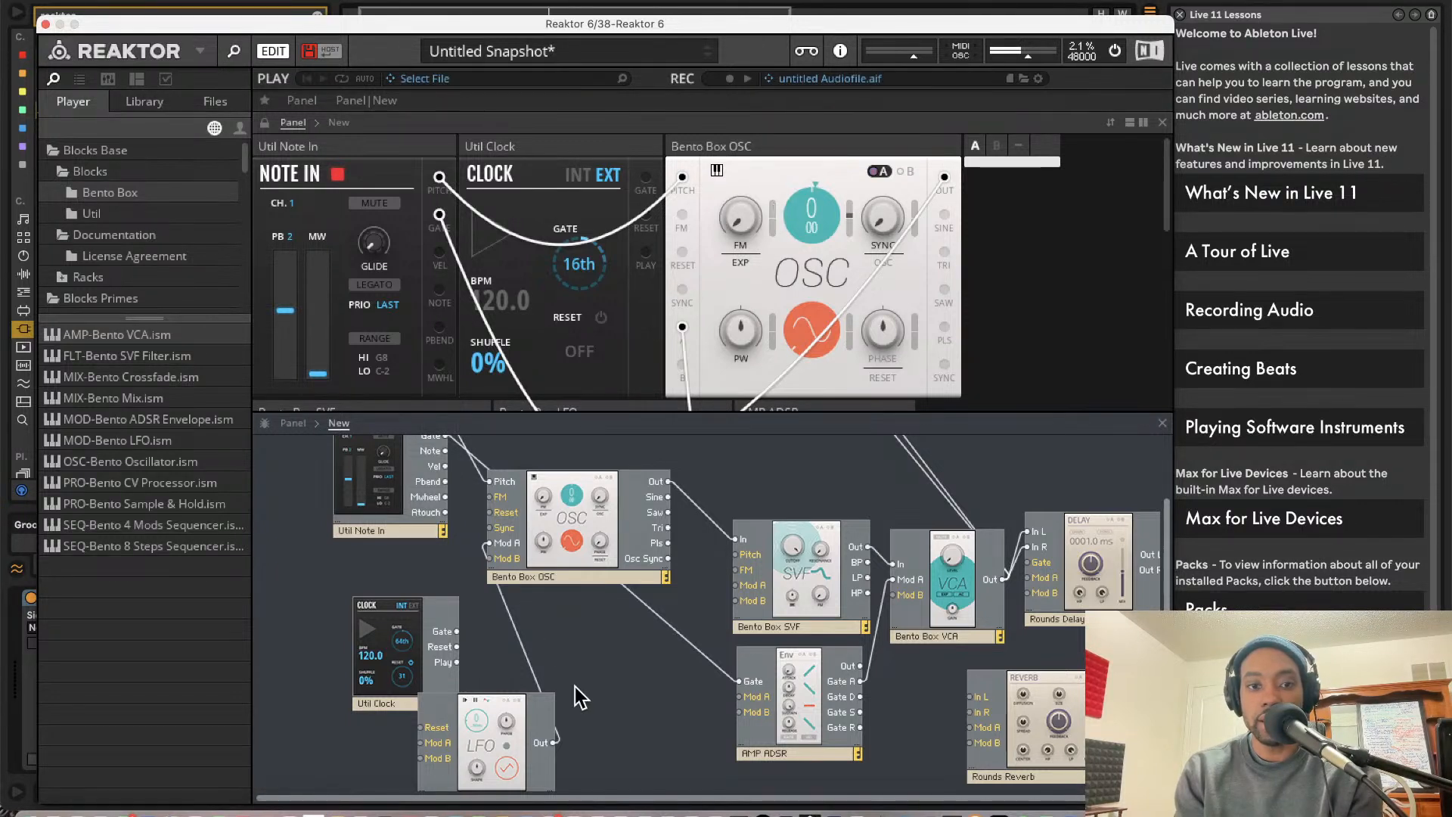
Connect the LFO's Out to the OSC's FM input and adjust the OSC's pulse width
{"action": "left_click_drag", "start_coordinate": [556, 742], "coordinate": [492, 496]}
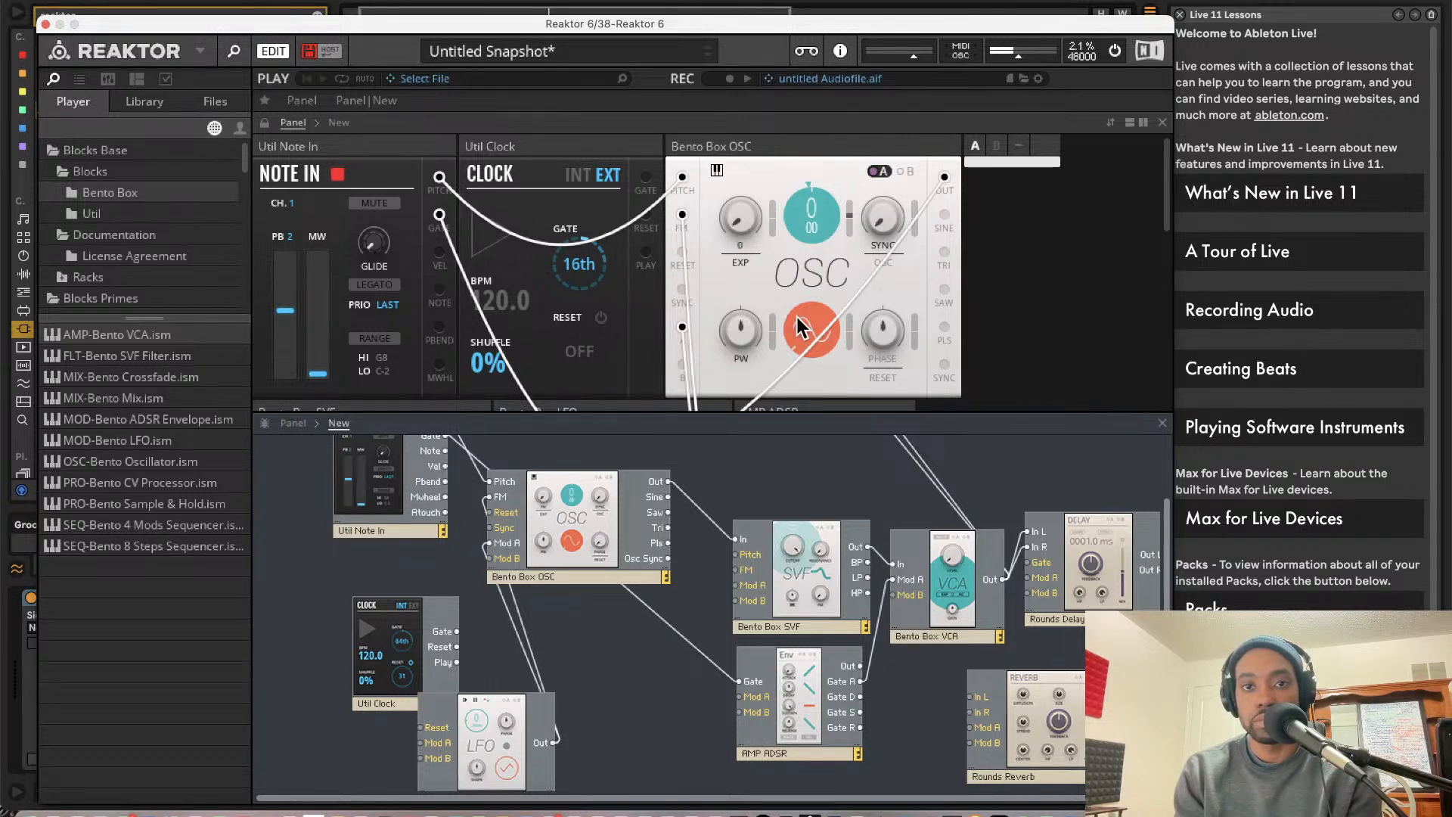
{"action": "left_click_drag", "start_coordinate": [796, 325], "coordinate": [796, 318]}
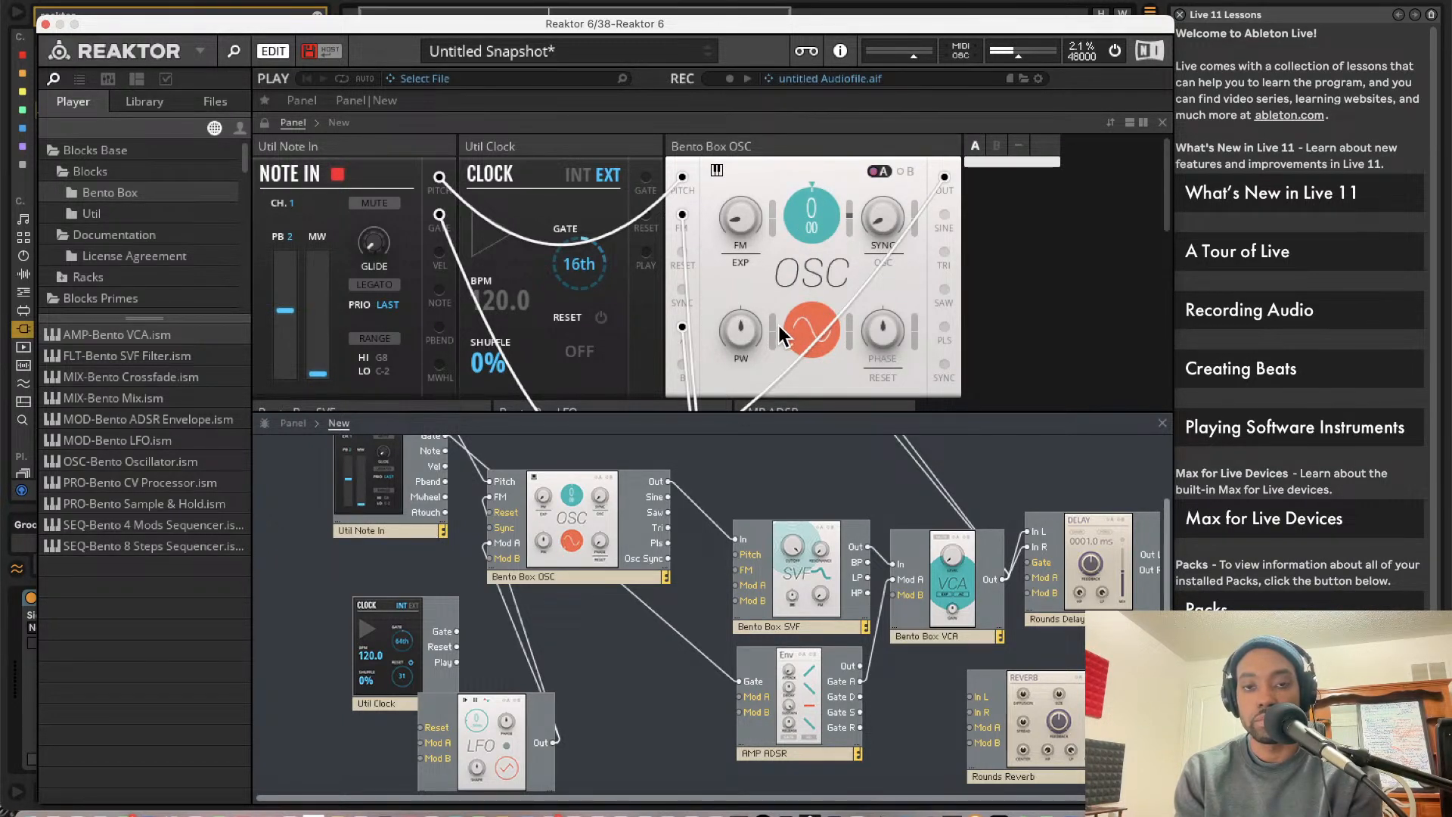
{"action": "left_click_drag", "start_coordinate": [744, 328], "coordinate": [742, 198]}
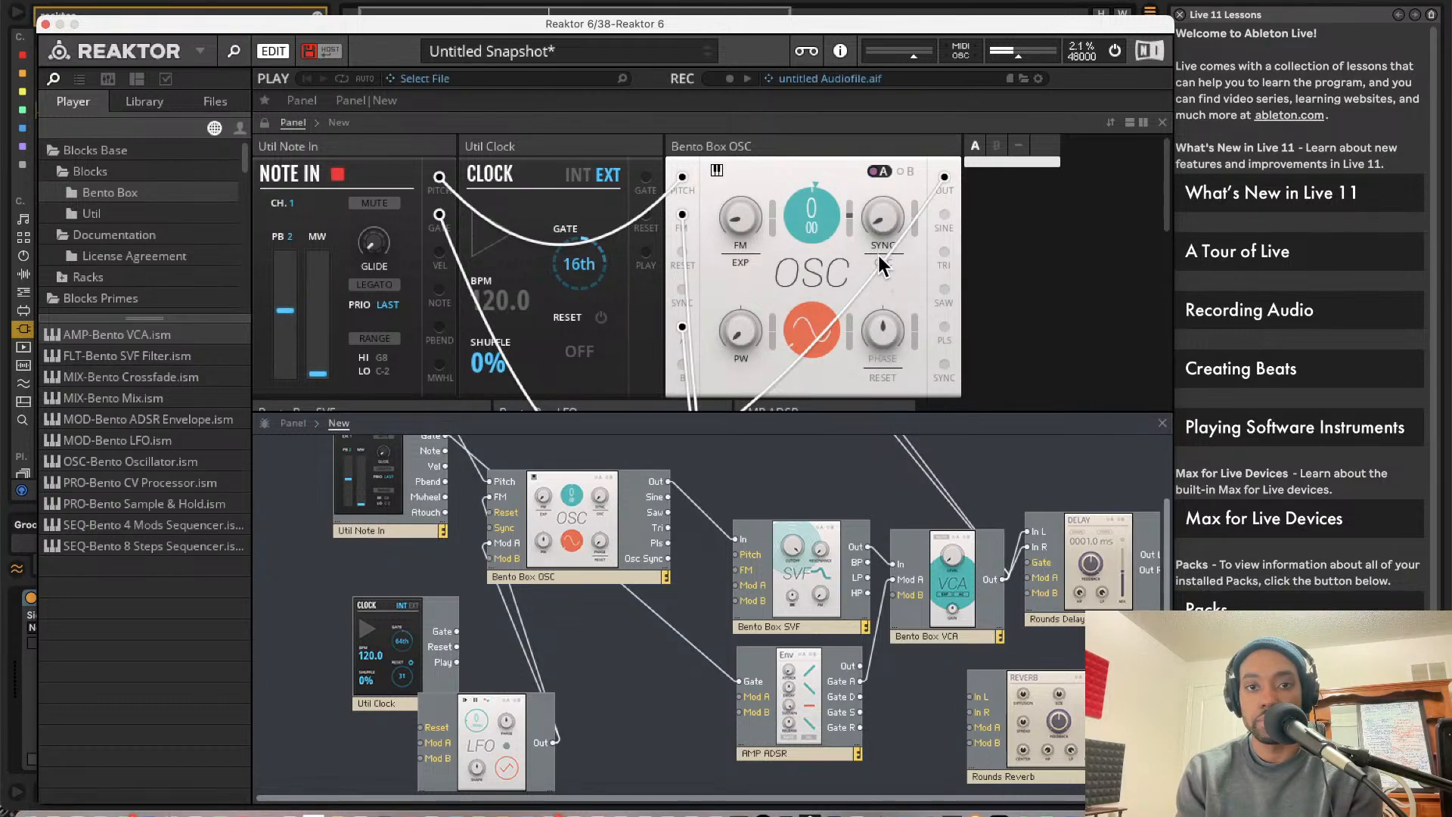
Shift the Bento Box OSC toward the SVF, duplicate it, and place the copy over the Note In block
{"action": "scroll", "coordinate": [650, 606], "scroll_direction": "up", "scroll_amount": 3}
{"action": "left_click_drag", "start_coordinate": [562, 576], "coordinate": [621, 588]}
{"action": "mouse_move", "coordinate": [892, 245]}
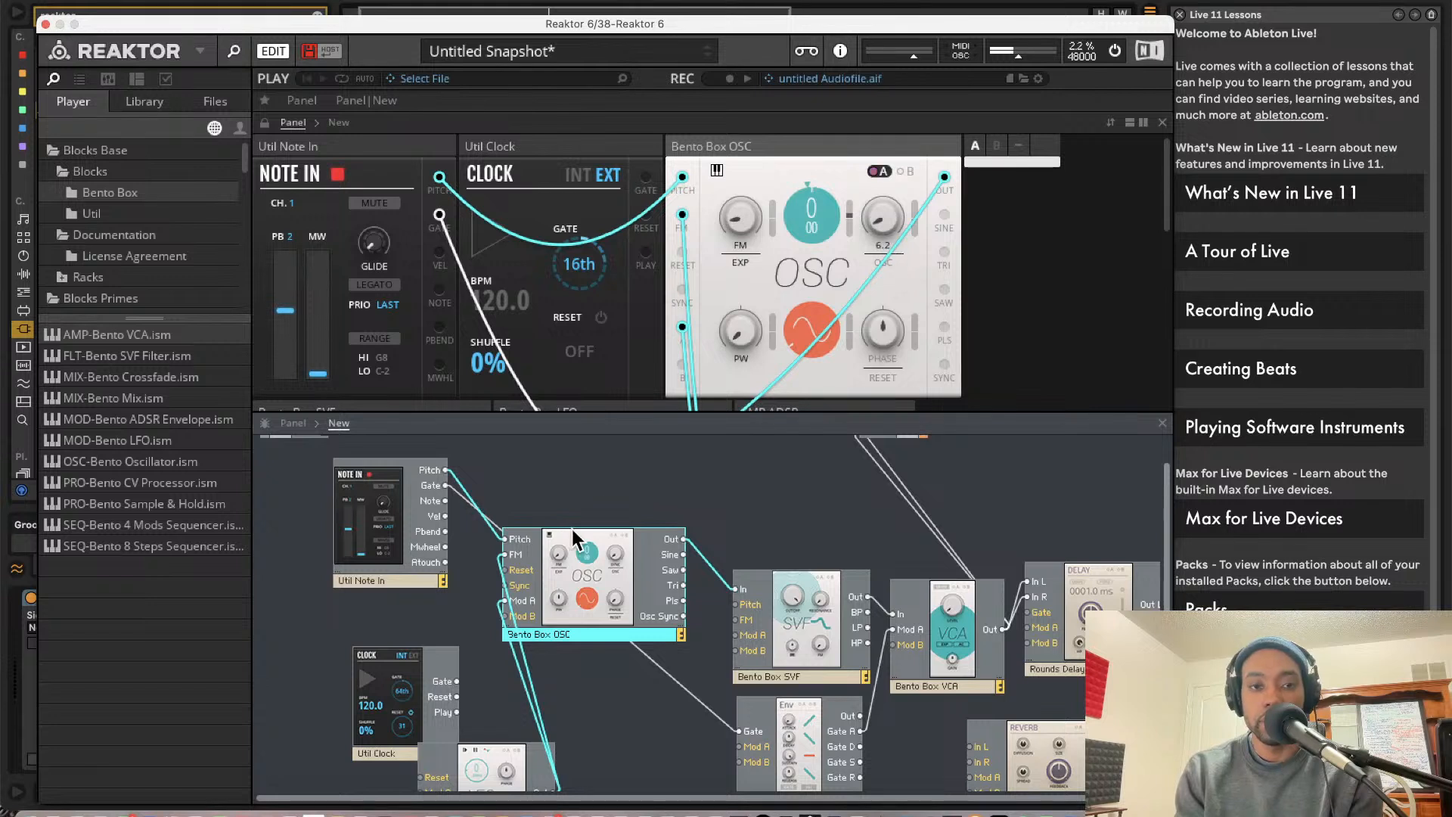
{"action": "left_click_drag", "start_coordinate": [573, 531], "coordinate": [629, 581]}
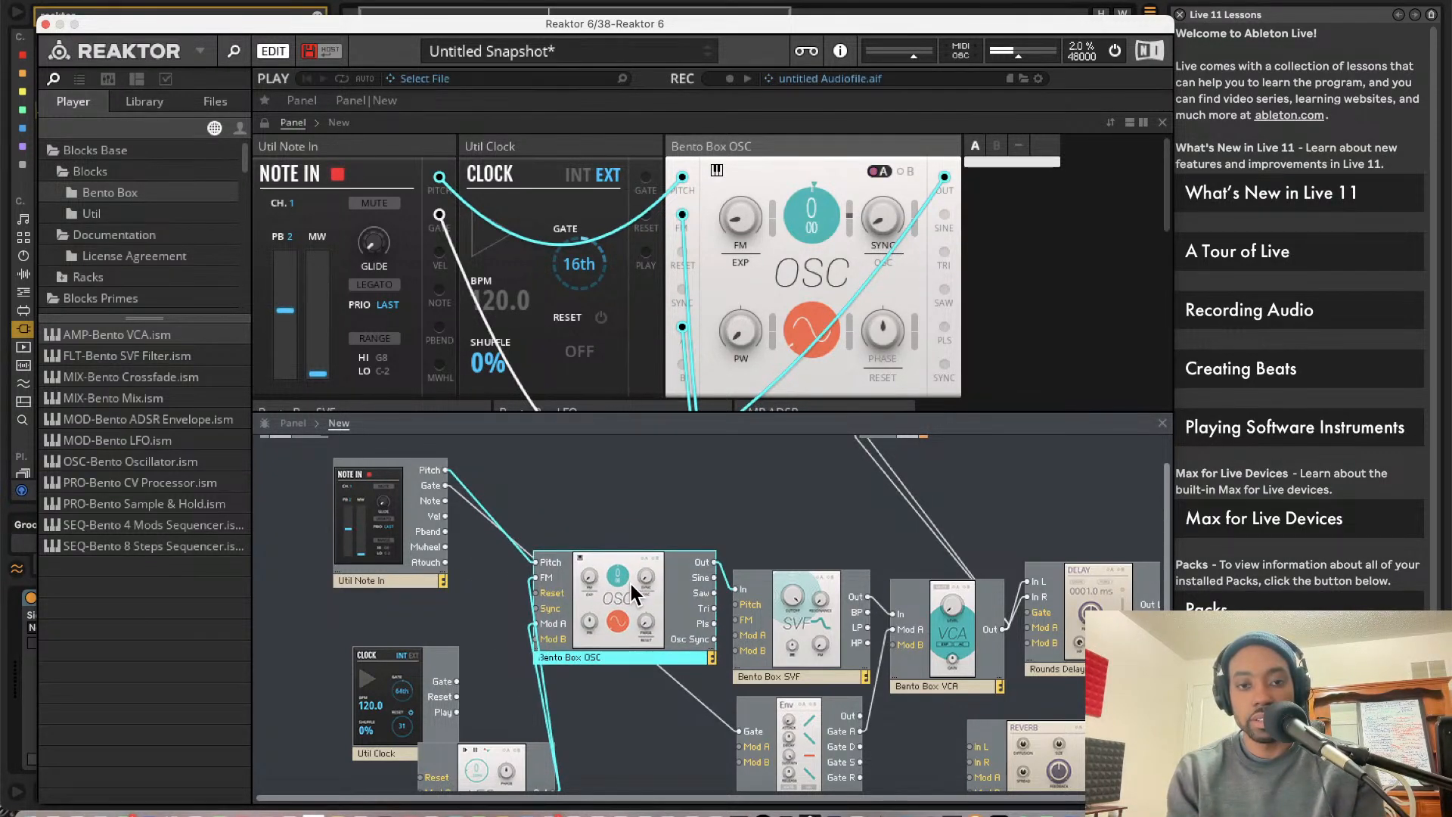
{"action": "right_click", "coordinate": [629, 581]}
{"action": "left_click", "coordinate": [646, 685]}
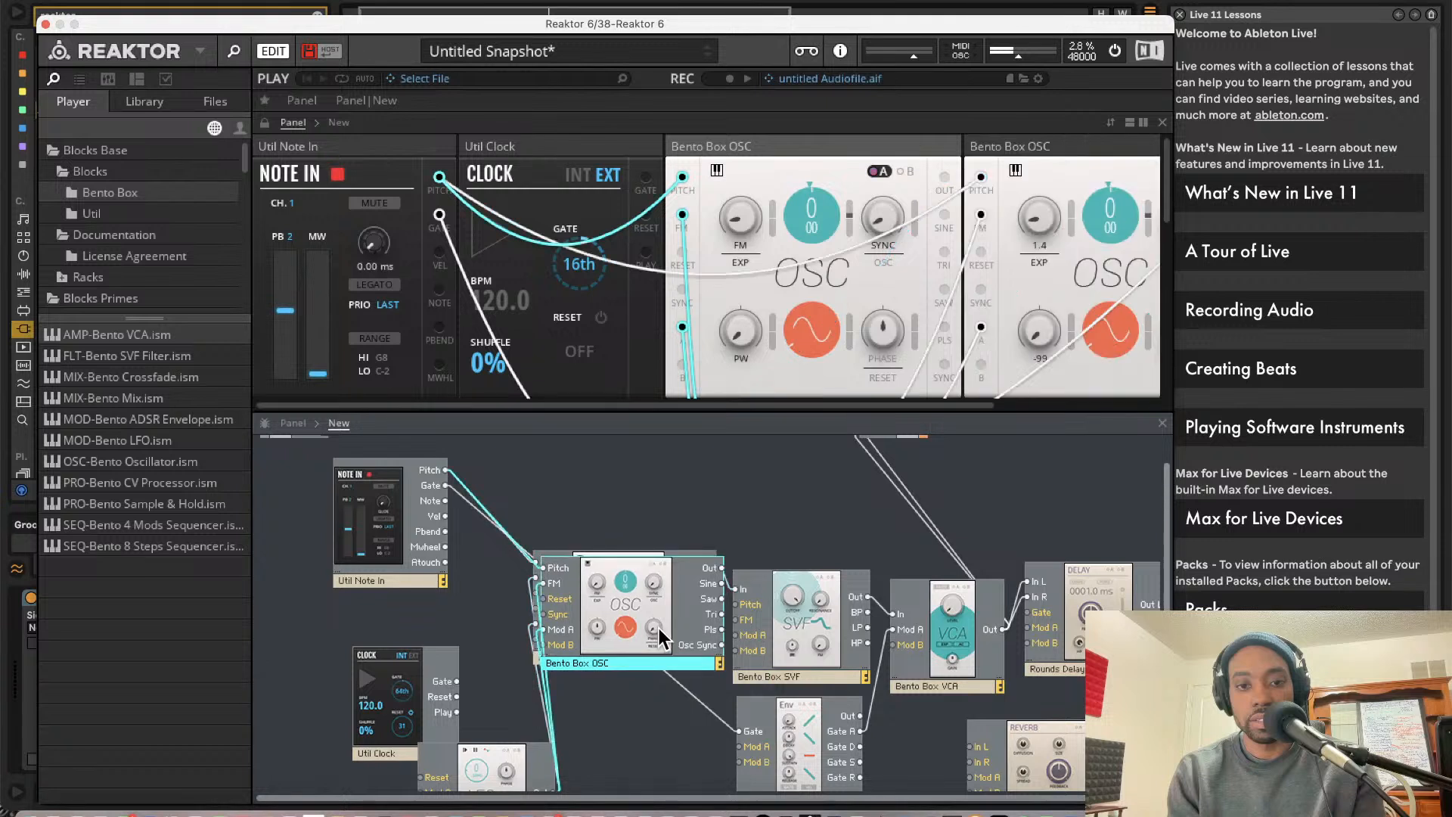
{"action": "left_click_drag", "start_coordinate": [659, 628], "coordinate": [473, 579]}
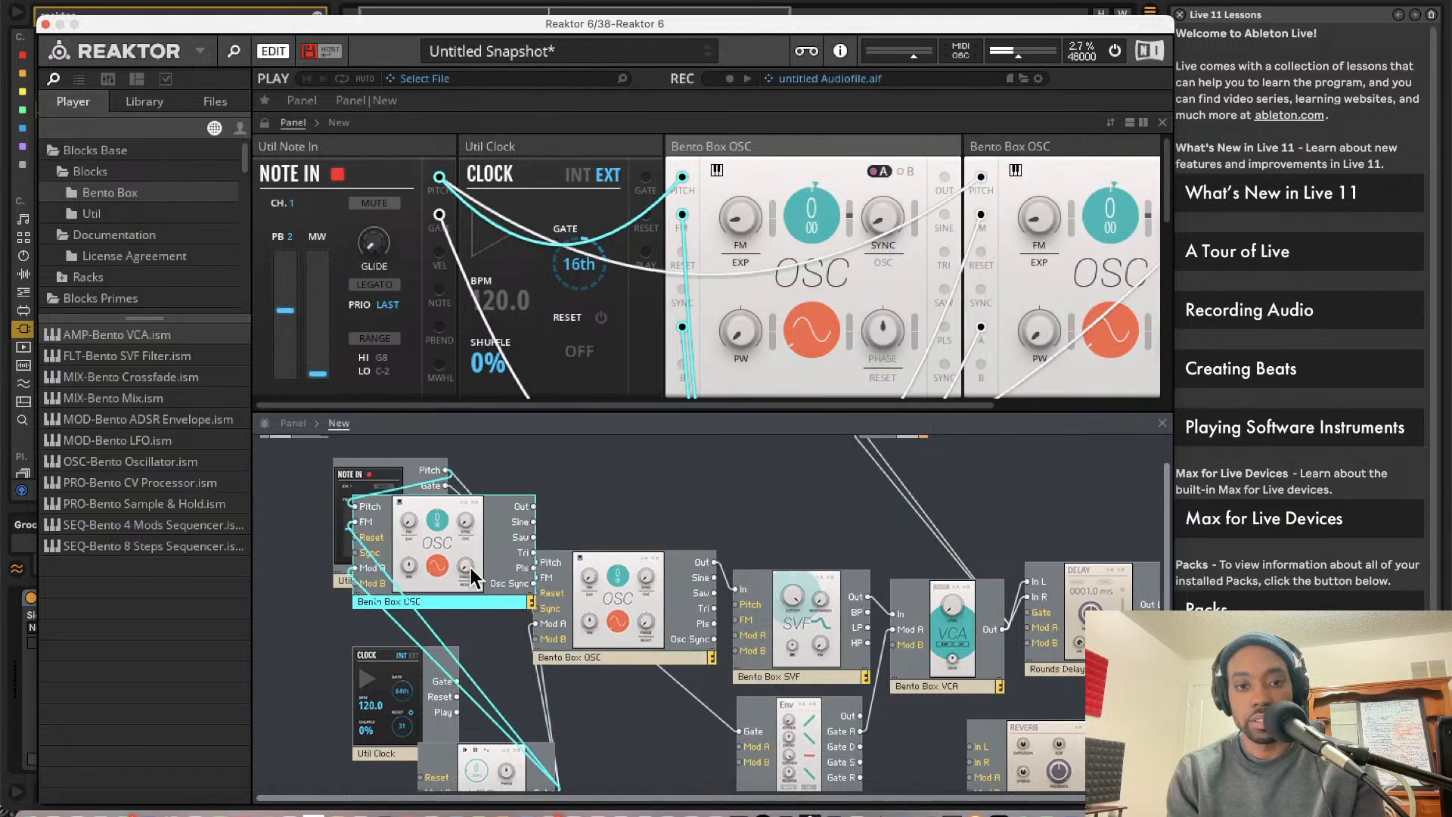
Connect the duplicated oscillator's Out to the original oscillator's Reset and Sync inputs
{"action": "left_click_drag", "start_coordinate": [532, 506], "coordinate": [463, 540]}
{"action": "left_click", "coordinate": [530, 516]}
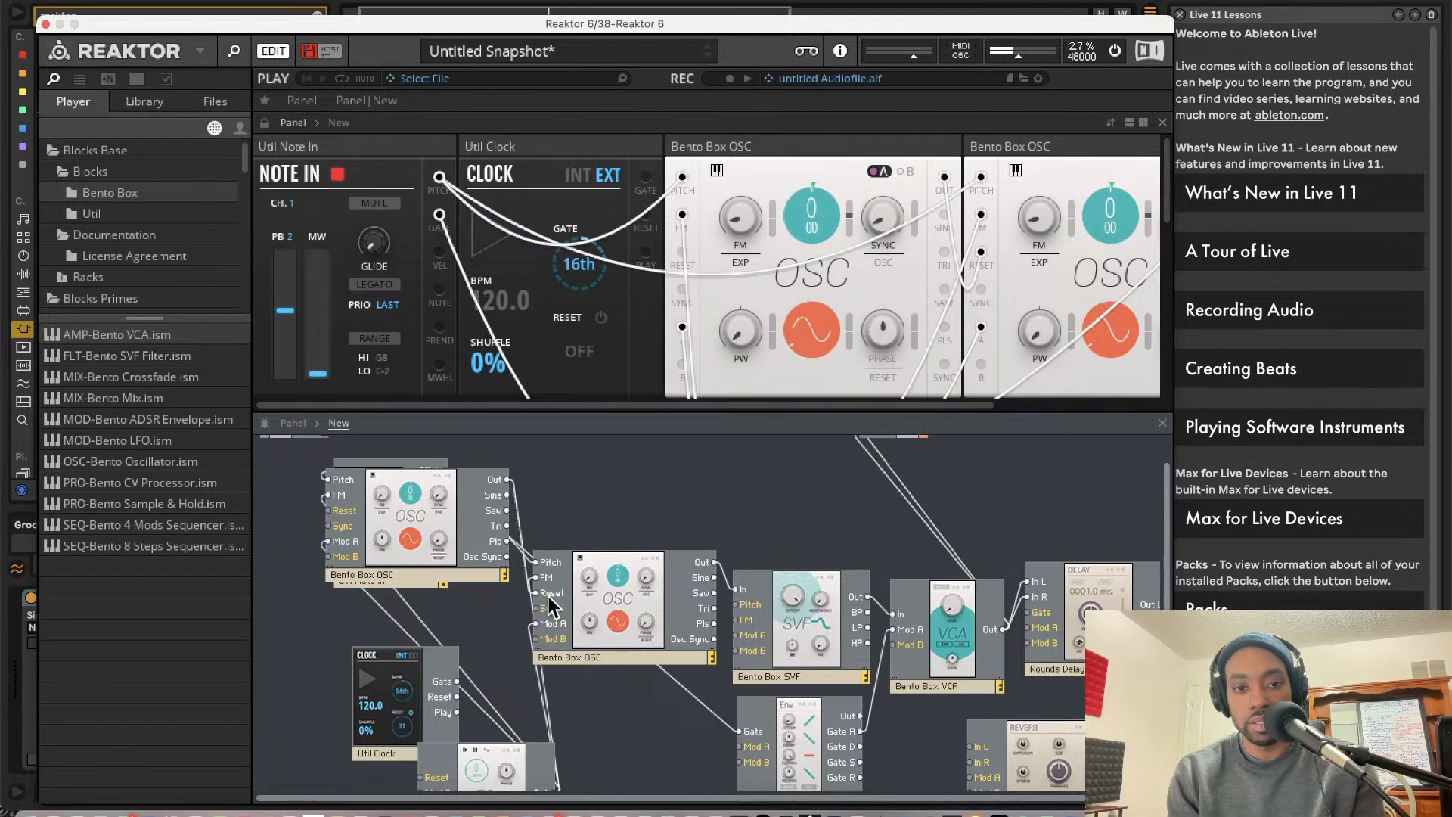
{"action": "left_click_drag", "start_coordinate": [546, 602], "coordinate": [546, 602]}
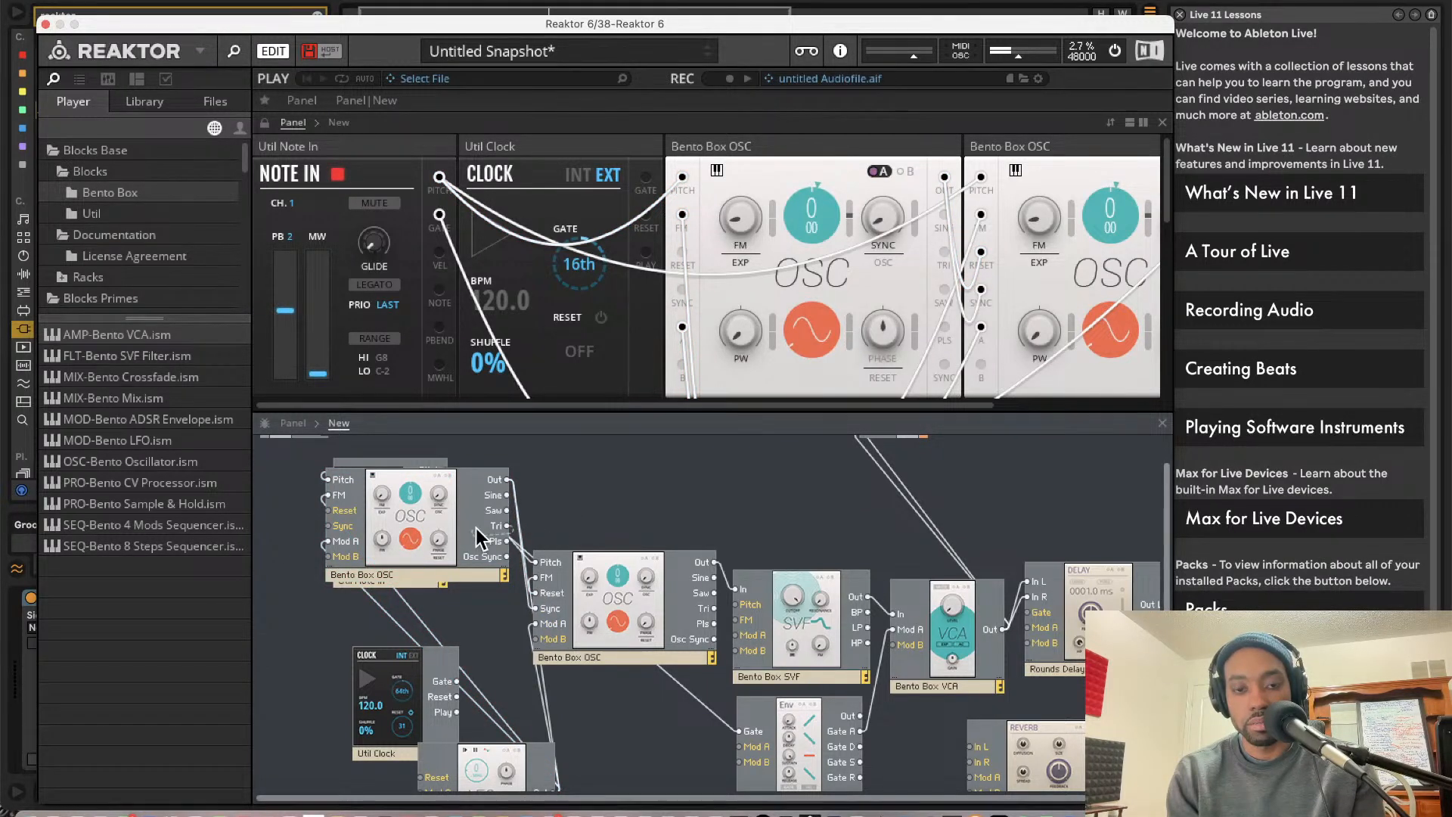
Disconnect the duplicated oscillator's Out from the original oscillator's Sync input and reposition the duplicate beside Note In
{"action": "left_click_drag", "start_coordinate": [479, 537], "coordinate": [386, 486]}
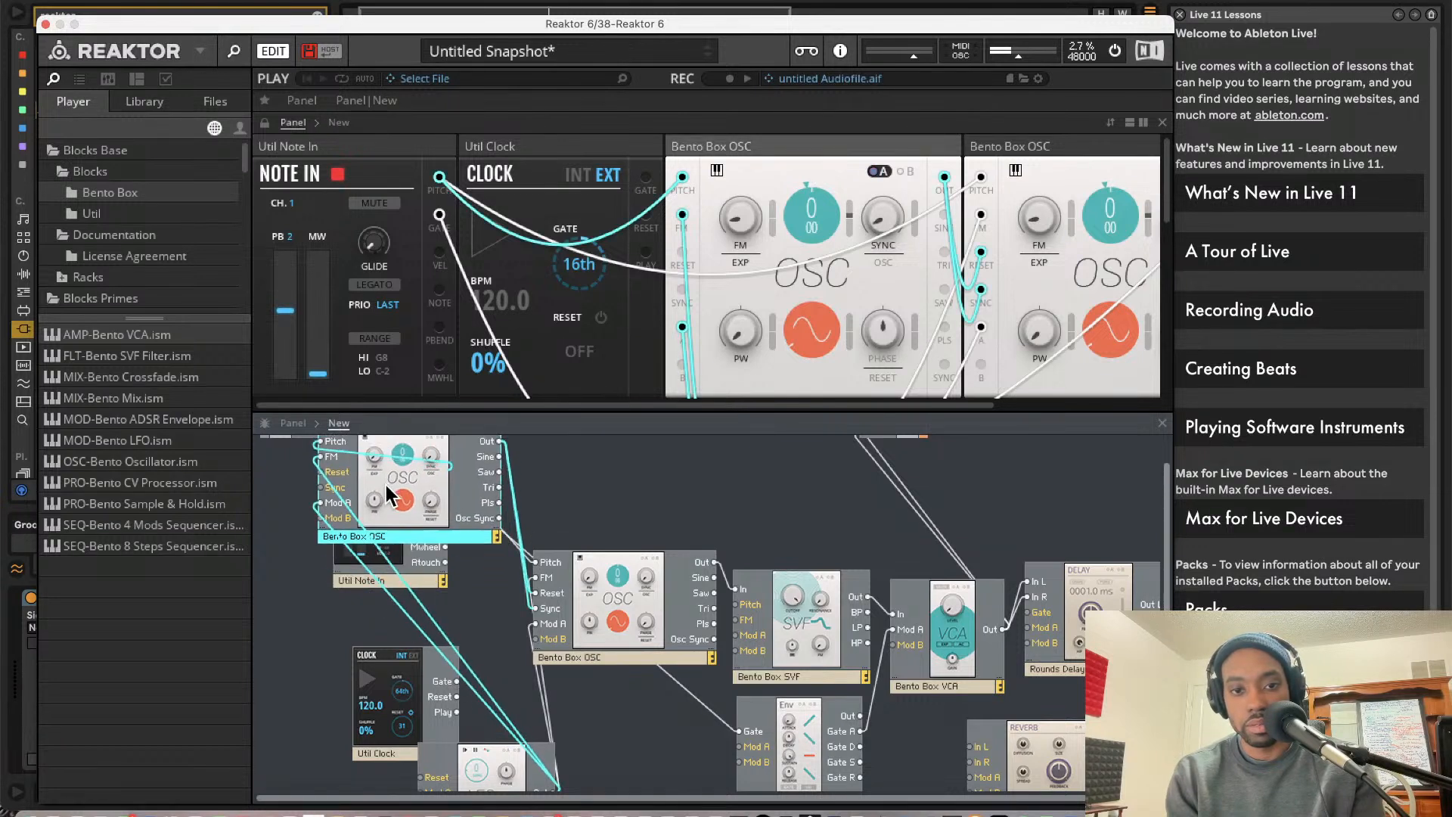
{"action": "left_click", "coordinate": [516, 582]}
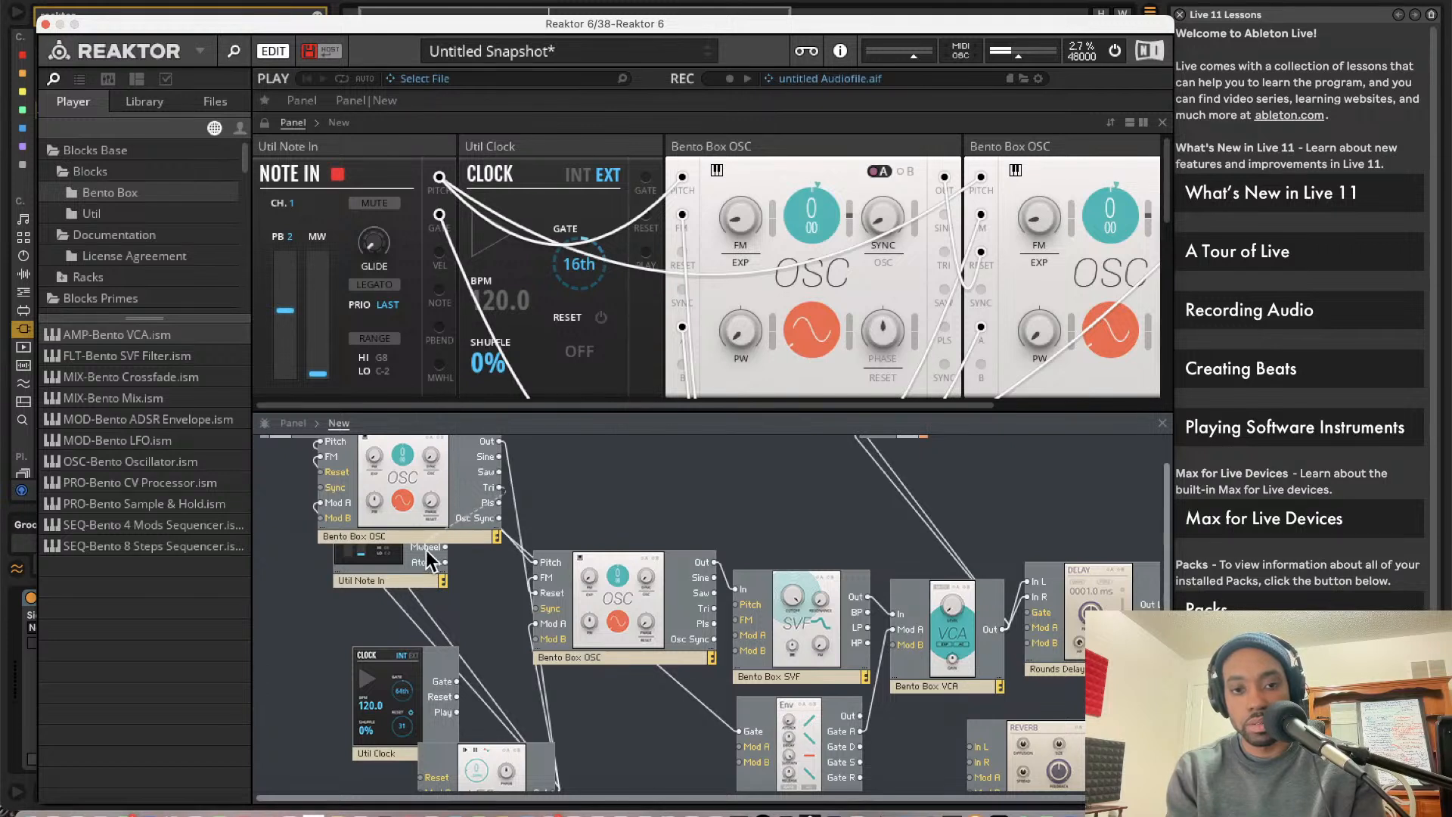
{"action": "left_click_drag", "start_coordinate": [426, 488], "coordinate": [412, 517]}
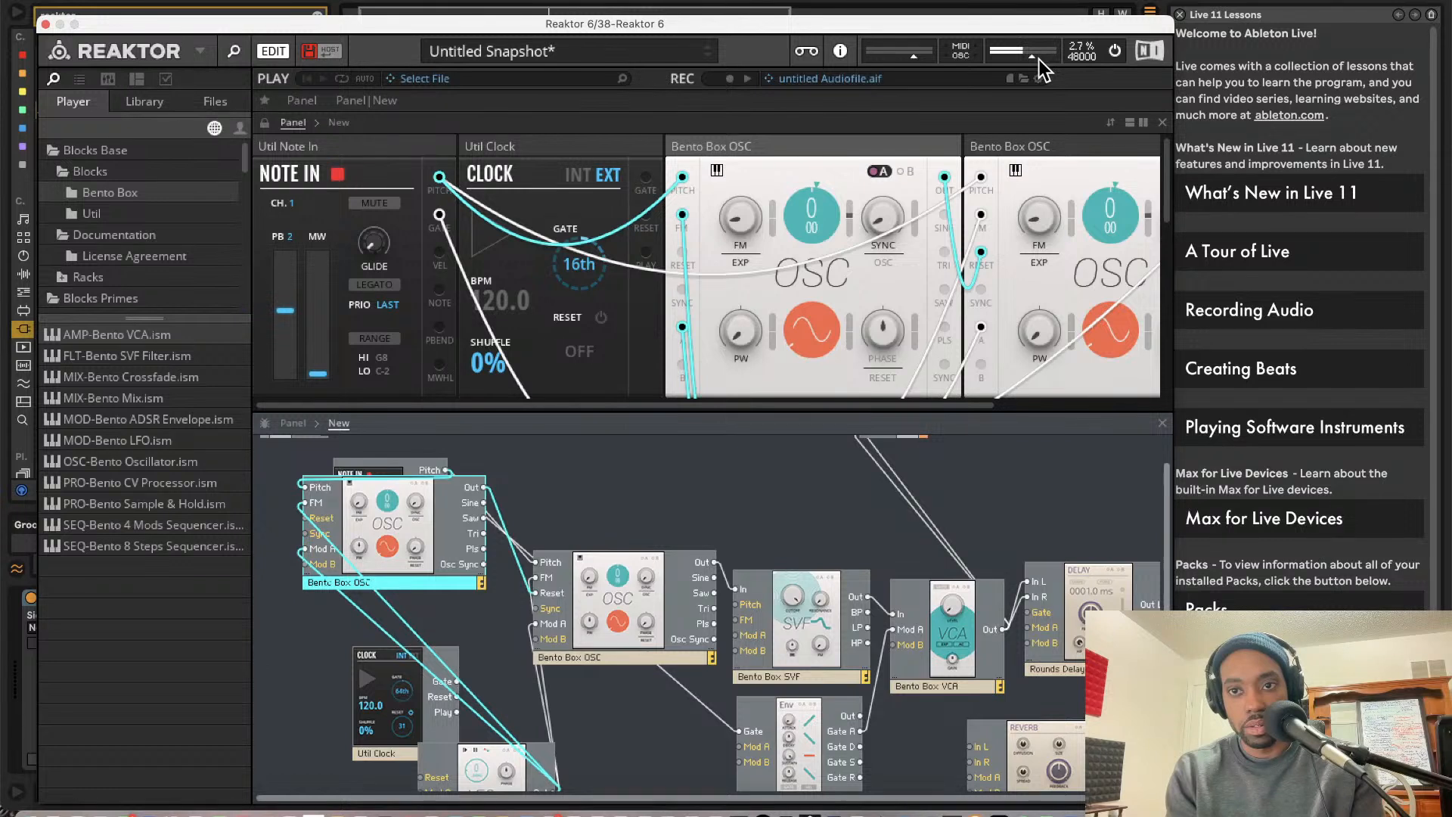
Tune the original OSC to -31 with a fine value of -100, shift the duplicate OSC upward, and lower the output level slightly
{"action": "left_click_drag", "start_coordinate": [1106, 222], "coordinate": [1032, 638]}
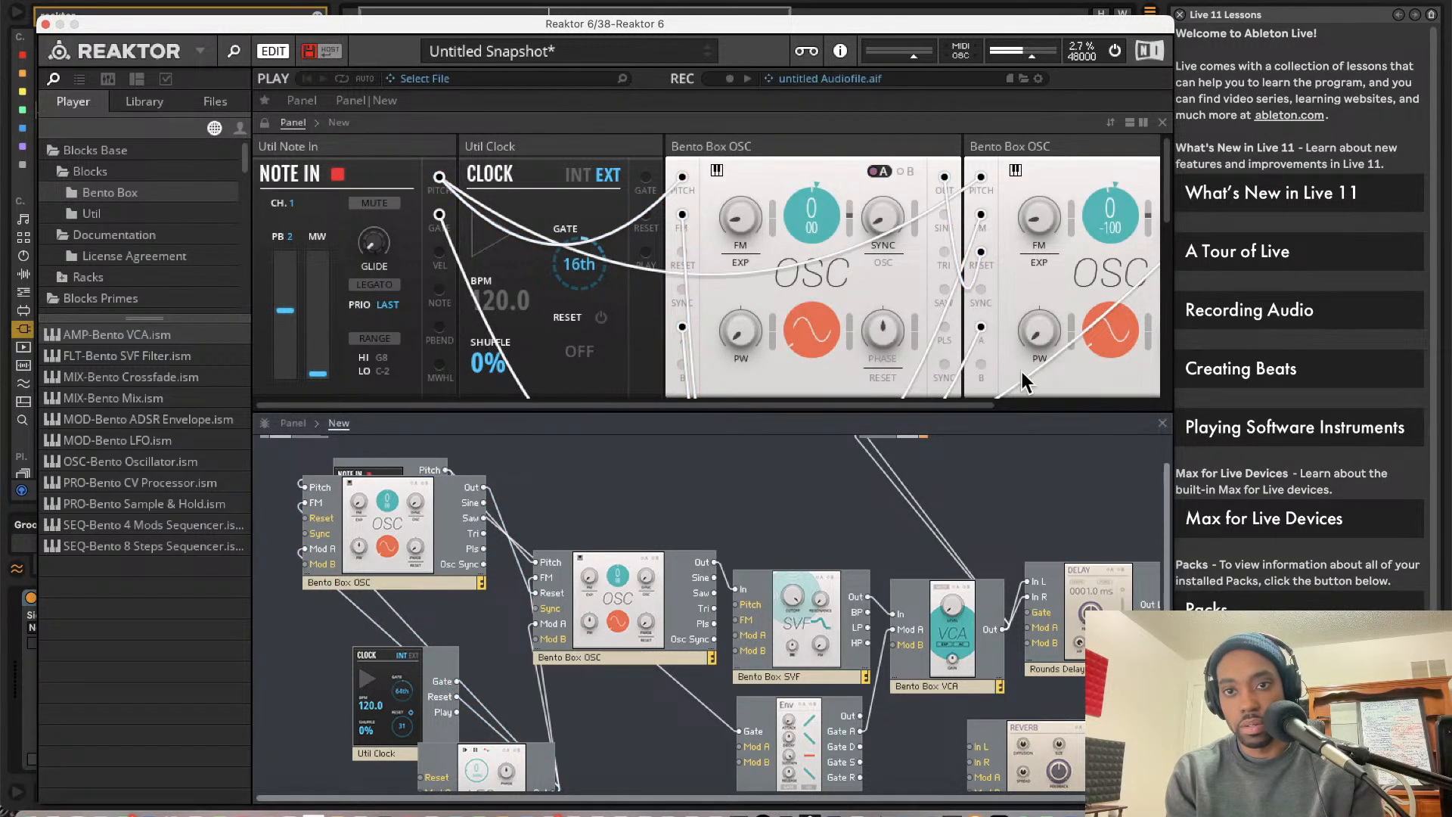
{"action": "left_click_drag", "start_coordinate": [1111, 239], "coordinate": [1084, 457]}
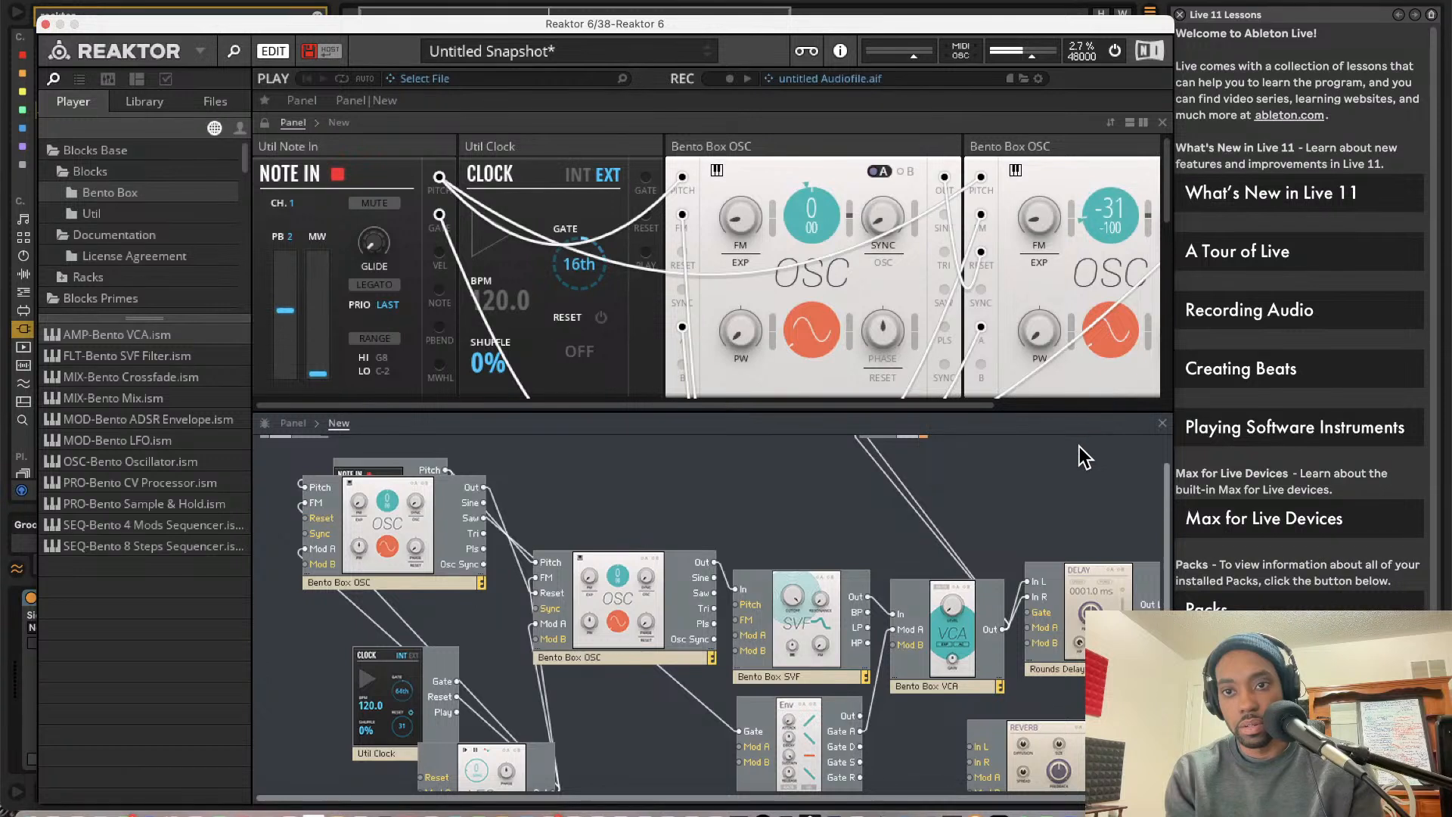
{"action": "left_click_drag", "start_coordinate": [448, 571], "coordinate": [497, 528]}
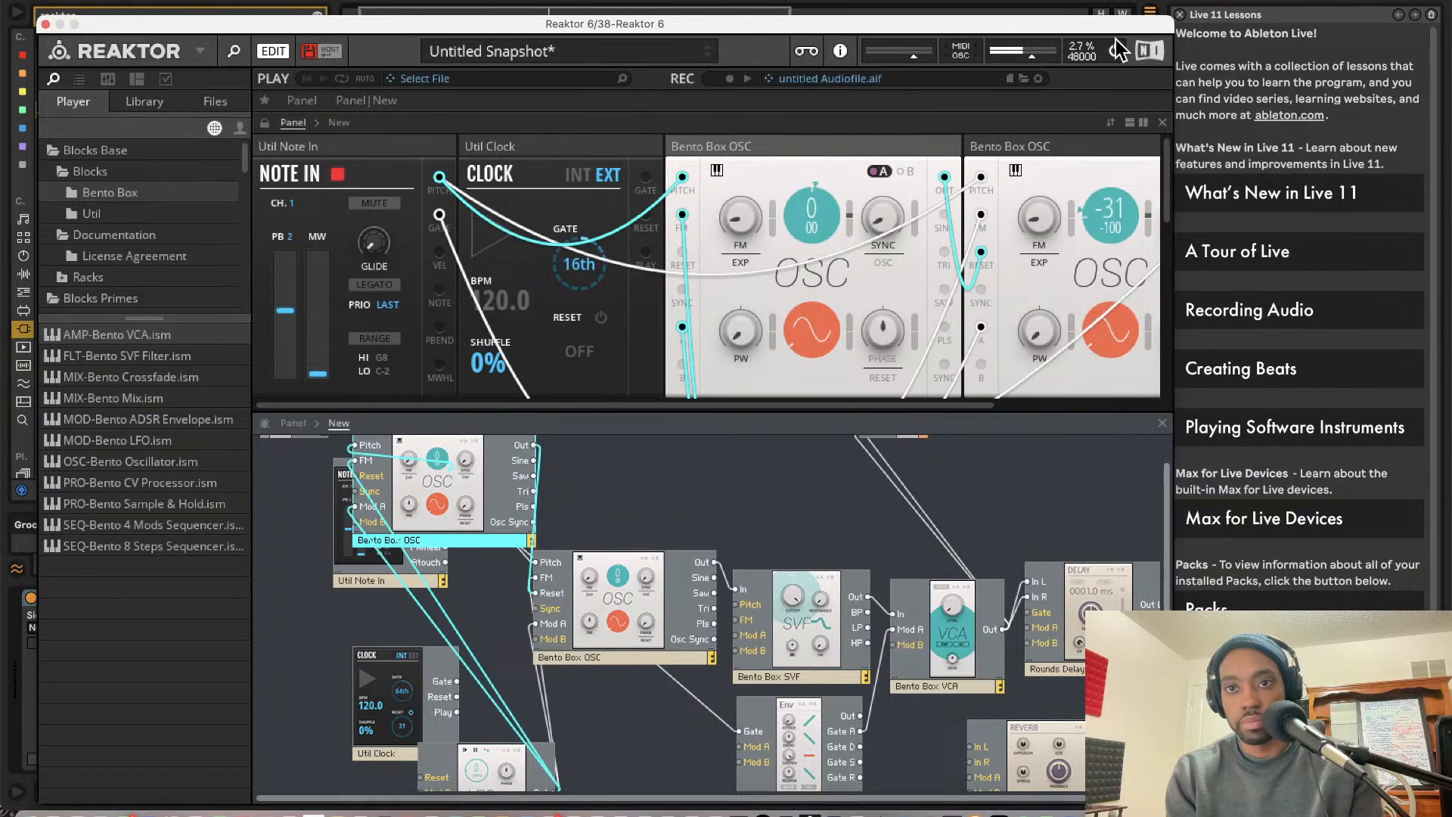
{"action": "left_click_drag", "start_coordinate": [1030, 58], "coordinate": [1017, 60]}
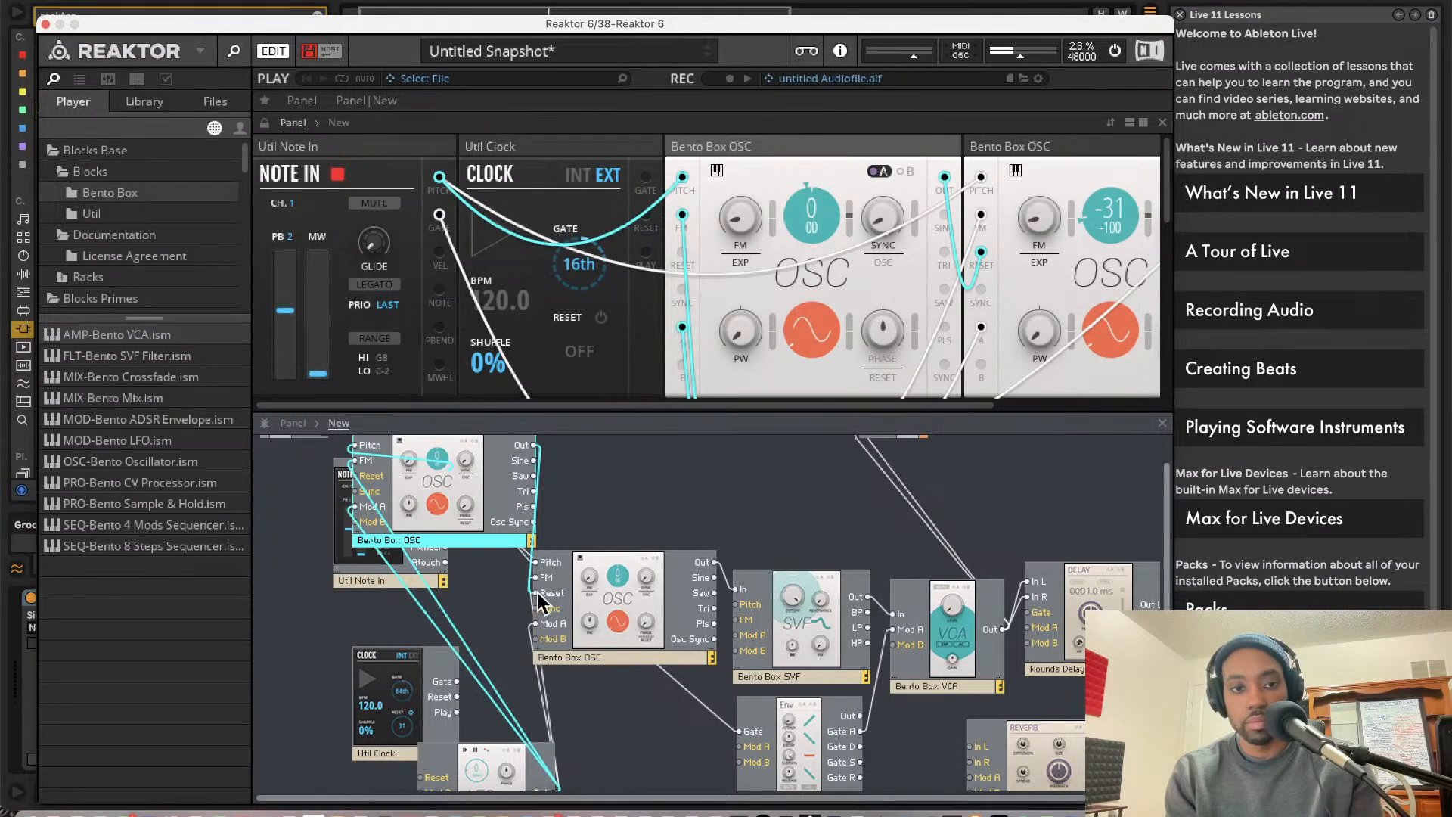
Enlarge the structure view and delete the duplicated Bento Box OSC
{"action": "left_click", "coordinate": [620, 499]}
{"action": "left_click_drag", "start_coordinate": [655, 427], "coordinate": [638, 253]}
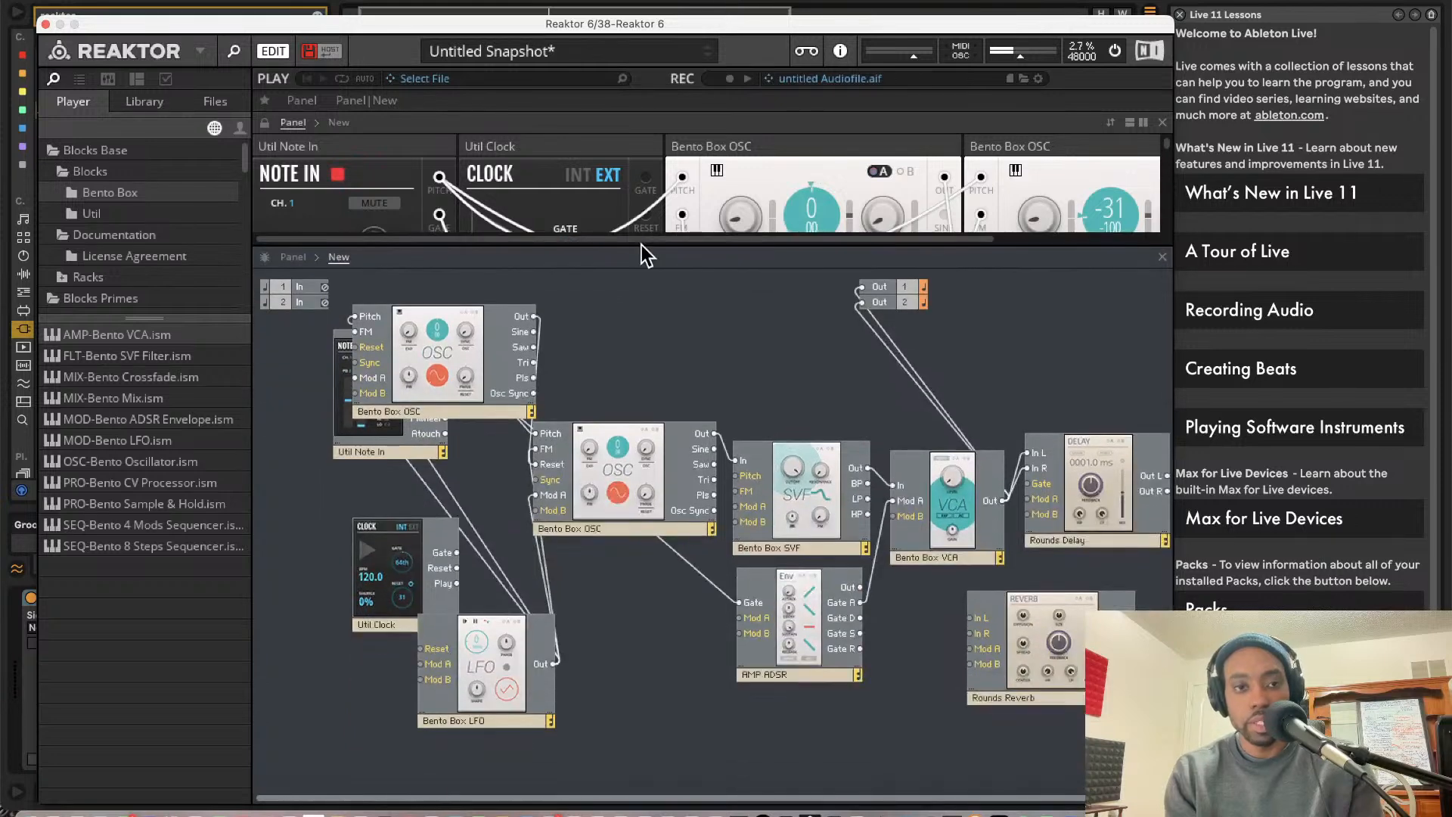
{"action": "left_click_drag", "start_coordinate": [484, 361], "coordinate": [654, 340]}
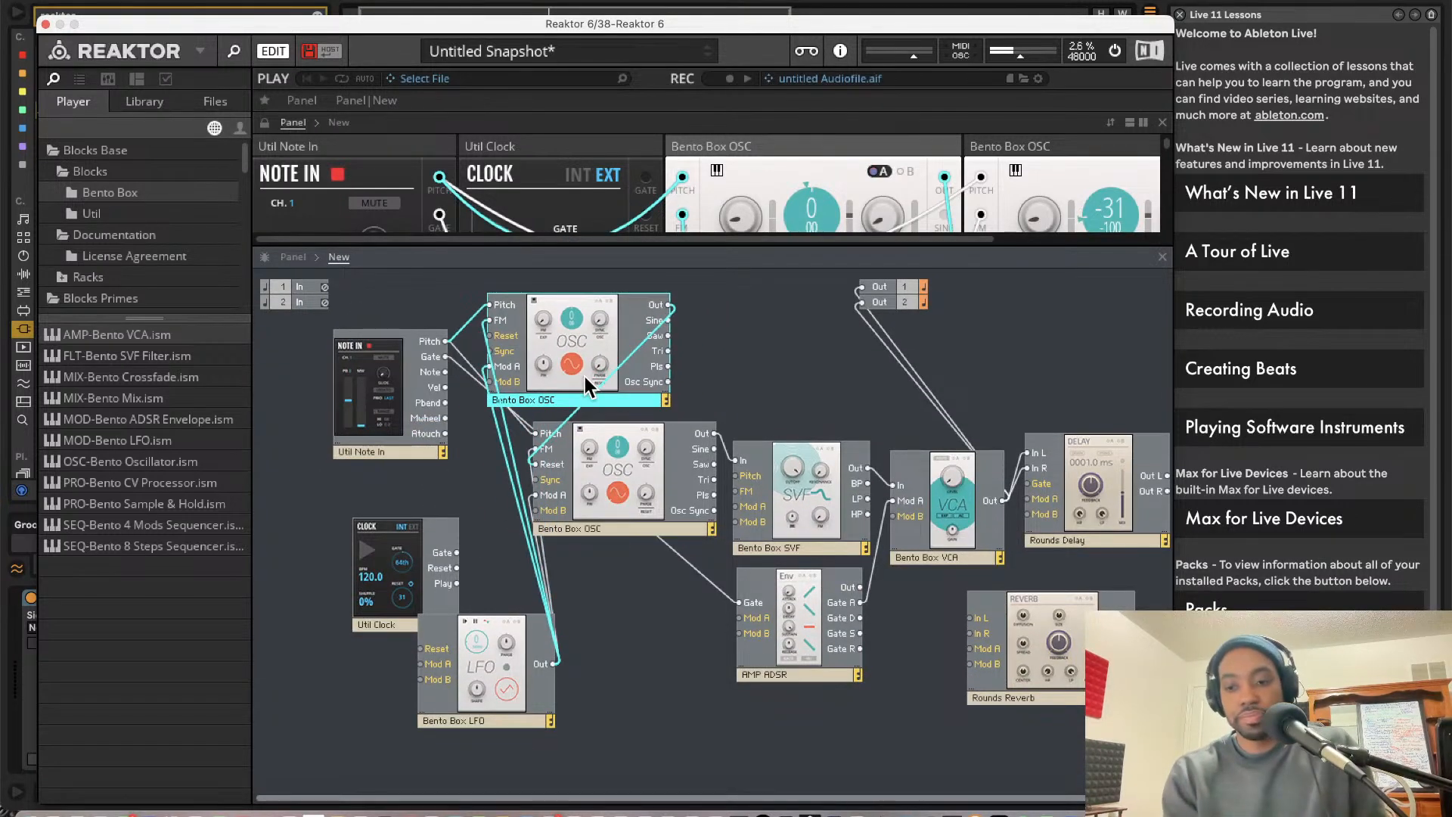
{"action": "key", "text": "Delete"}
Move the remaining OSC up between Note In and the SVF, and raise its coarse pitch to 6
{"action": "left_click_drag", "start_coordinate": [577, 435], "coordinate": [550, 361]}
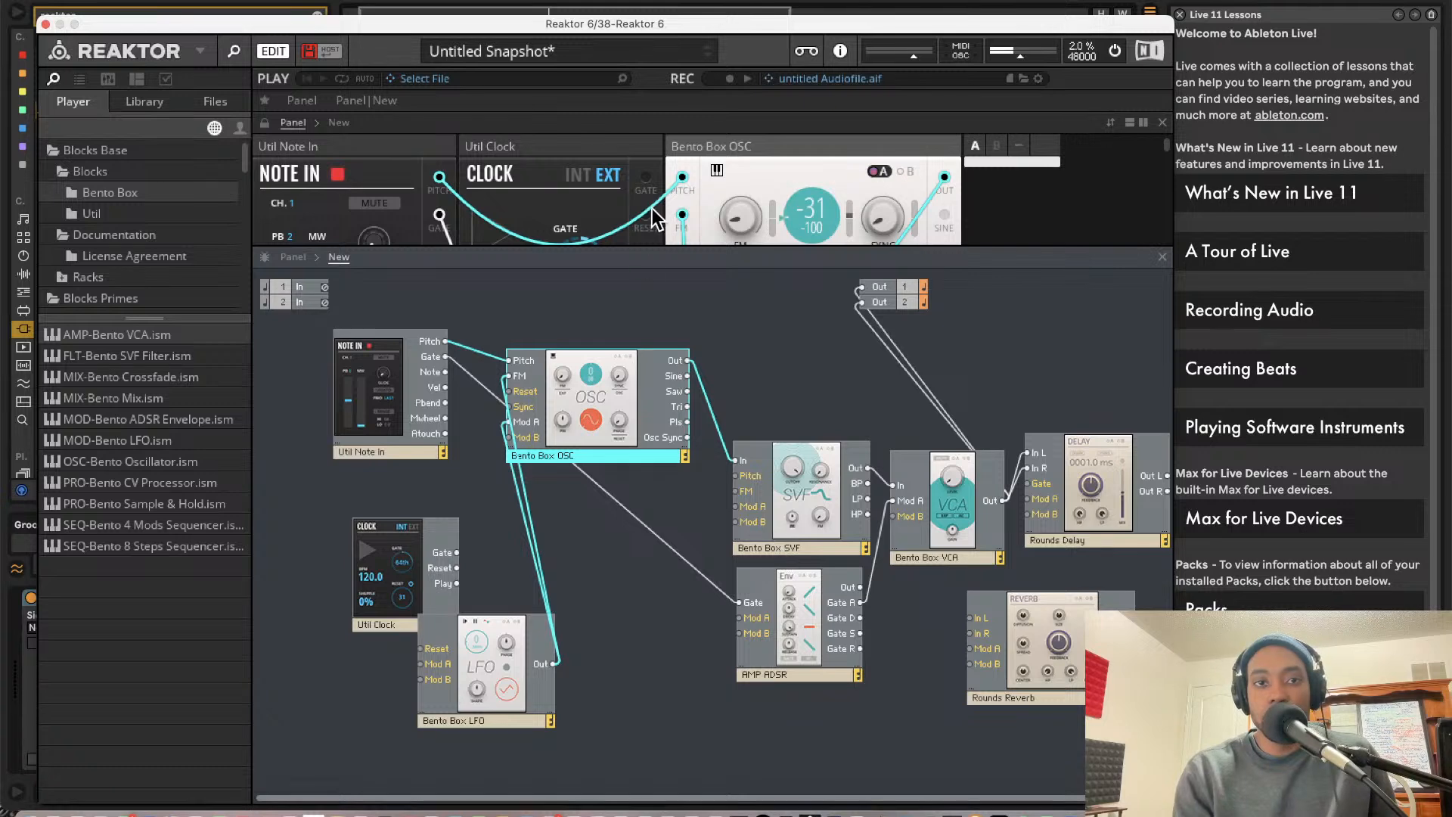
{"action": "left_click_drag", "start_coordinate": [650, 246], "coordinate": [654, 473]}
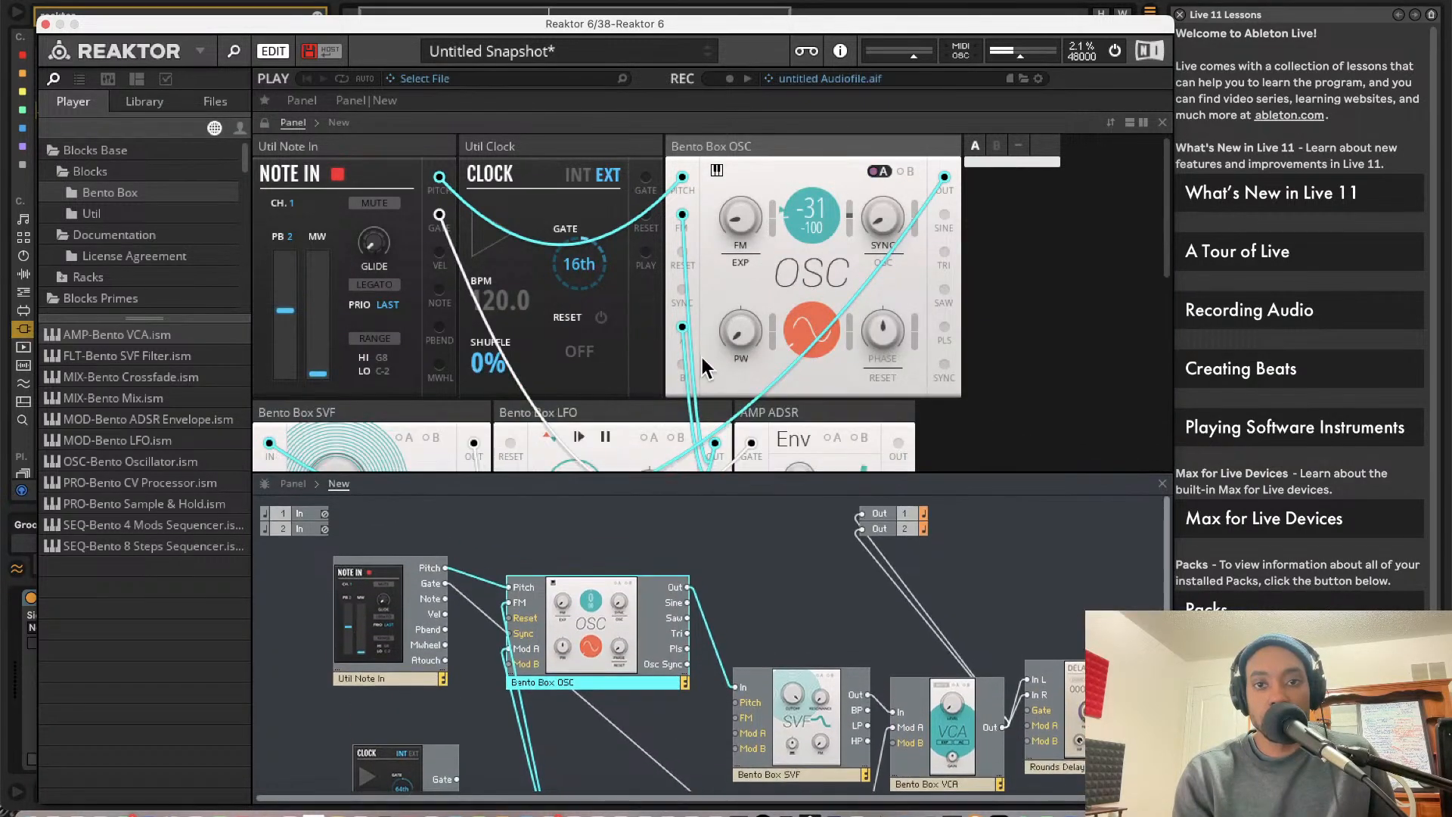
{"action": "left_click_drag", "start_coordinate": [787, 246], "coordinate": [820, 26]}
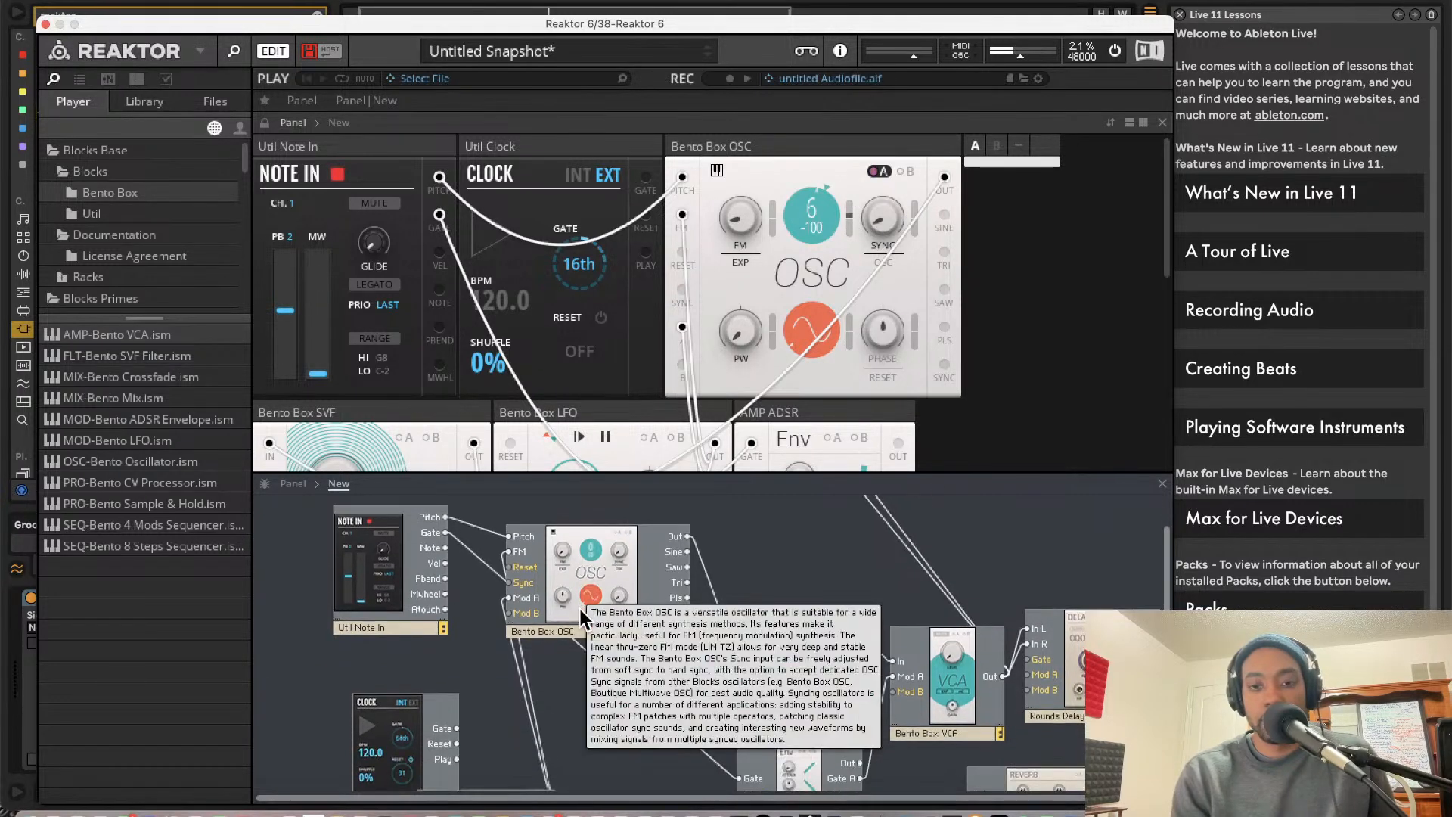
Duplicate the AMP ADSR, place the copy near Note In, and connect its Gate A output to the OSC's Mod B input
{"action": "scroll", "coordinate": [579, 610], "scroll_direction": "down", "scroll_amount": 3}
{"action": "left_click", "coordinate": [787, 711]}
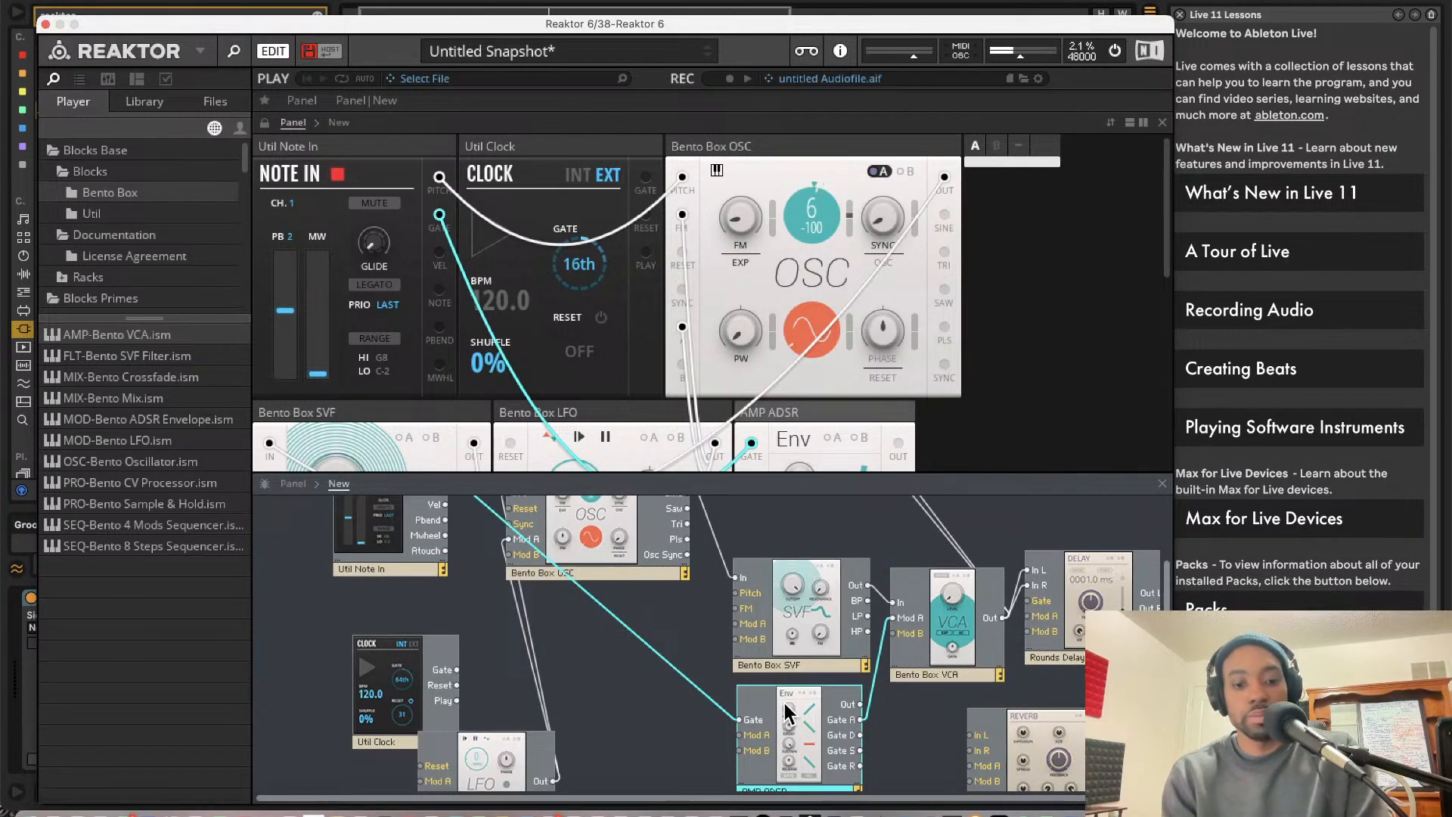
{"action": "right_click", "coordinate": [818, 726]}
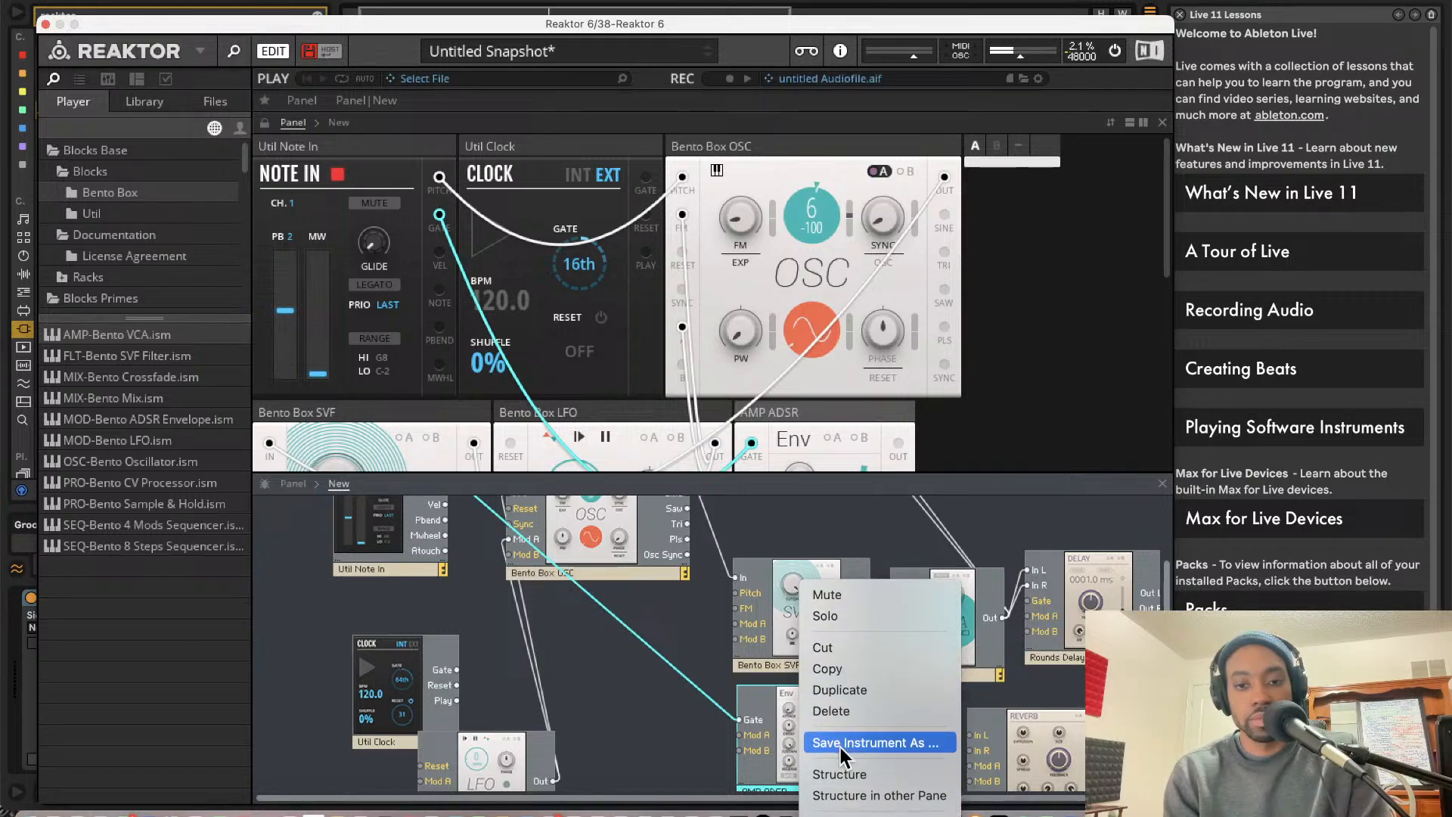
{"action": "left_click", "coordinate": [855, 690]}
{"action": "left_click_drag", "start_coordinate": [845, 717], "coordinate": [414, 515]}
{"action": "scroll", "coordinate": [416, 522], "scroll_direction": "up", "scroll_amount": 4}
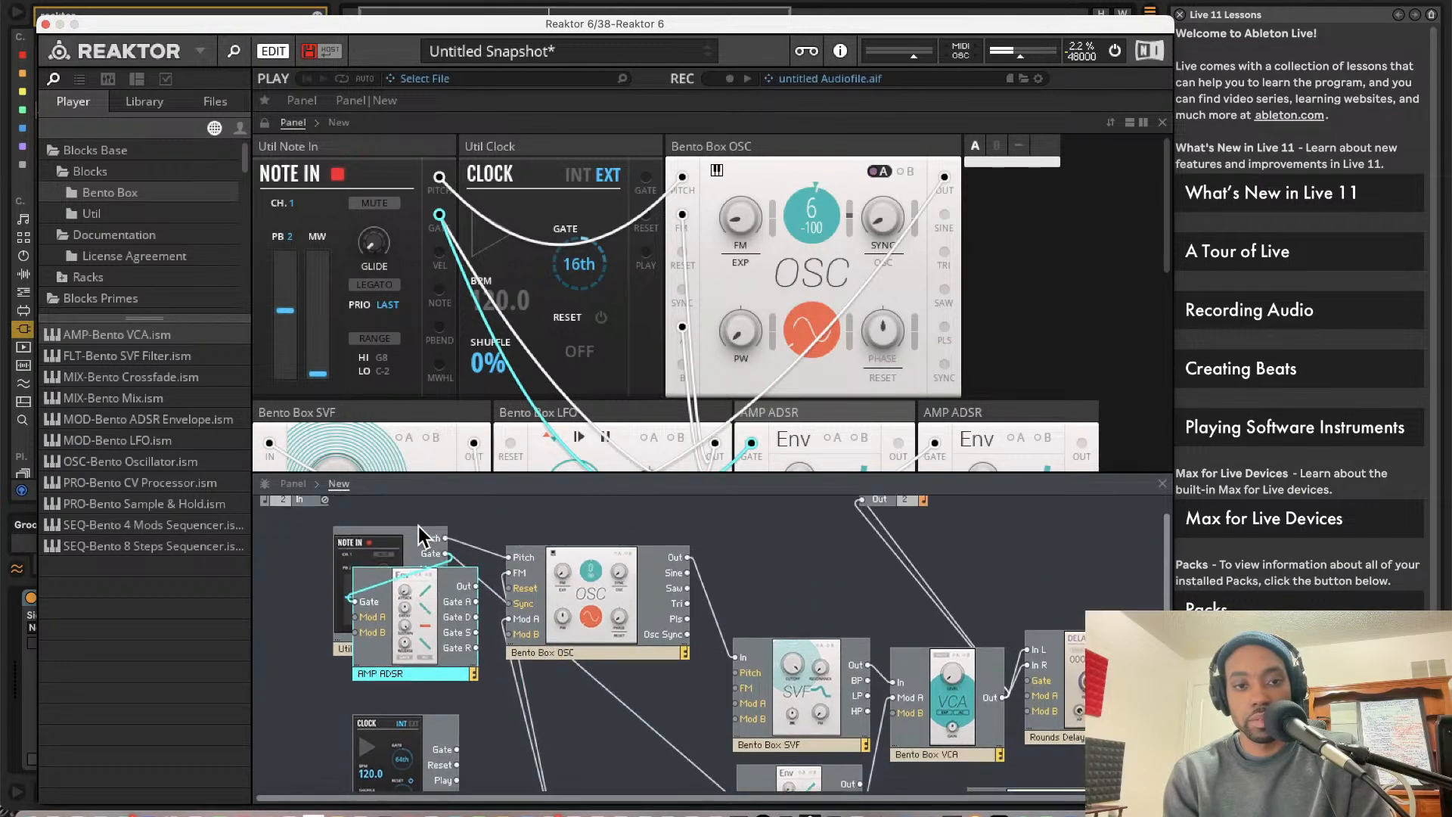
{"action": "left_click_drag", "start_coordinate": [464, 611], "coordinate": [516, 639]}
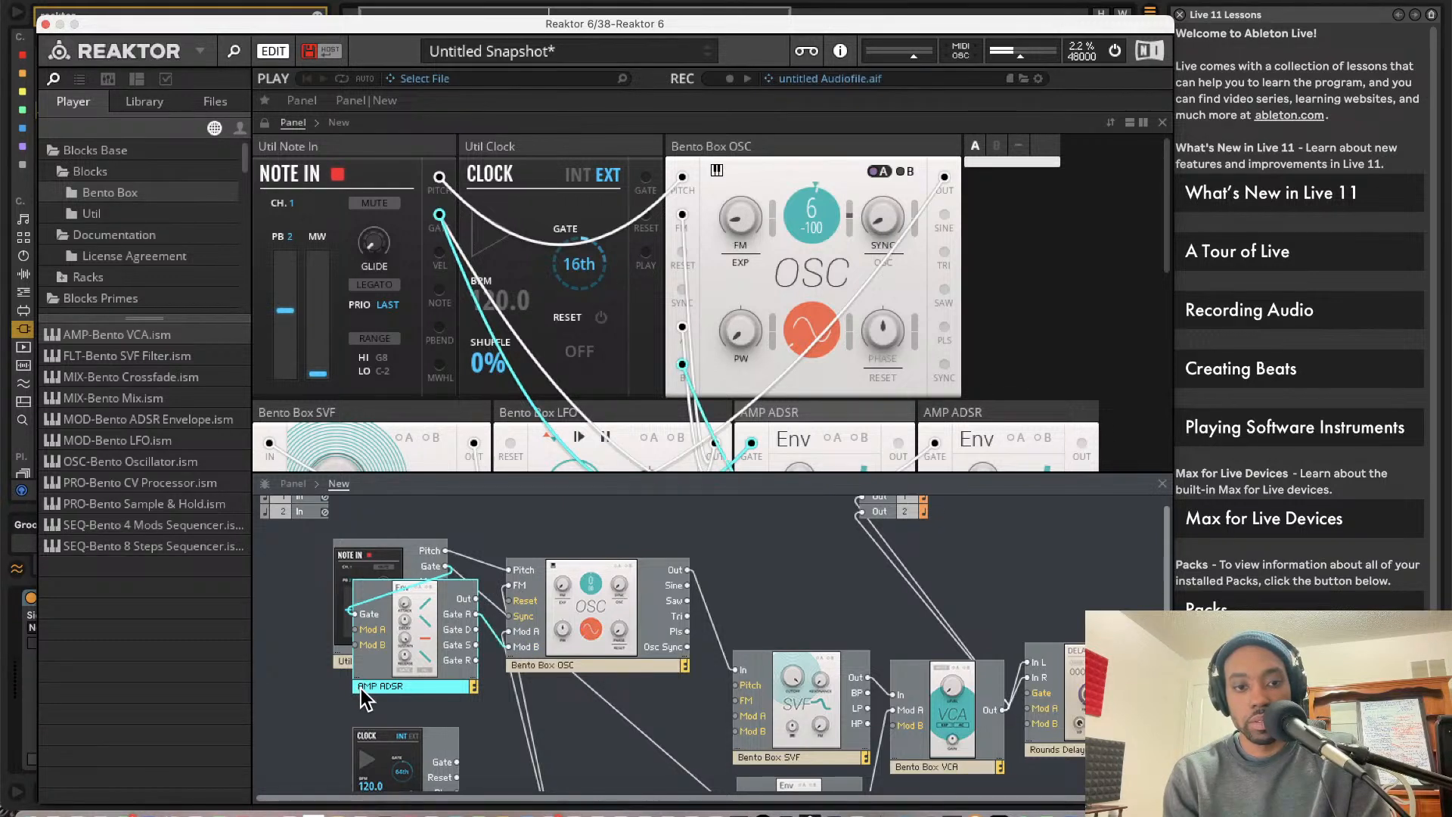
Rename the duplicated envelope as PITCH ADSR and move it down below the Note In outputs
{"action": "double_click", "coordinate": [361, 686]}
{"action": "key", "text": "BackSpace"}
{"action": "key", "text": "BackSpace"}
{"action": "key", "text": "BackSpace"}
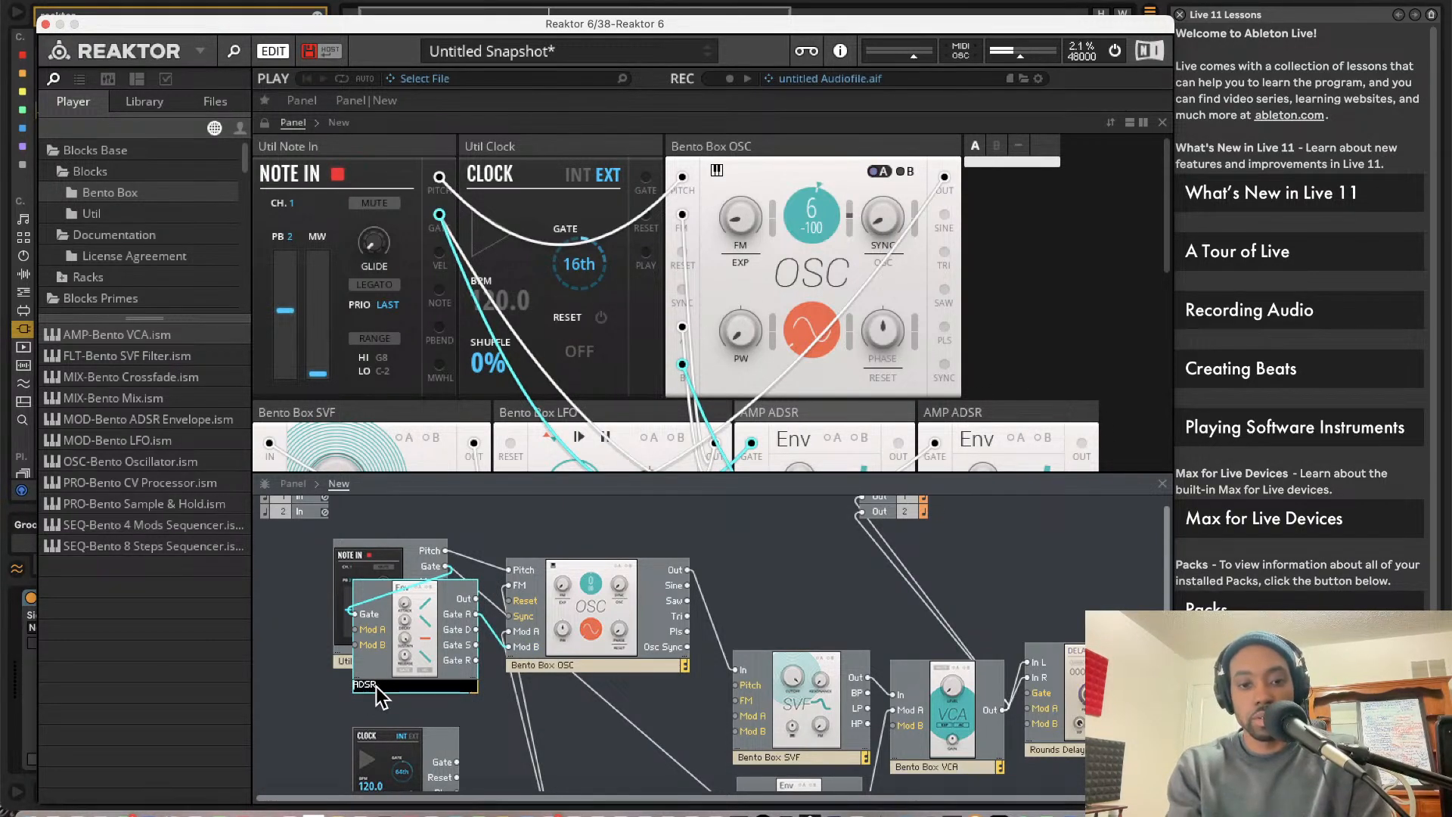
{"action": "type", "text": "Pi"}
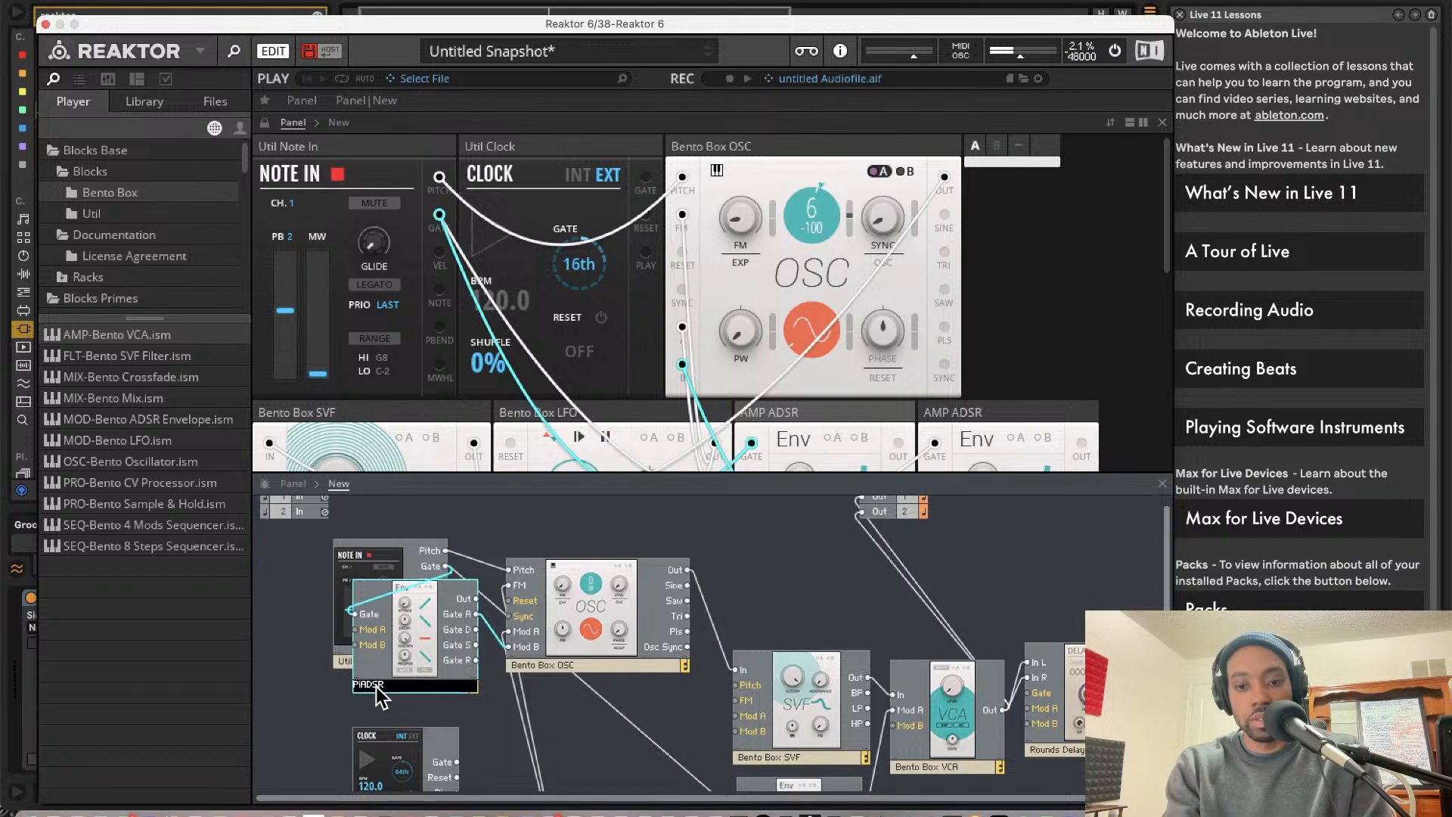
{"action": "type", "text": "tch"}
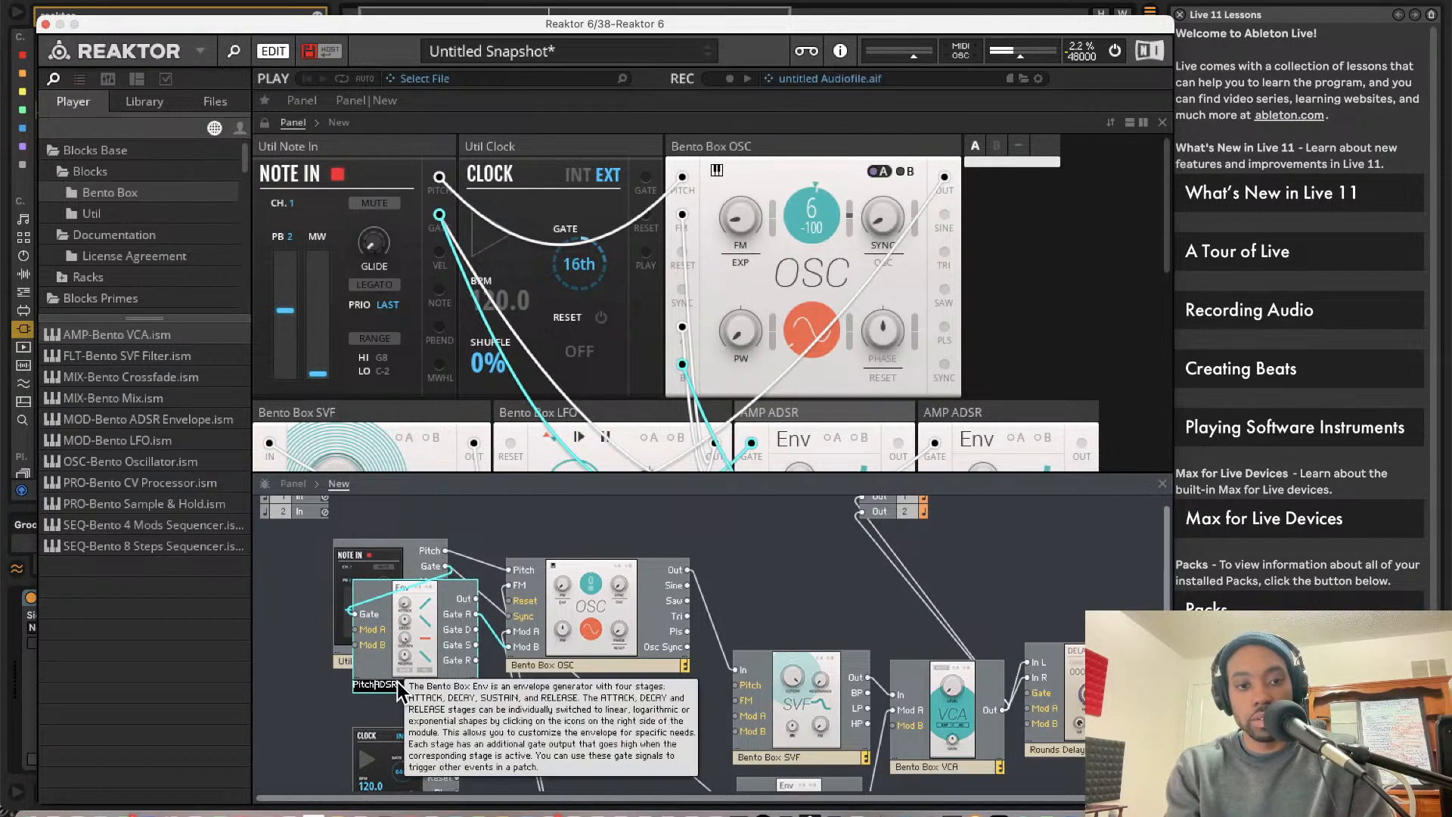
{"action": "type", "text": "t"}
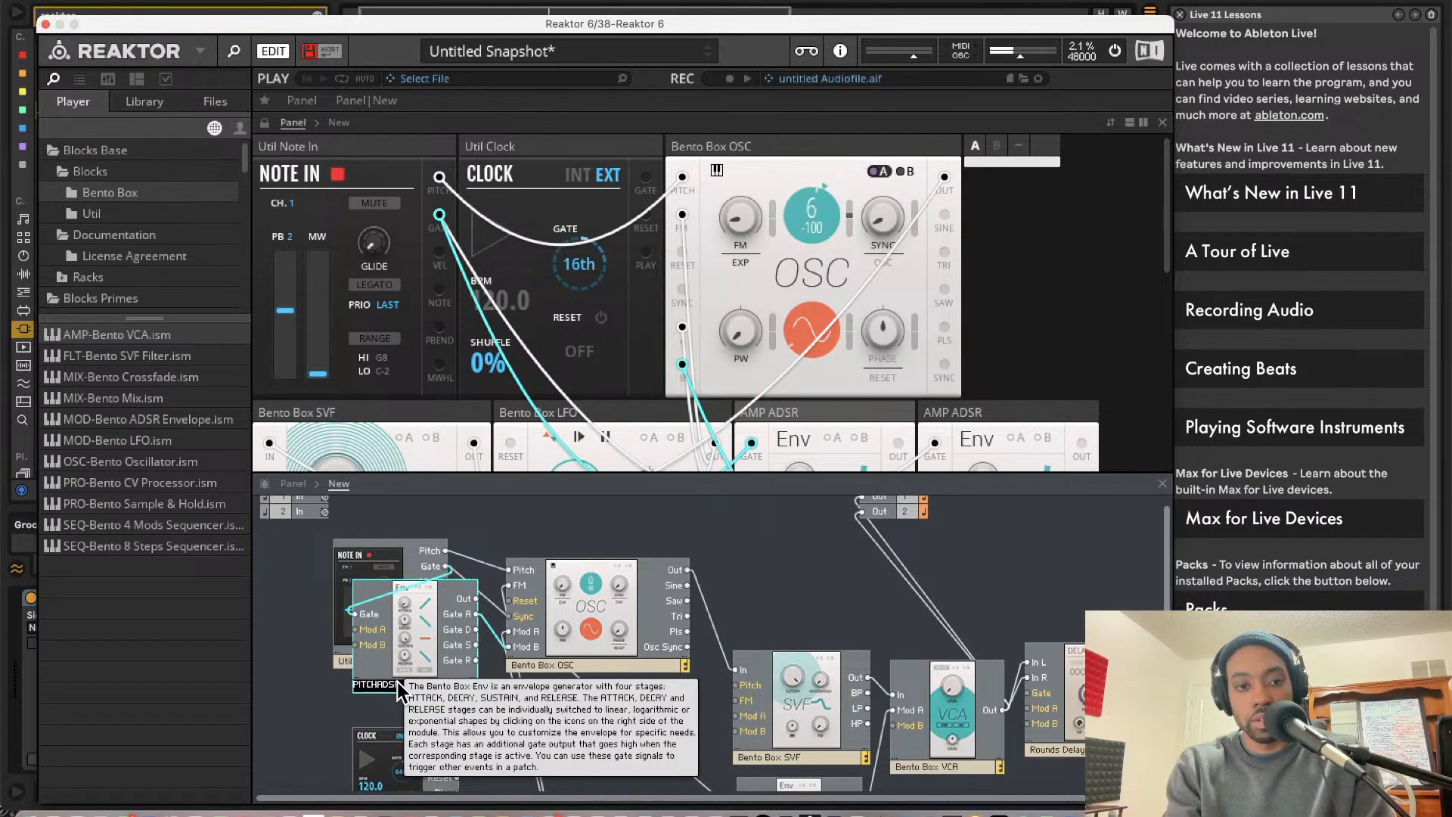
{"action": "key", "text": "Return"}
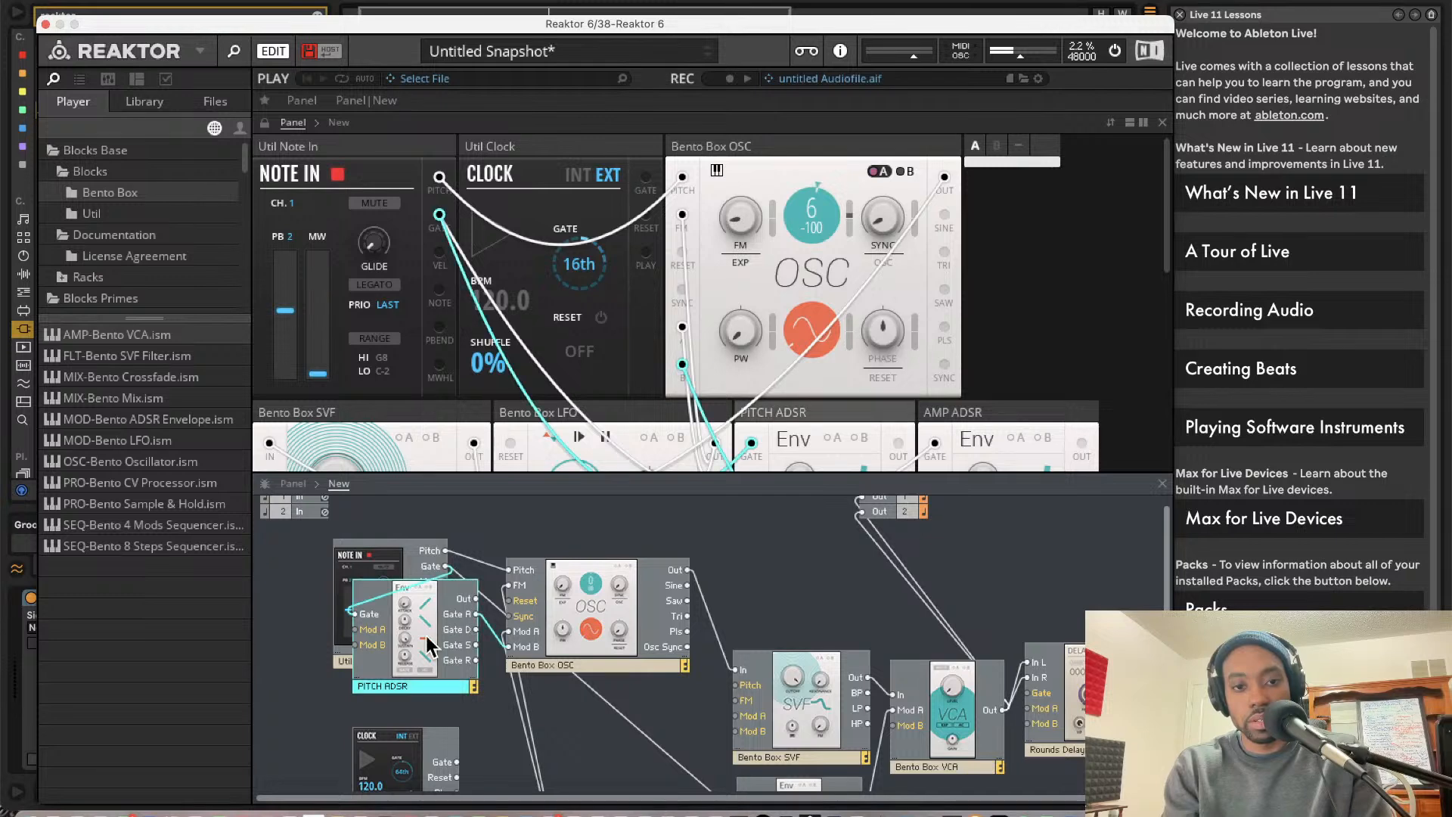
{"action": "left_click_drag", "start_coordinate": [425, 635], "coordinate": [431, 690]}
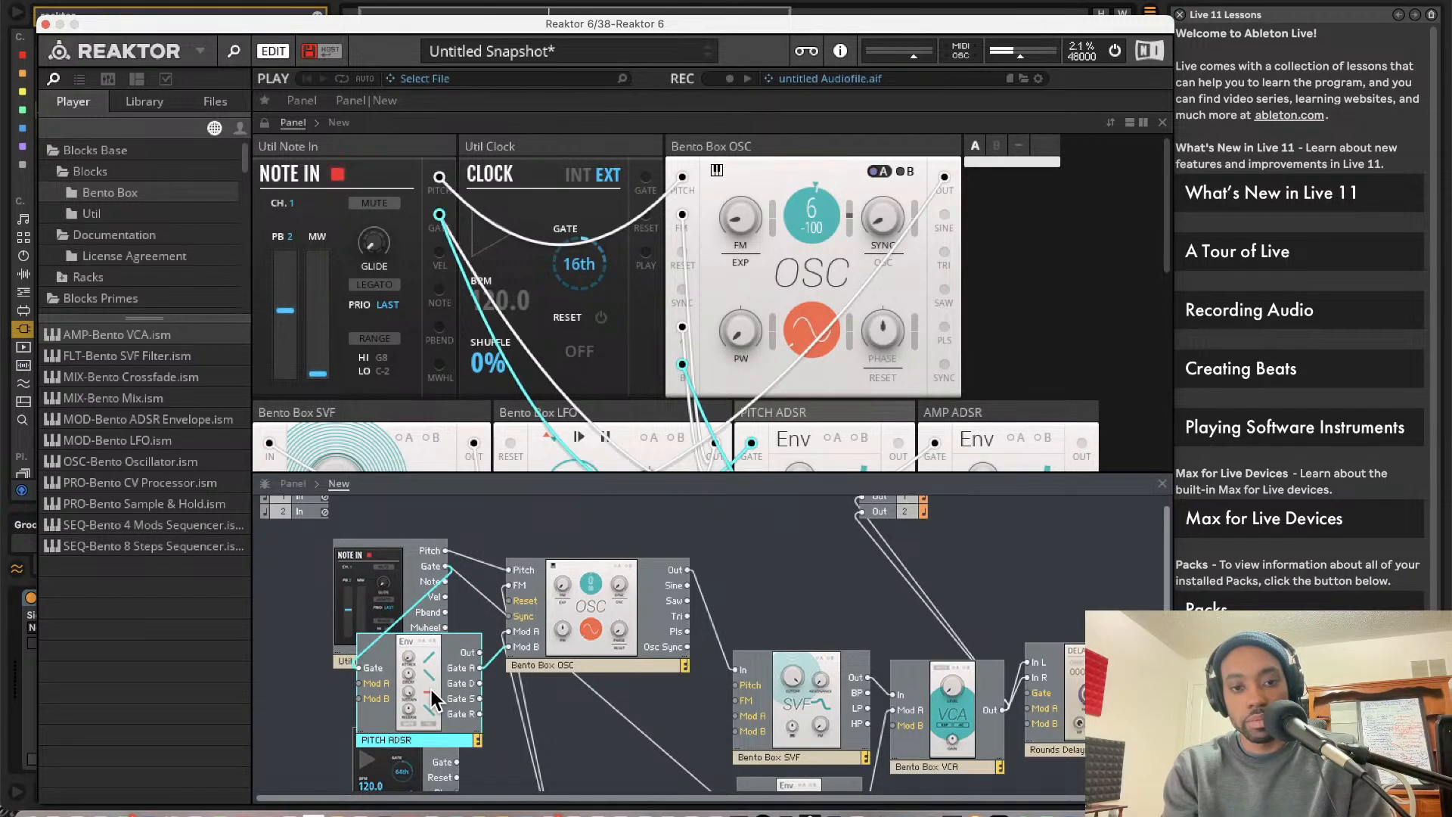
Turn the Bento Box VCA's level down, shift the Reaktor window lower, and raise the level slightly
{"action": "scroll", "coordinate": [687, 606], "scroll_direction": "down", "scroll_amount": 3}
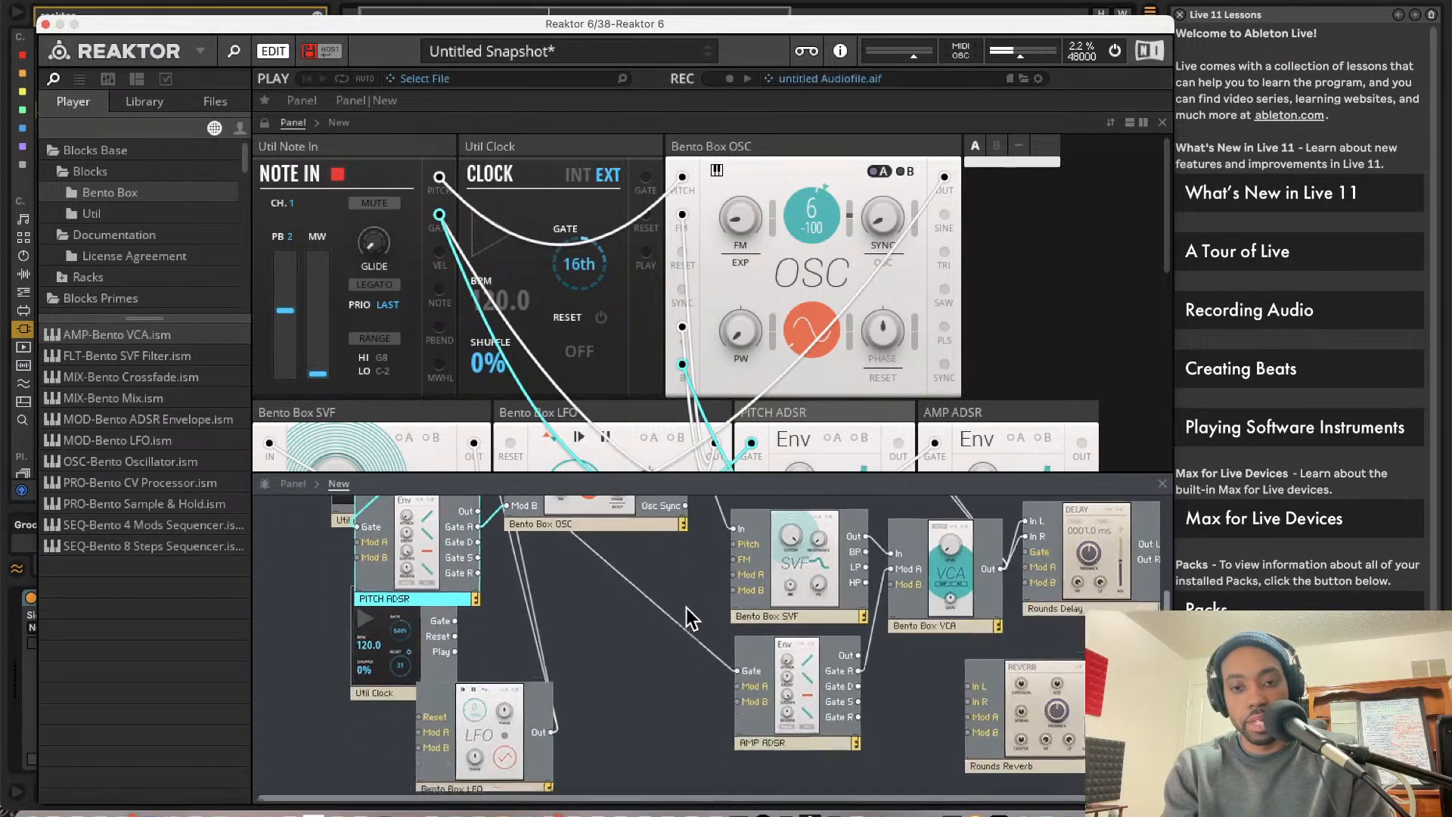
{"action": "scroll", "coordinate": [686, 614], "scroll_direction": "up", "scroll_amount": 4}
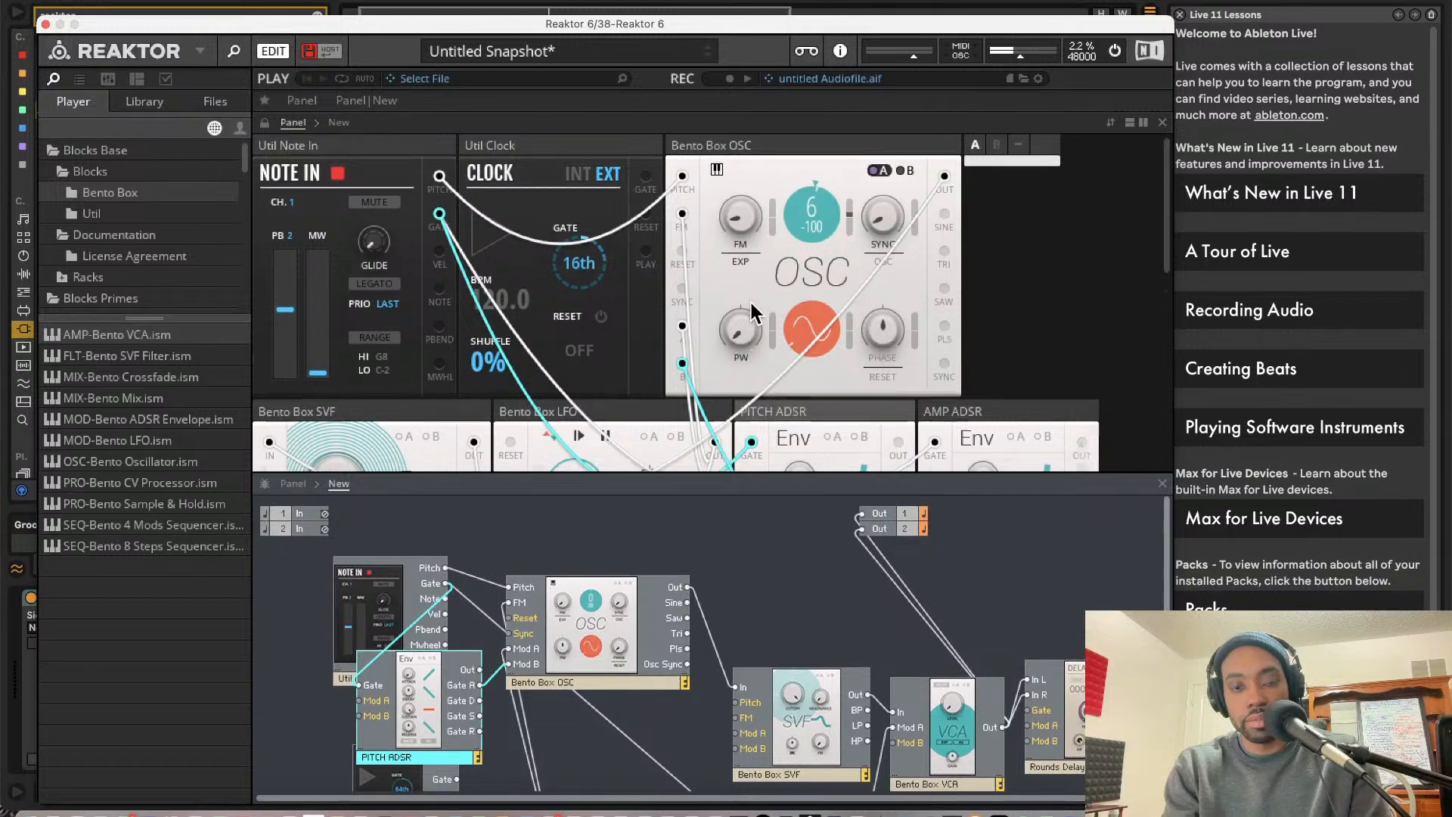
{"action": "scroll", "coordinate": [634, 350], "scroll_direction": "down", "scroll_amount": 3}
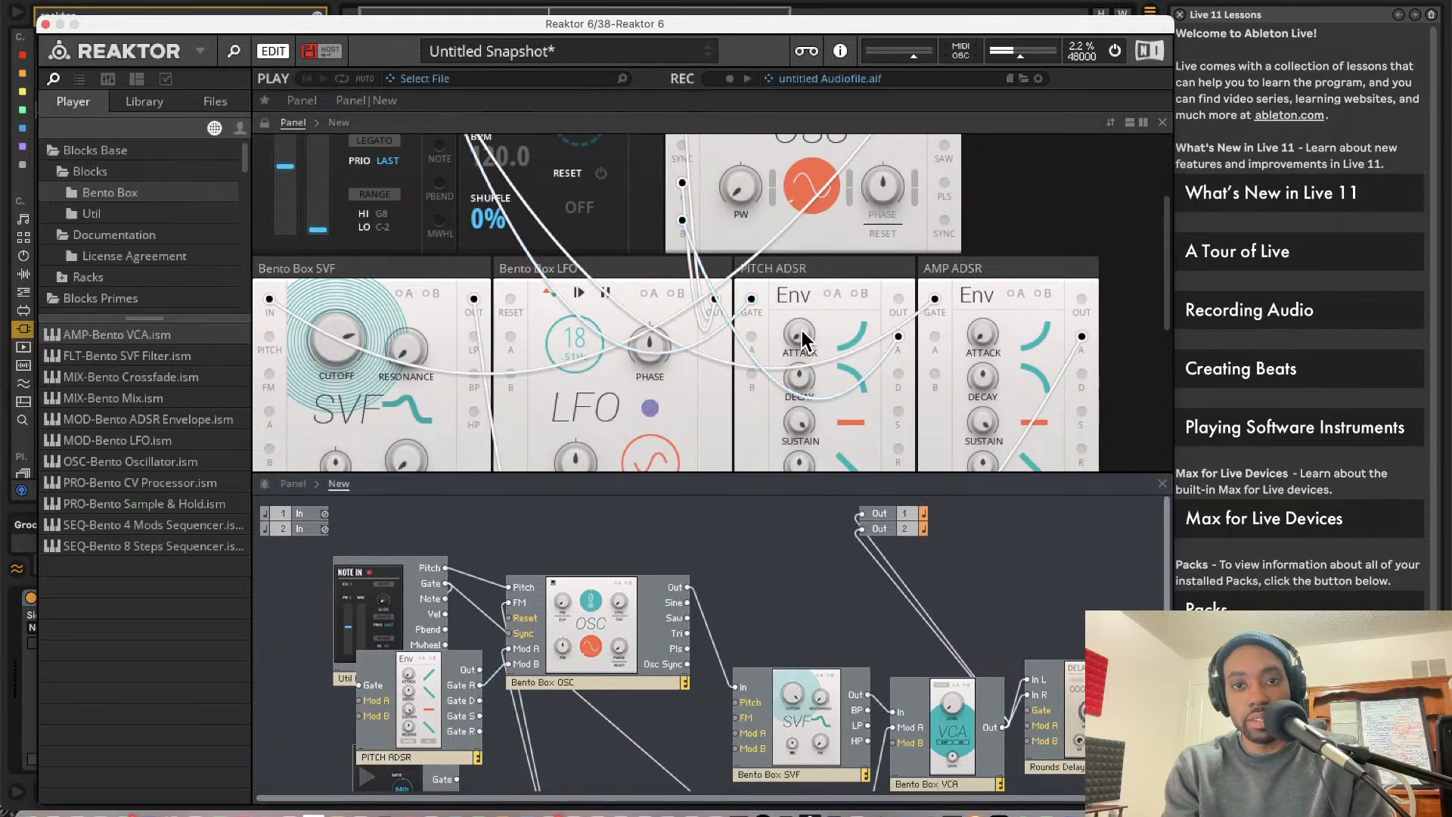
{"action": "scroll", "coordinate": [909, 227], "scroll_direction": "up", "scroll_amount": 3}
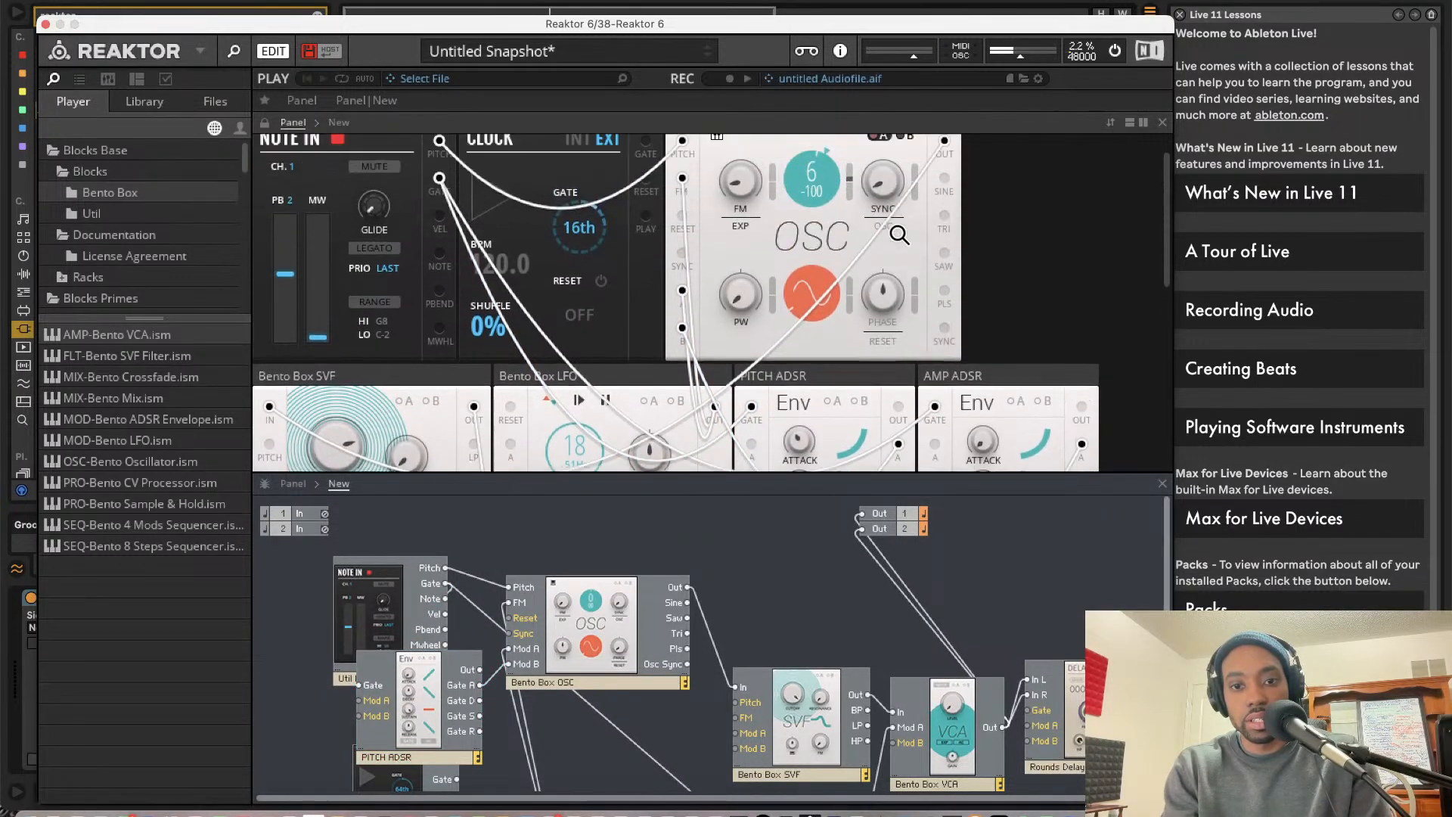
{"action": "scroll", "coordinate": [906, 304], "scroll_direction": "down", "scroll_amount": 9}
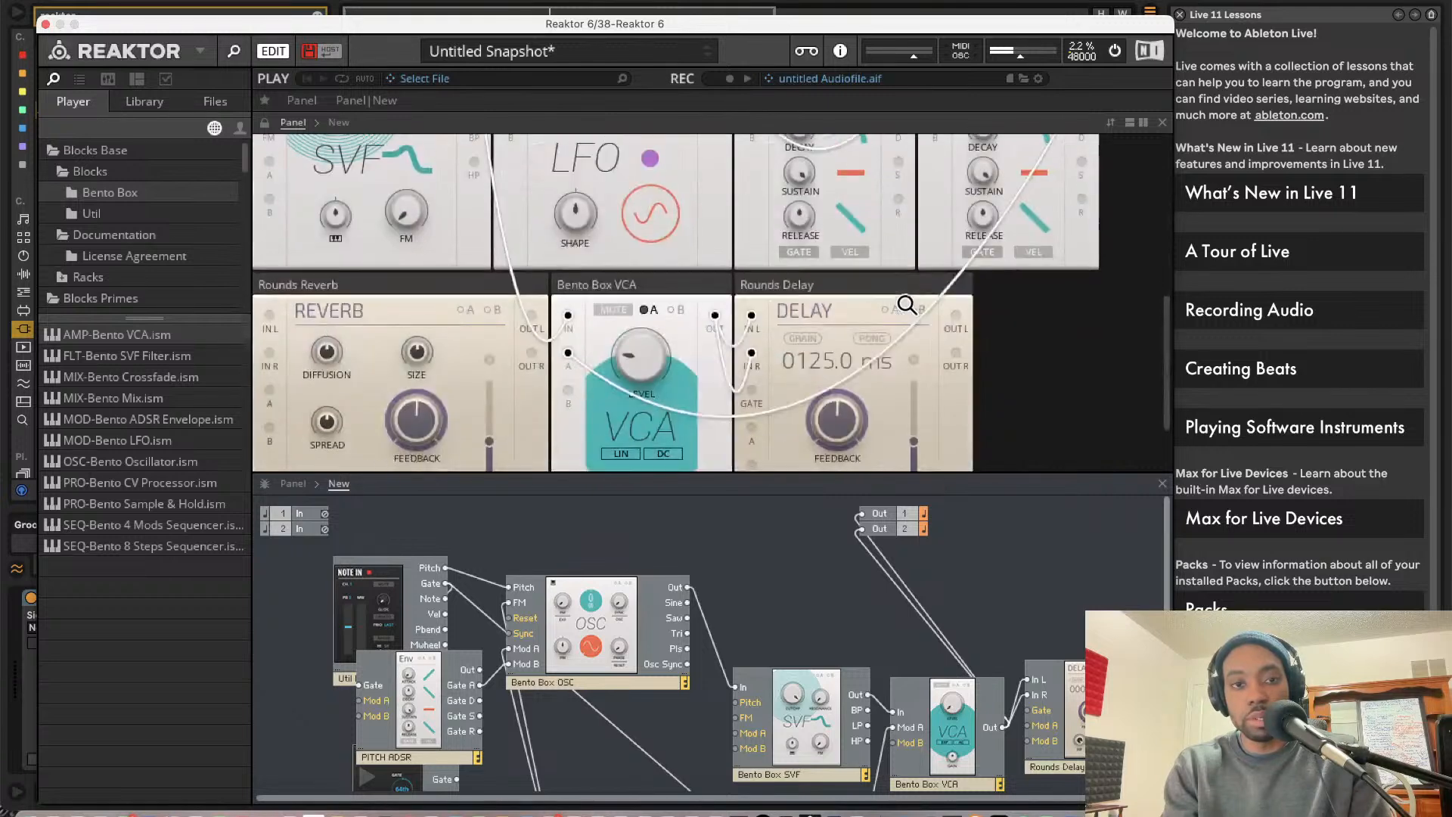
{"action": "left_click_drag", "start_coordinate": [640, 329], "coordinate": [660, 381]}
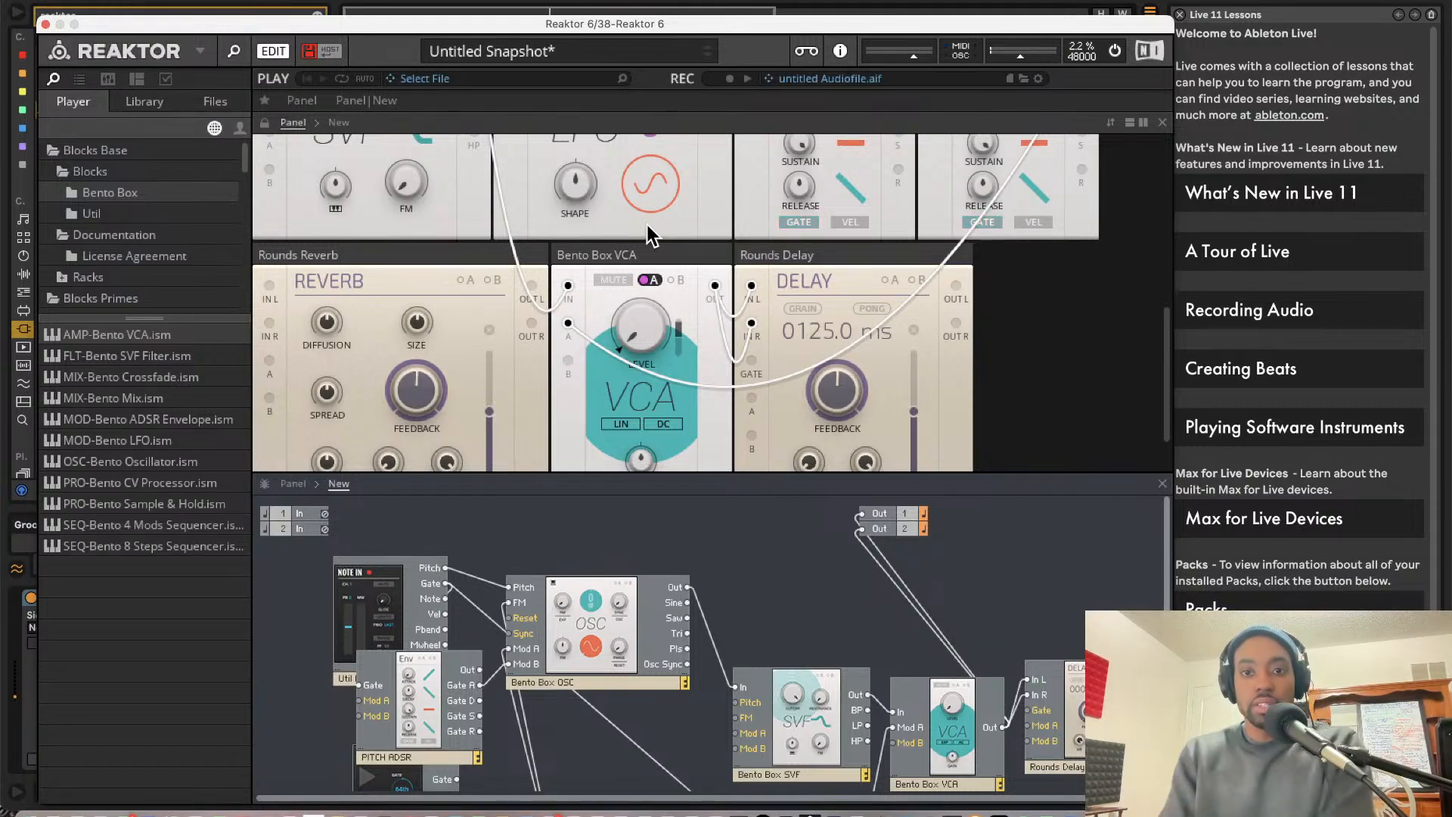
{"action": "left_click_drag", "start_coordinate": [739, 31], "coordinate": [699, 97]}
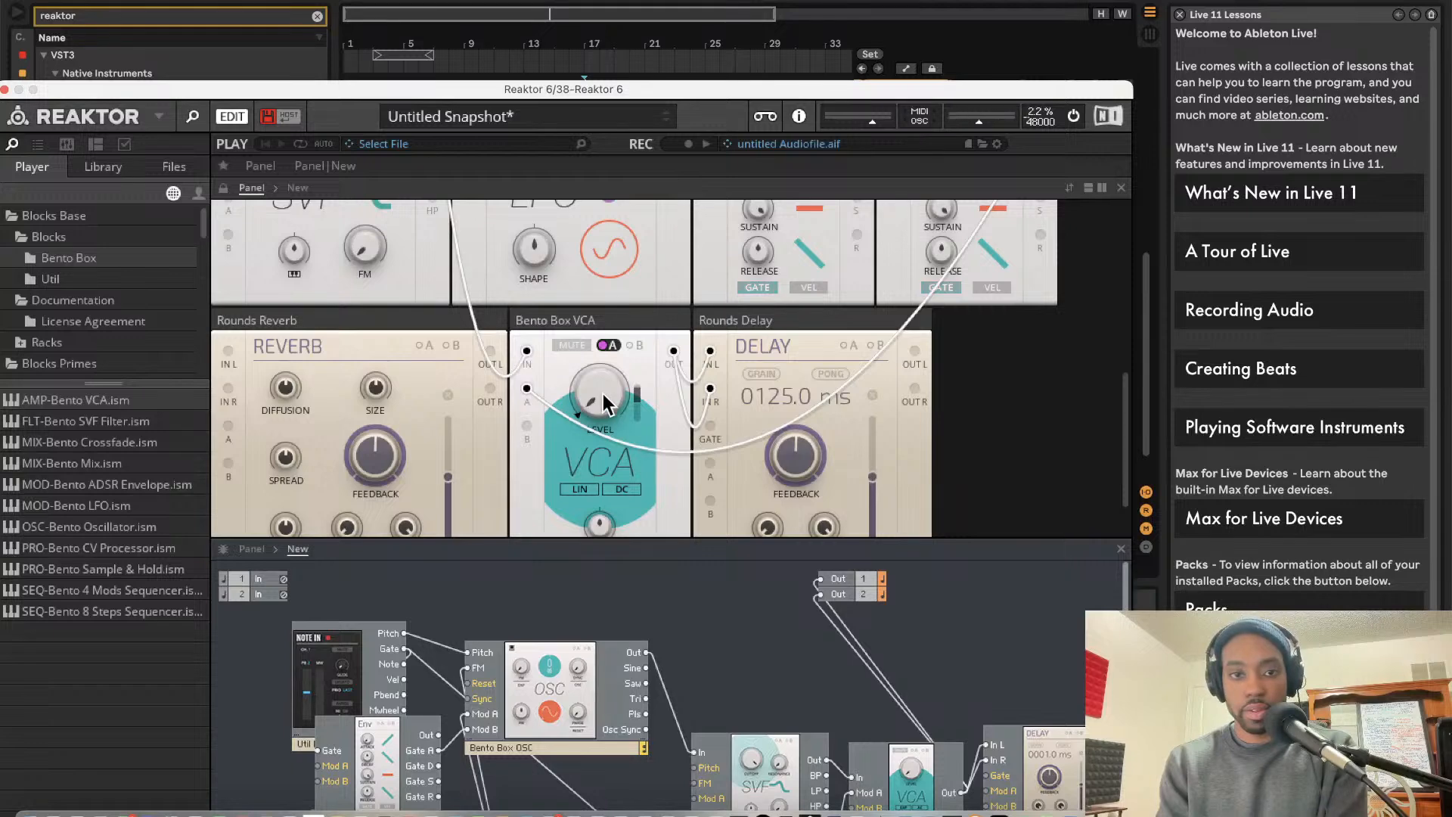
{"action": "left_click_drag", "start_coordinate": [603, 394], "coordinate": [576, 359]}
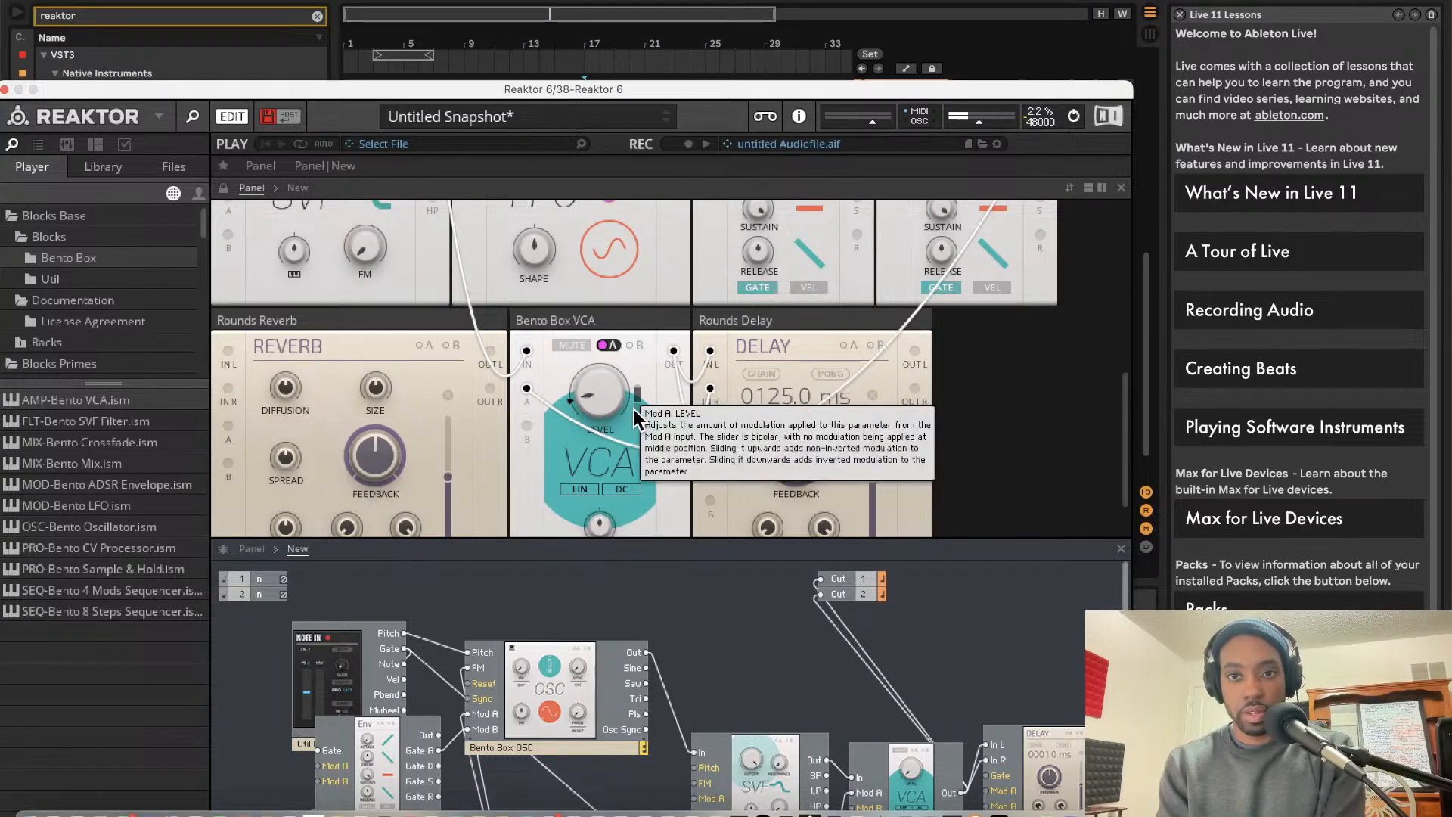
Set the AMP ADSR's attack to 9.99 s and hide the plug-in window to return to Ableton Live
{"action": "scroll", "coordinate": [652, 375], "scroll_direction": "up", "scroll_amount": 4}
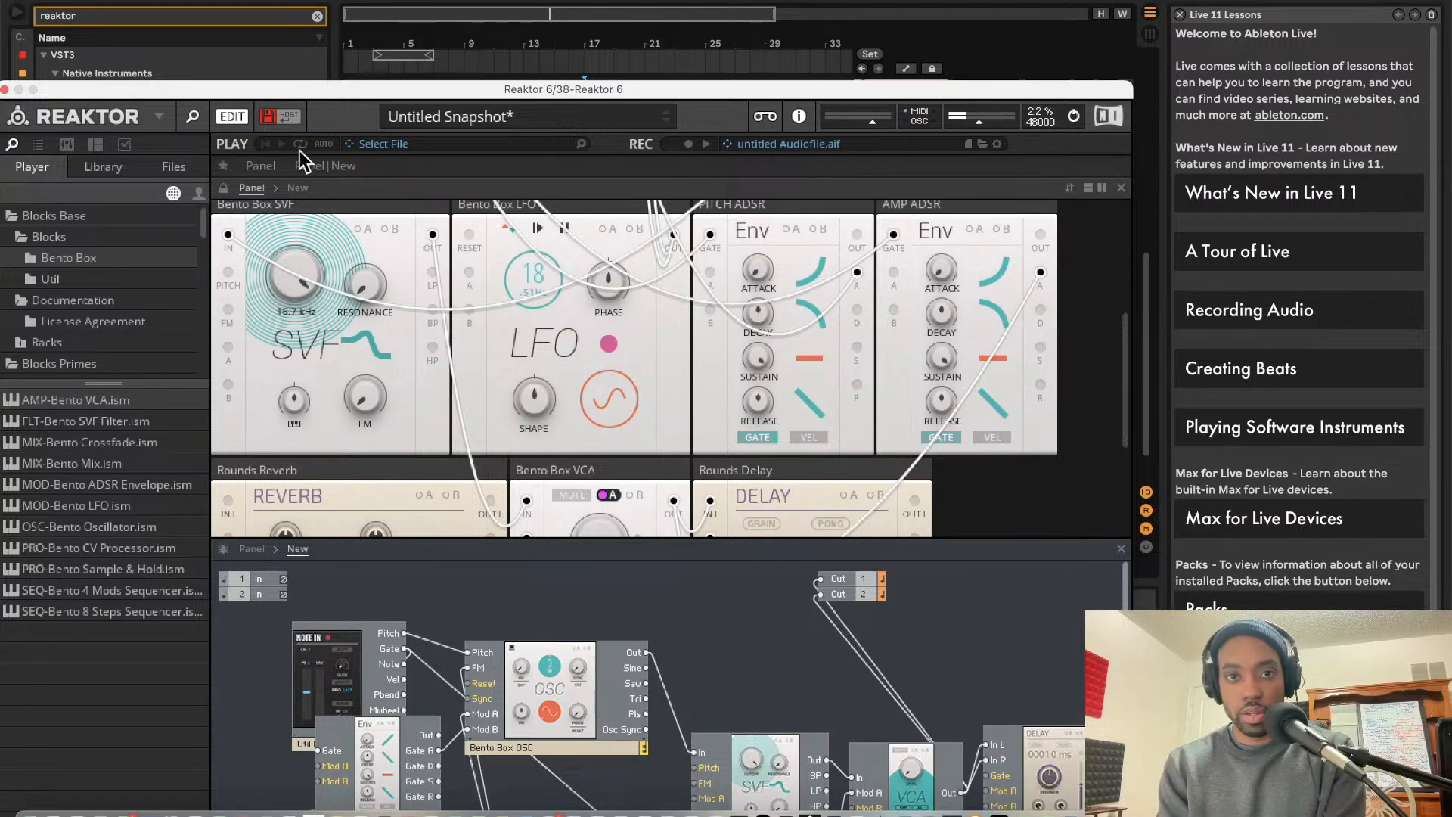
{"action": "left_click_drag", "start_coordinate": [937, 266], "coordinate": [901, 119]}
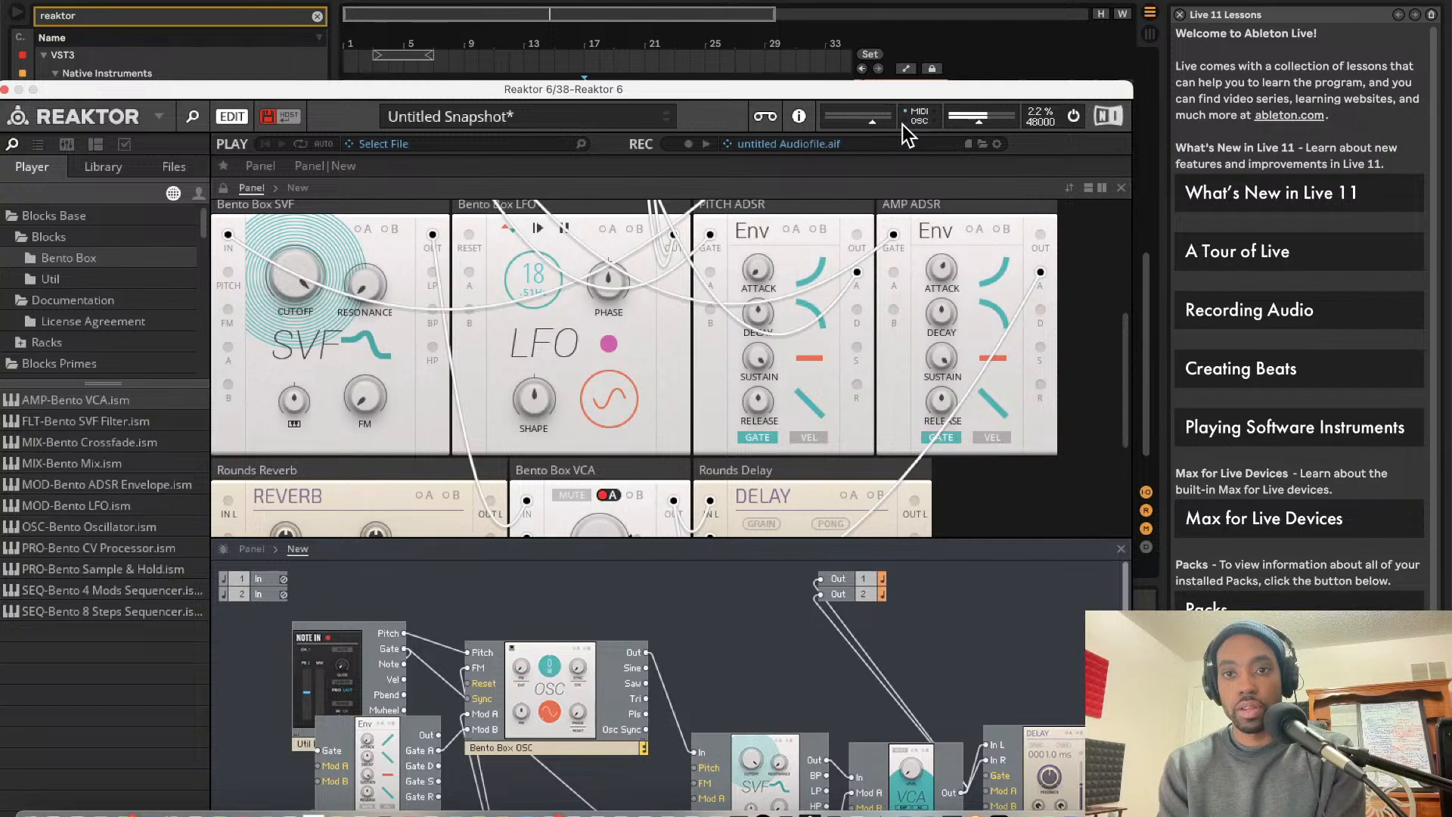
{"action": "left_click_drag", "start_coordinate": [946, 274], "coordinate": [941, 200]}
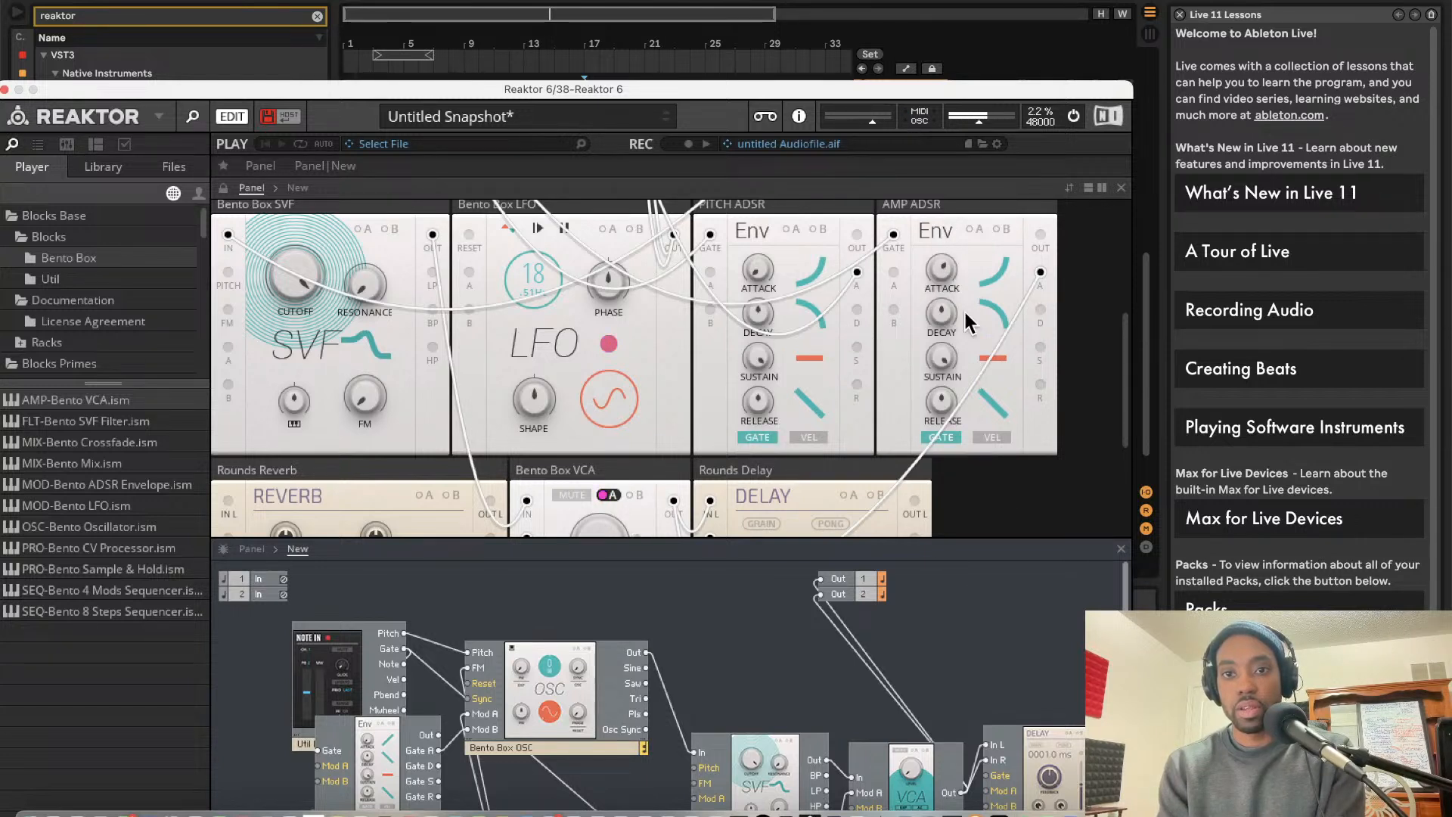
{"action": "left_click_drag", "start_coordinate": [942, 272], "coordinate": [913, 563]}
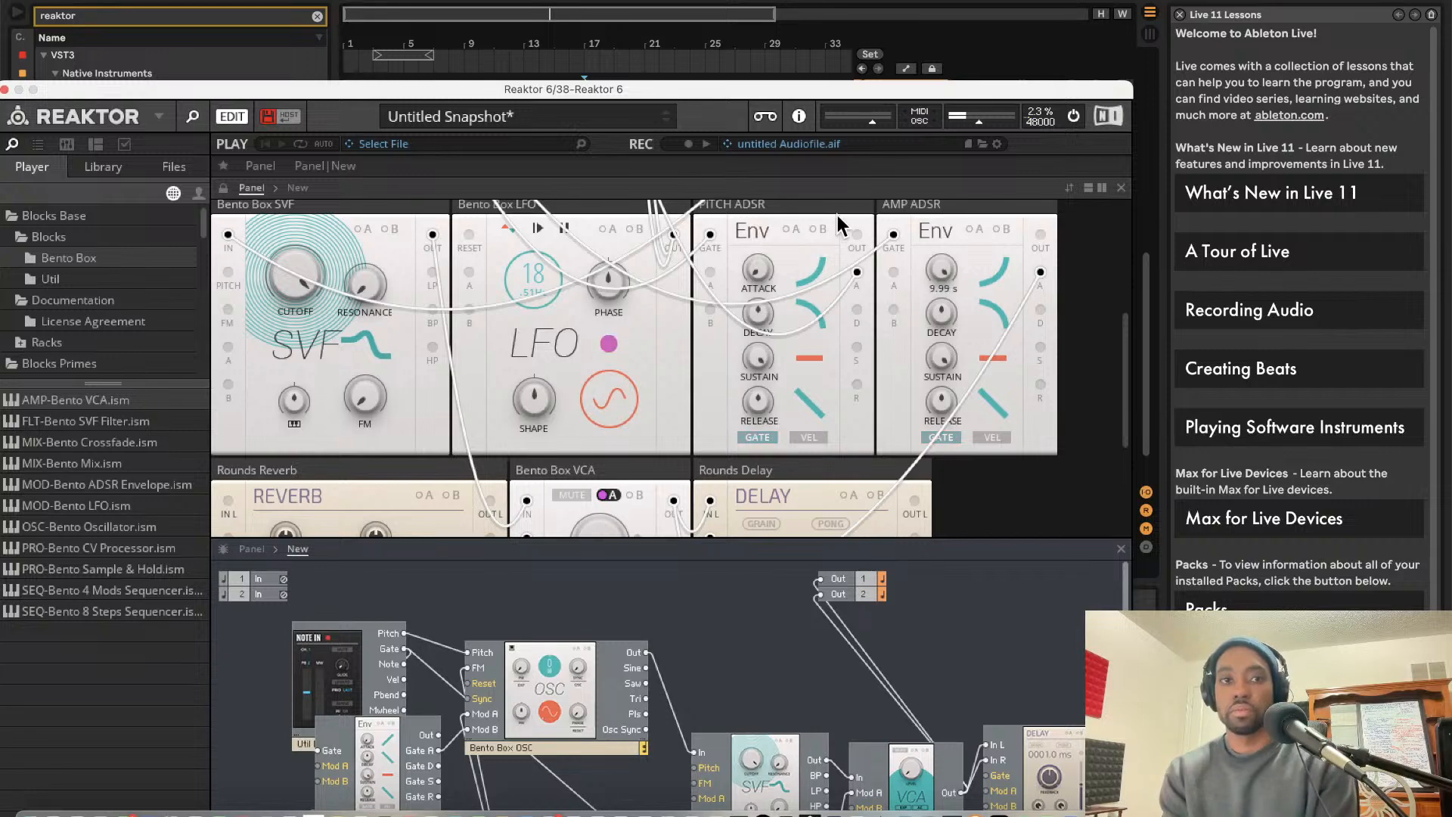
{"action": "key", "text": "alt+super+p"}
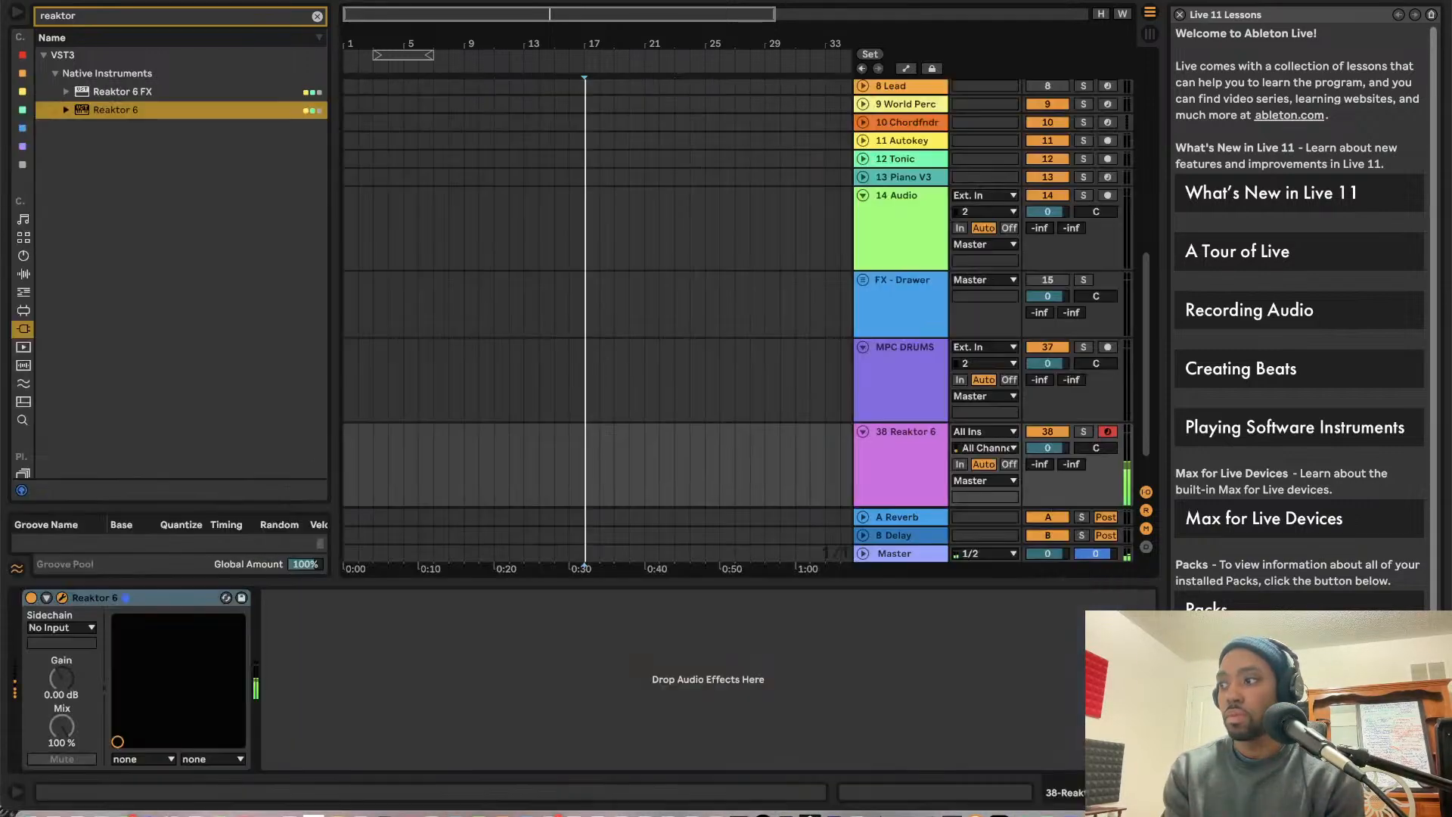
Reopen the Reaktor 6 plug-in window from its track in Live and move it up so more of the structure shows
{"action": "key", "text": "ctrl+Left"}
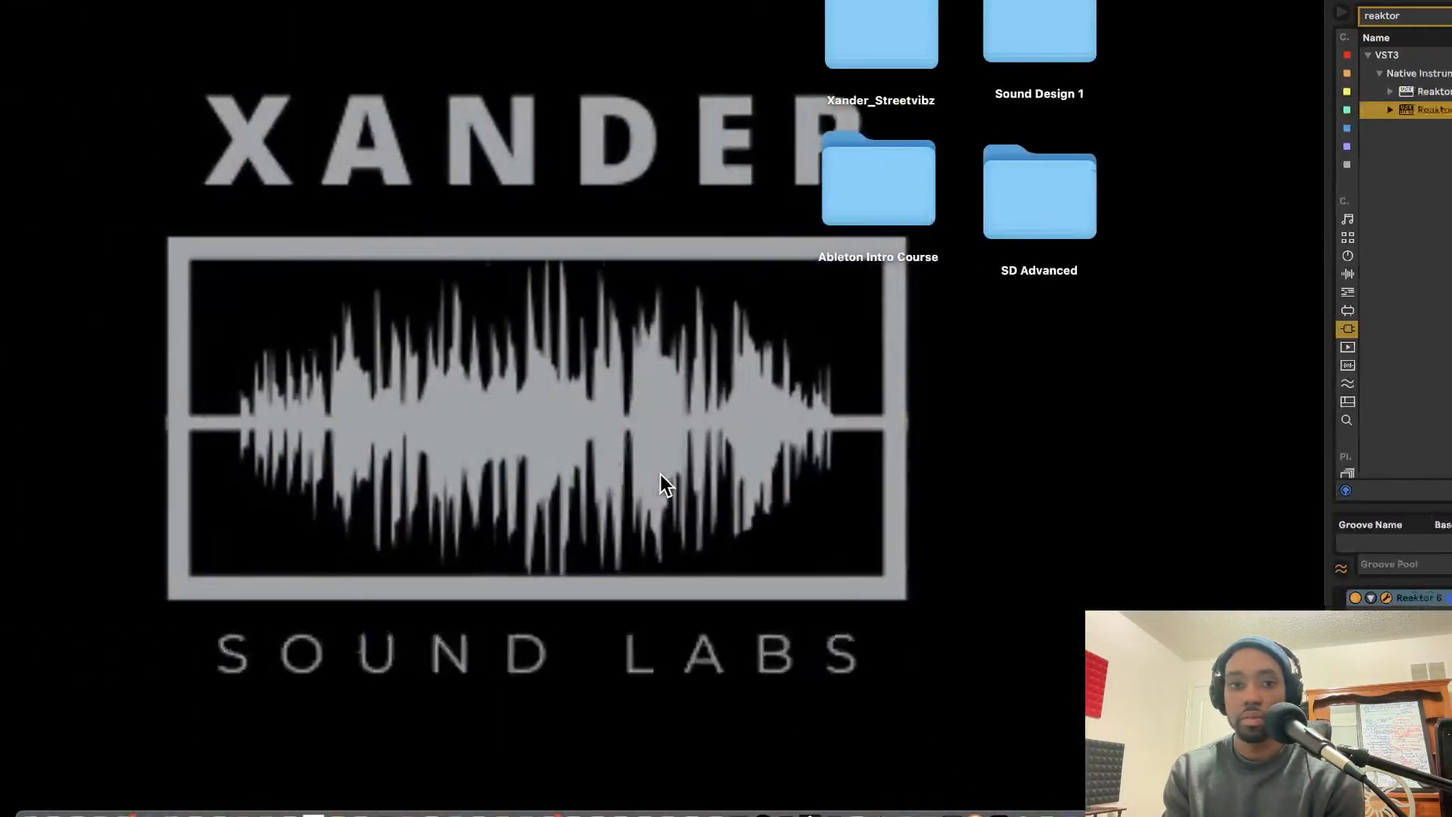
{"action": "key", "text": "ctrl+Right"}
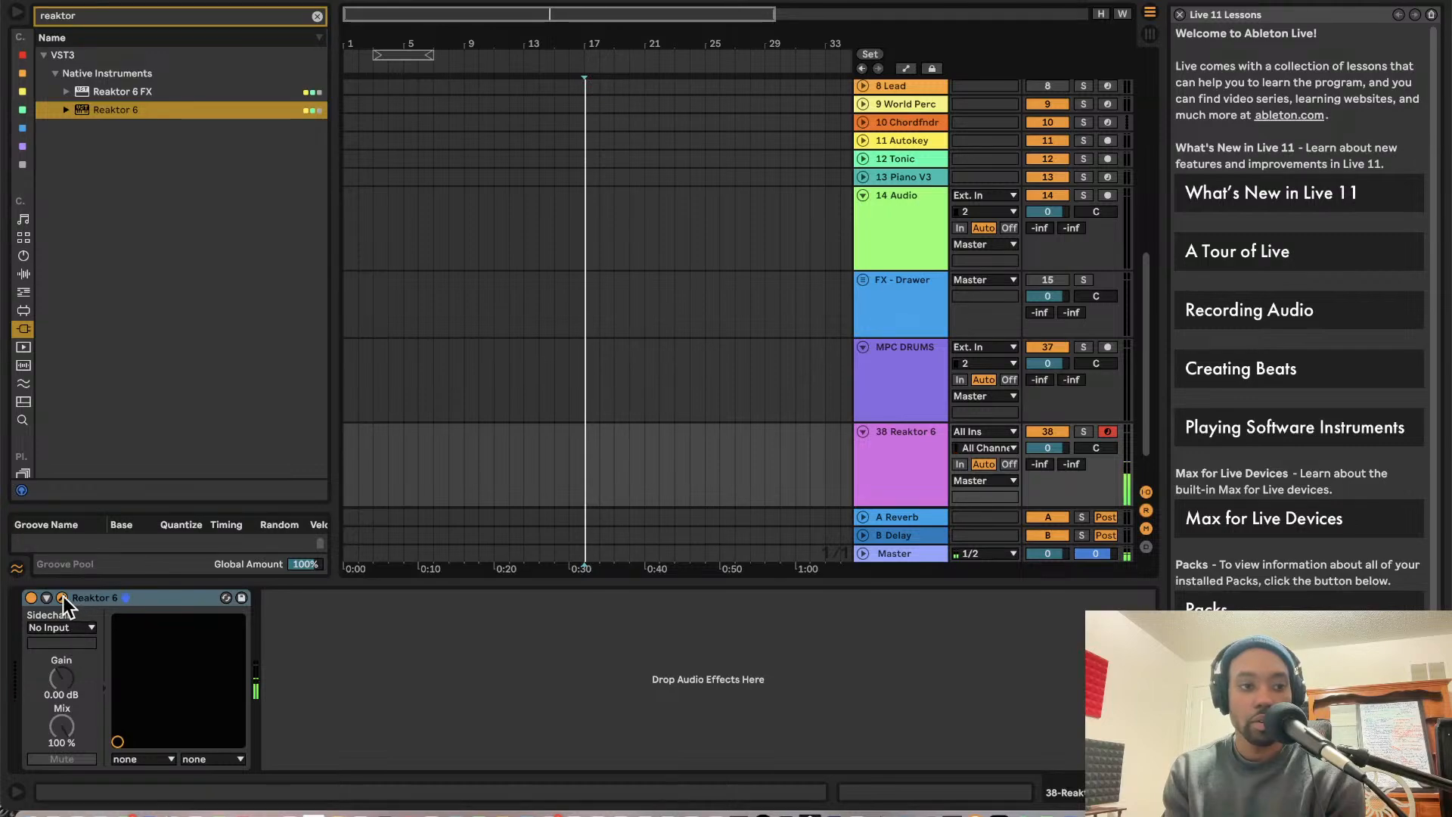
{"action": "left_click", "coordinate": [67, 597]}
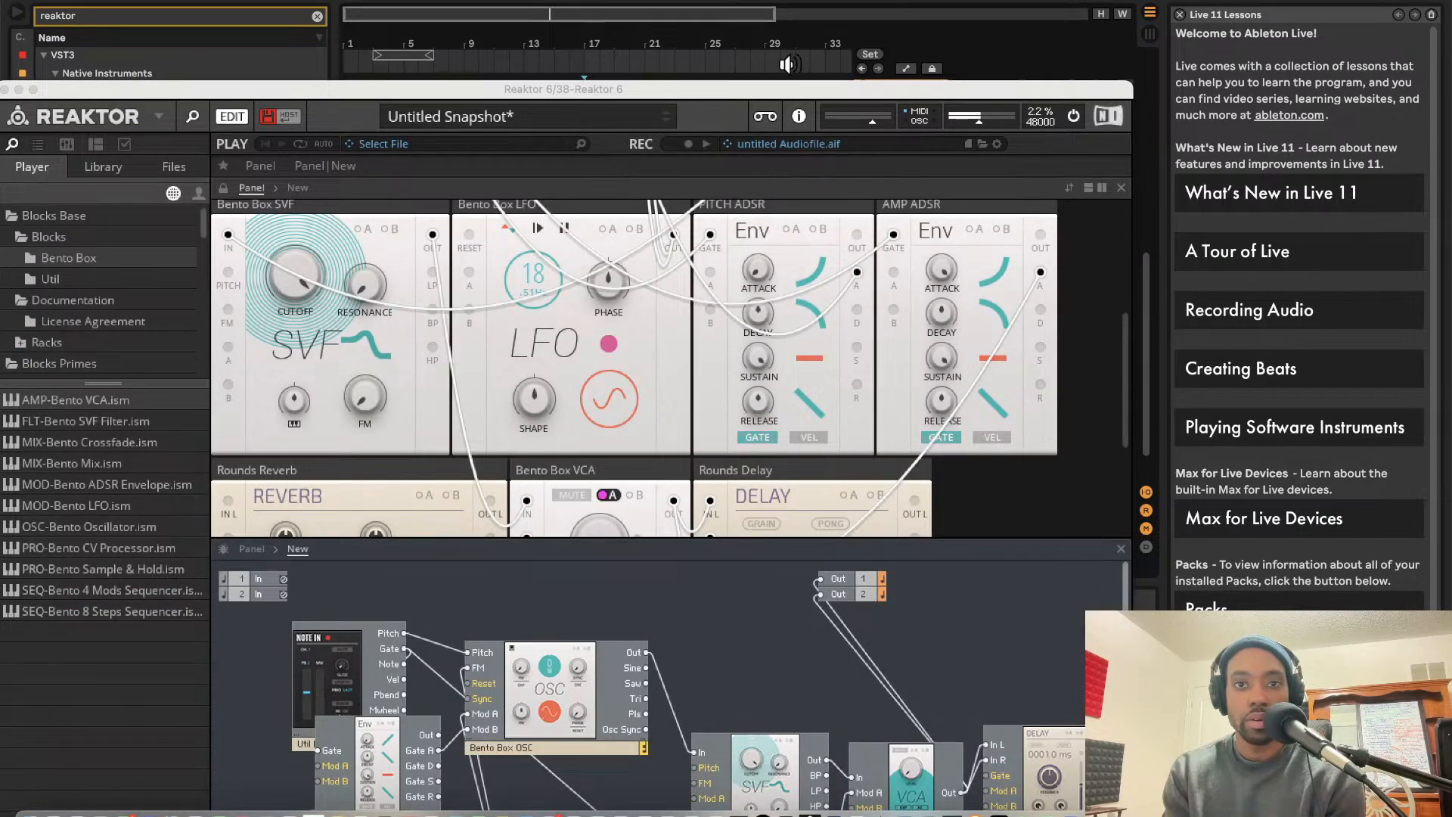
{"action": "left_click_drag", "start_coordinate": [787, 86], "coordinate": [763, 43]}
{"action": "scroll", "coordinate": [642, 279], "scroll_direction": "up", "scroll_amount": 5}
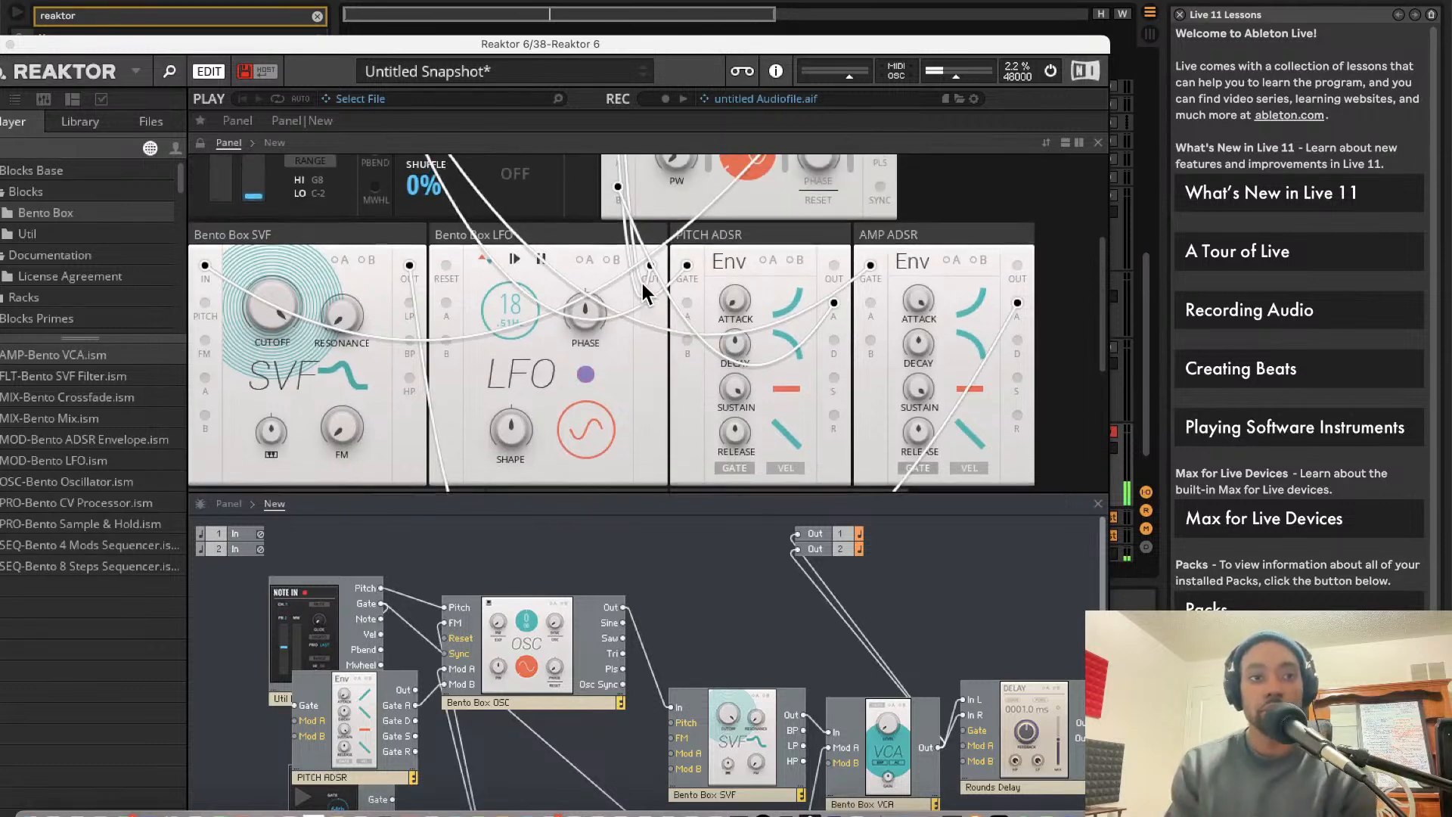
{"action": "scroll", "coordinate": [642, 280], "scroll_direction": "up", "scroll_amount": 4}
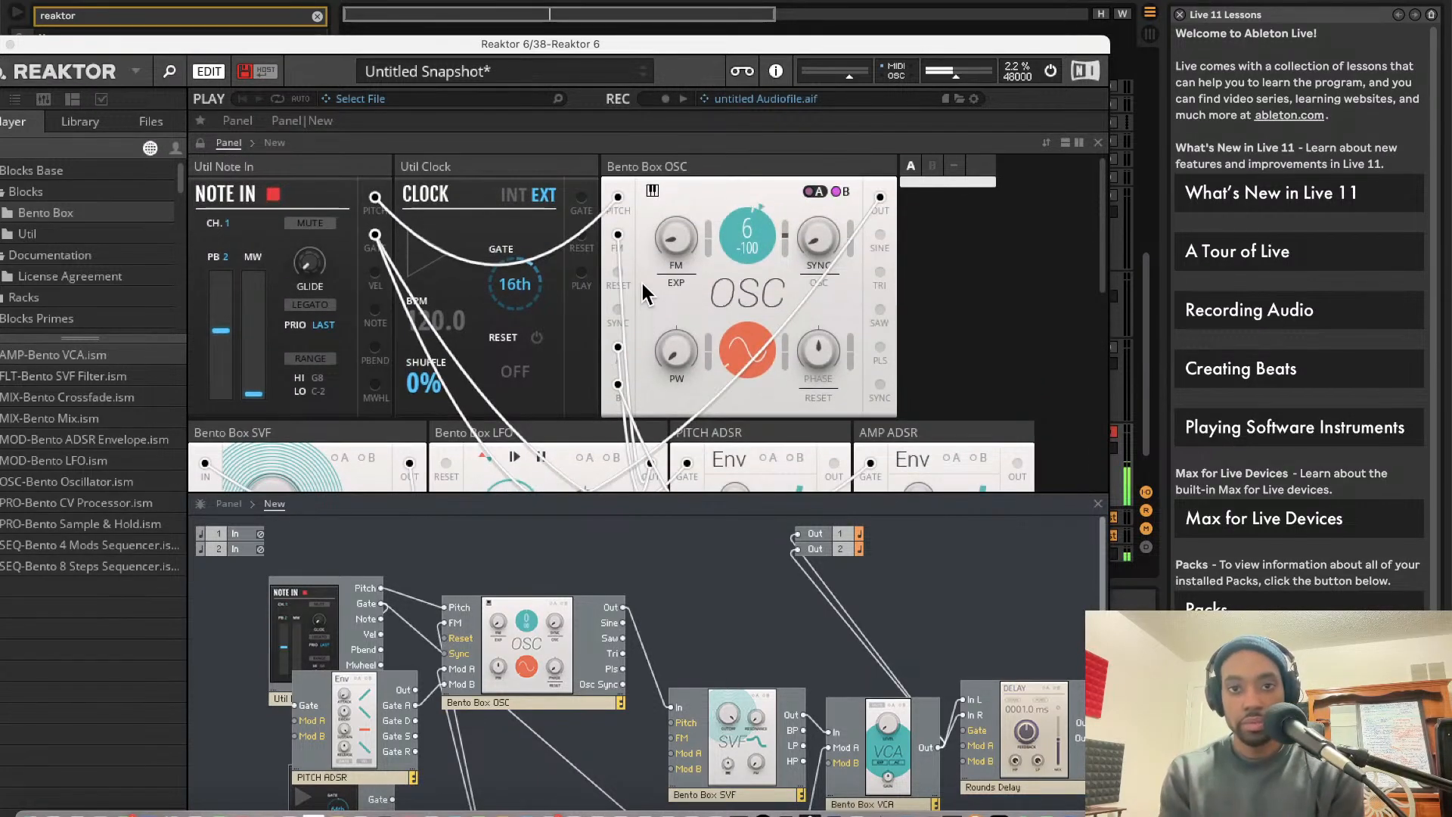
Connect the Rounds Delay's Out L to output 1 and its Out R to output 2 in the structure
{"action": "scroll", "coordinate": [642, 279], "scroll_direction": "down", "scroll_amount": 6}
{"action": "scroll", "coordinate": [641, 279], "scroll_direction": "down", "scroll_amount": 9}
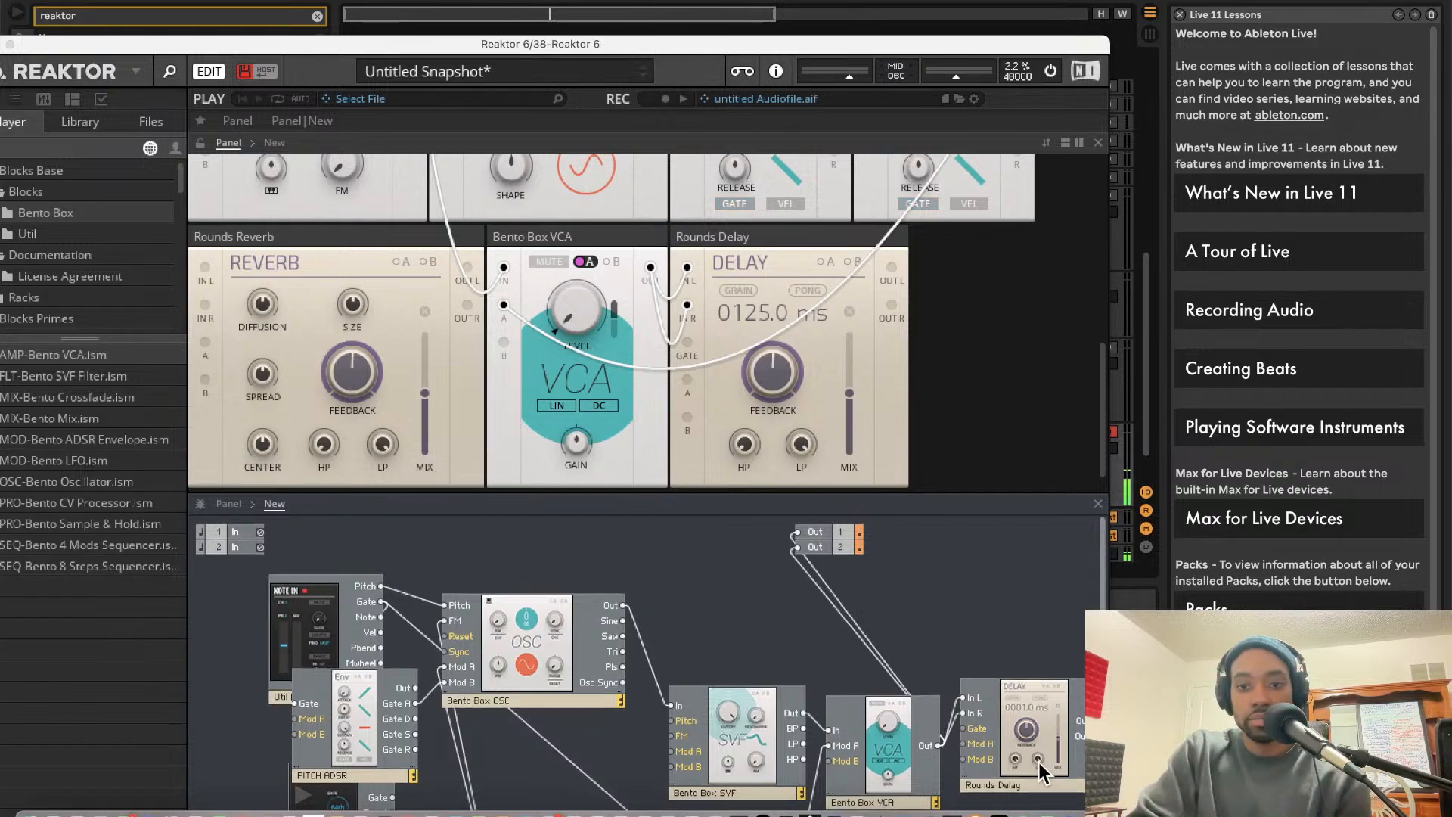
{"action": "scroll", "coordinate": [1038, 681], "scroll_direction": "down", "scroll_amount": 2}
{"action": "scroll", "coordinate": [1040, 669], "scroll_direction": "right", "scroll_amount": 2}
{"action": "left_click_drag", "start_coordinate": [1078, 703], "coordinate": [773, 500]}
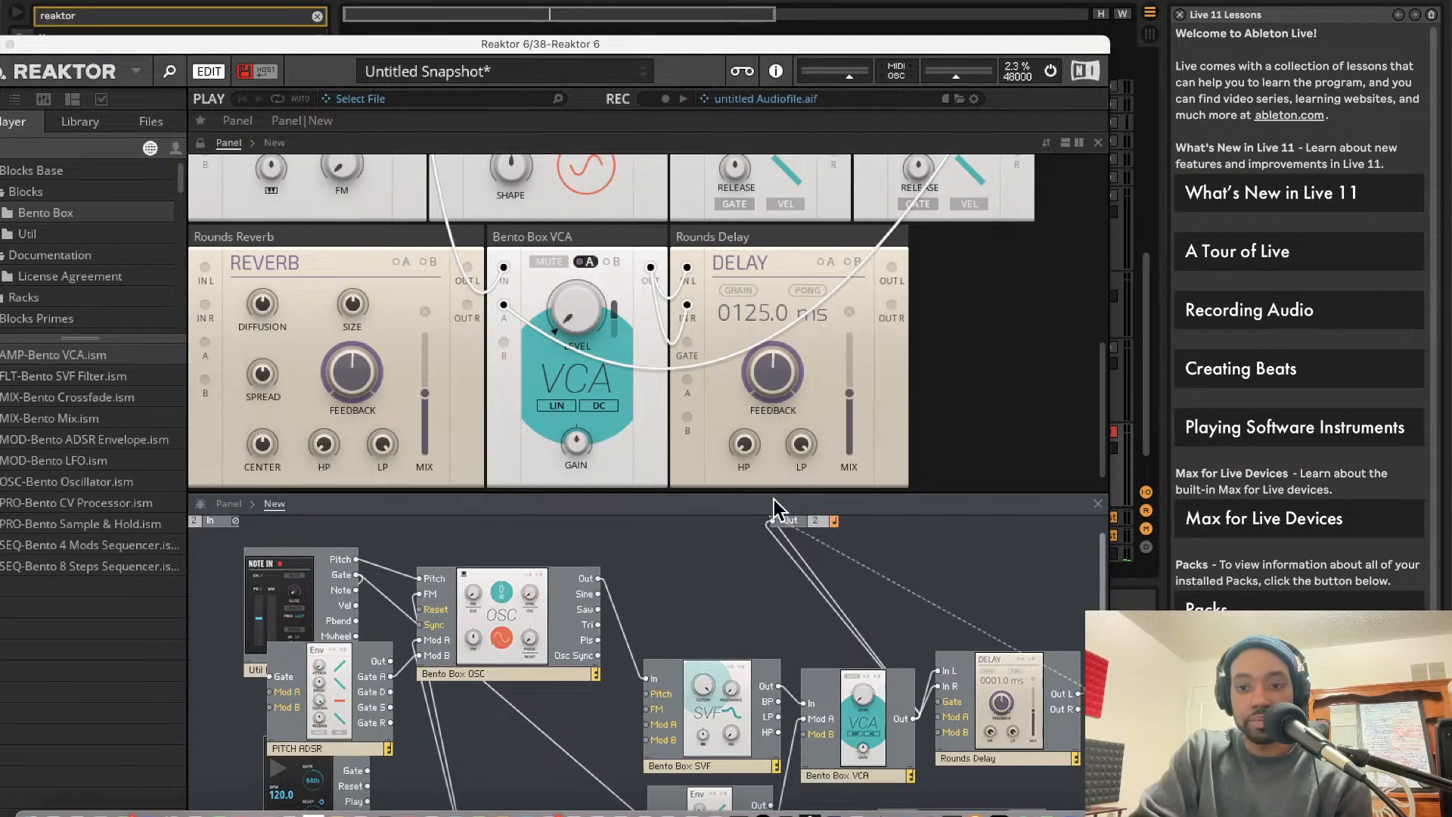
{"action": "scroll", "coordinate": [774, 517], "scroll_direction": "up", "scroll_amount": 1}
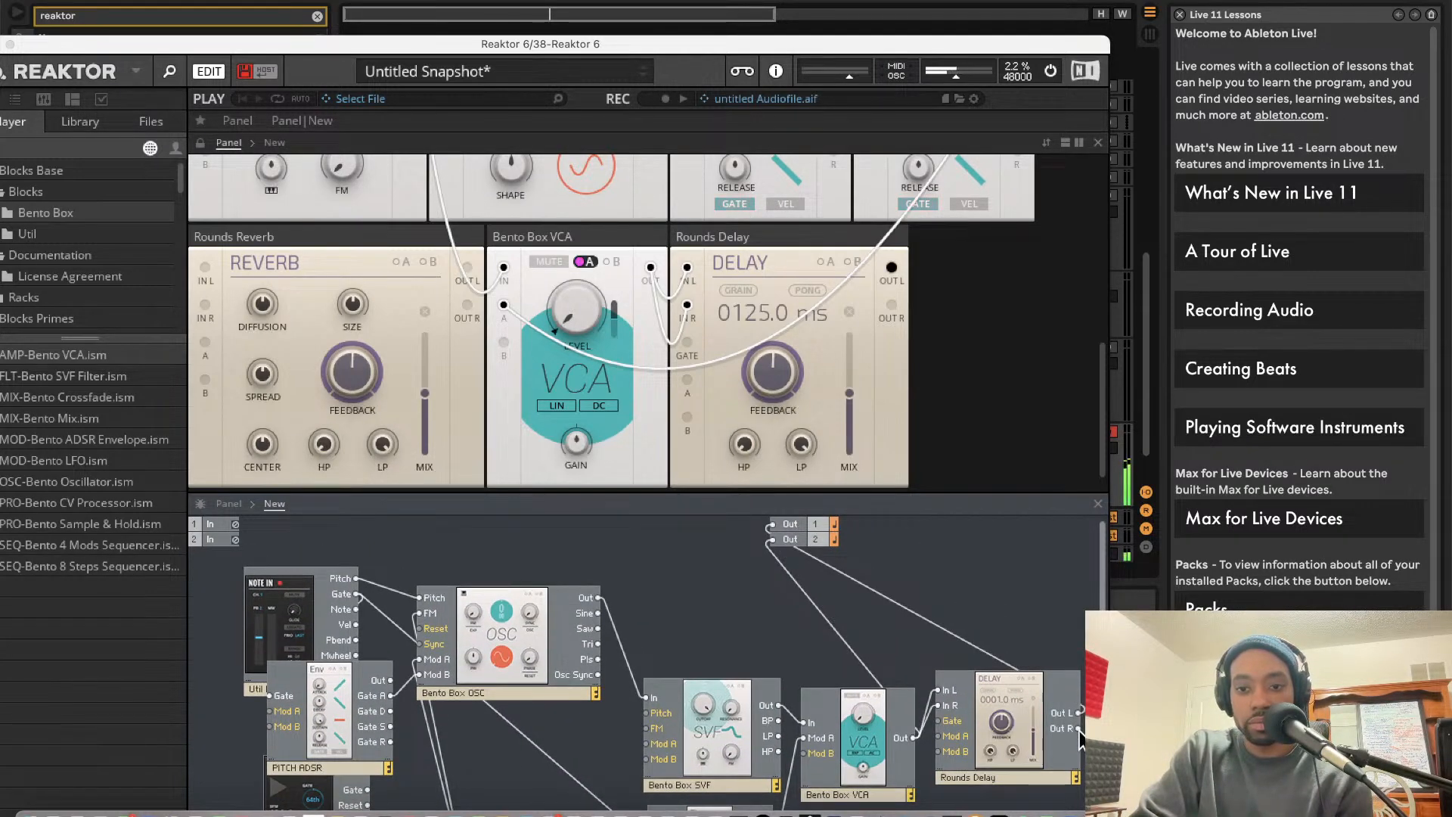
{"action": "left_click_drag", "start_coordinate": [1081, 664], "coordinate": [776, 550]}
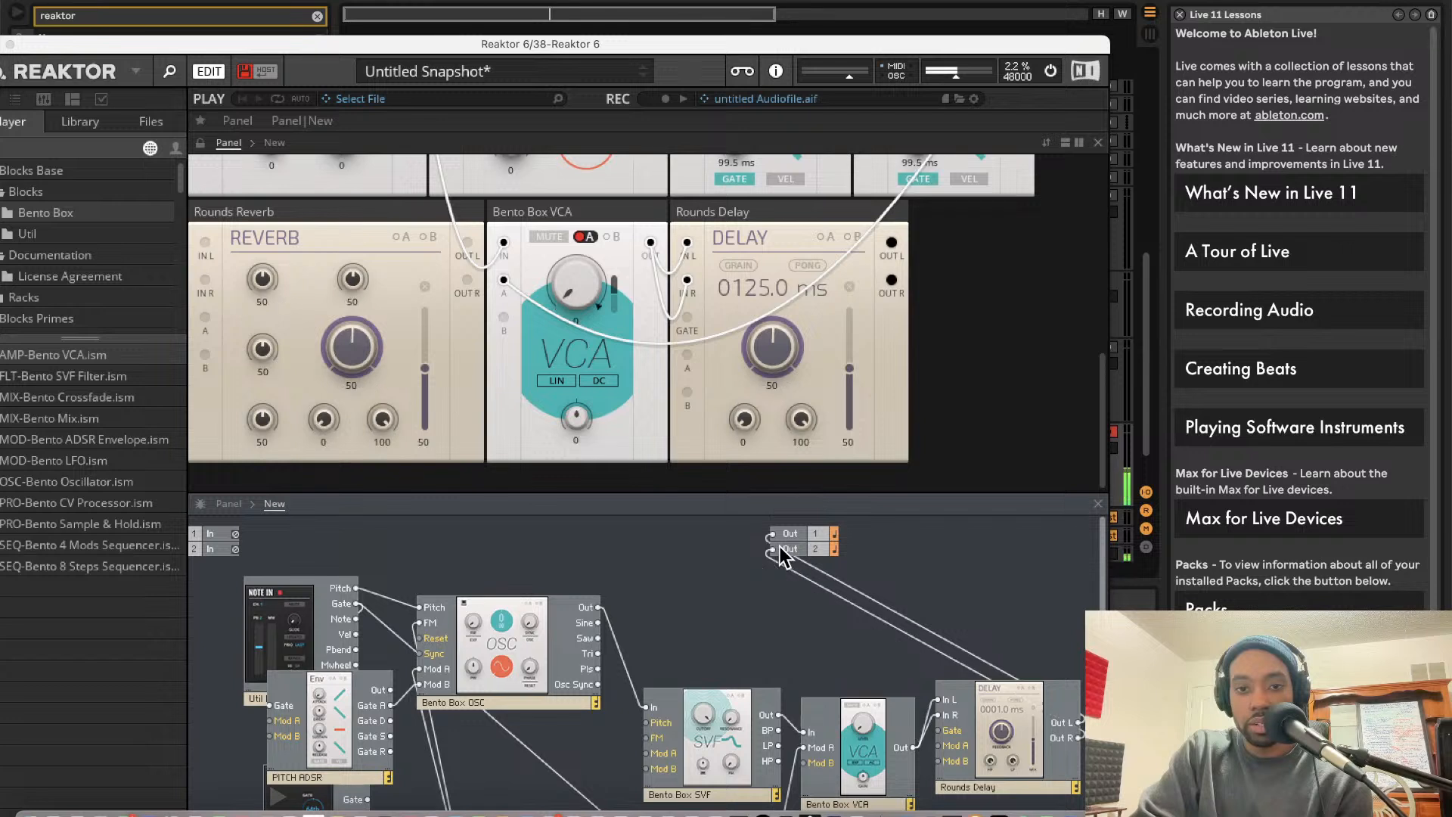
Try the Rounds Delay's feedback at 93.4 with a higher mix, and bring both back down
{"action": "left_click_drag", "start_coordinate": [340, 341], "coordinate": [380, 369]}
{"action": "left_click_drag", "start_coordinate": [790, 360], "coordinate": [780, 198]}
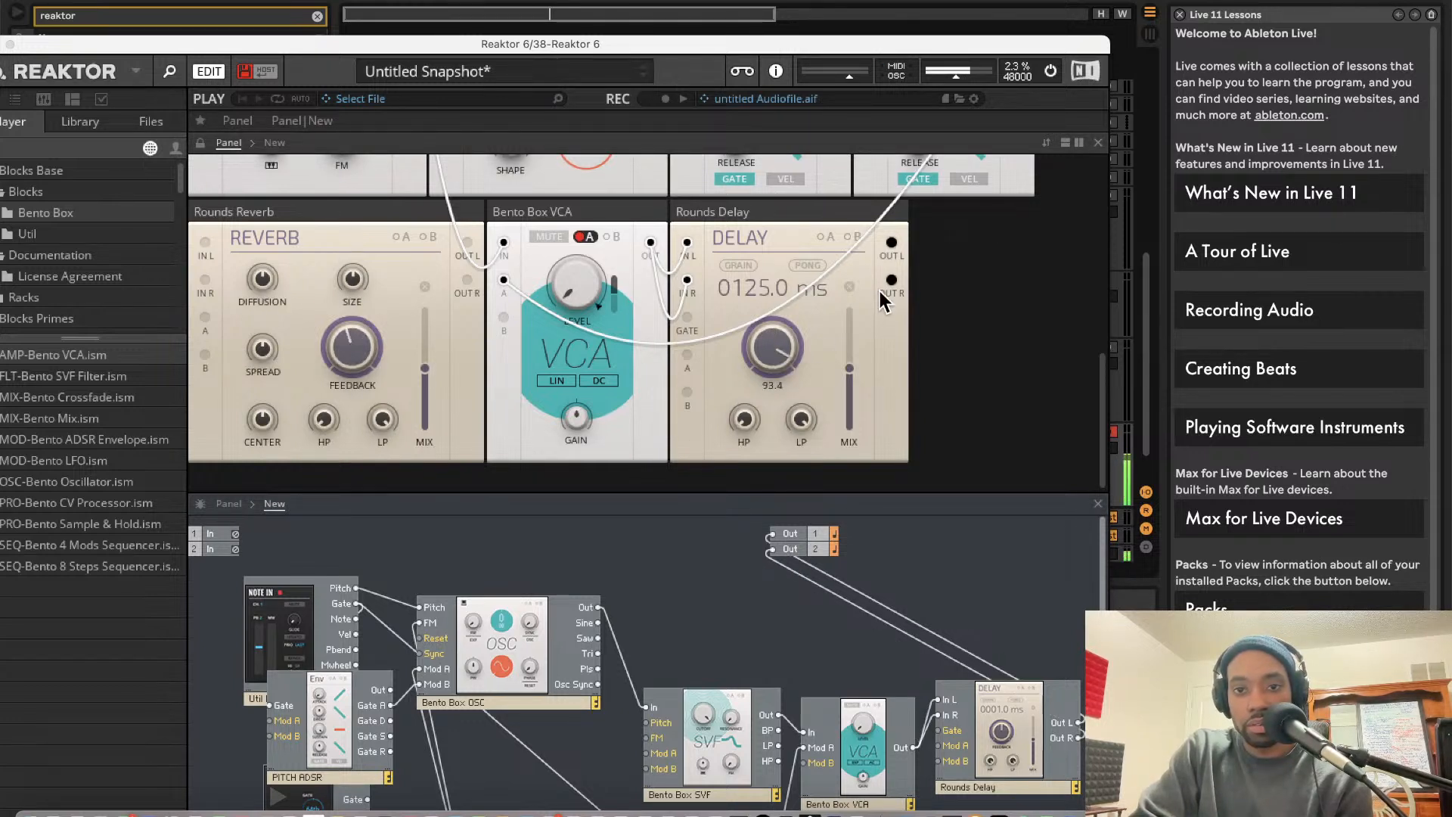
{"action": "left_click_drag", "start_coordinate": [857, 372], "coordinate": [841, 274]}
{"action": "left_click_drag", "start_coordinate": [787, 333], "coordinate": [838, 568]}
{"action": "left_click_drag", "start_coordinate": [849, 338], "coordinate": [864, 469]}
Lower the Bento Box LFO's rate below 1 Hz and change its waveform from sine to the stepped shape
{"action": "scroll", "coordinate": [866, 472], "scroll_direction": "up", "scroll_amount": 5}
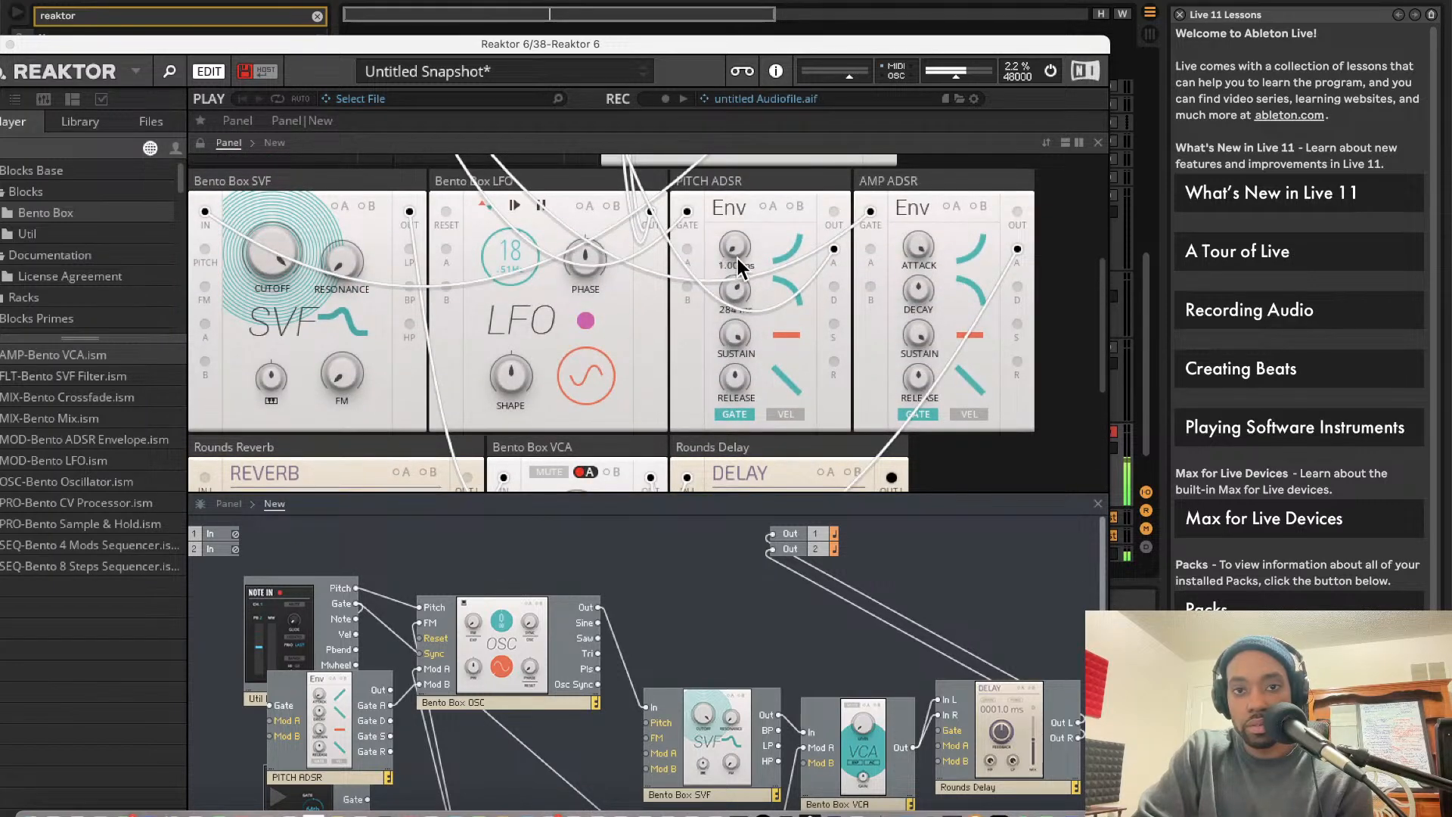
{"action": "left_click_drag", "start_coordinate": [490, 258], "coordinate": [497, 396]}
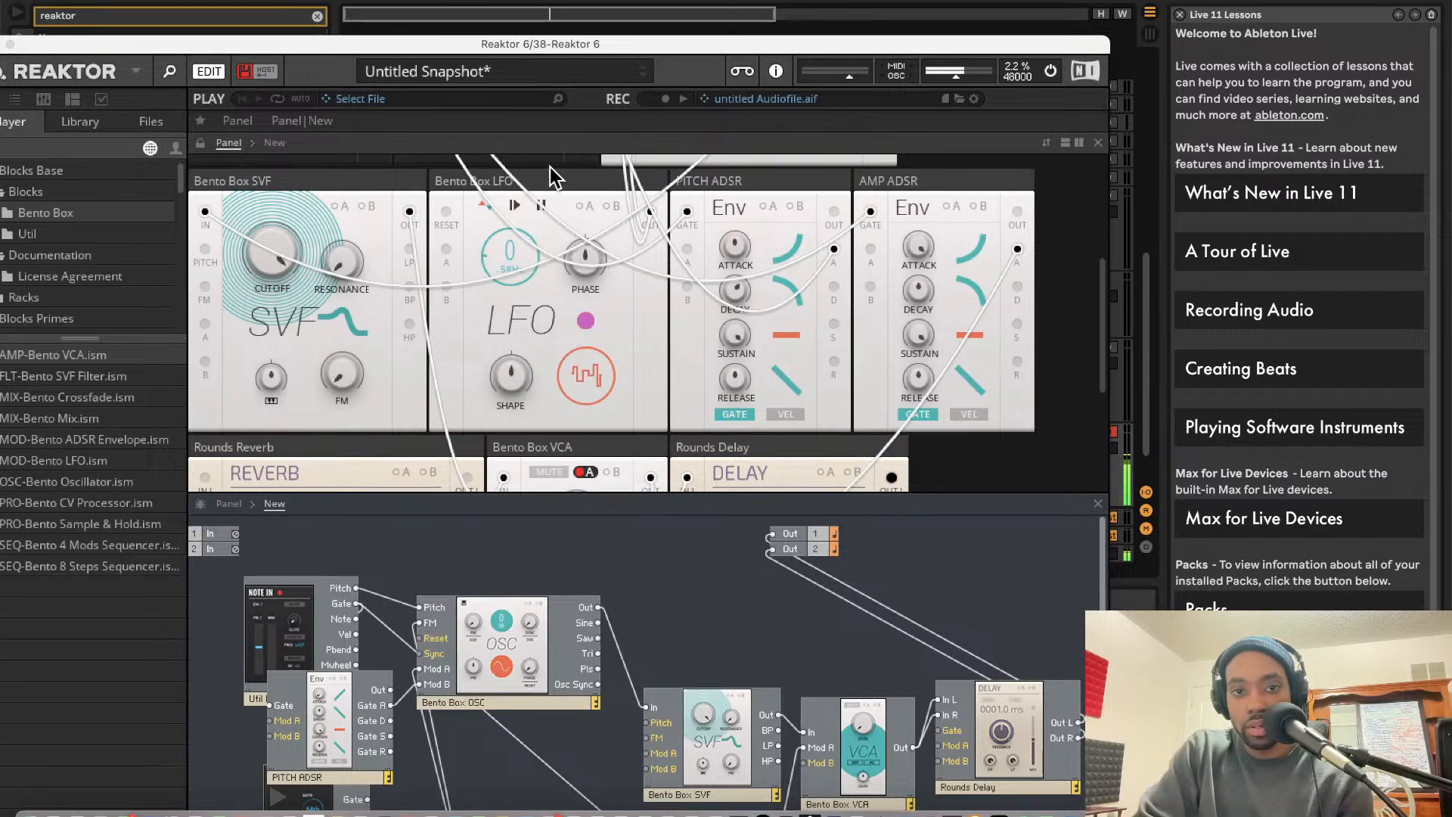
{"action": "mouse_move", "coordinate": [552, 171]}
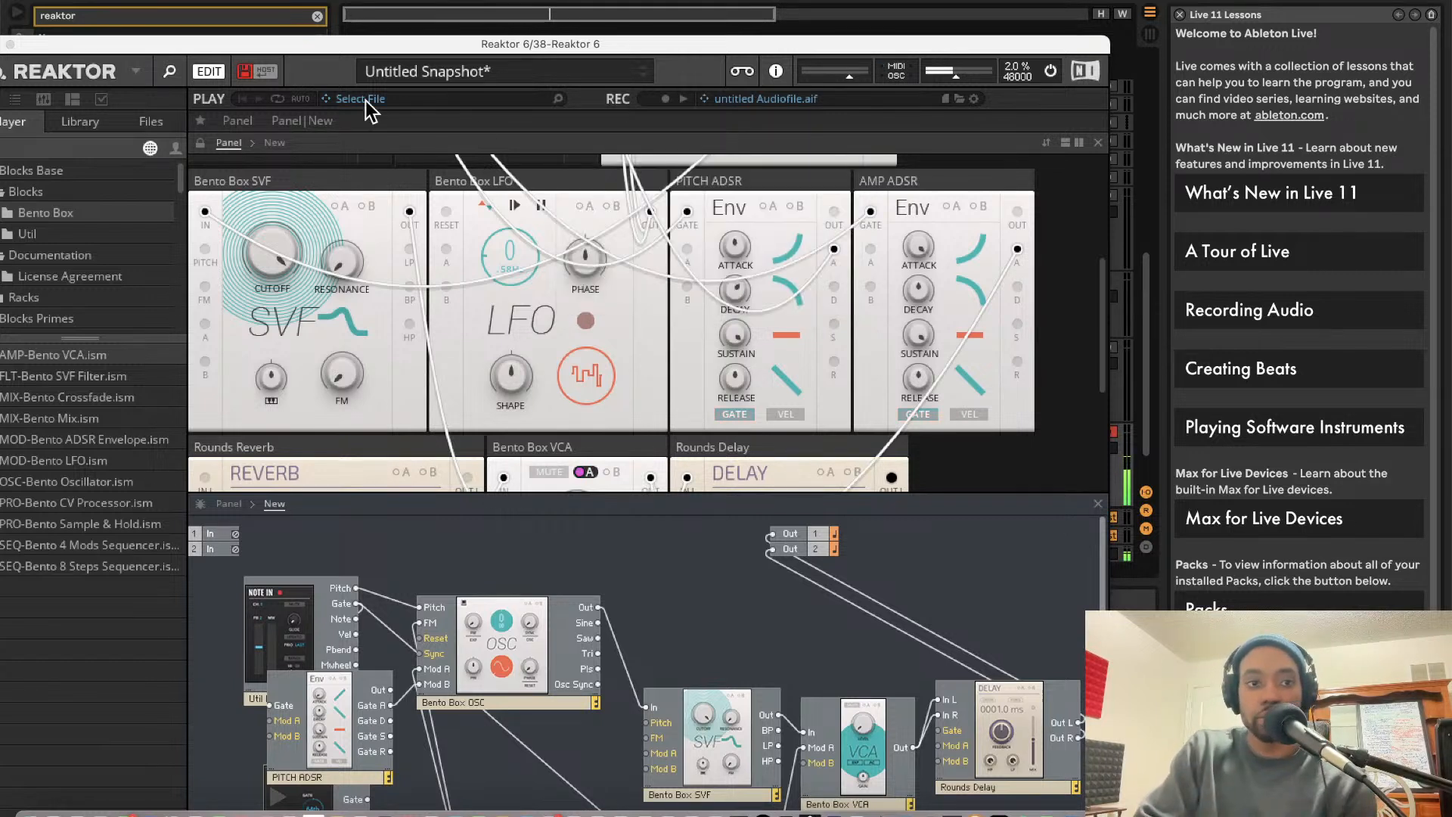
Turn down the Bento Box SVF's cutoff and cycle the LFO's waveform back to sine
{"action": "left_click_drag", "start_coordinate": [270, 256], "coordinate": [332, 381]}
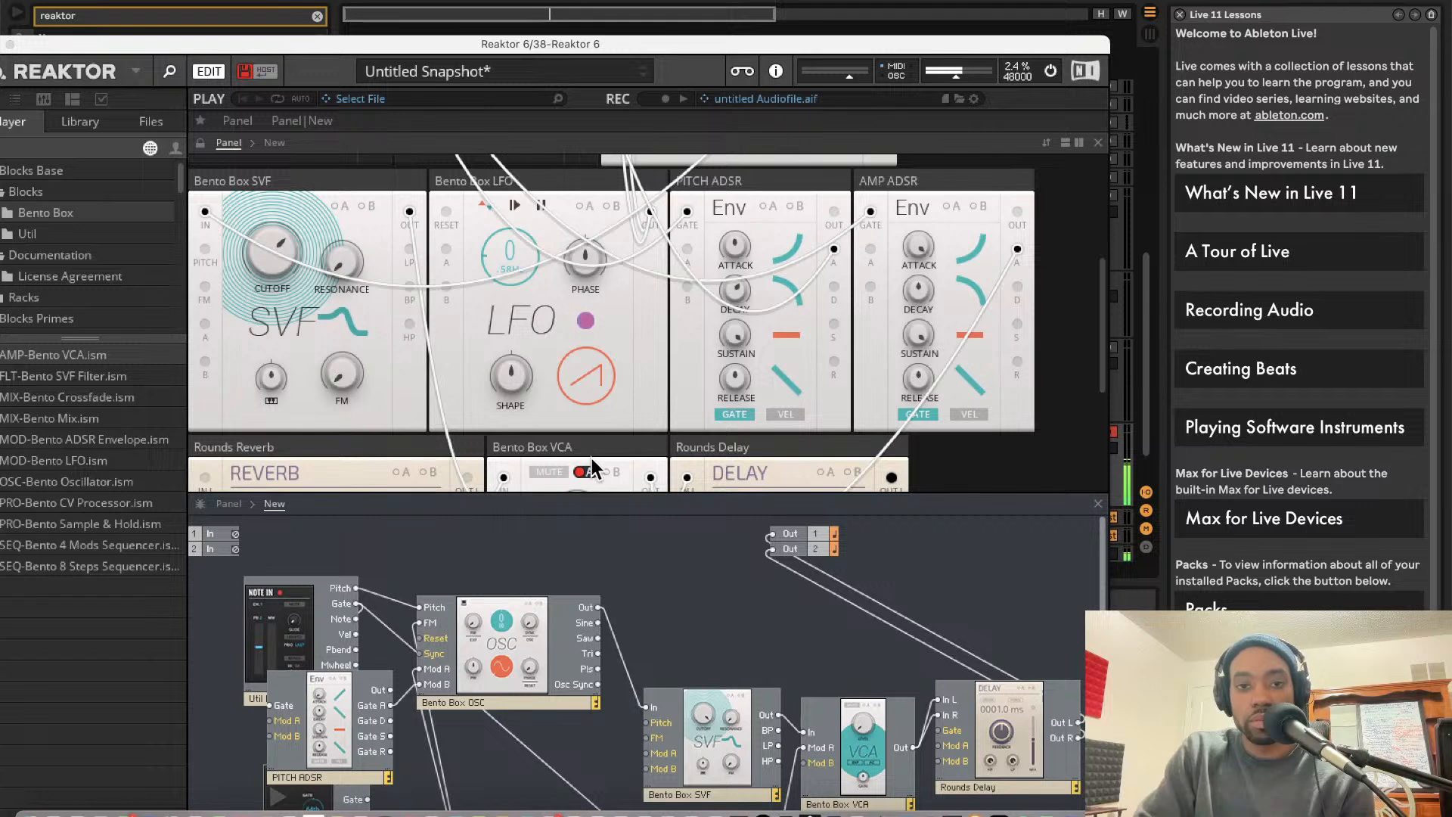
{"action": "left_click", "coordinate": [588, 382]}
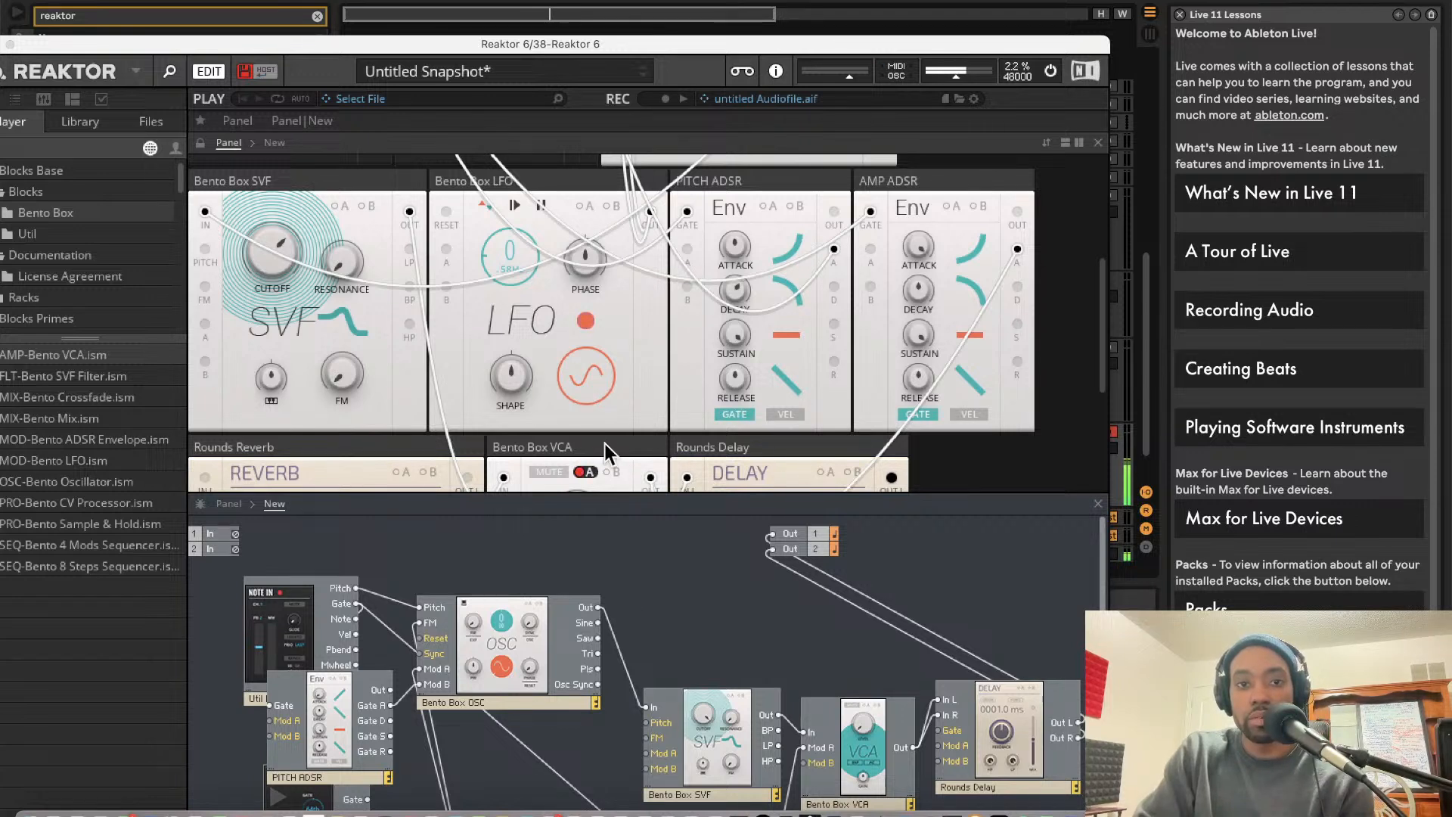
{"action": "left_click", "coordinate": [582, 372]}
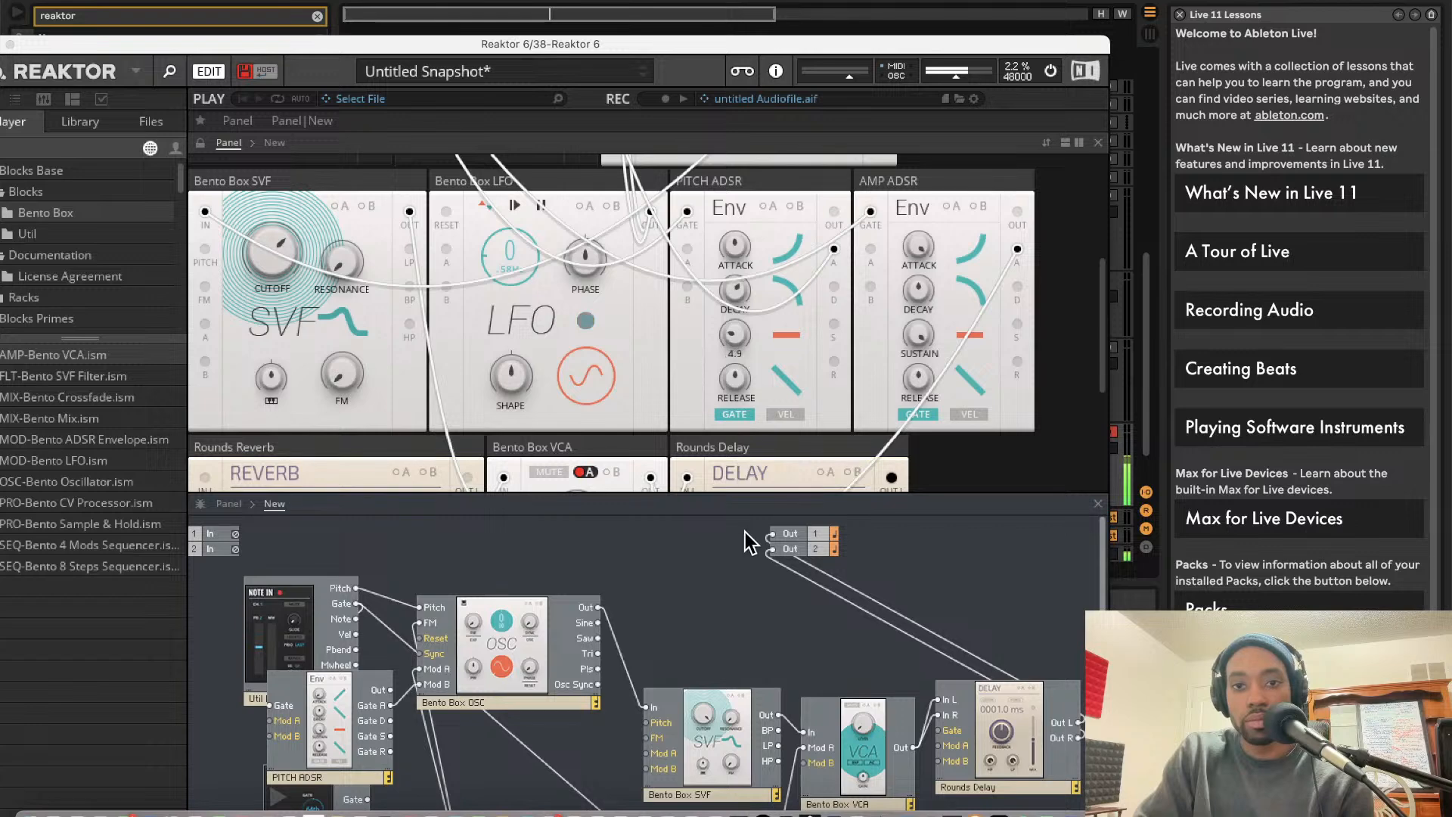
Raise the Bento Box OSC's FM and PW with modulation on FM and waveform, and slightly lower Reaktor's output level
{"action": "scroll", "coordinate": [732, 393], "scroll_direction": "down", "scroll_amount": 5}
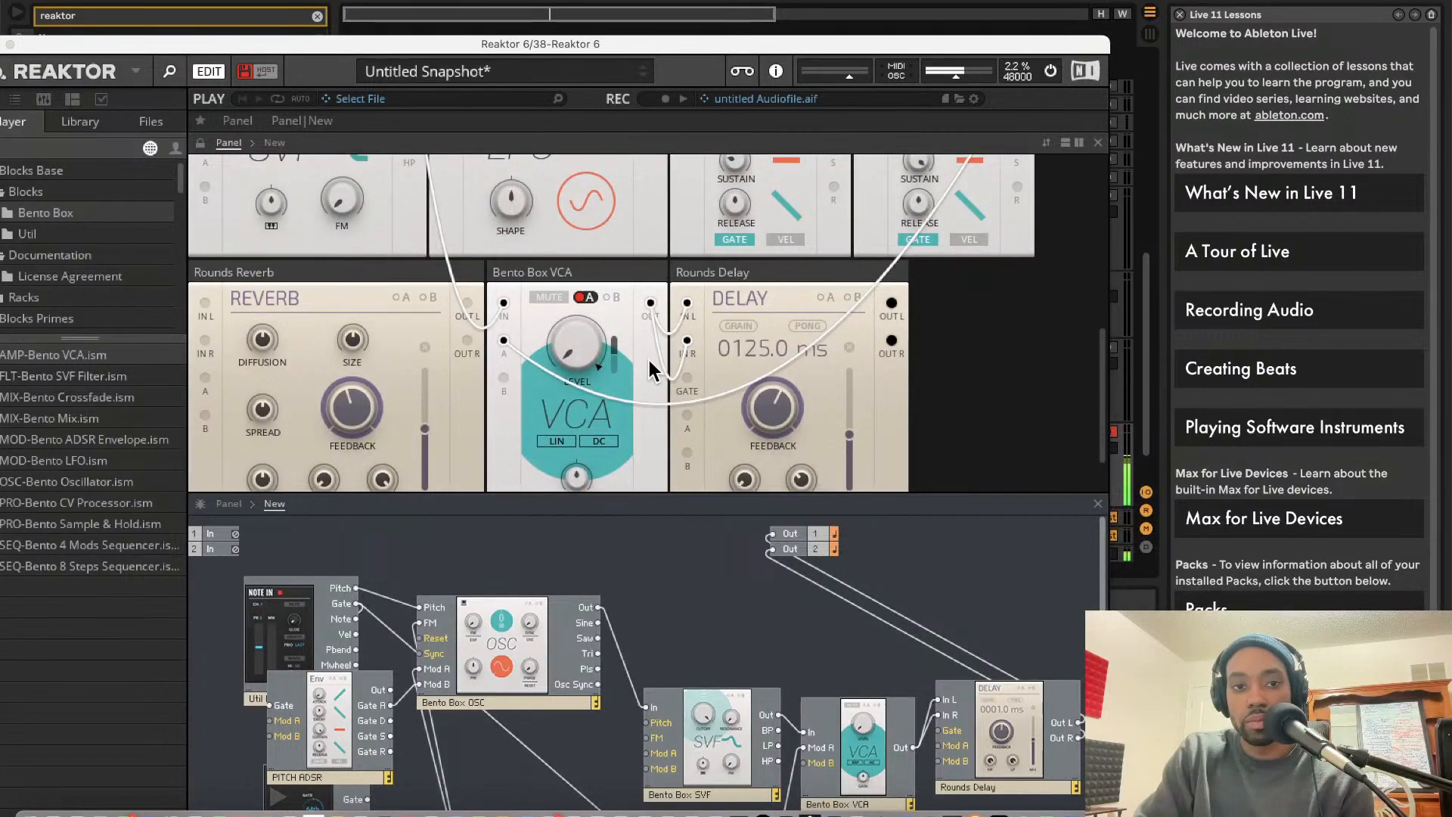
{"action": "scroll", "coordinate": [507, 327], "scroll_direction": "up", "scroll_amount": 3}
{"action": "scroll", "coordinate": [507, 327], "scroll_direction": "up", "scroll_amount": 3}
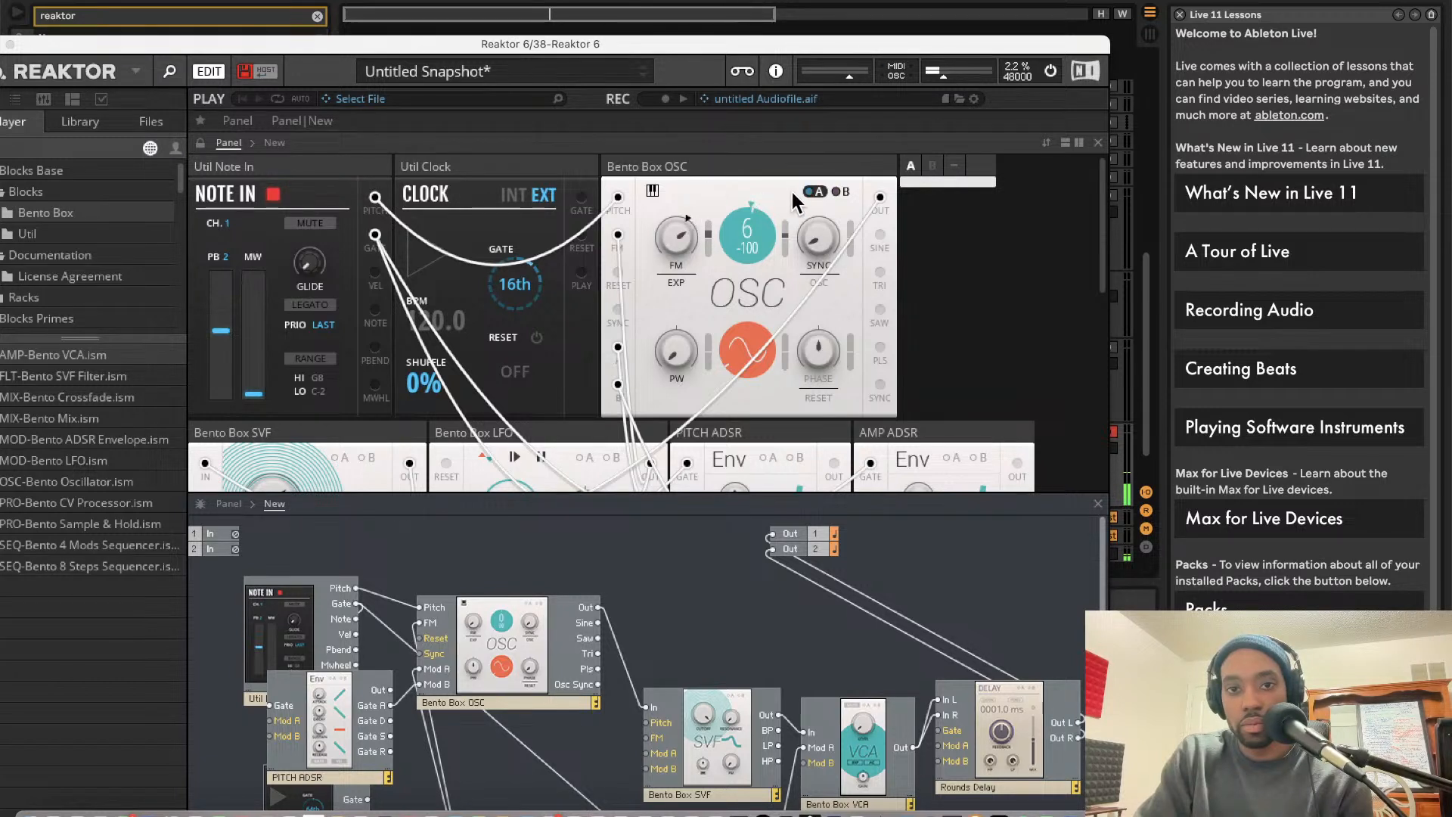
{"action": "left_click_drag", "start_coordinate": [945, 77], "coordinate": [940, 77]}
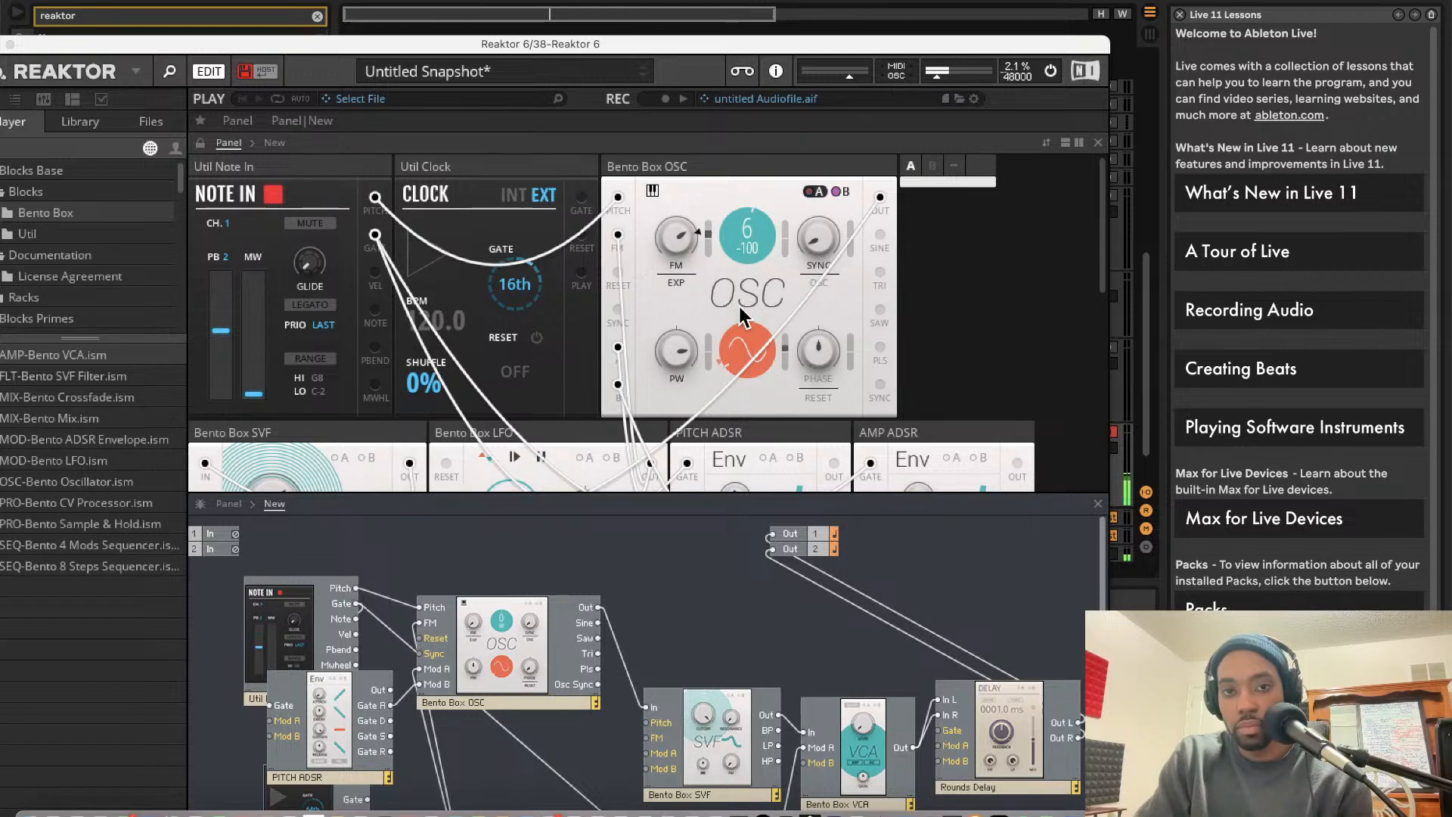
Try the Bento Box LFO's rate at 100 Hz and bring it back down to about 19 Hz
{"action": "scroll", "coordinate": [738, 307], "scroll_direction": "down", "scroll_amount": 6}
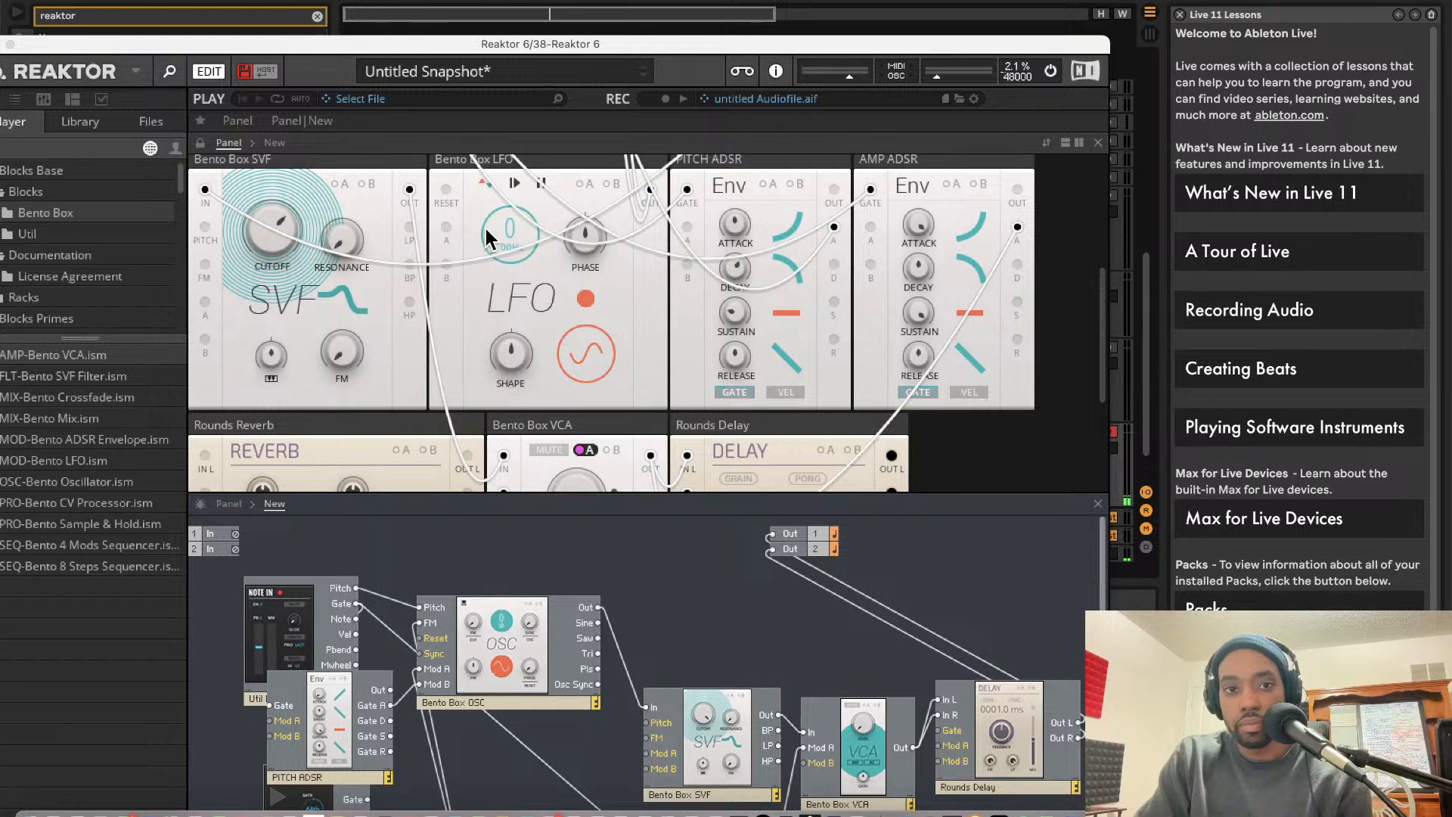
{"action": "left_click_drag", "start_coordinate": [494, 231], "coordinate": [494, 156]}
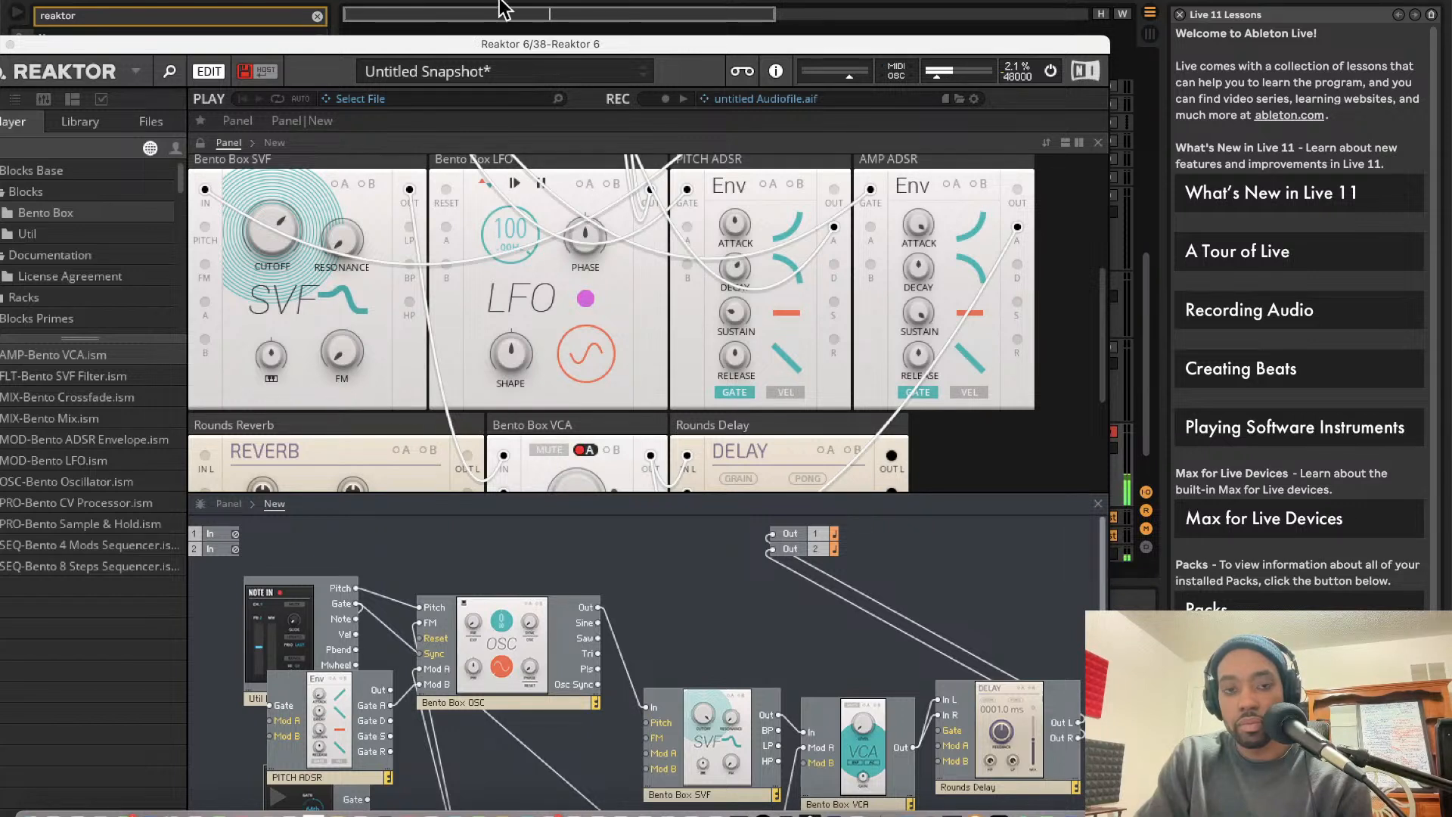
{"action": "left_click_drag", "start_coordinate": [501, 6], "coordinate": [520, 312]}
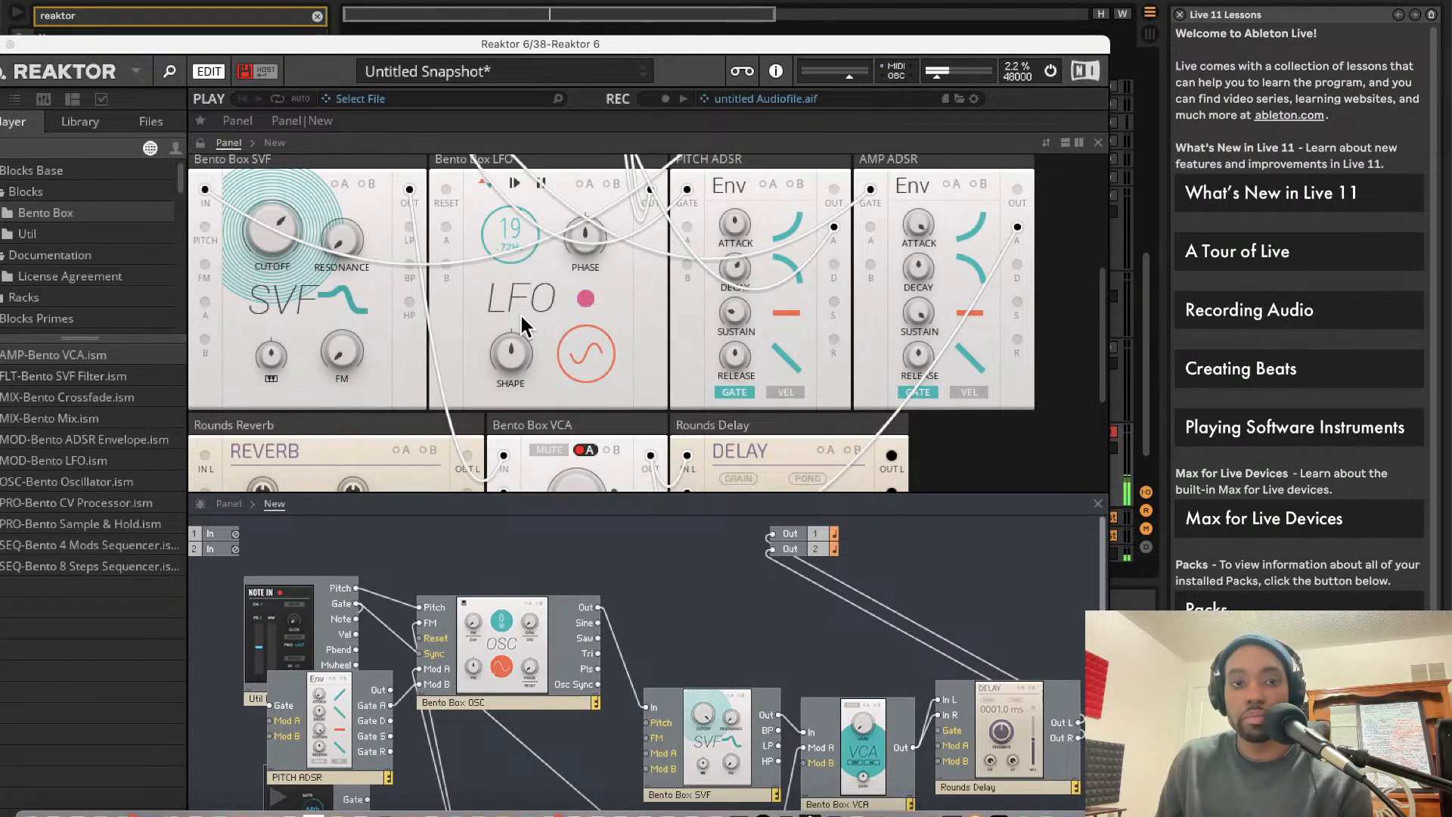
Open up the Bento Box SVF's cutoff and raise the Rounds Reverb's feedback
{"action": "left_click_drag", "start_coordinate": [258, 242], "coordinate": [272, 144]}
{"action": "scroll", "coordinate": [488, 334], "scroll_direction": "down", "scroll_amount": 5}
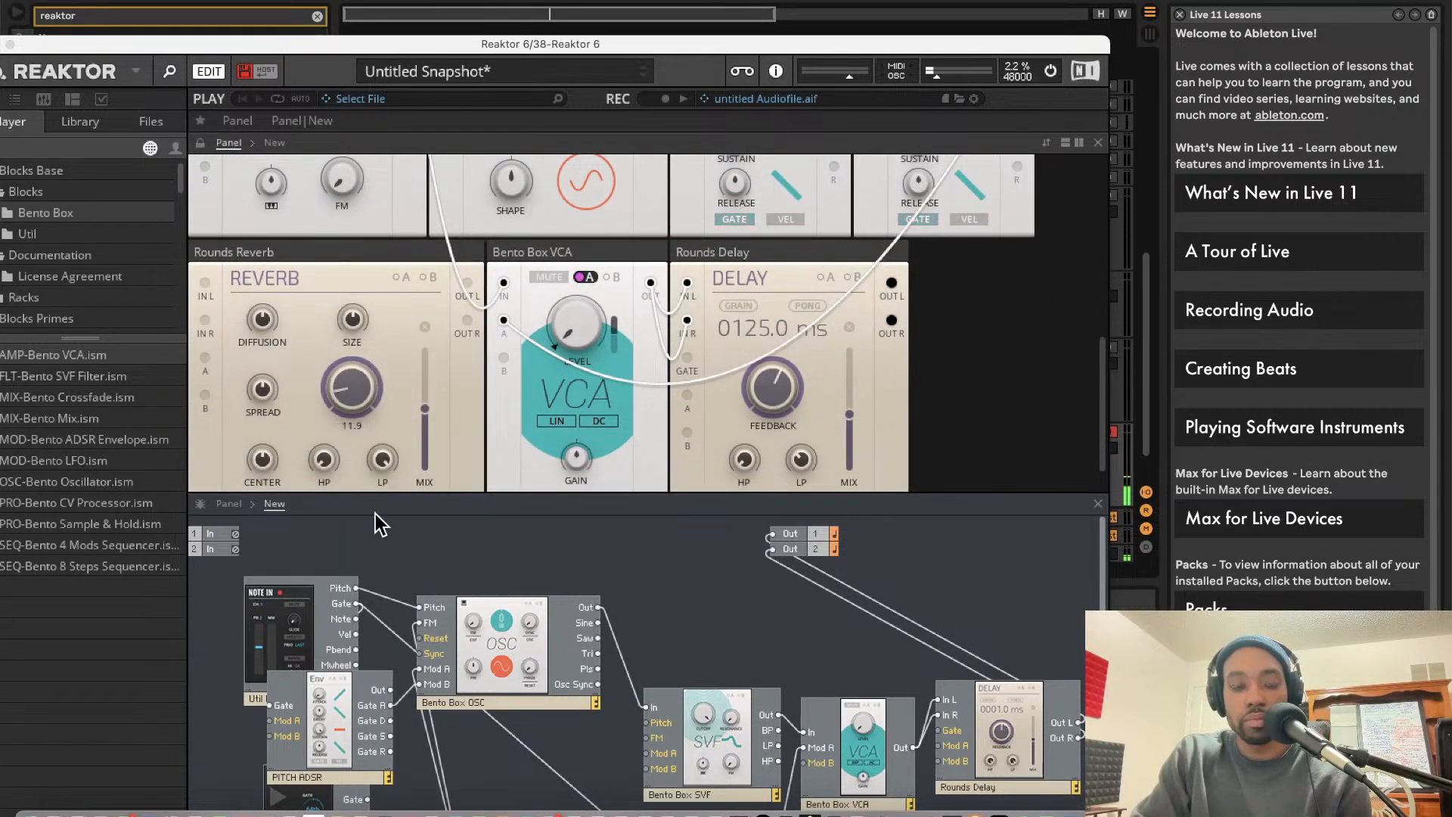
{"action": "left_click_drag", "start_coordinate": [375, 515], "coordinate": [365, 420]}
Turn down the attack on both the PITCH ADSR and the AMP ADSR
{"action": "scroll", "coordinate": [582, 334], "scroll_direction": "up", "scroll_amount": 5}
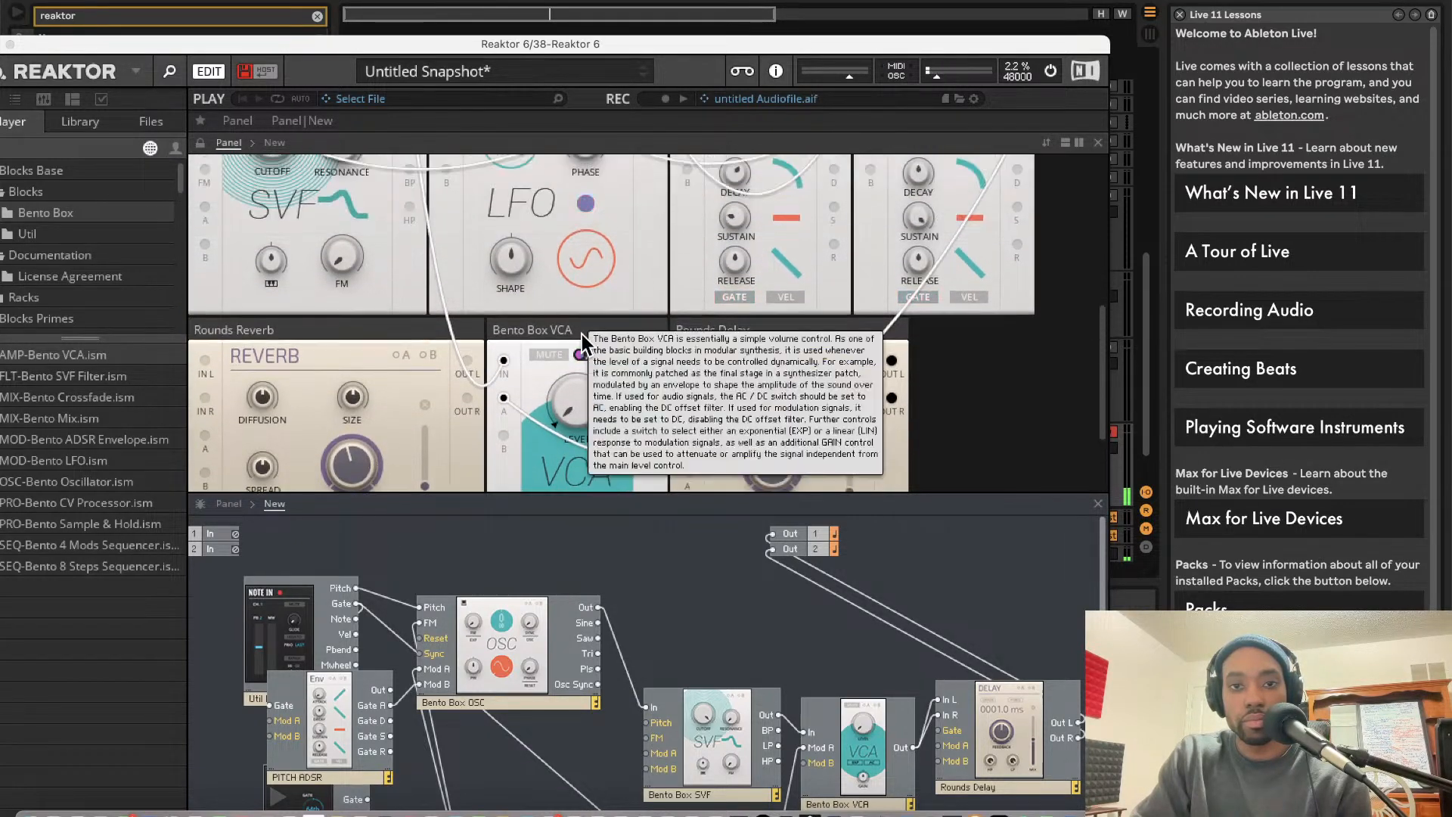
{"action": "left_click_drag", "start_coordinate": [738, 245], "coordinate": [718, 387]}
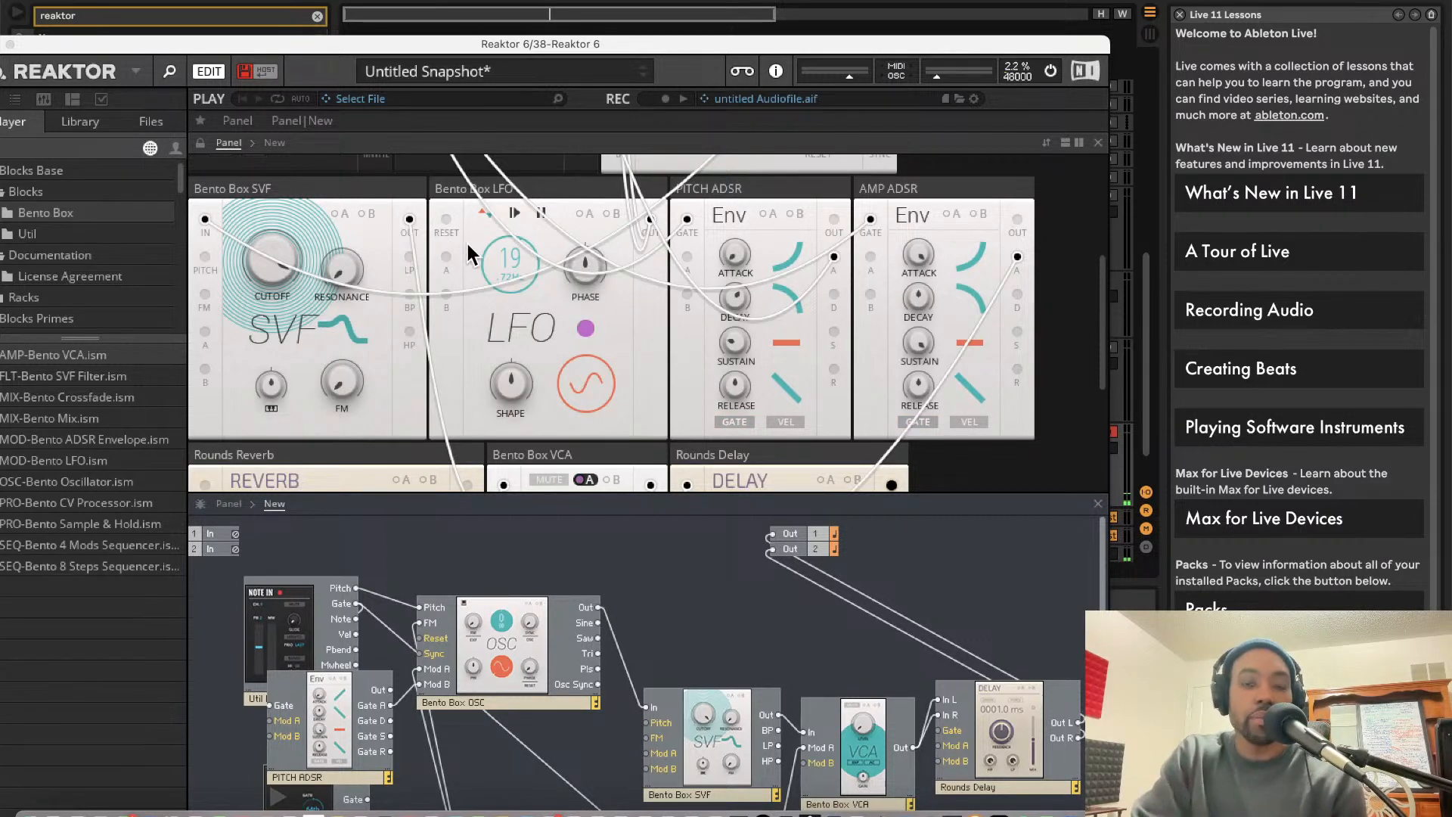
{"action": "left_click_drag", "start_coordinate": [919, 254], "coordinate": [940, 386]}
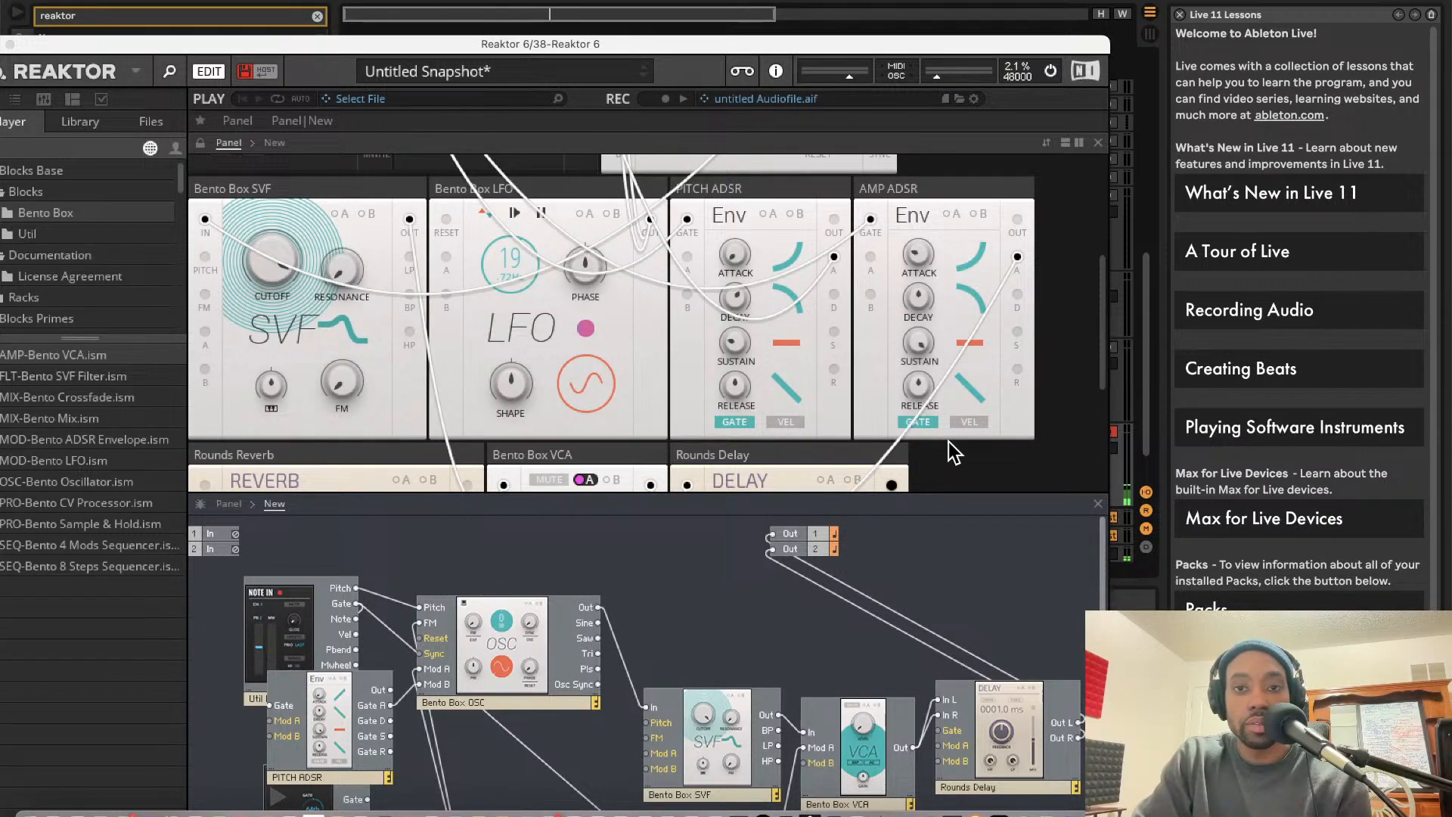
Set the AMP ADSR's decay to 2.12 s, lengthen its release, and reverse the bend of its attack and decay curves
{"action": "mouse_move", "coordinate": [913, 258]}
{"action": "mouse_move", "coordinate": [921, 320]}
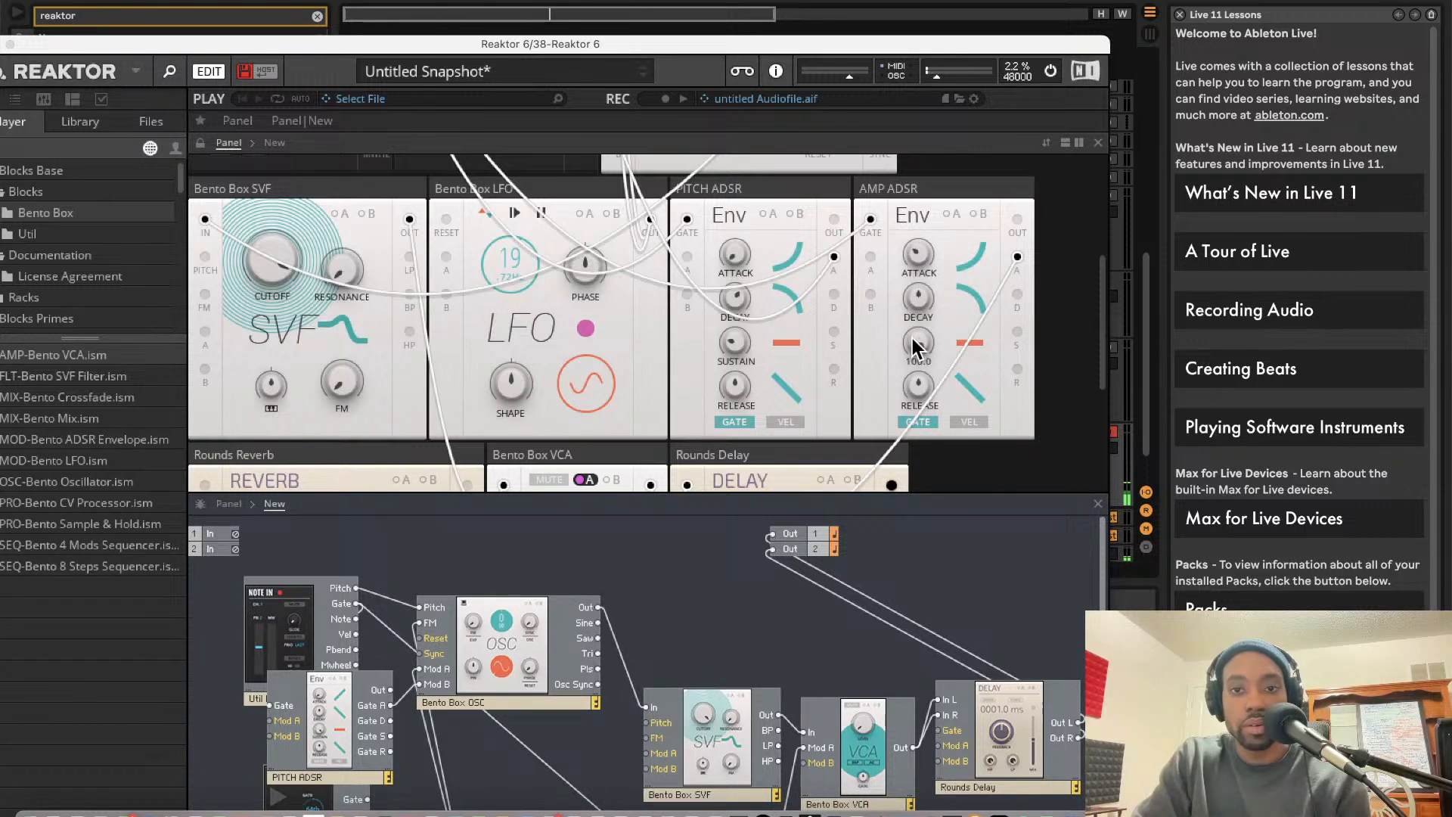
{"action": "mouse_move", "coordinate": [917, 411]}
{"action": "left_click_drag", "start_coordinate": [916, 412], "coordinate": [923, 233]}
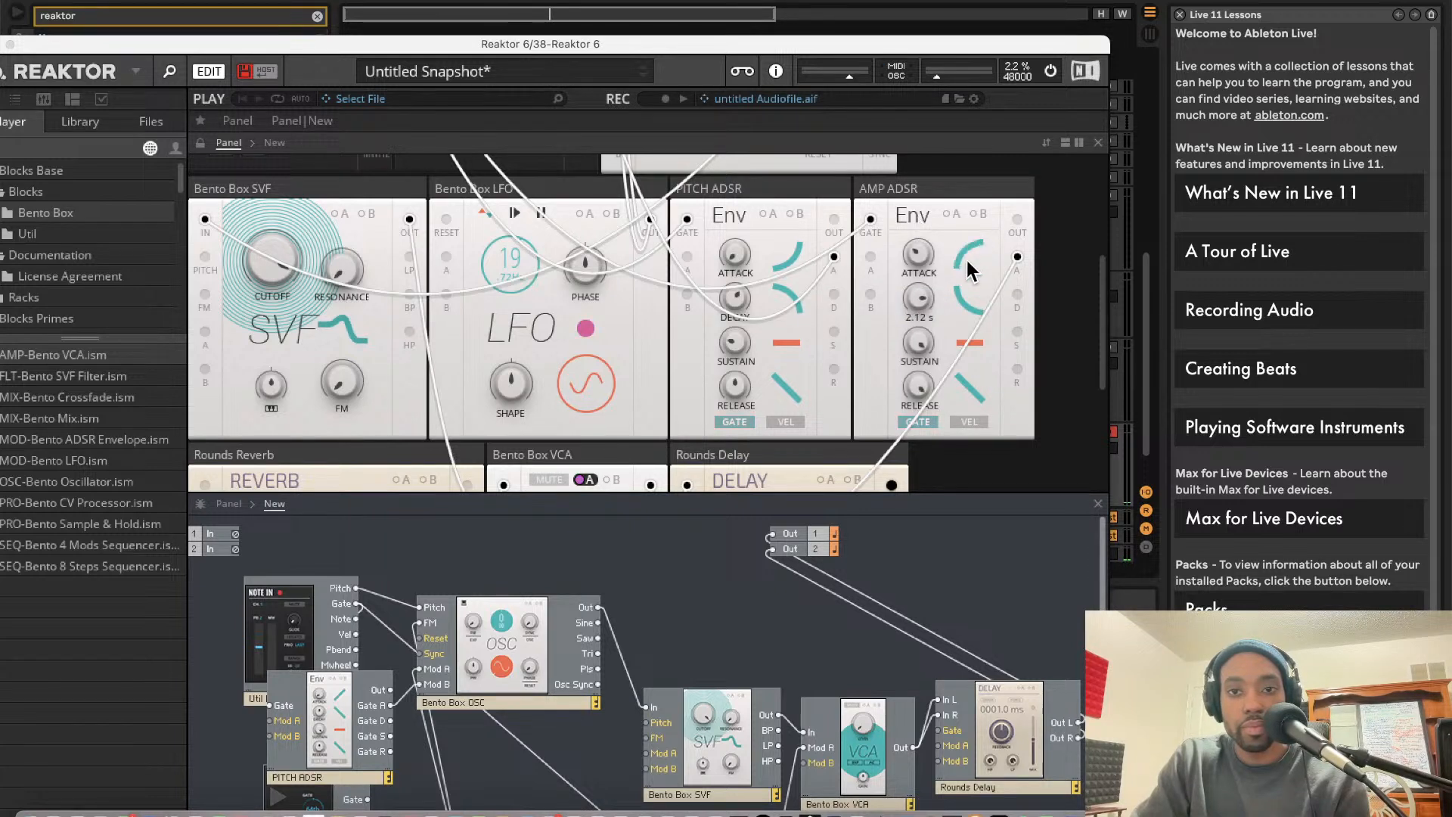
Raise the AMP ADSR's attack beyond 273 ms and shorten its decay
{"action": "left_click_drag", "start_coordinate": [919, 257], "coordinate": [919, 185]}
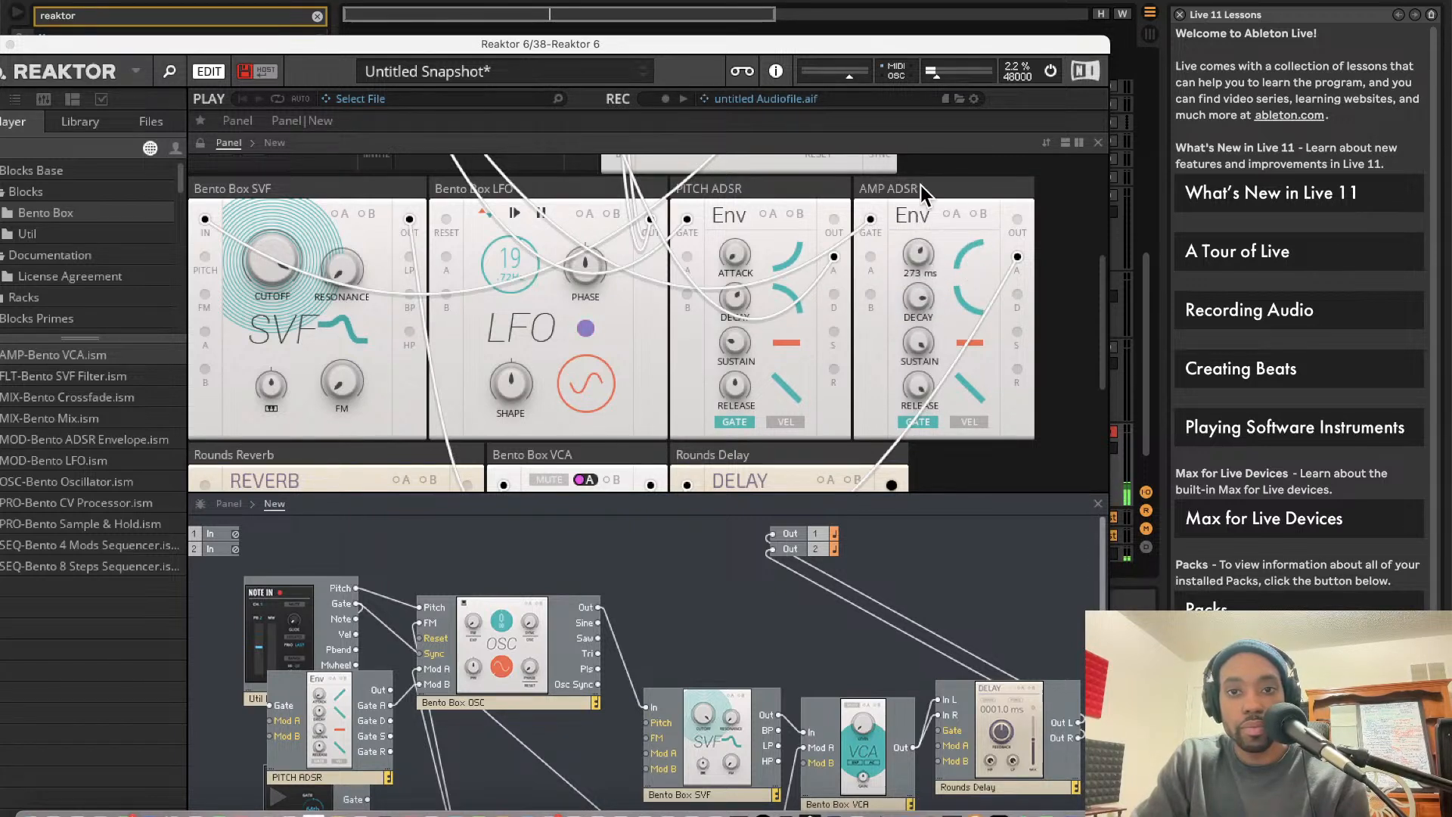
{"action": "left_click_drag", "start_coordinate": [920, 253], "coordinate": [919, 179]}
{"action": "left_click_drag", "start_coordinate": [927, 307], "coordinate": [965, 336]}
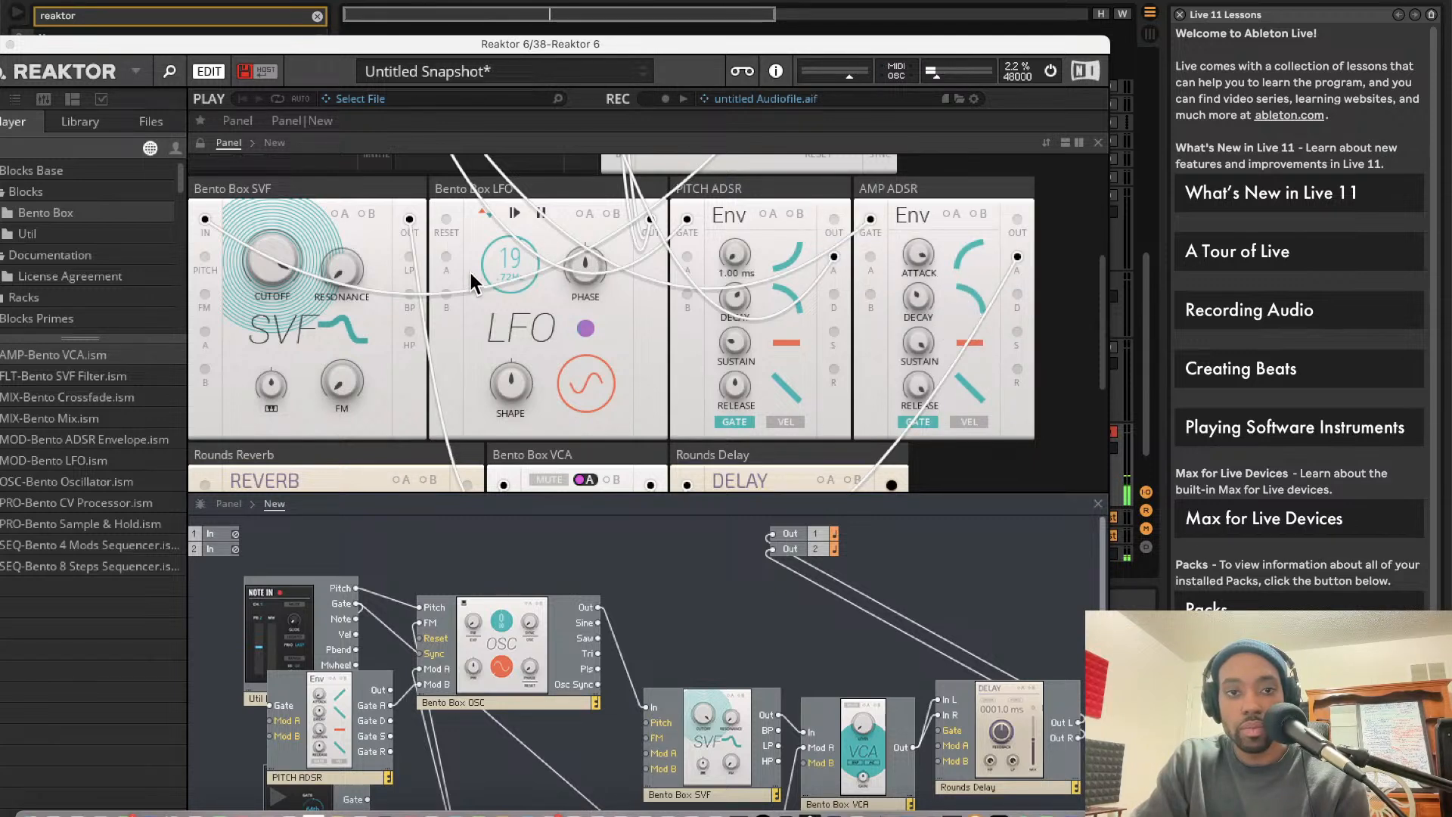
Lower the Bento Box LFO's rate to about 4 Hz
{"action": "left_click_drag", "start_coordinate": [496, 267], "coordinate": [511, 323]}
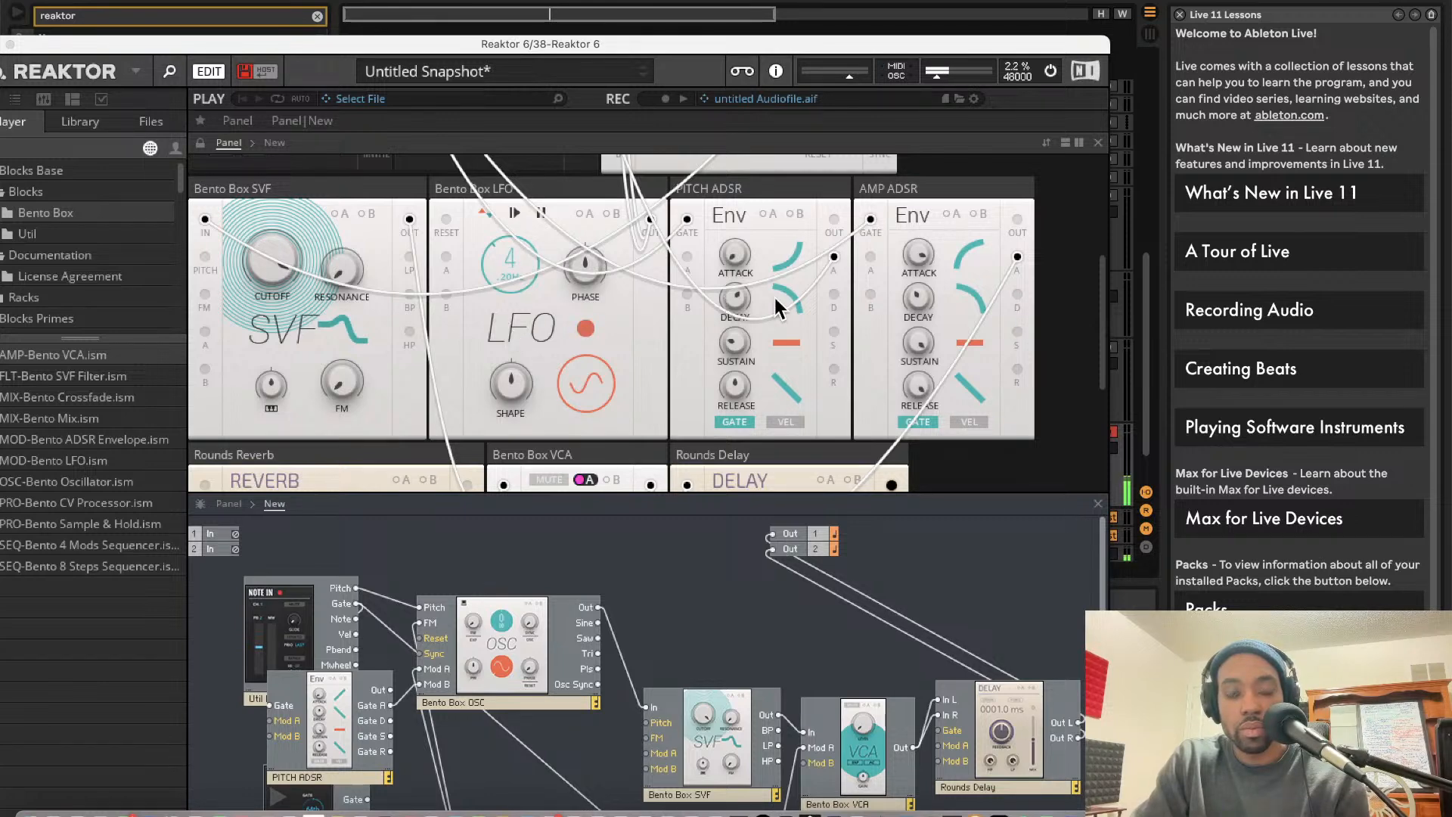
{"action": "scroll", "coordinate": [726, 318], "scroll_direction": "down", "scroll_amount": 3}
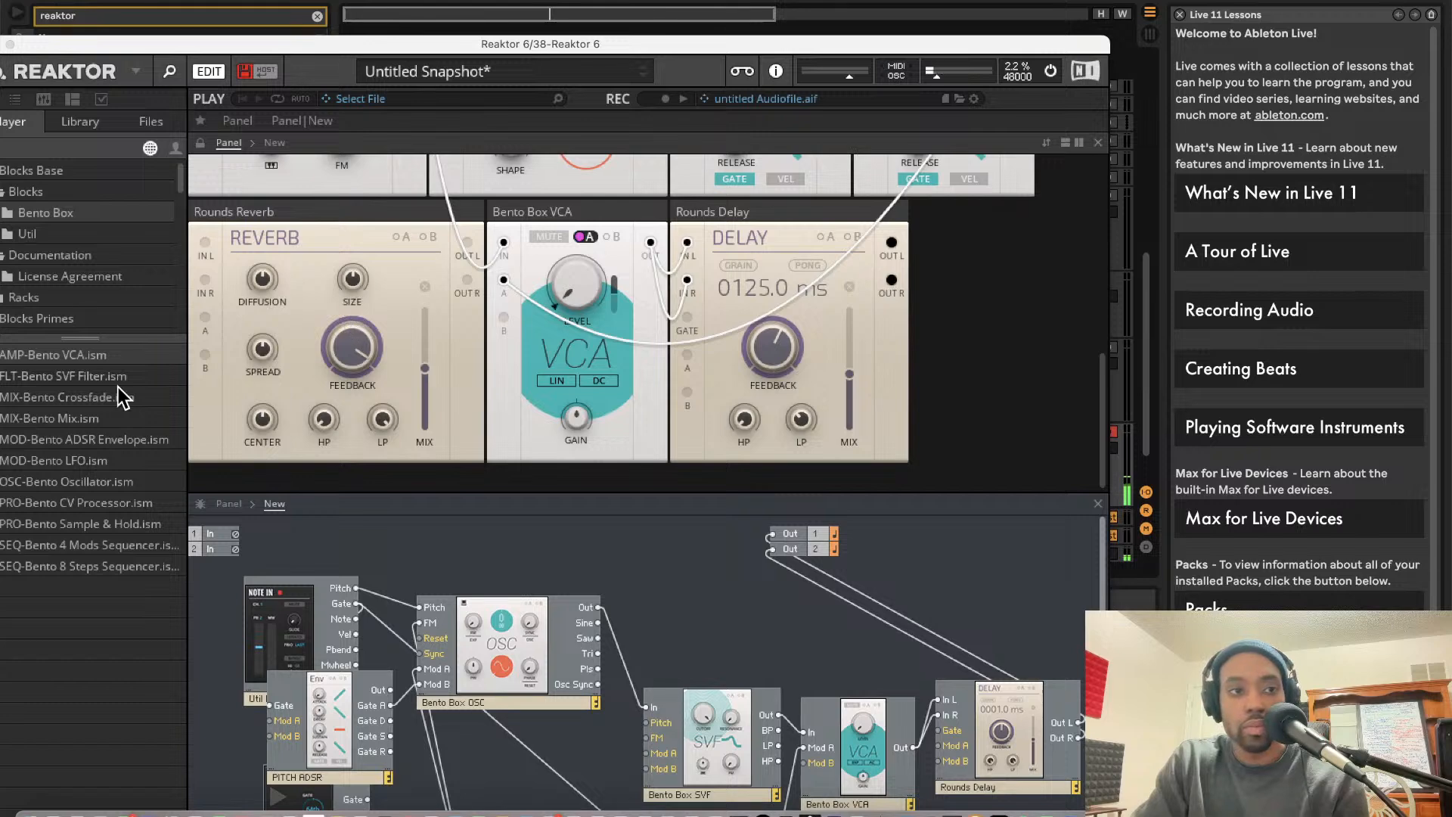
Try adding the Random module from 03 Classic Modular - Oscillator to the structure and remove it again
{"action": "scroll", "coordinate": [513, 314], "scroll_direction": "up", "scroll_amount": 2}
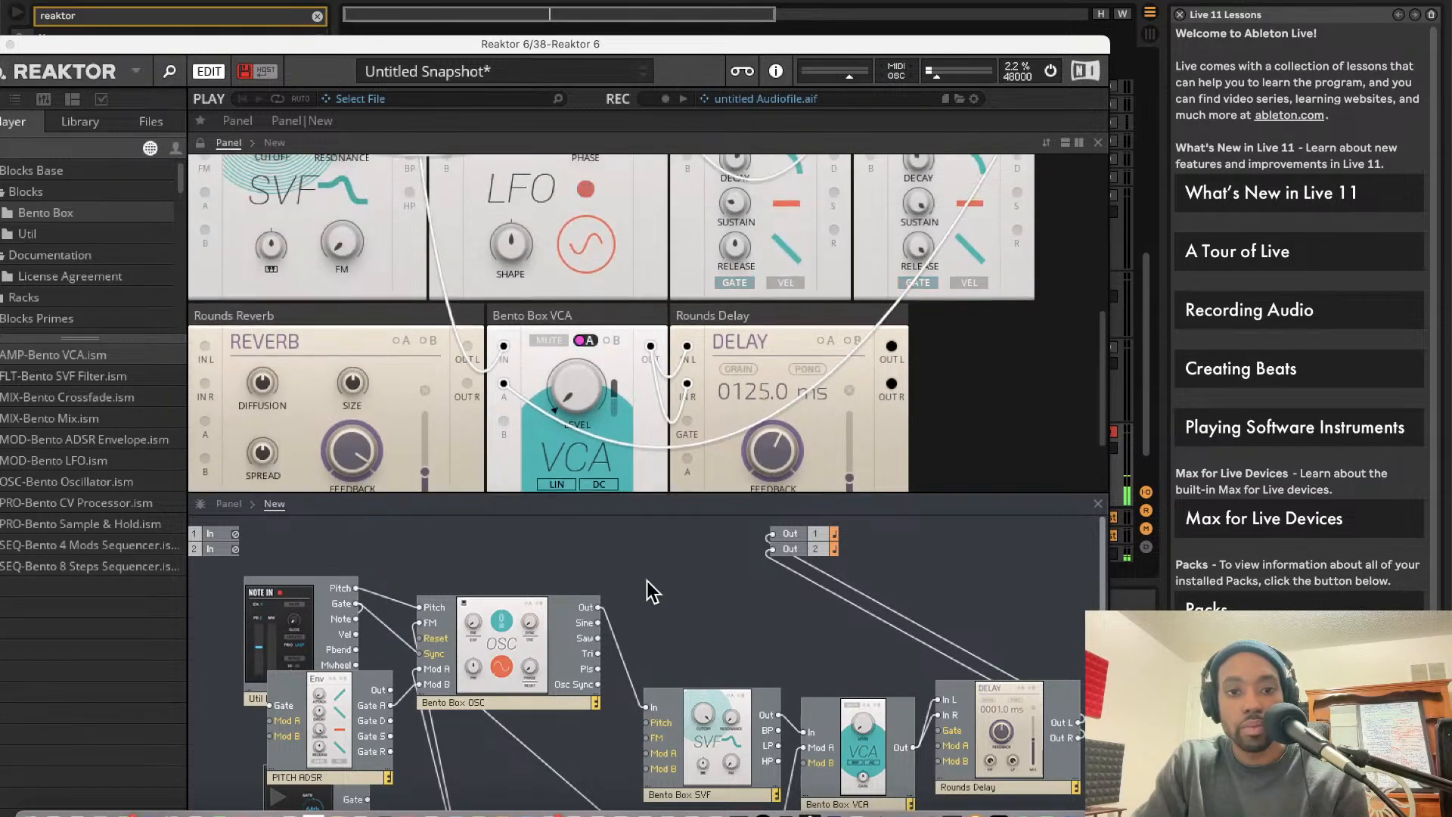
{"action": "right_click", "coordinate": [685, 596]}
{"action": "left_click", "coordinate": [652, 573]}
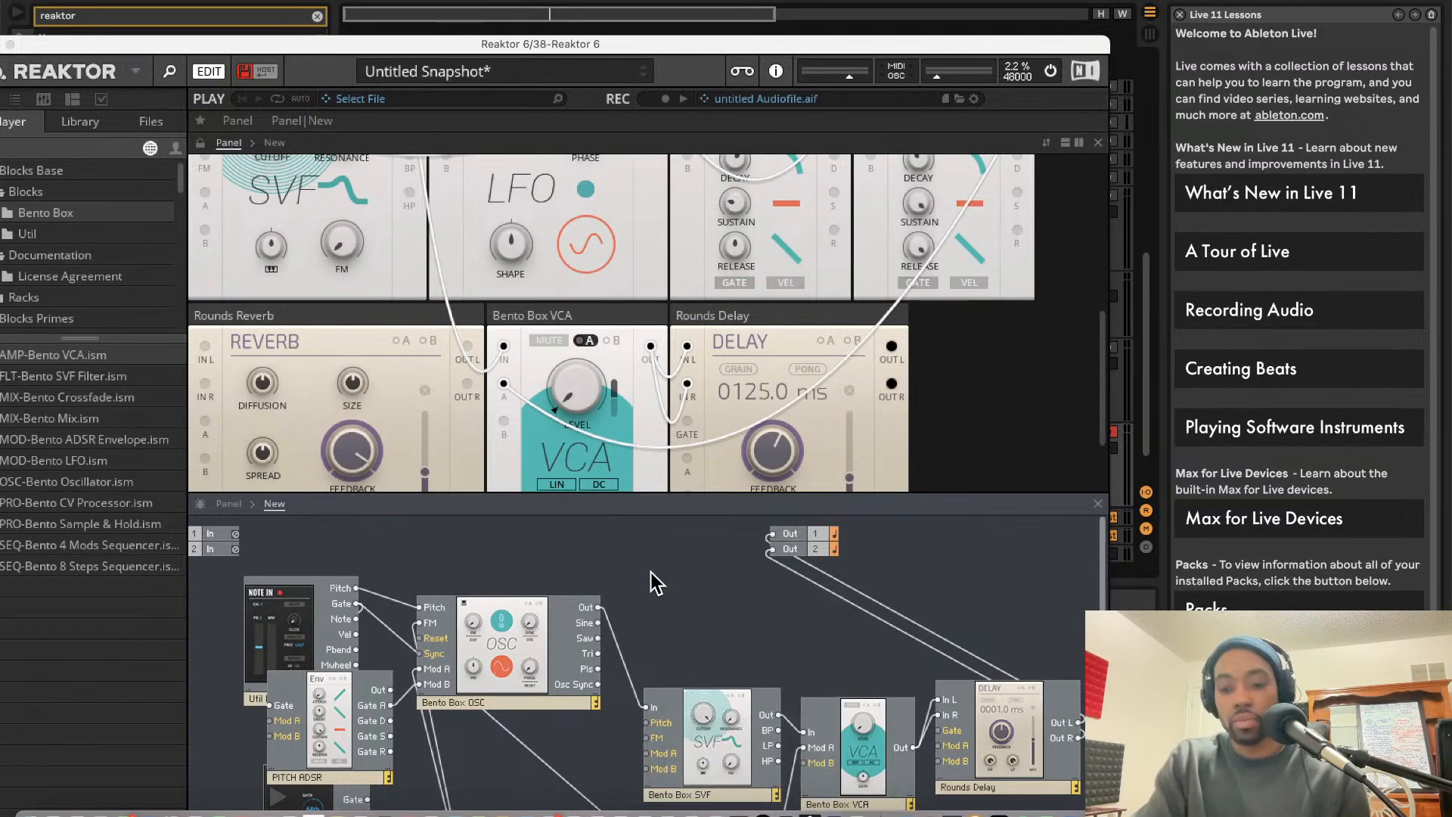
{"action": "key", "text": "Return"}
{"action": "type", "text": "random"}
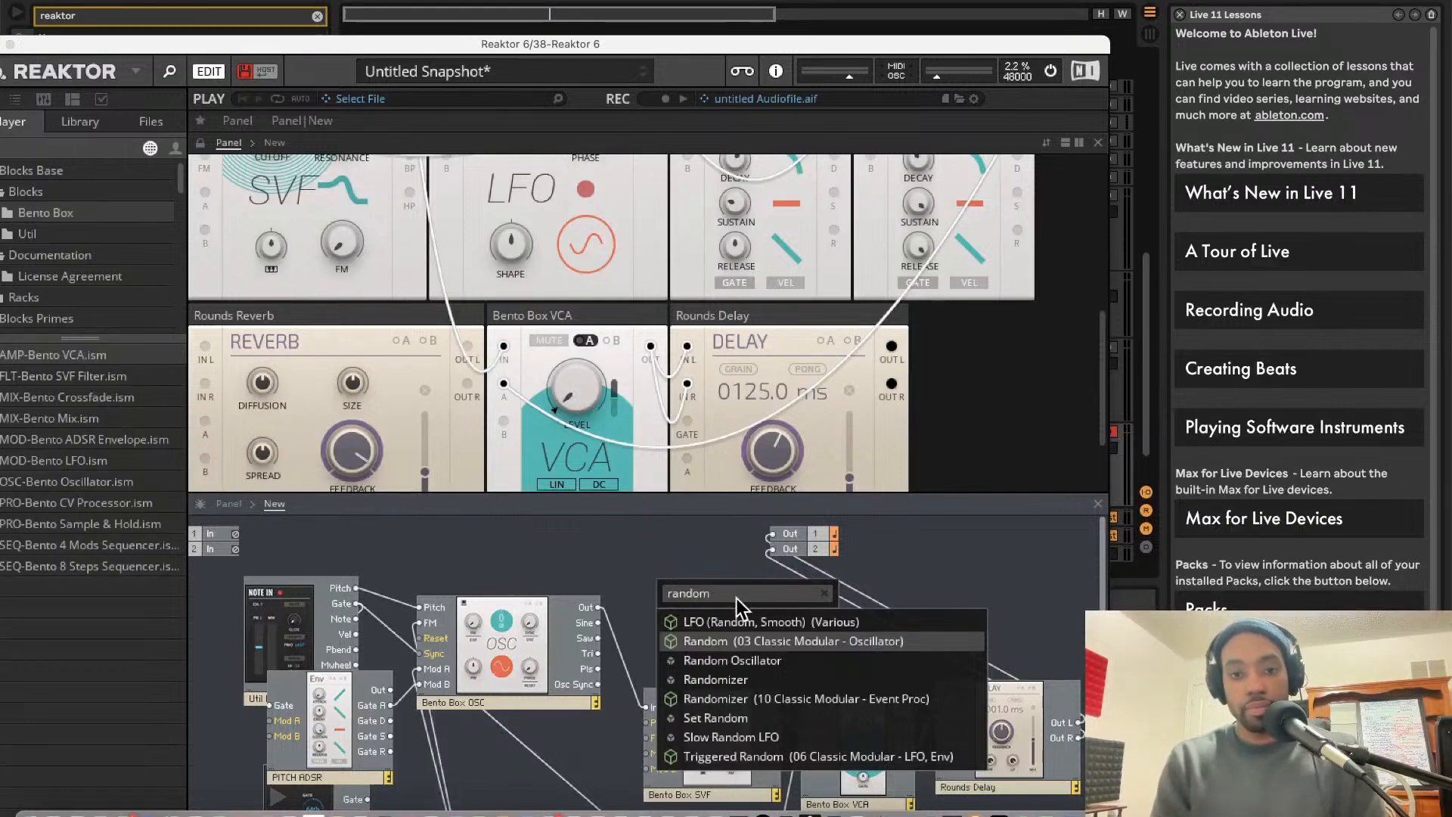
{"action": "left_click", "coordinate": [730, 642]}
{"action": "scroll", "coordinate": [730, 643], "scroll_direction": "down", "scroll_amount": 3}
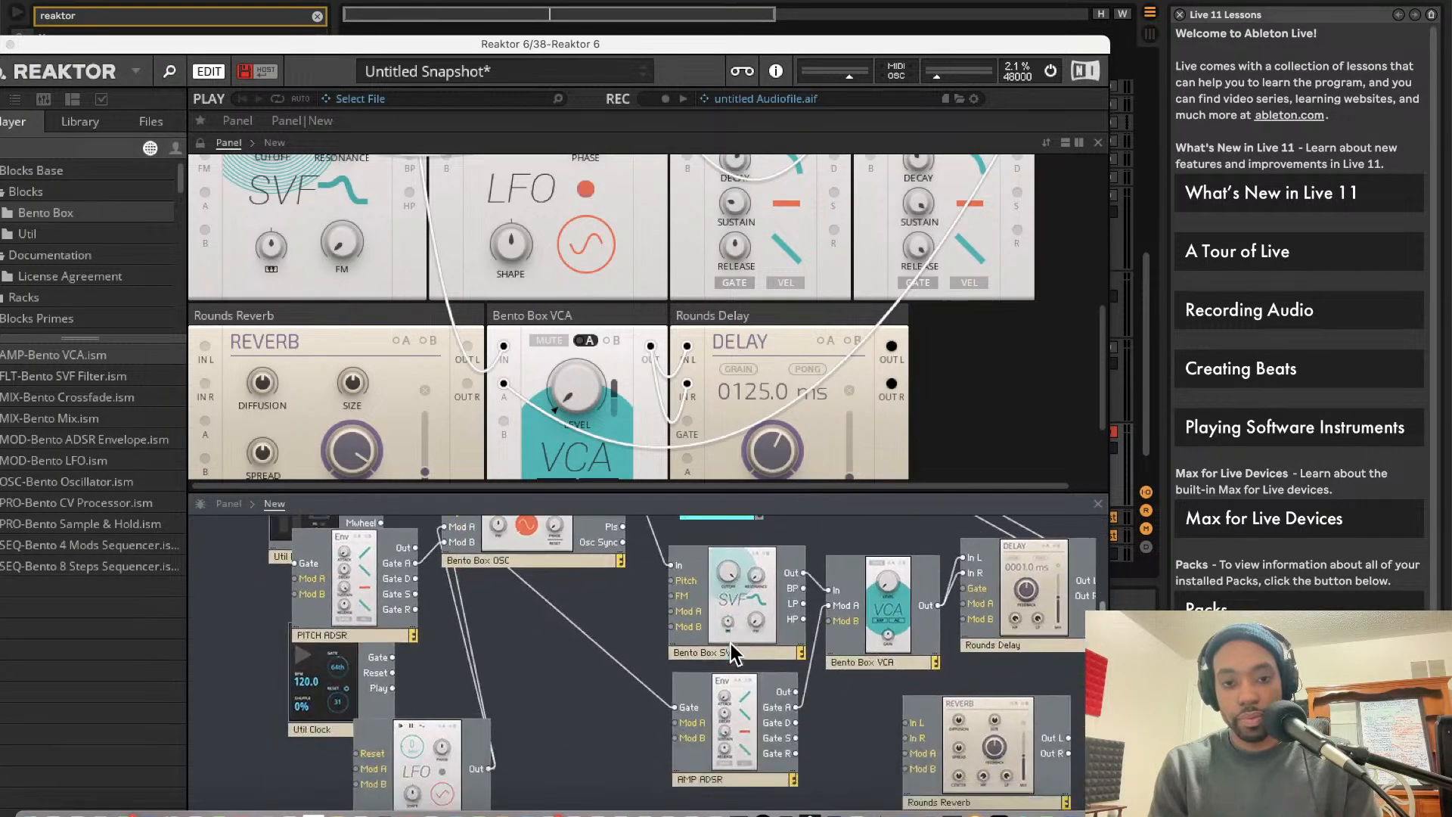
{"action": "scroll", "coordinate": [733, 578], "scroll_direction": "up", "scroll_amount": 3}
{"action": "key", "text": "Delete"}
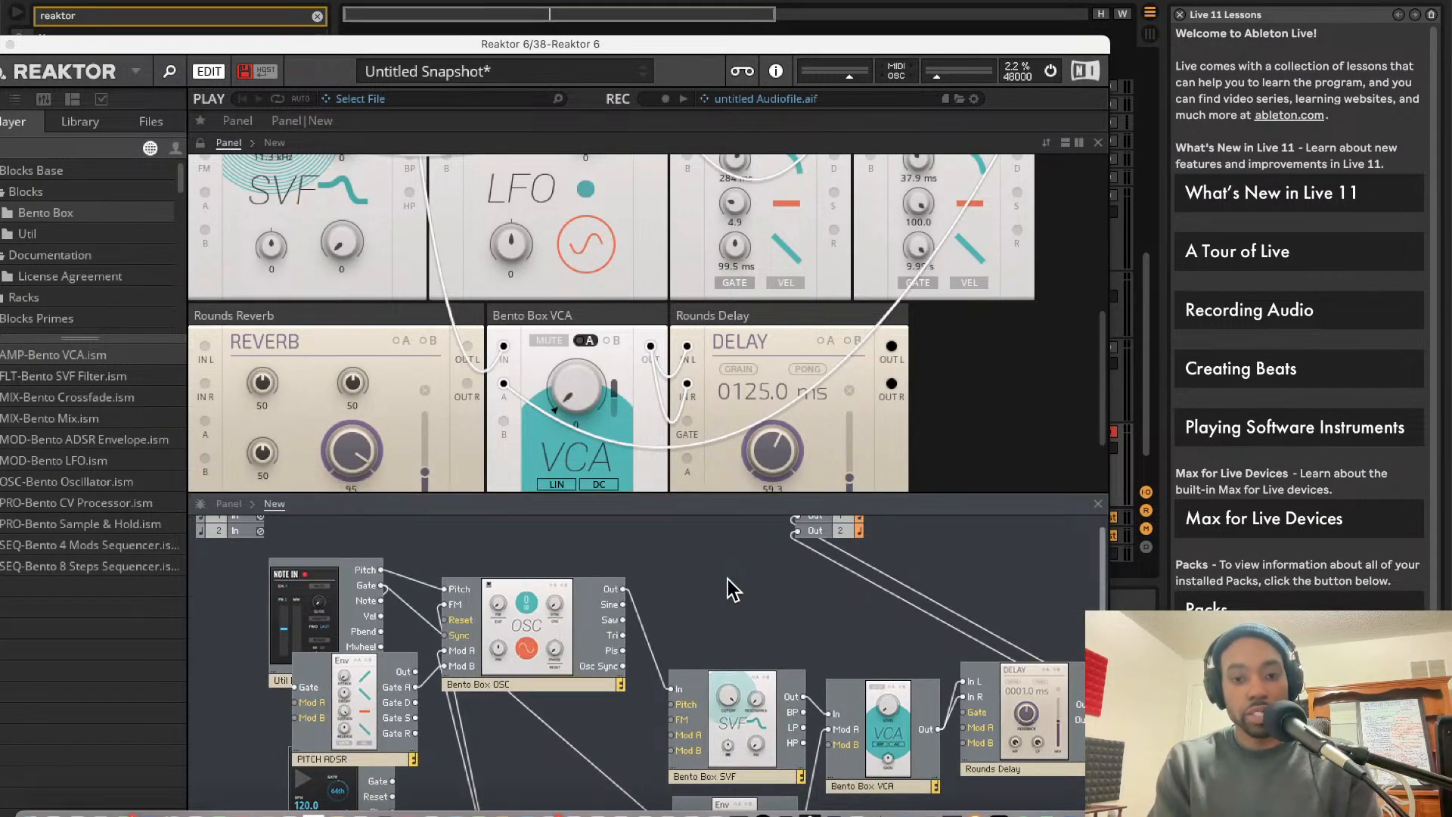
Search the module list for "modul", try adding the Classic Sampler to the structure and delete it
{"action": "key", "text": "Return"}
{"action": "left_click", "coordinate": [752, 564]}
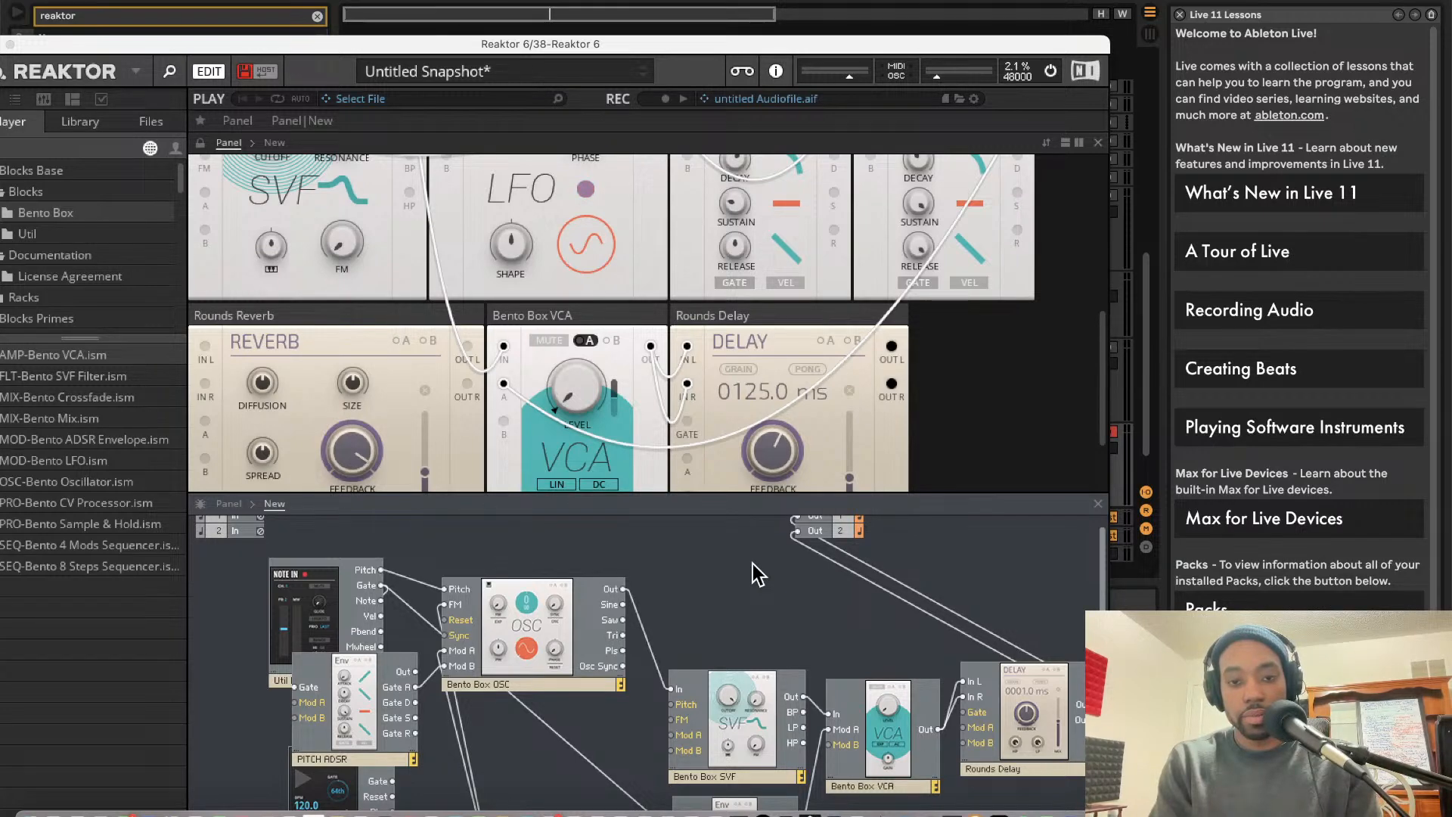
{"action": "double_click", "coordinate": [752, 564]}
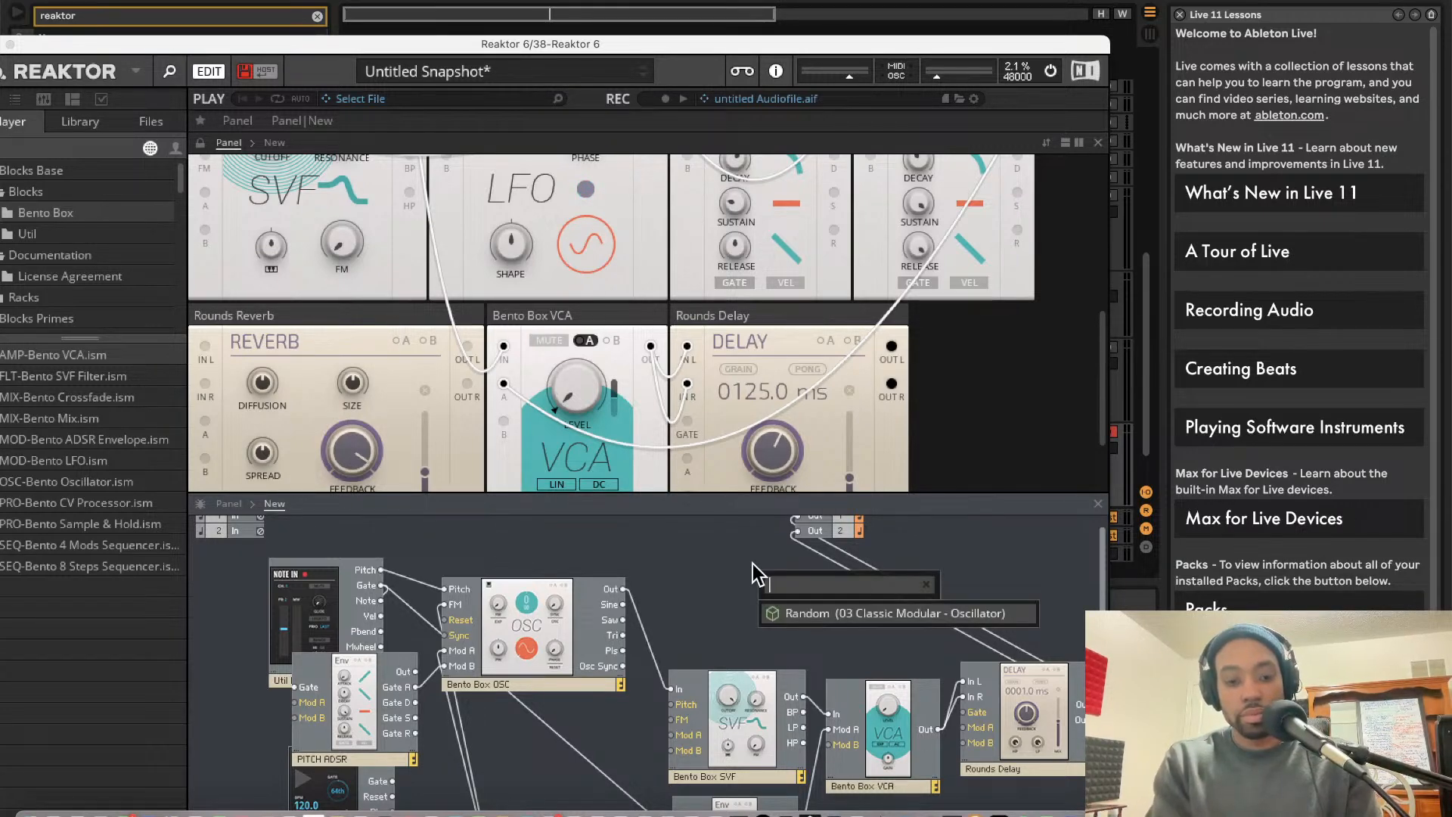
{"action": "type", "text": "modul"}
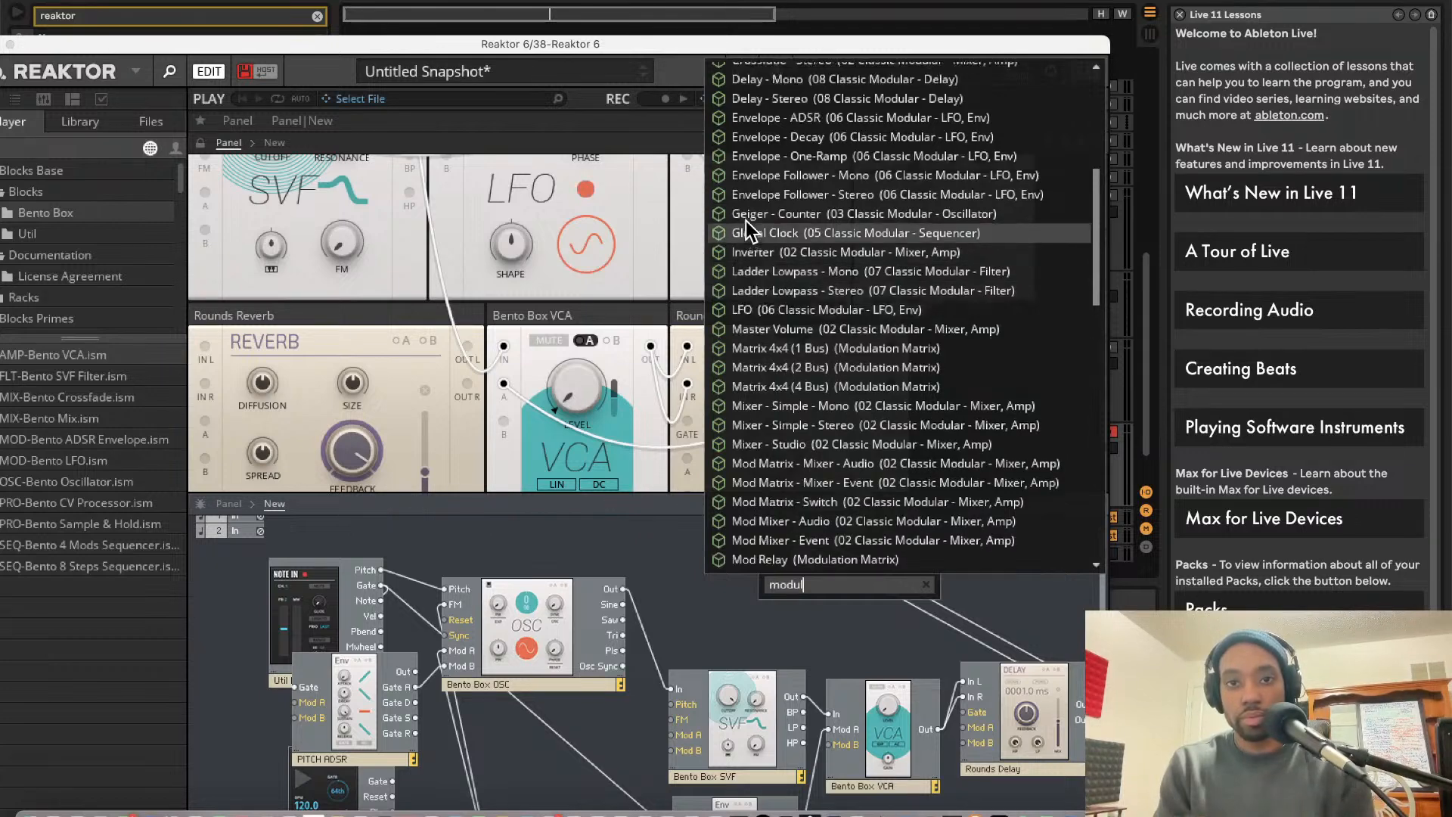
{"action": "scroll", "coordinate": [746, 221], "scroll_direction": "up", "scroll_amount": 5}
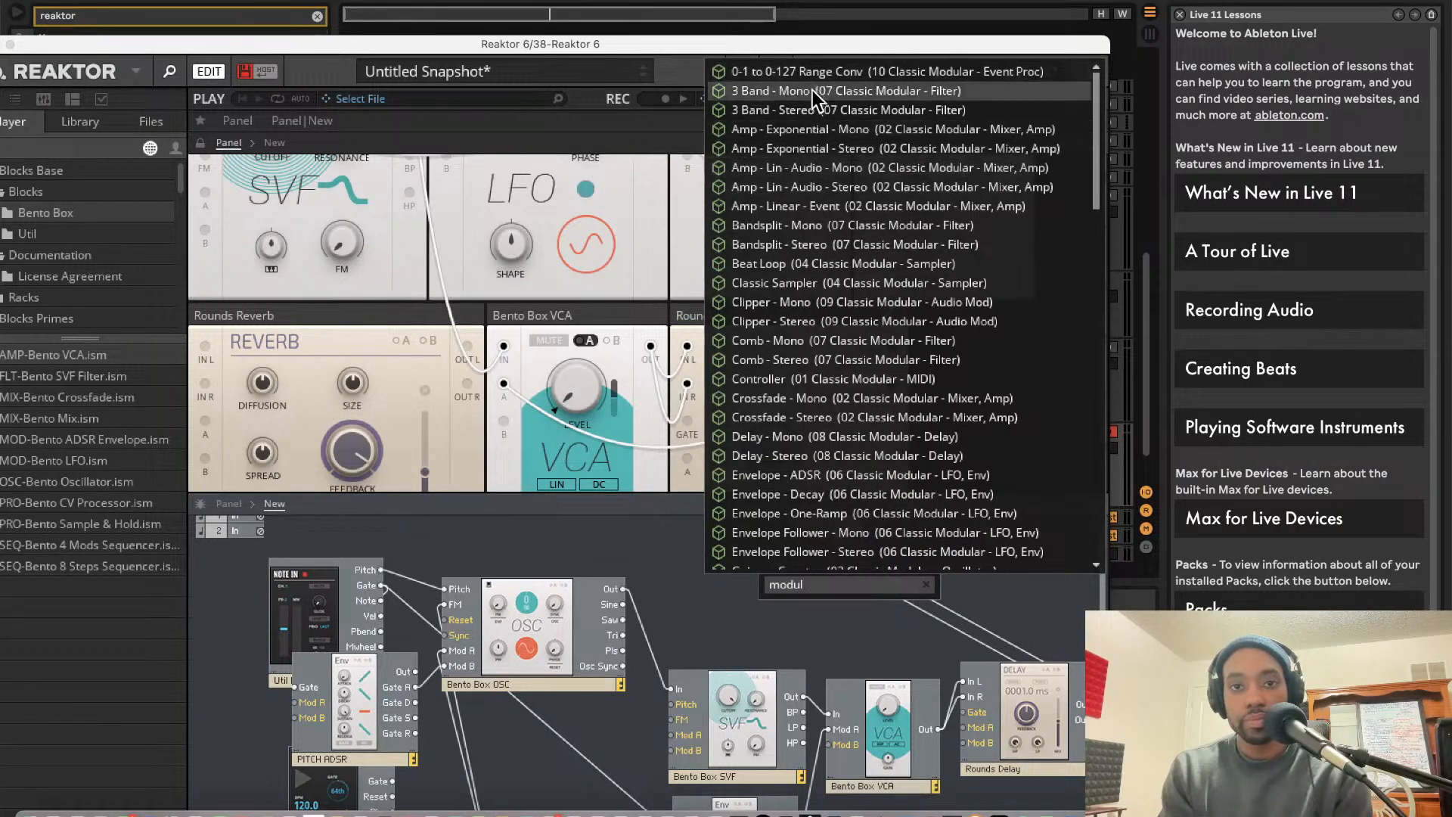
{"action": "left_click", "coordinate": [806, 283]}
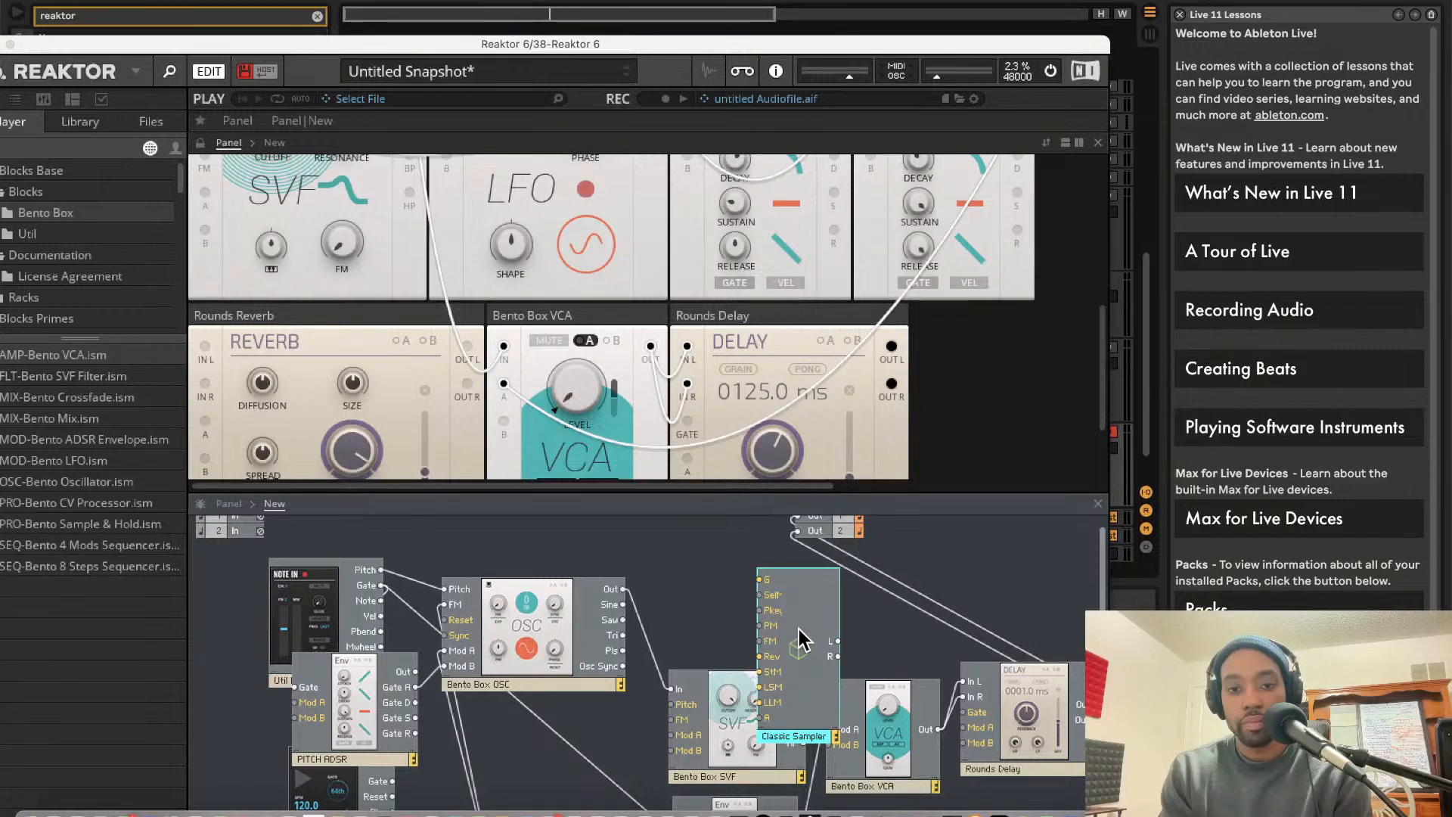
{"action": "key", "text": "Delete"}
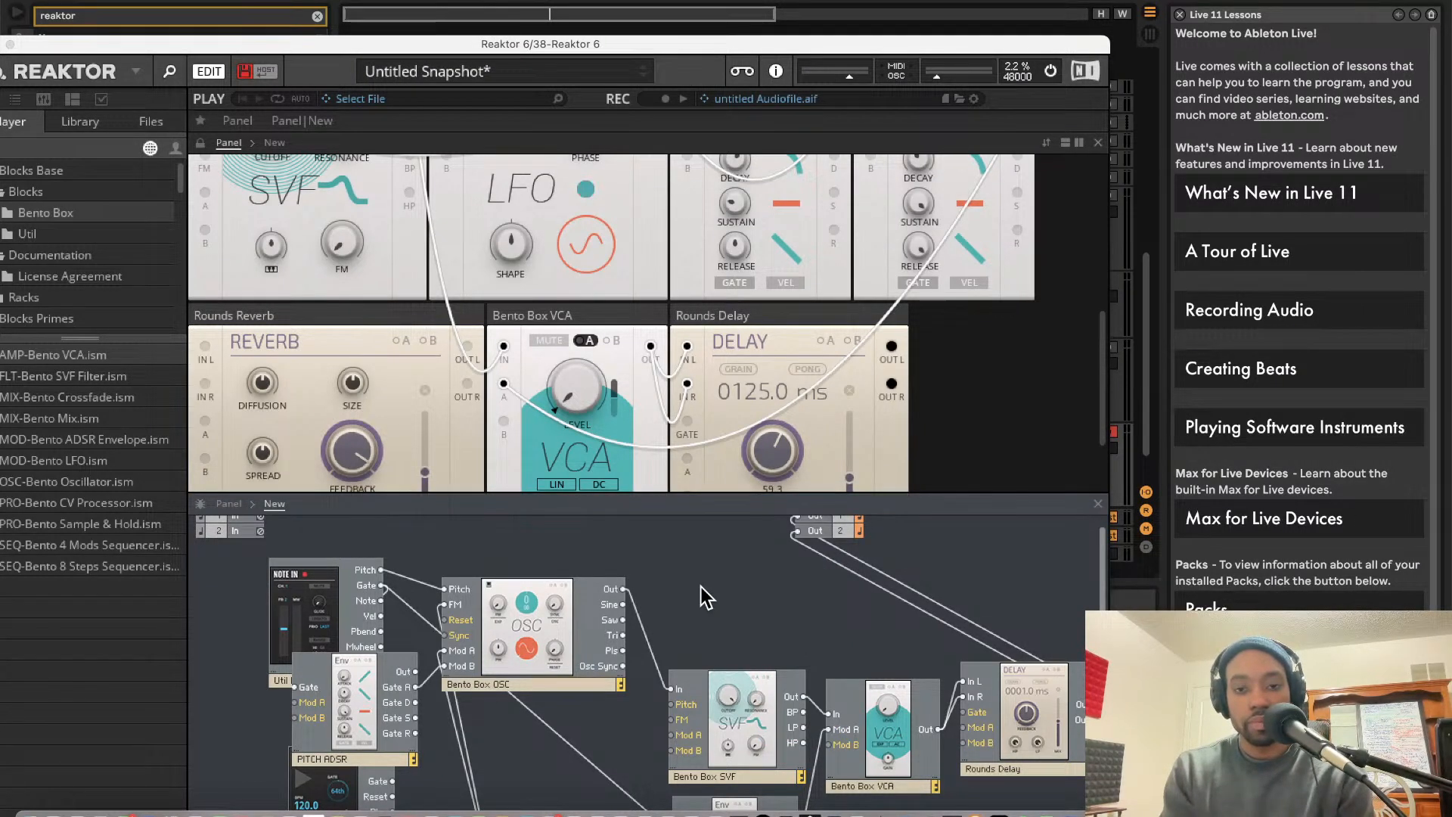
Bring the whole file browser into view and look through the Util, Bass racks and Bento Box folders for a suitable Block
{"action": "right_click", "coordinate": [701, 586]}
{"action": "left_click", "coordinate": [627, 522]}
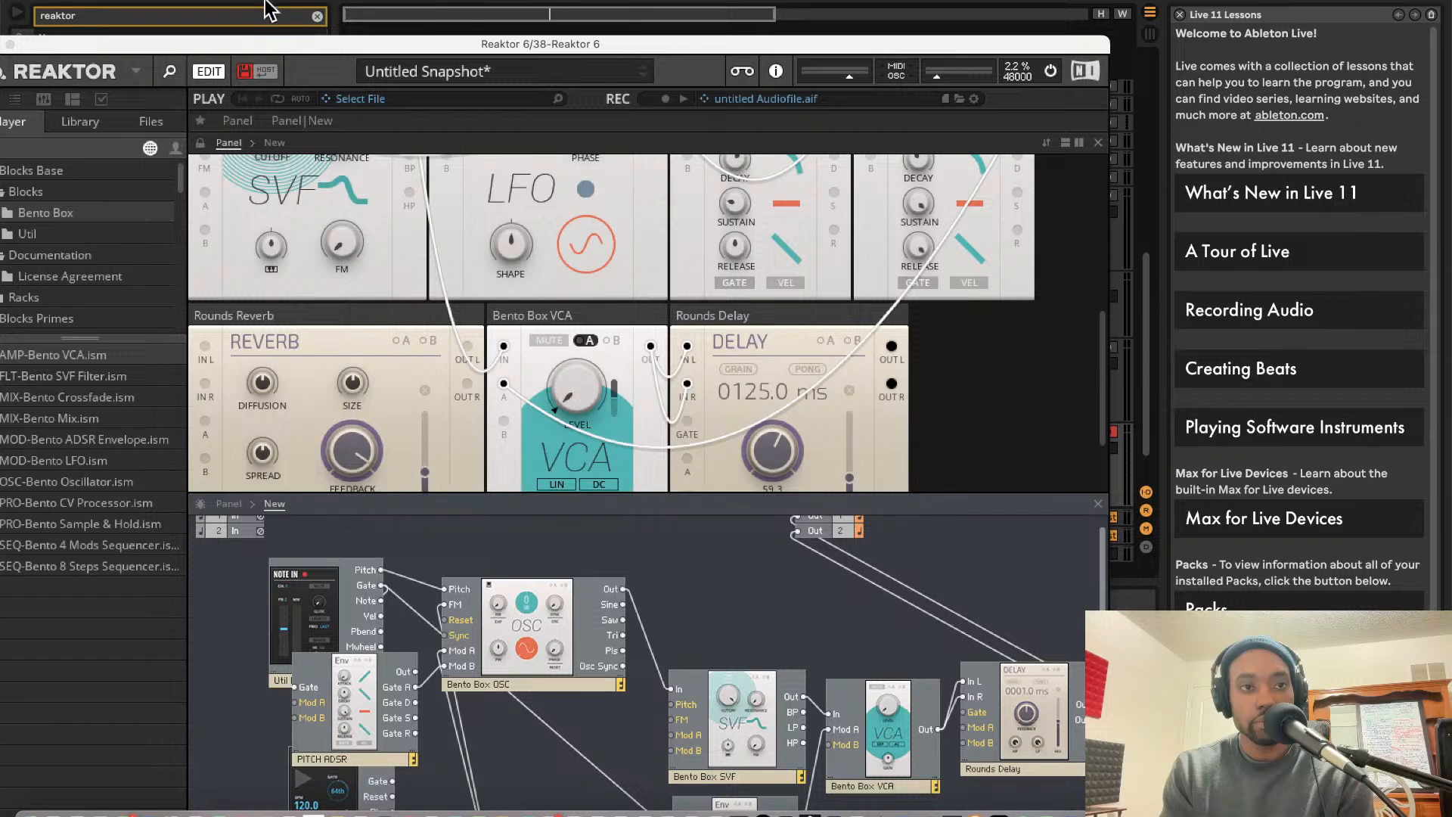
{"action": "left_click_drag", "start_coordinate": [252, 44], "coordinate": [348, 42]}
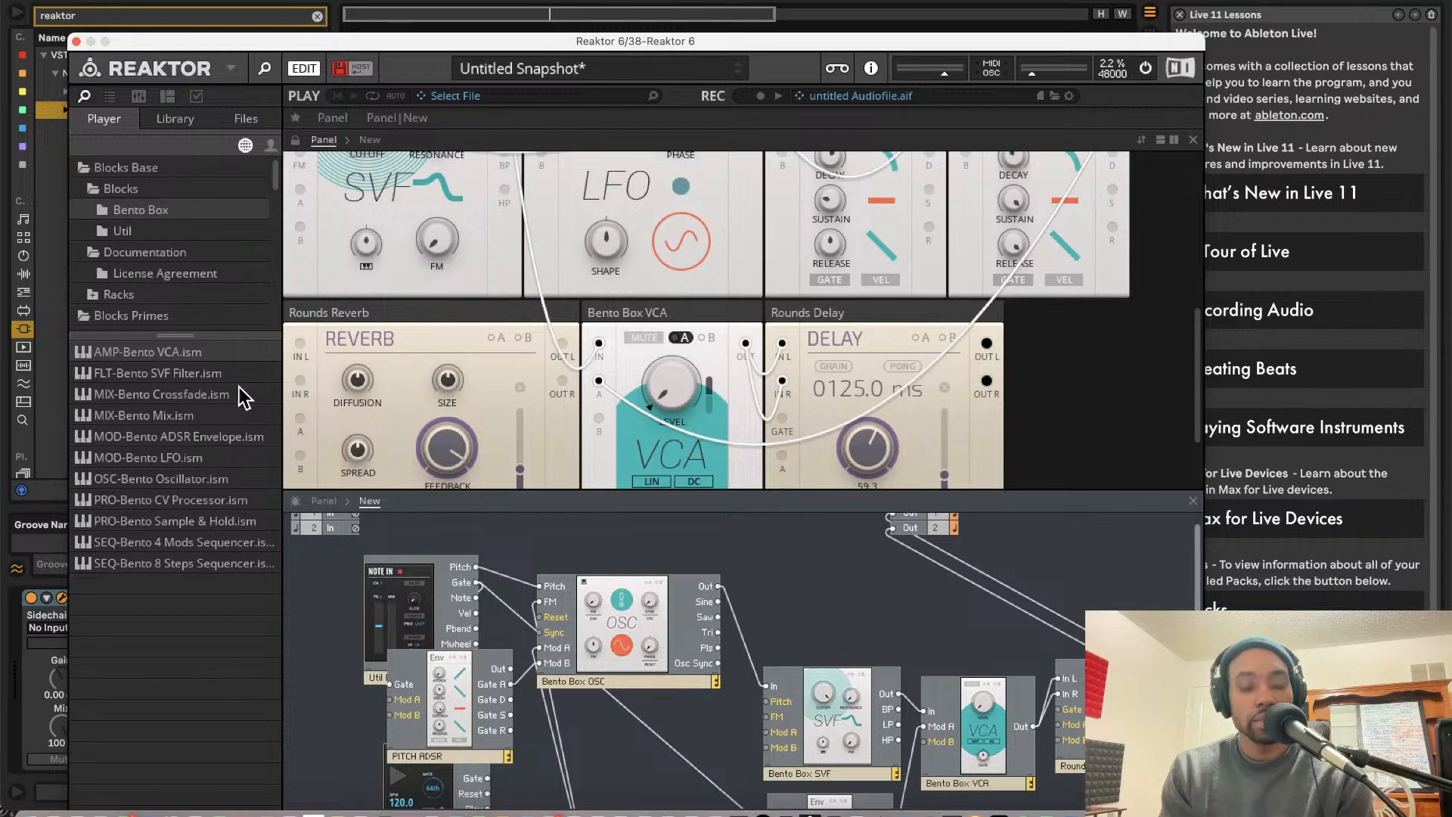
{"action": "left_click", "coordinate": [181, 230]}
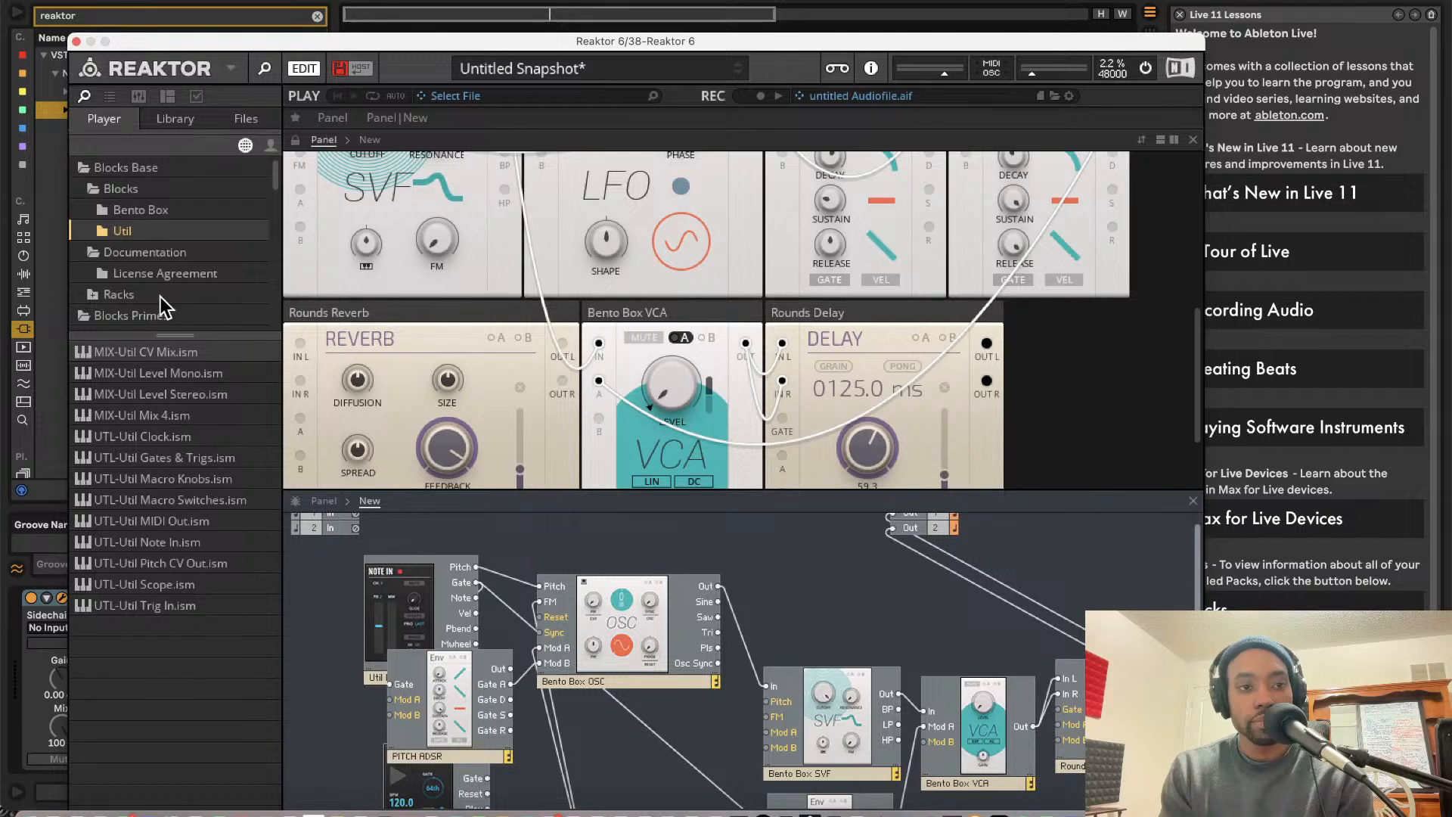
{"action": "left_click", "coordinate": [121, 295]}
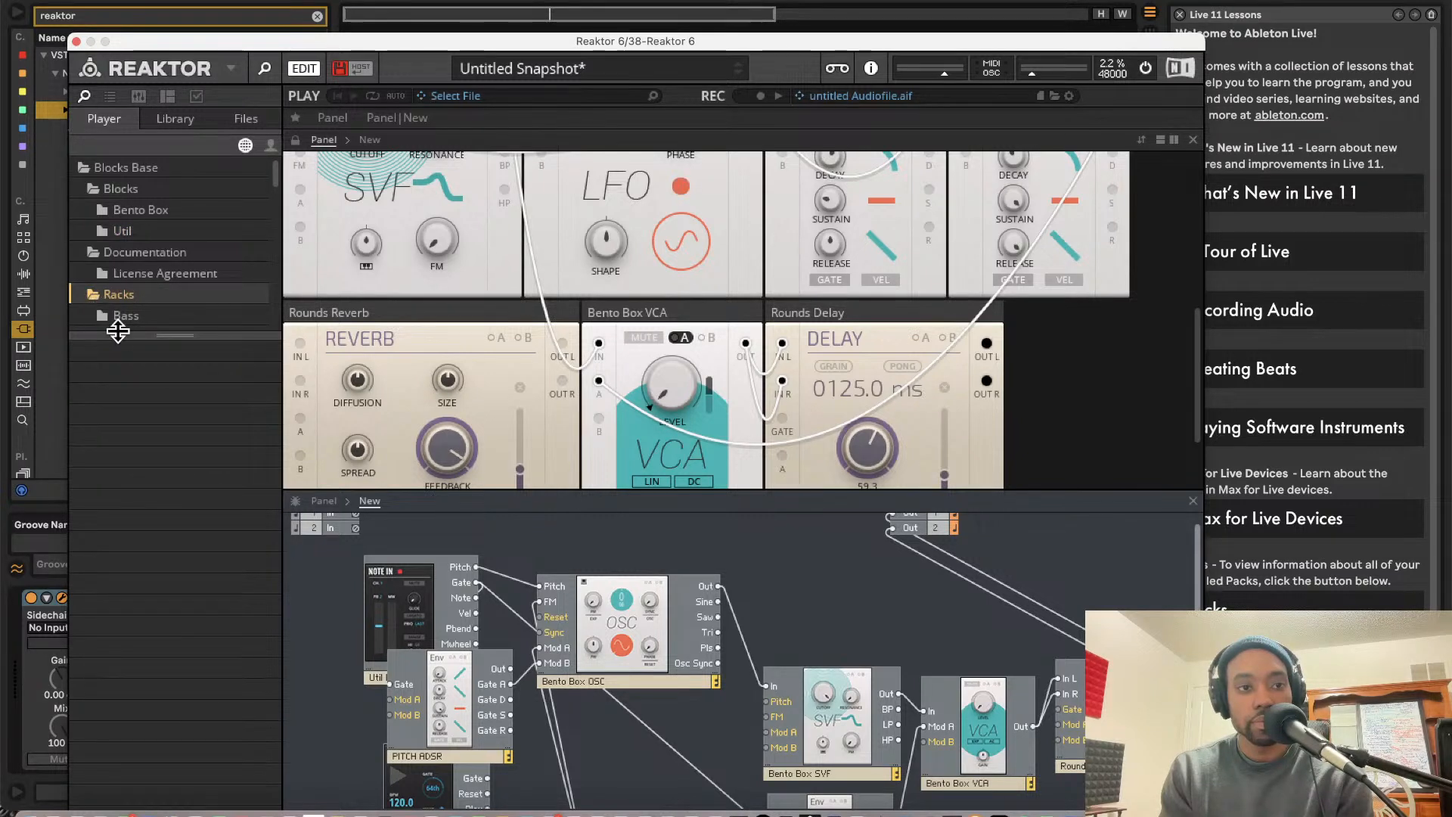
{"action": "left_click", "coordinate": [93, 294]}
{"action": "left_click", "coordinate": [113, 315]}
{"action": "scroll", "coordinate": [109, 310], "scroll_direction": "down", "scroll_amount": 3}
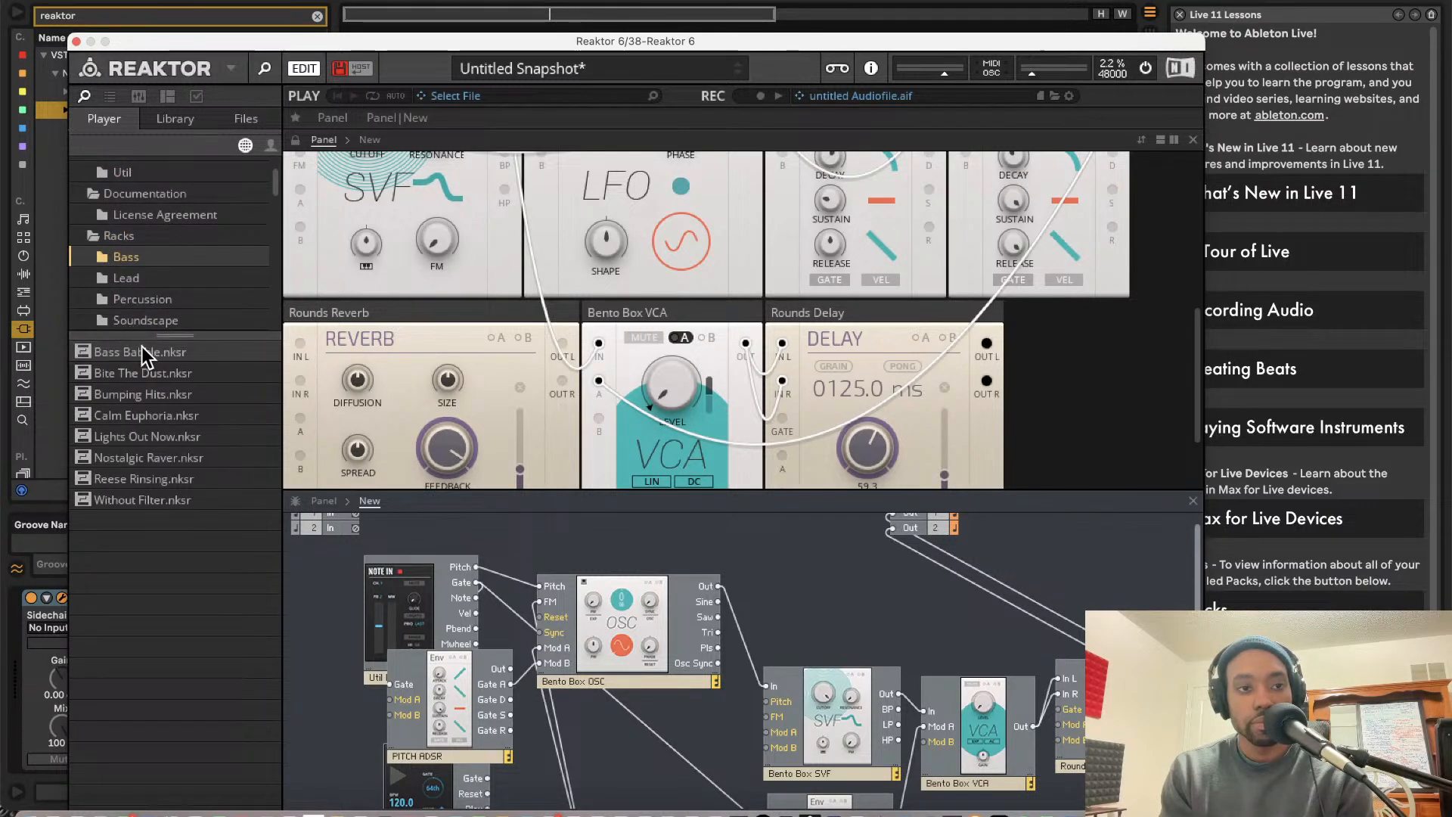
{"action": "scroll", "coordinate": [154, 292], "scroll_direction": "up", "scroll_amount": 3}
{"action": "left_click", "coordinate": [139, 211]}
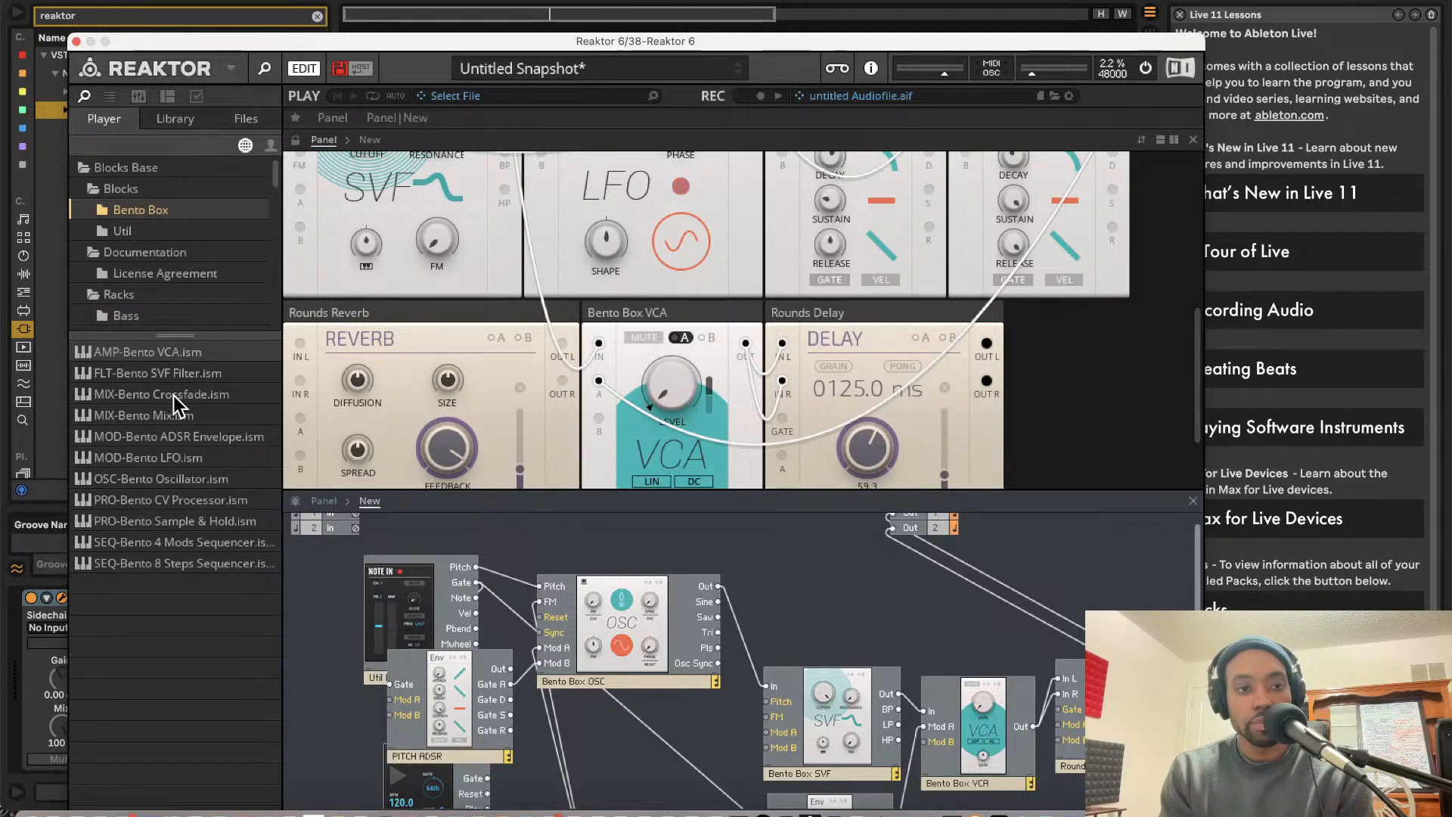
Add a Bento Crossfade Block to the structure in the free area above the Bento Box SVF
{"action": "left_click_drag", "start_coordinate": [178, 398], "coordinate": [760, 543]}
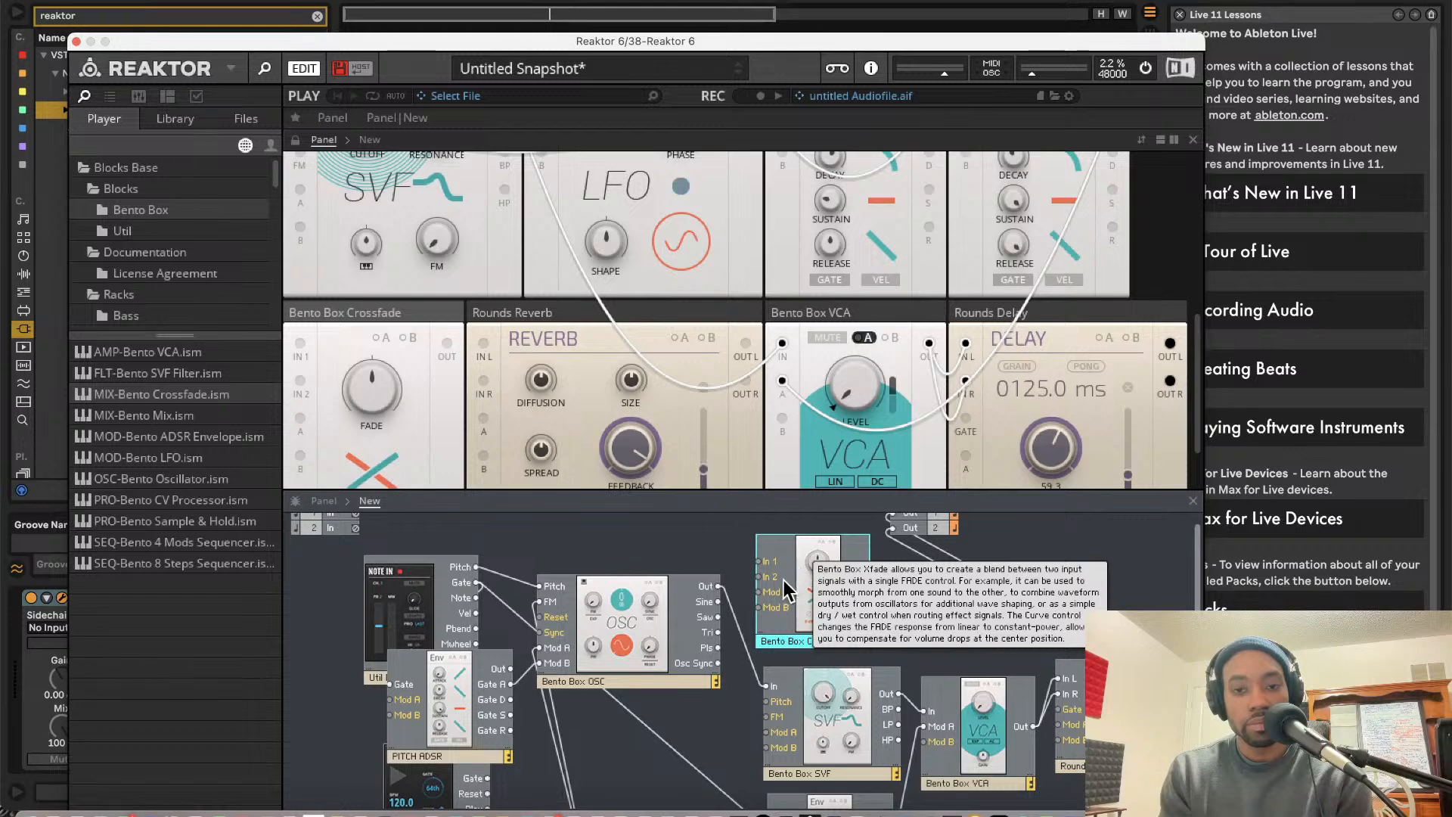
{"action": "scroll", "coordinate": [782, 579], "scroll_direction": "down", "scroll_amount": 3}
{"action": "scroll", "coordinate": [783, 578], "scroll_direction": "up", "scroll_amount": 3}
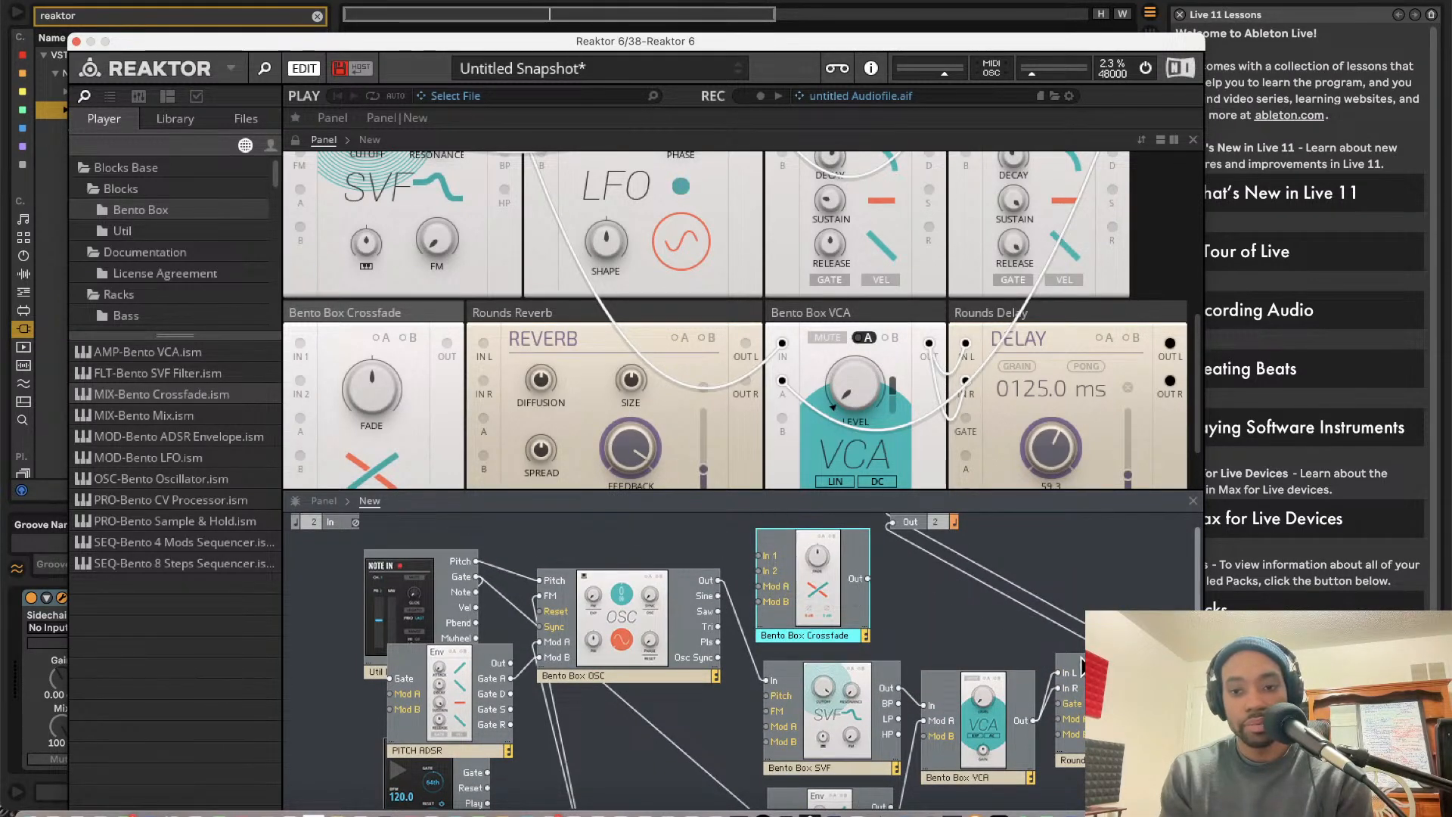
Shift the Bento Box SVF, Bento Box VCA and AMP ADSR together away from the Rounds Delay to free up space
{"action": "left_click", "coordinate": [869, 664]}
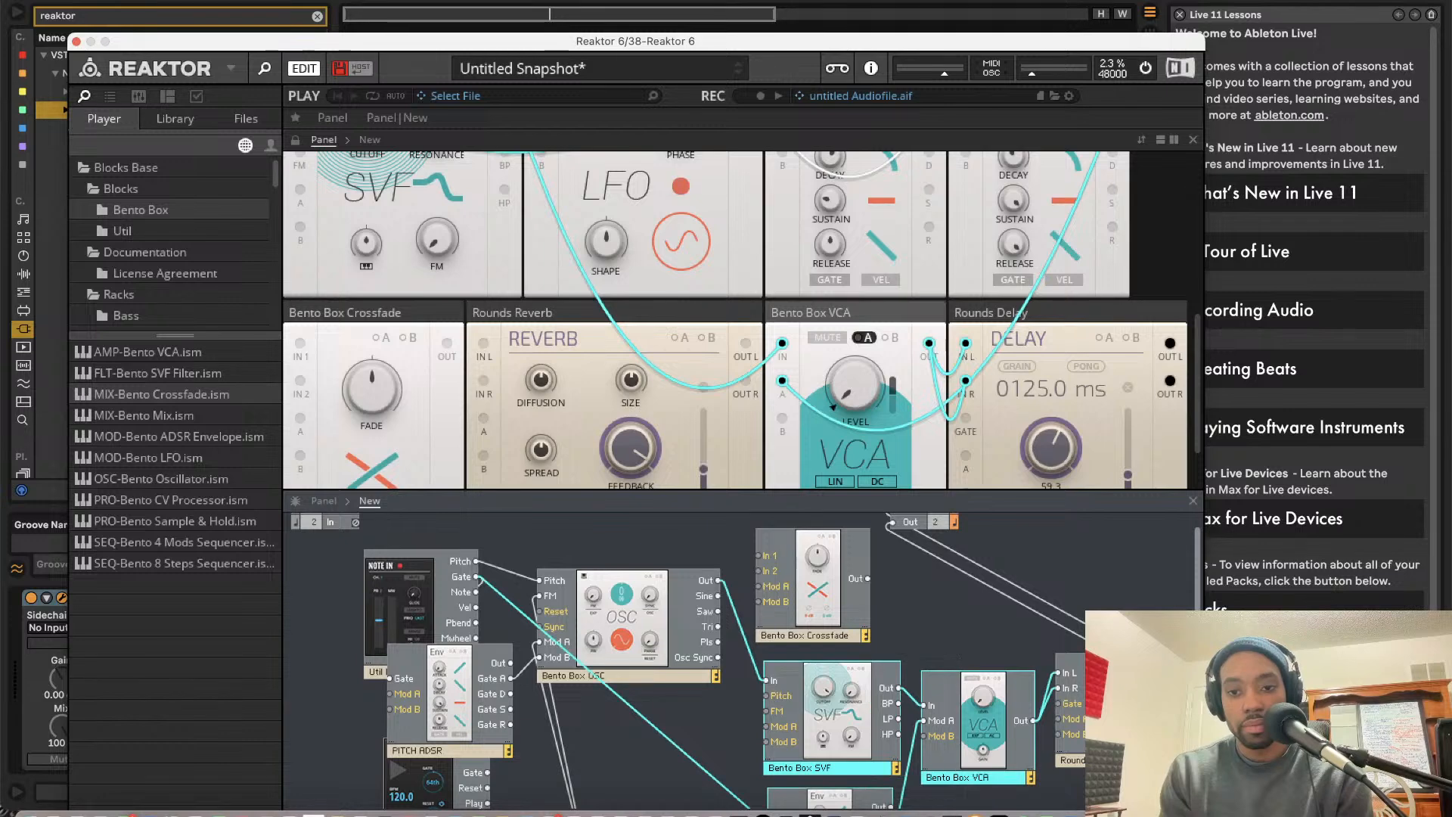
{"action": "left_click_drag", "start_coordinate": [926, 736], "coordinate": [783, 747]}
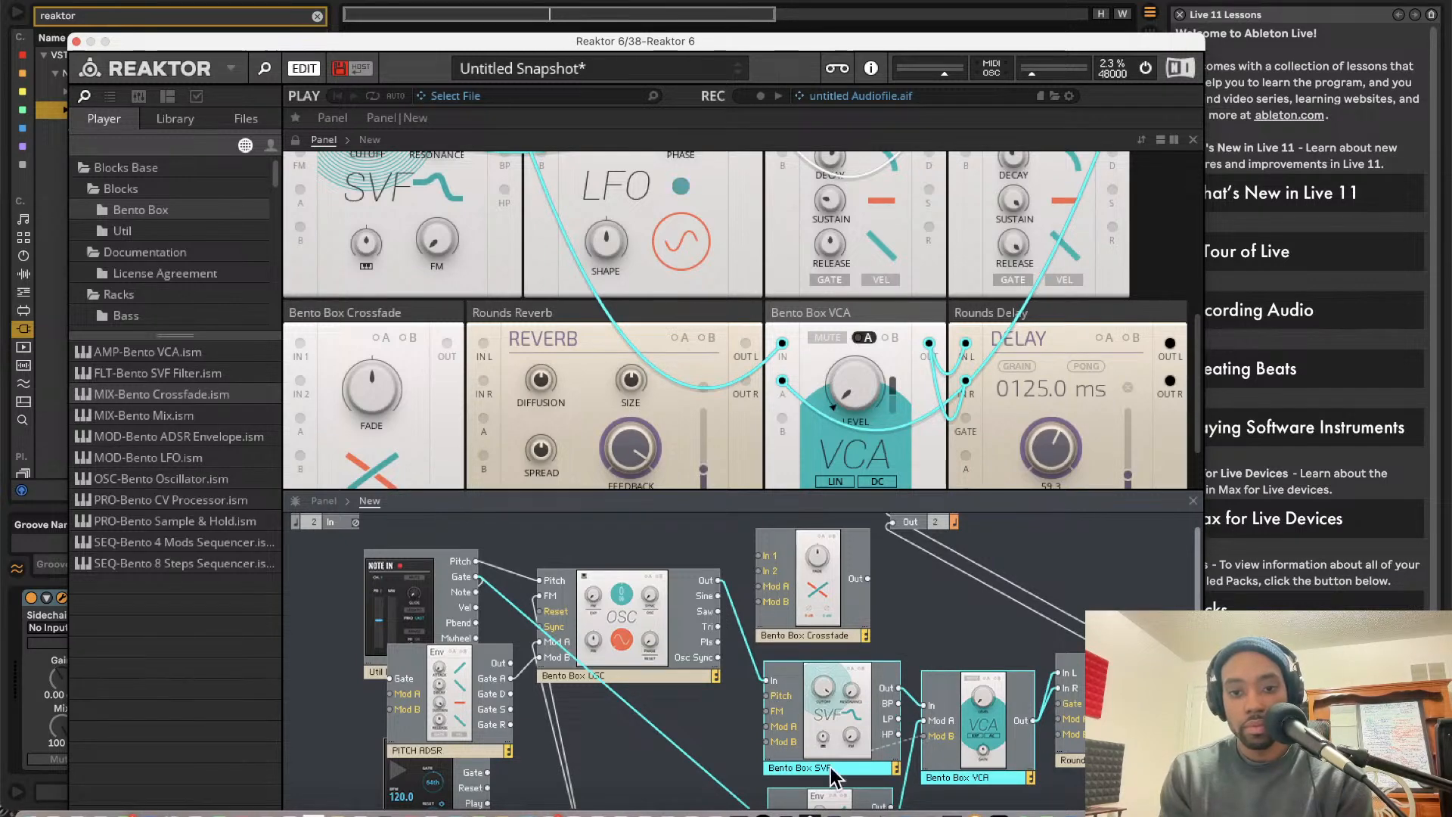
{"action": "scroll", "coordinate": [833, 776], "scroll_direction": "down", "scroll_amount": 1}
{"action": "scroll", "coordinate": [863, 706], "scroll_direction": "down", "scroll_amount": 3}
{"action": "left_click_drag", "start_coordinate": [983, 638], "coordinate": [811, 684]}
{"action": "scroll", "coordinate": [811, 684], "scroll_direction": "up", "scroll_amount": 2}
{"action": "scroll", "coordinate": [811, 683], "scroll_direction": "up", "scroll_amount": 2}
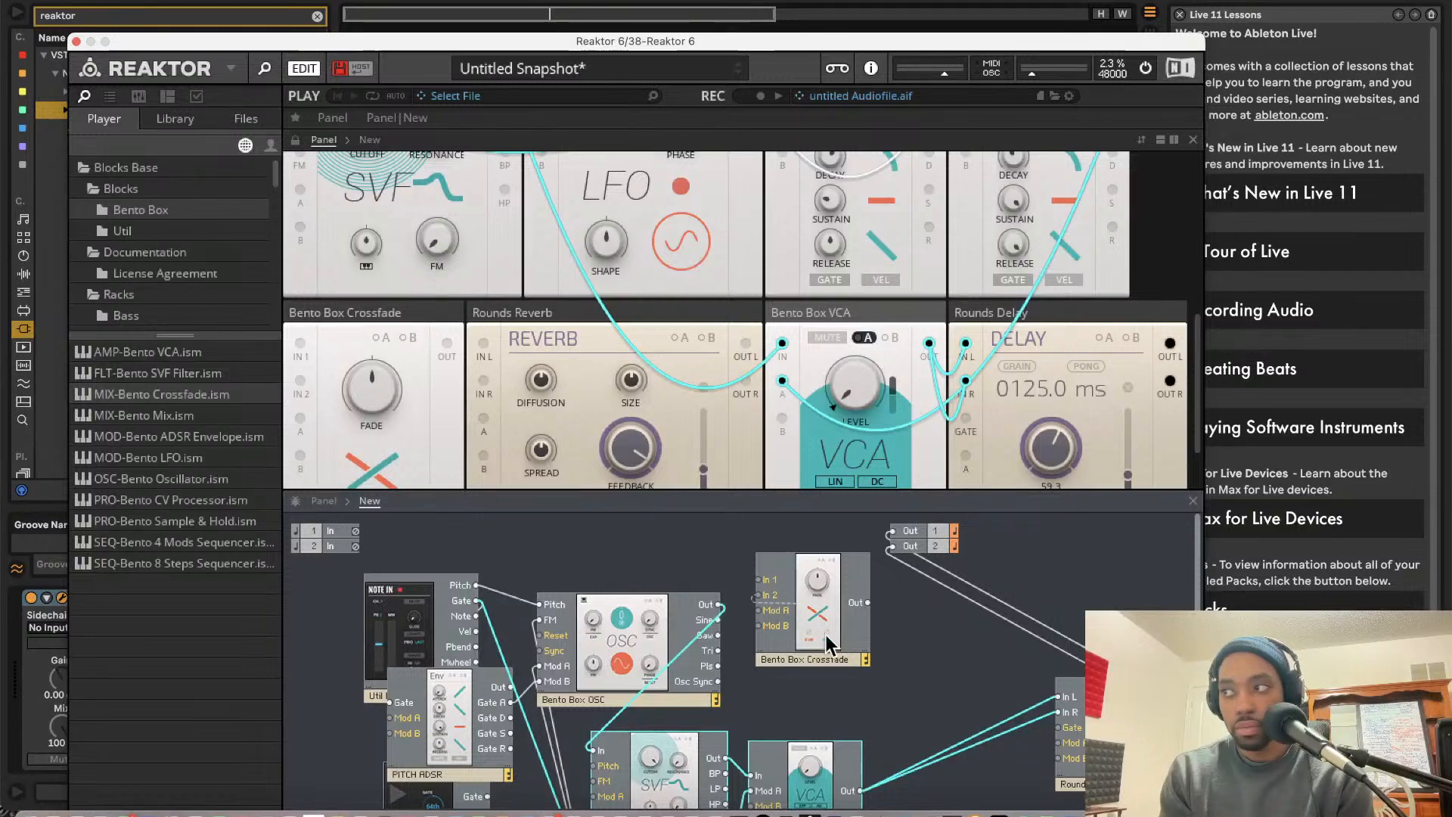
Try placing the Bento Box Crossfade between the Bento Box VCA and the Rounds Delay
{"action": "left_click_drag", "start_coordinate": [848, 627], "coordinate": [1002, 789]}
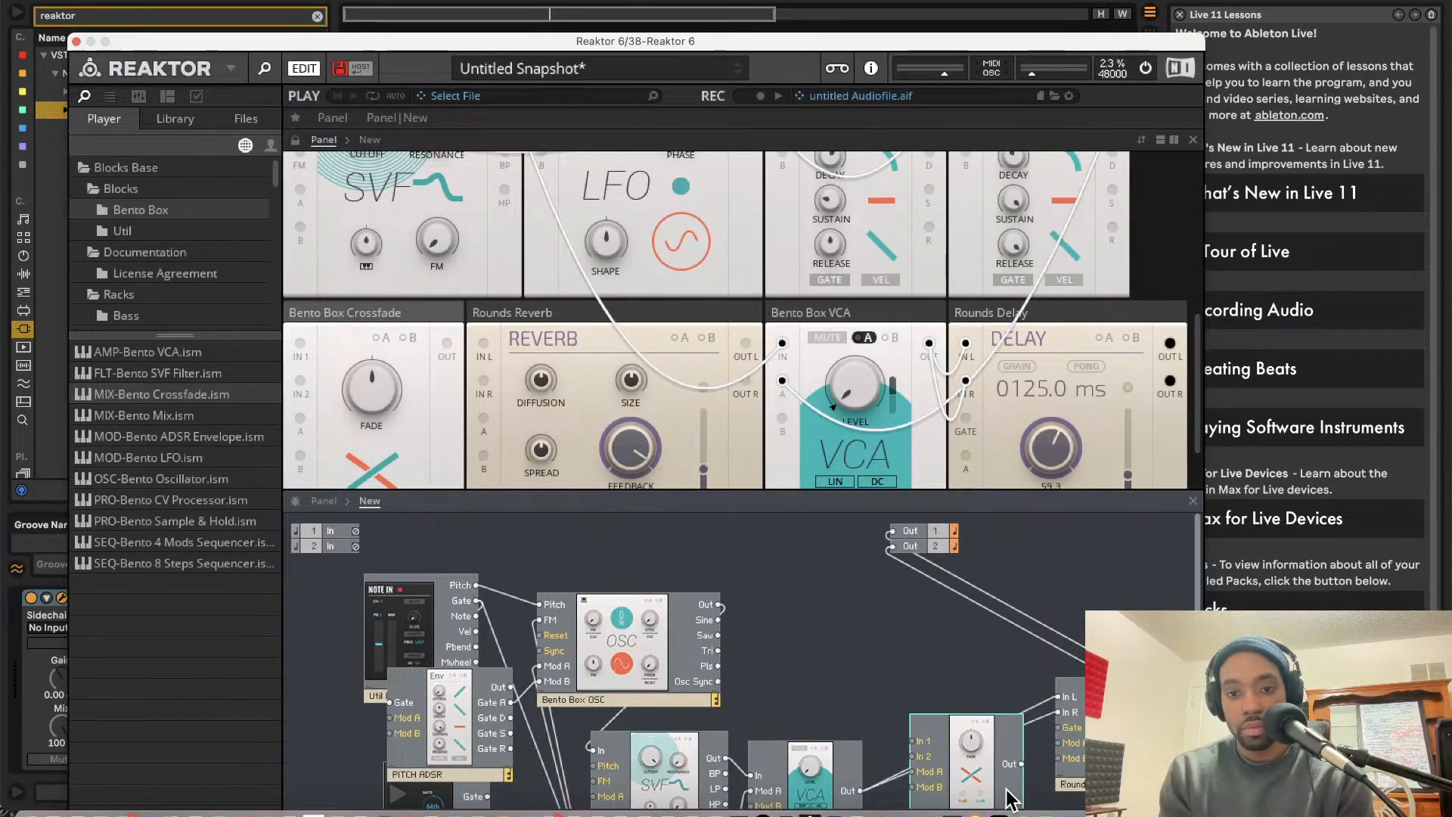
{"action": "scroll", "coordinate": [873, 662], "scroll_direction": "down", "scroll_amount": 2}
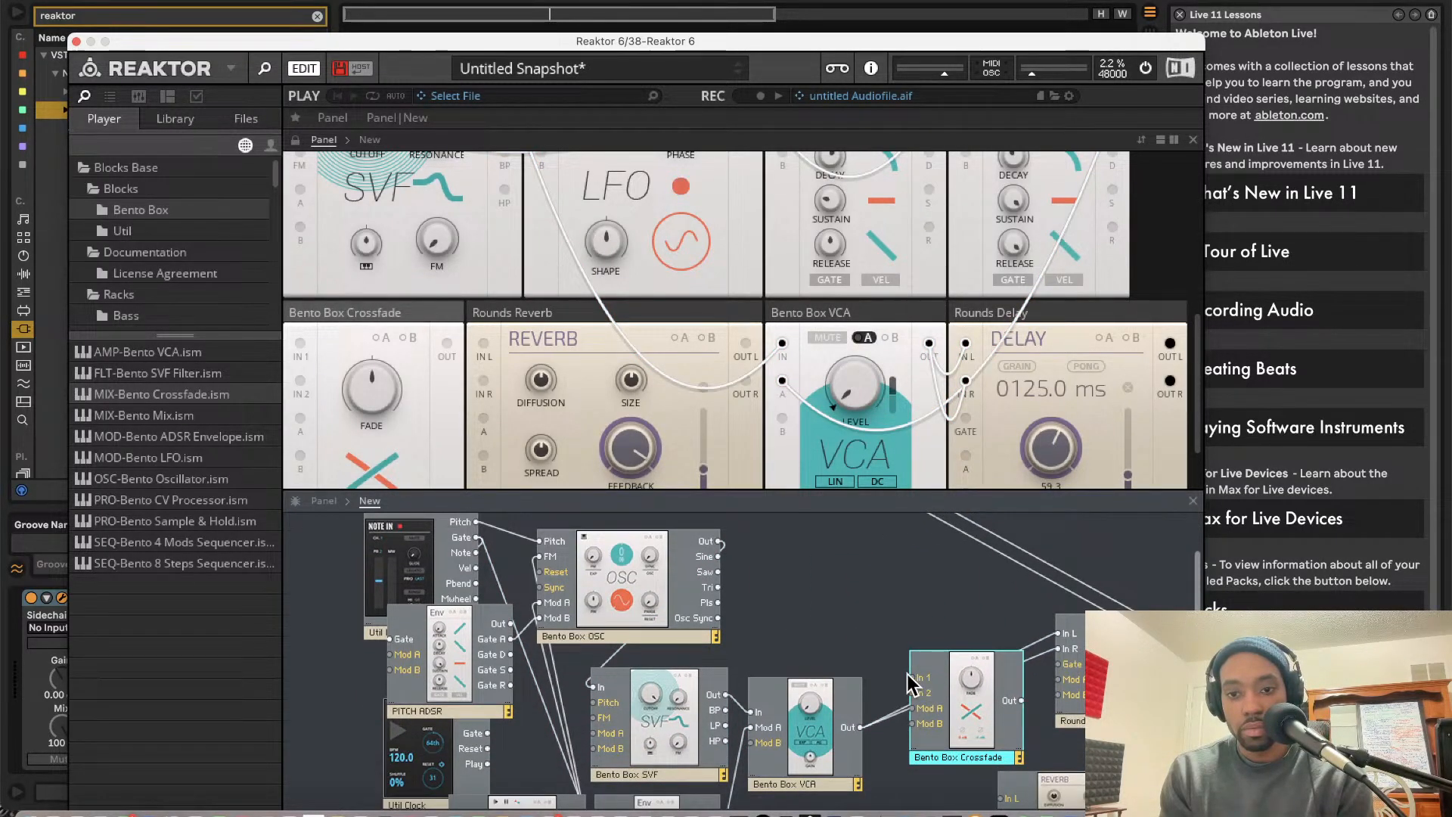
{"action": "scroll", "coordinate": [853, 665], "scroll_direction": "up", "scroll_amount": 2}
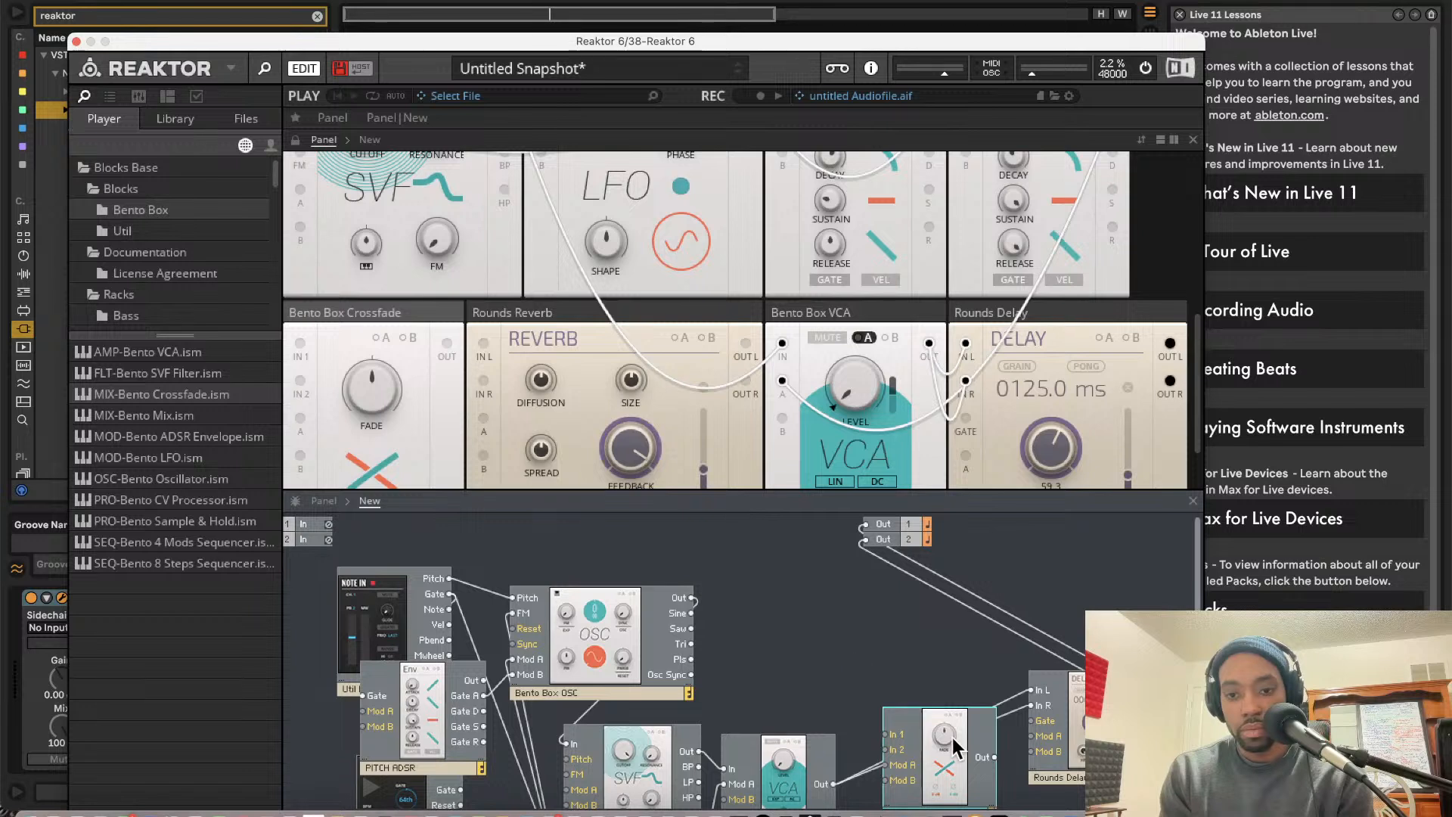
{"action": "left_click_drag", "start_coordinate": [945, 767], "coordinate": [811, 643]}
Insert the Crossfade between the Bento Box SVF and VCA, wiring SVF Out to In 1 and In 2 and the Crossfade's Out to the VCA's In
{"action": "left_click_drag", "start_coordinate": [787, 779], "coordinate": [890, 782]}
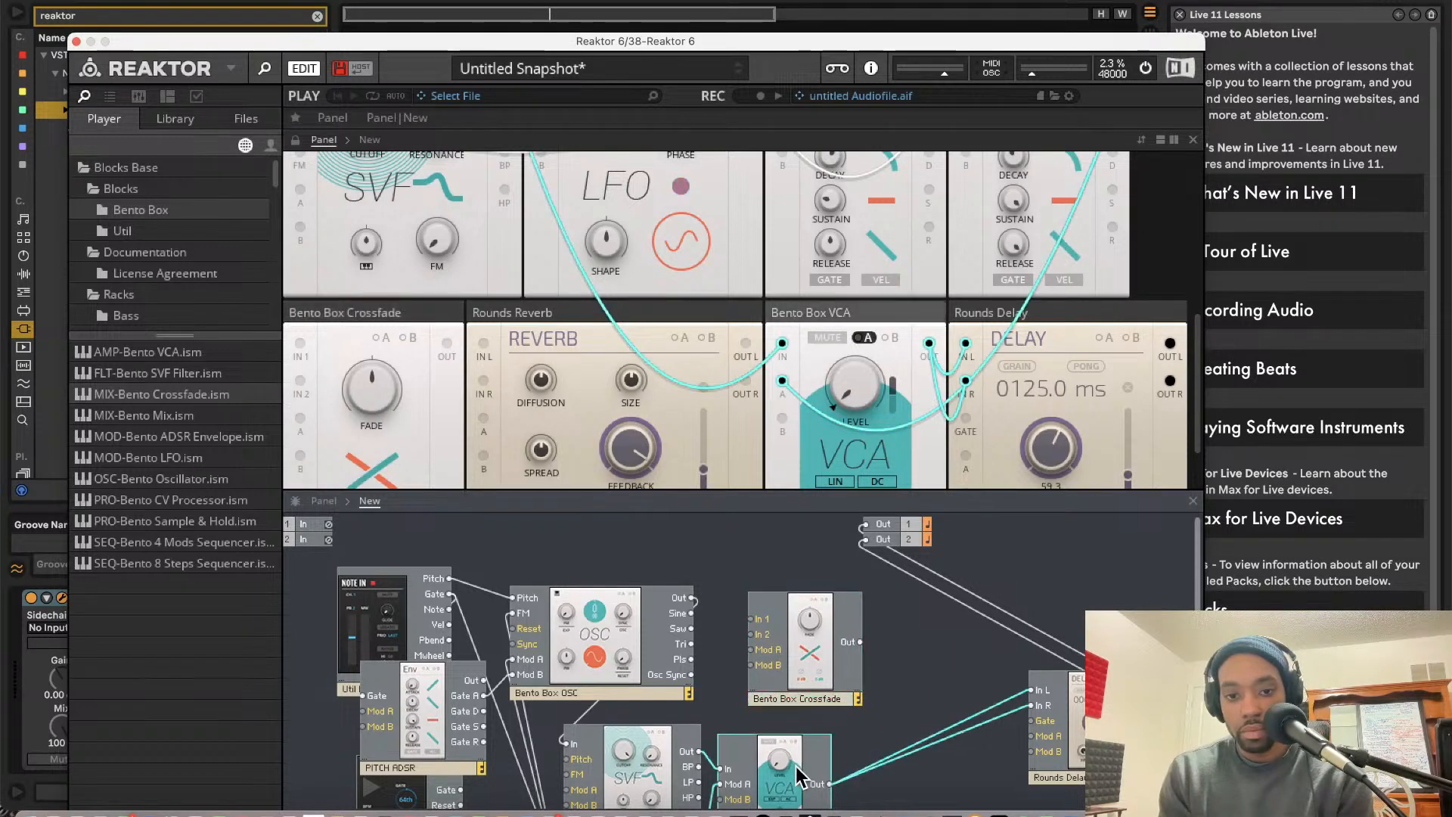
{"action": "left_click_drag", "start_coordinate": [808, 654], "coordinate": [699, 751]}
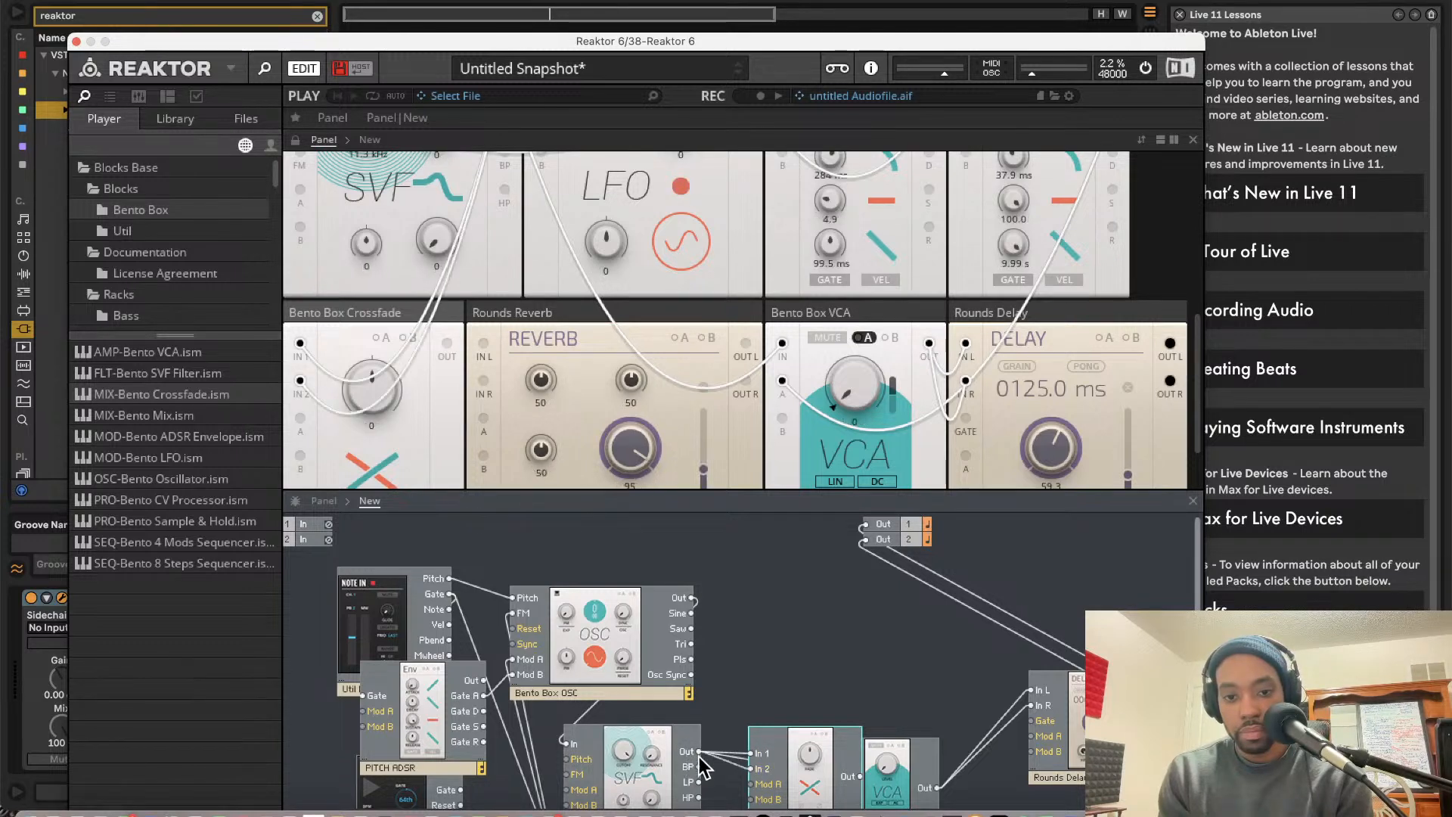
{"action": "mouse_move", "coordinate": [807, 765]}
{"action": "left_mouse_down"}
{"action": "mouse_move", "coordinate": [744, 654]}
{"action": "mouse_move", "coordinate": [835, 681]}
{"action": "mouse_move", "coordinate": [851, 768]}
{"action": "mouse_move", "coordinate": [832, 772]}
{"action": "left_mouse_up"}
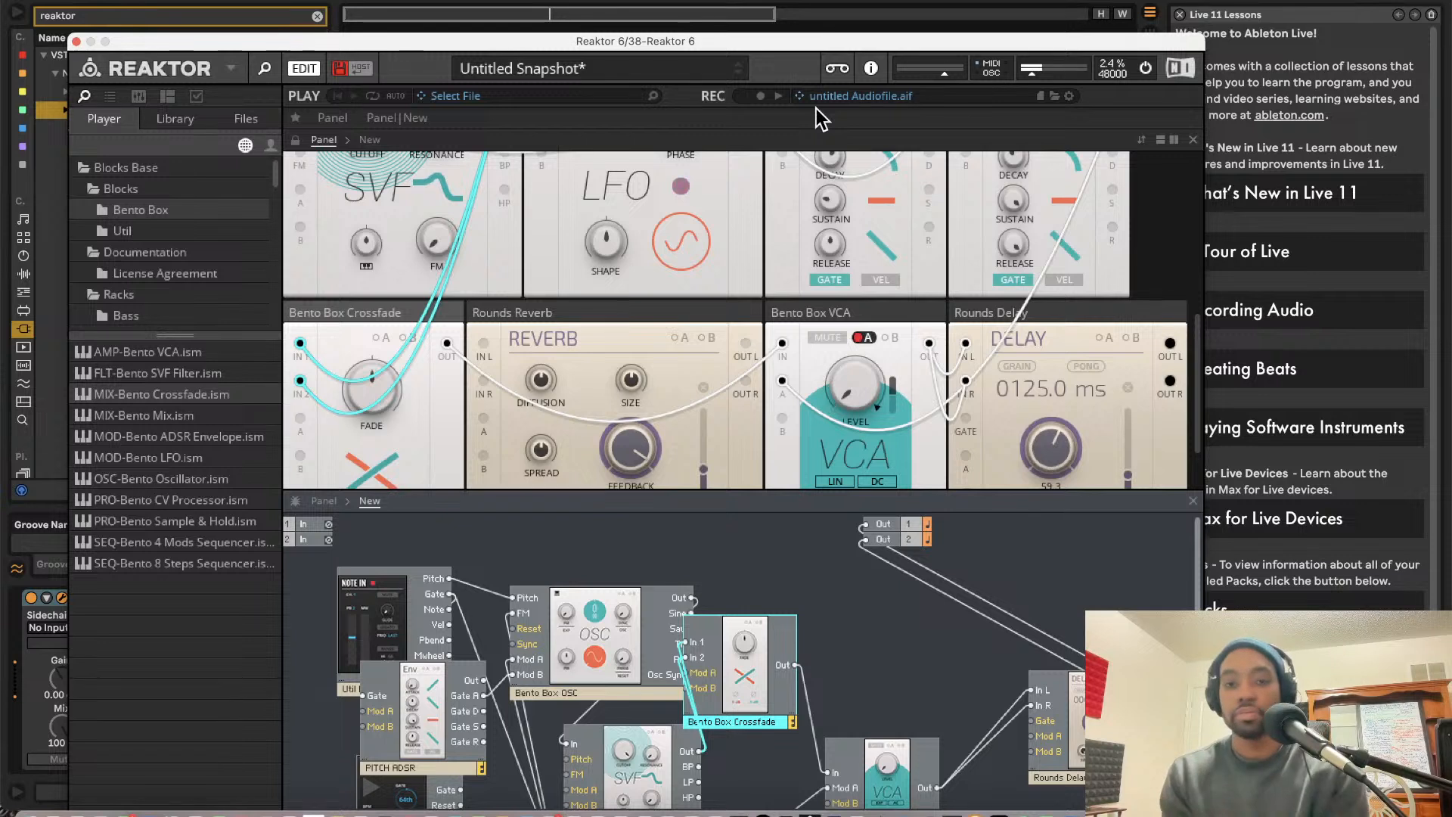
Sweep the Bento Box Crossfade's FADE from below zero up past 68.3 to test the sound
{"action": "left_click_drag", "start_coordinate": [374, 389], "coordinate": [405, 630]}
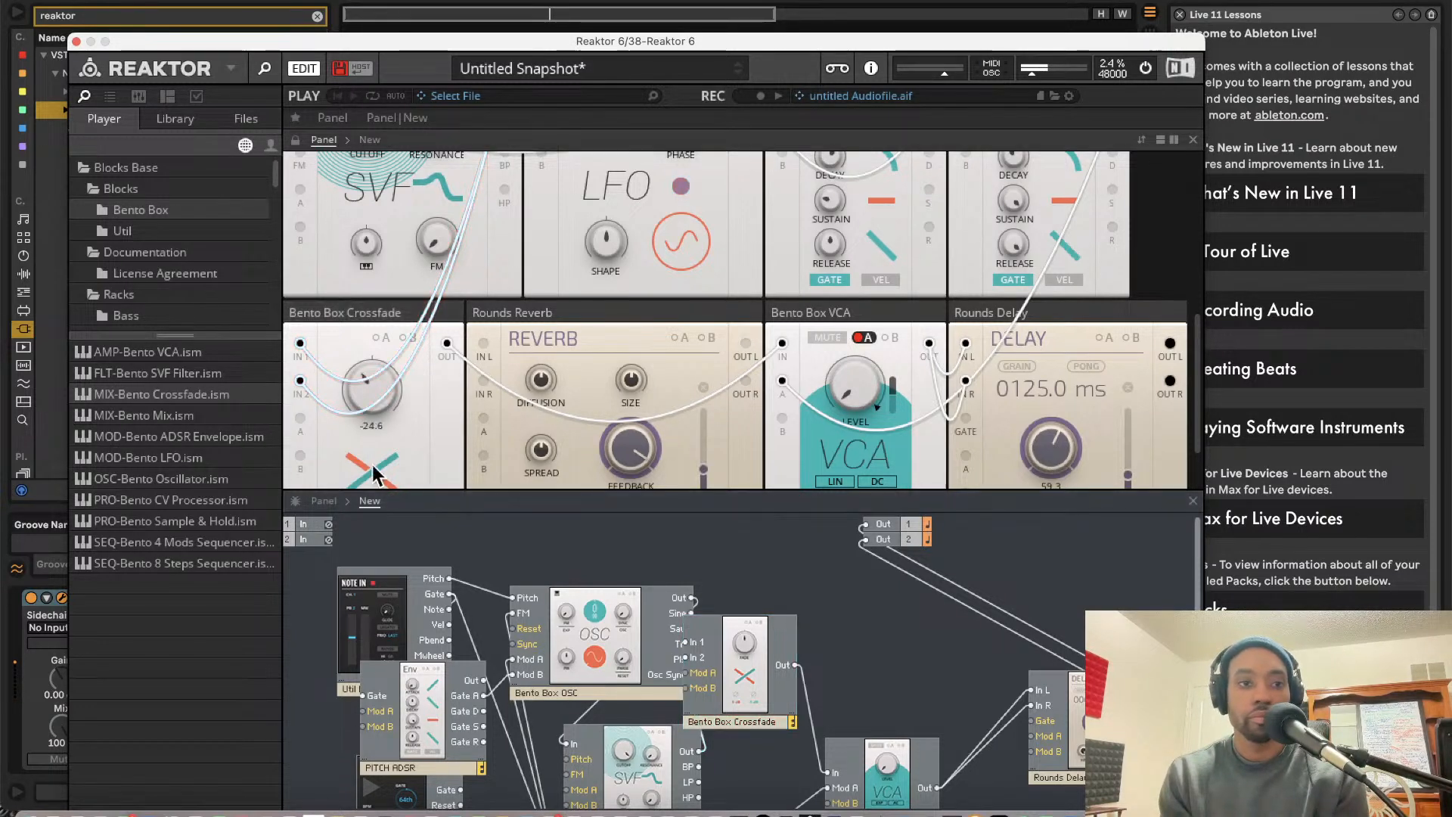
{"action": "scroll", "coordinate": [426, 355], "scroll_direction": "down", "scroll_amount": 2}
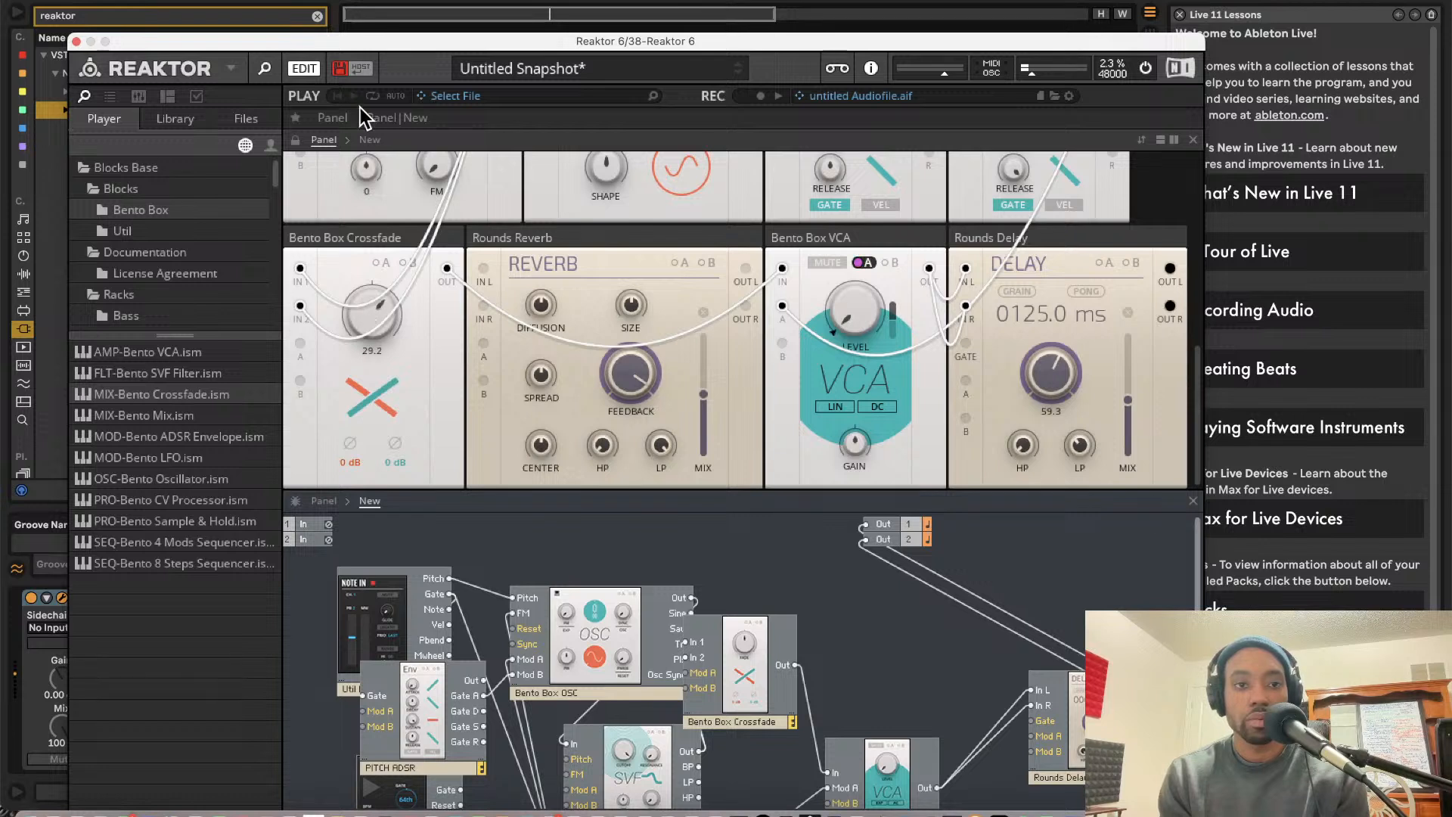
{"action": "left_click_drag", "start_coordinate": [375, 318], "coordinate": [361, 225]}
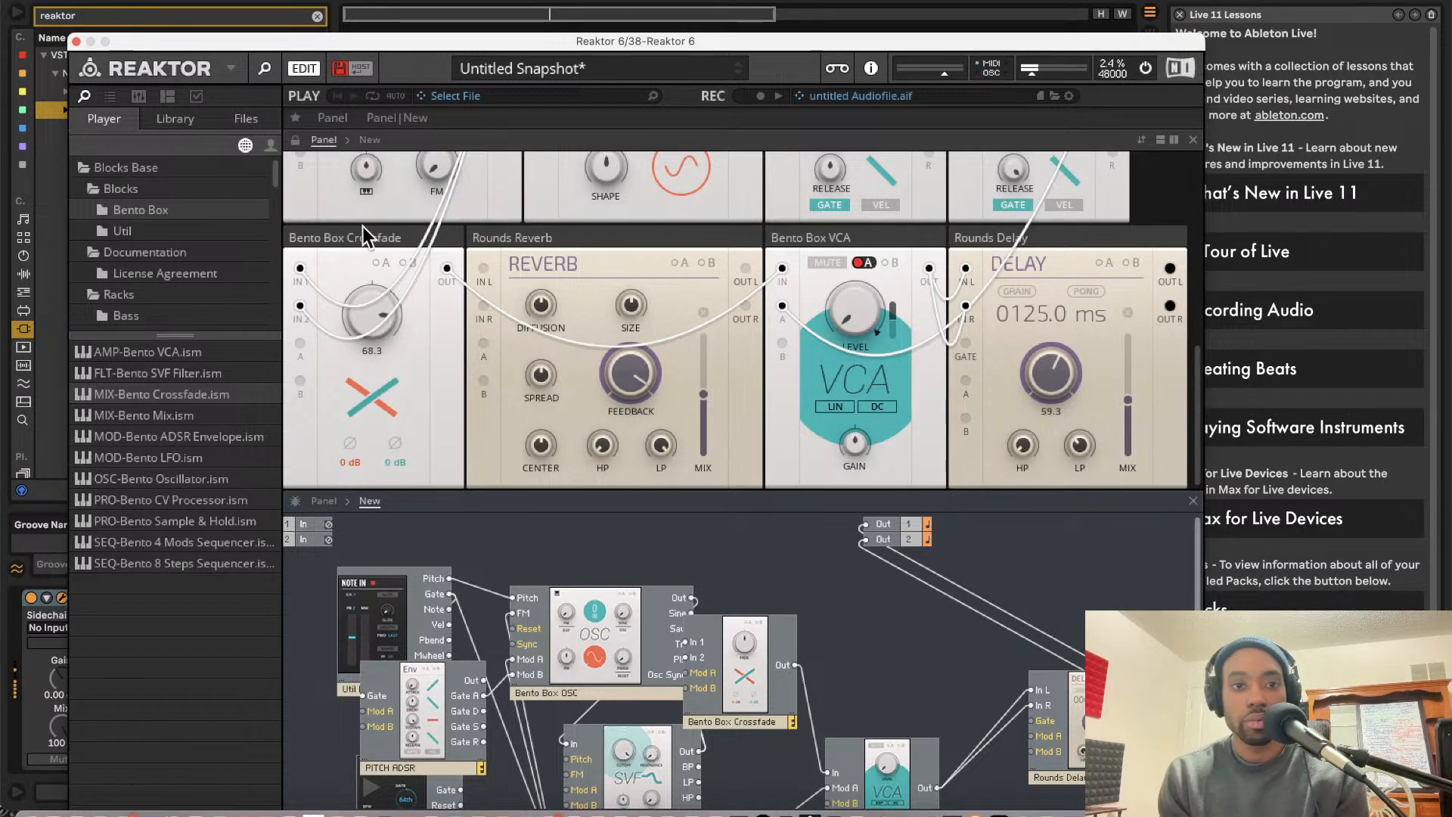
{"action": "left_click_drag", "start_coordinate": [376, 314], "coordinate": [367, 198]}
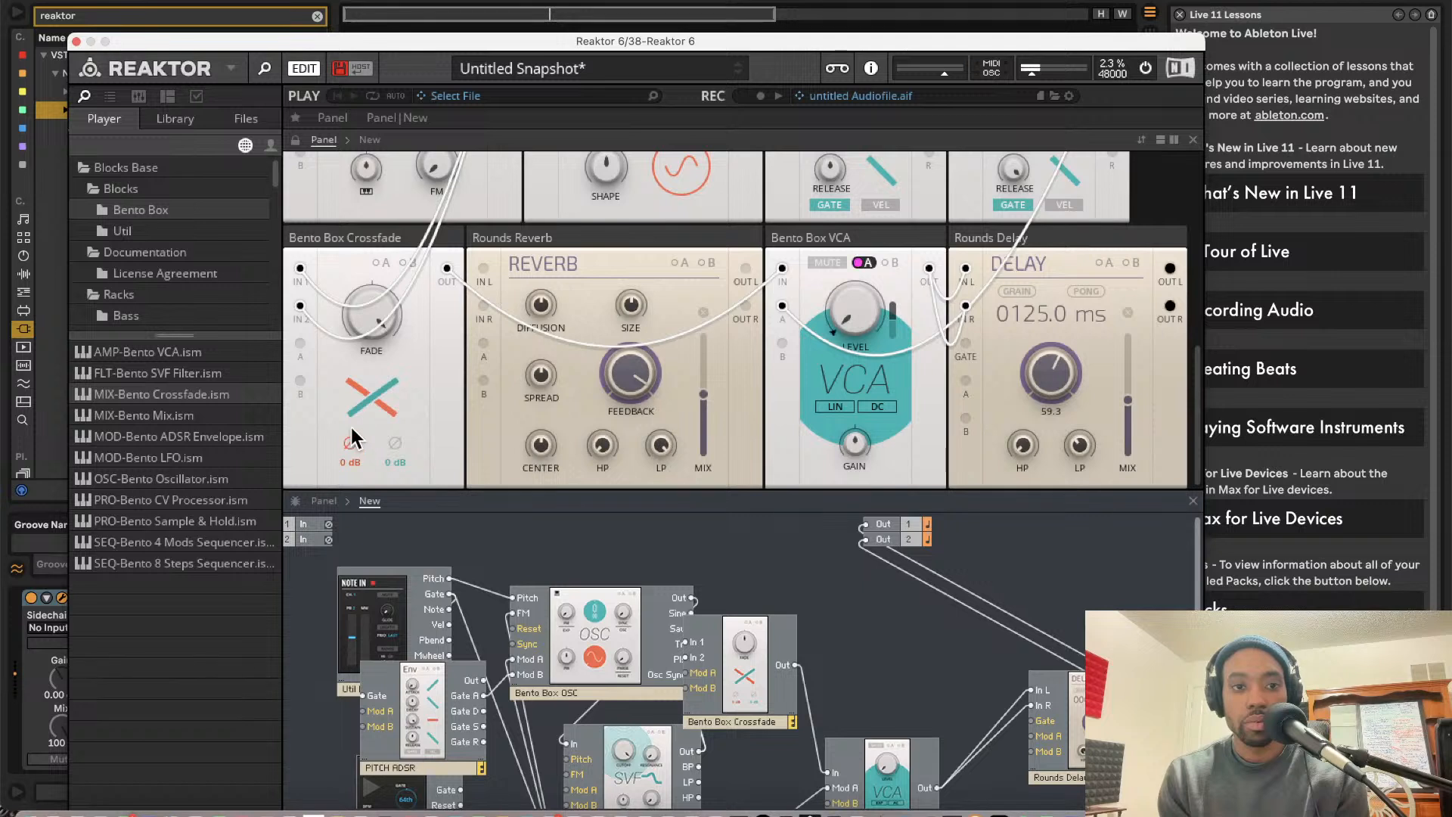
Bend the Crossfade's curve to at least 57.4 and sweep FADE below zero again
{"action": "left_click_drag", "start_coordinate": [357, 408], "coordinate": [375, 382]}
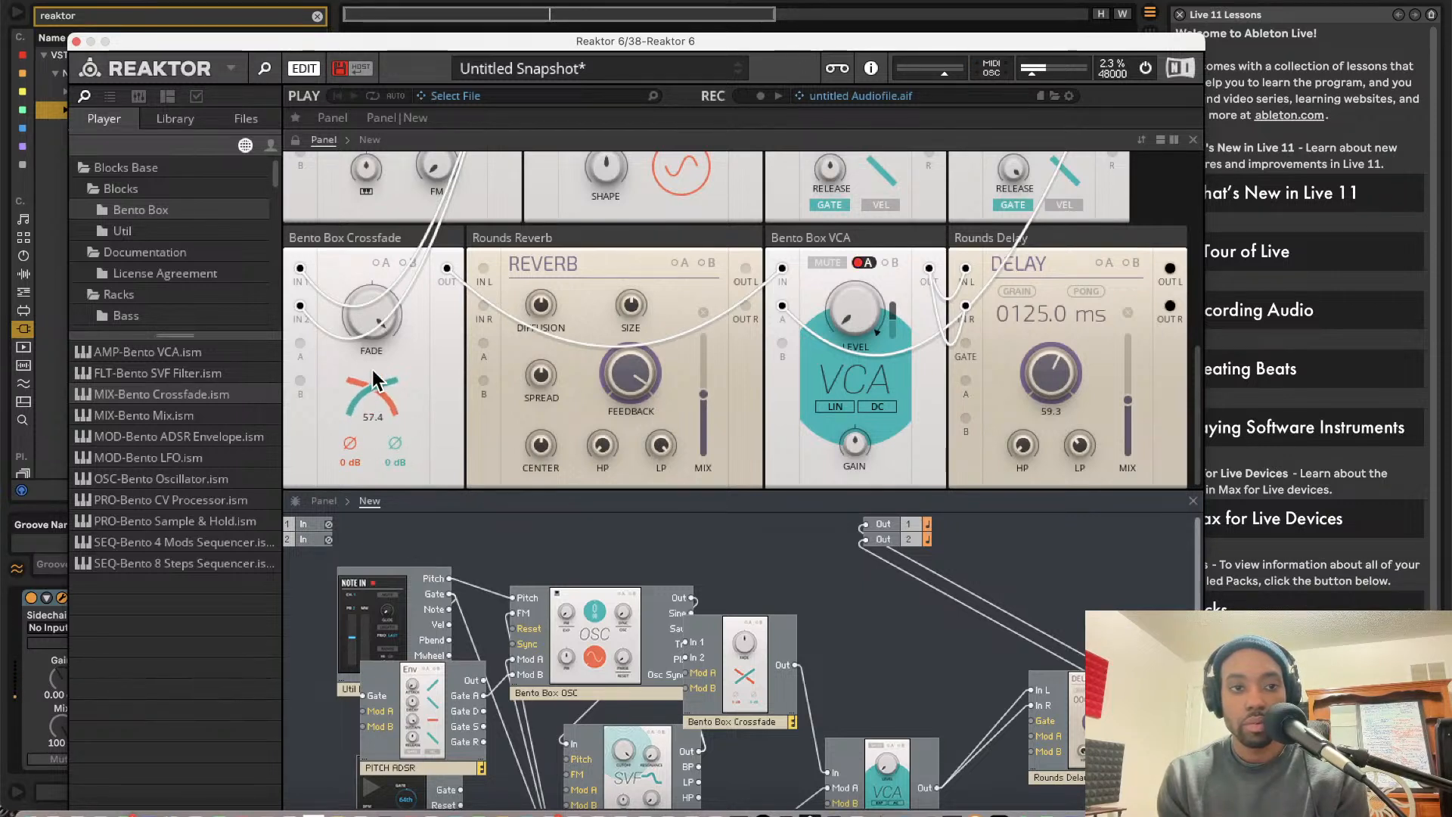
{"action": "left_click_drag", "start_coordinate": [375, 289], "coordinate": [389, 575]}
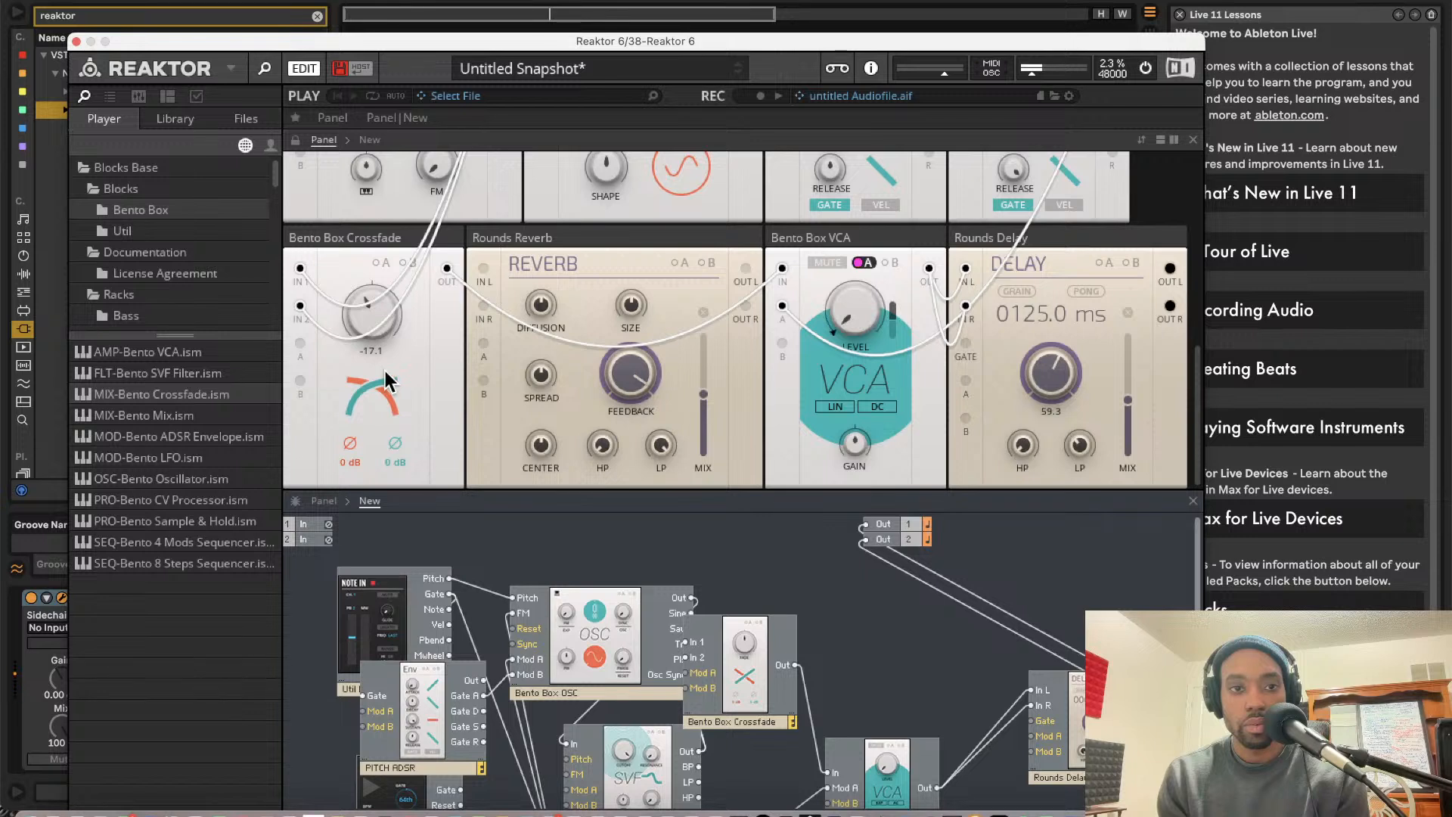
{"action": "left_click_drag", "start_coordinate": [365, 328], "coordinate": [388, 538]}
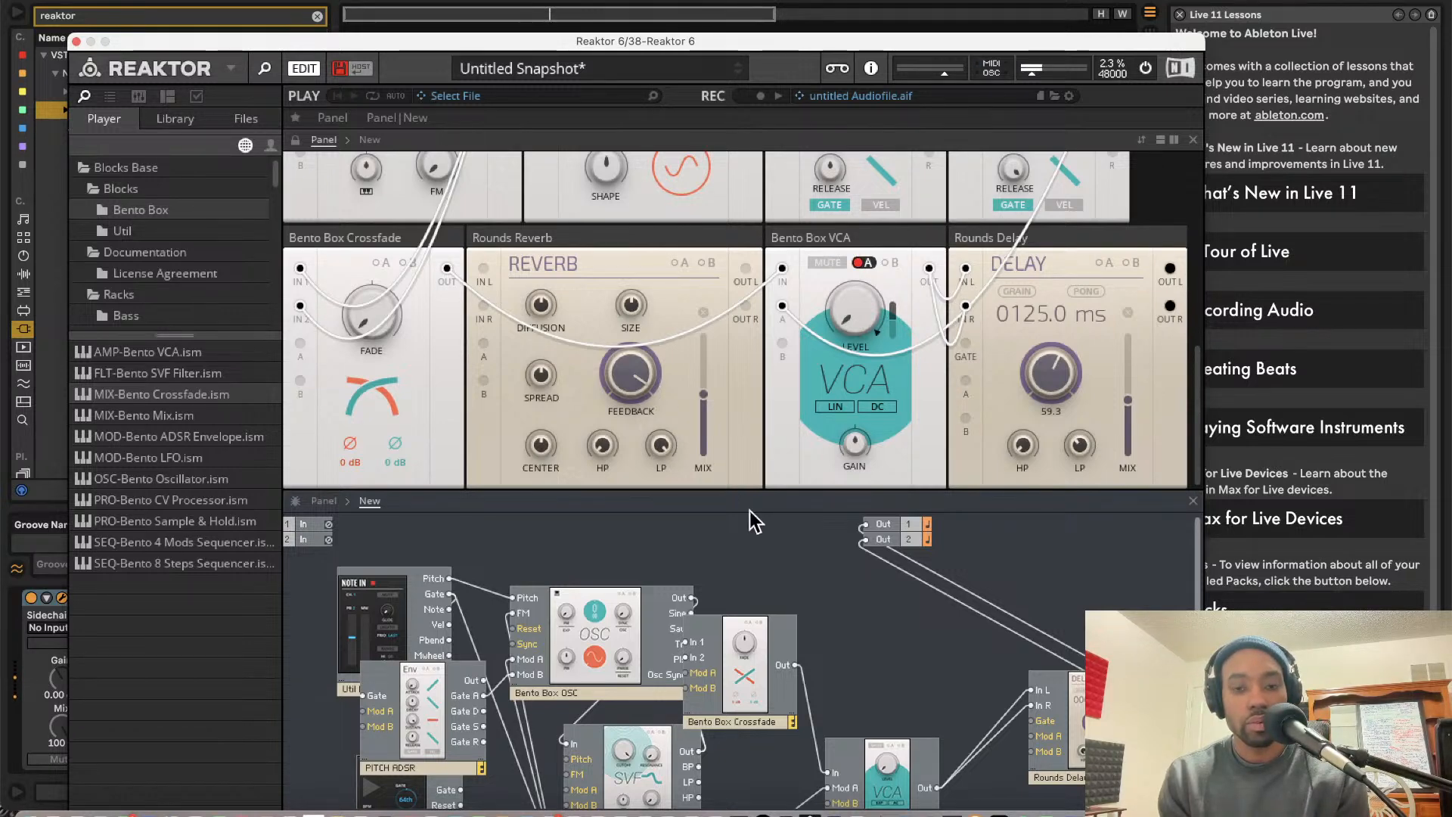
Move the Rounds Reverb beside the Rounds Delay and wire the Delay's Out L and Out R to its In L and In R
{"action": "scroll", "coordinate": [972, 578], "scroll_direction": "down", "scroll_amount": 3}
{"action": "scroll", "coordinate": [973, 578], "scroll_direction": "down", "scroll_amount": 2}
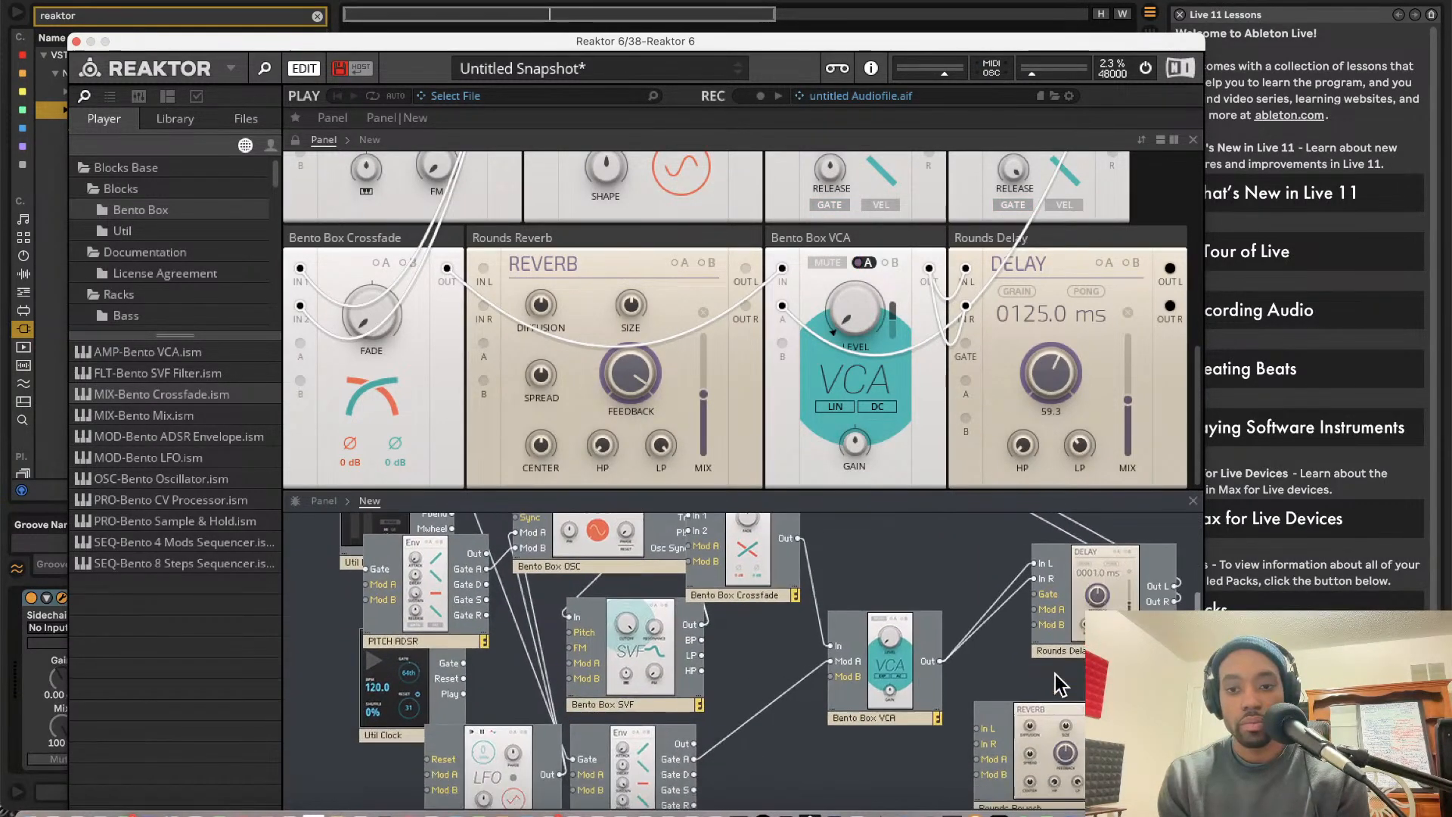
{"action": "left_click_drag", "start_coordinate": [1228, 608], "coordinate": [1232, 617]}
{"action": "scroll", "coordinate": [1233, 618], "scroll_direction": "right", "scroll_amount": 1}
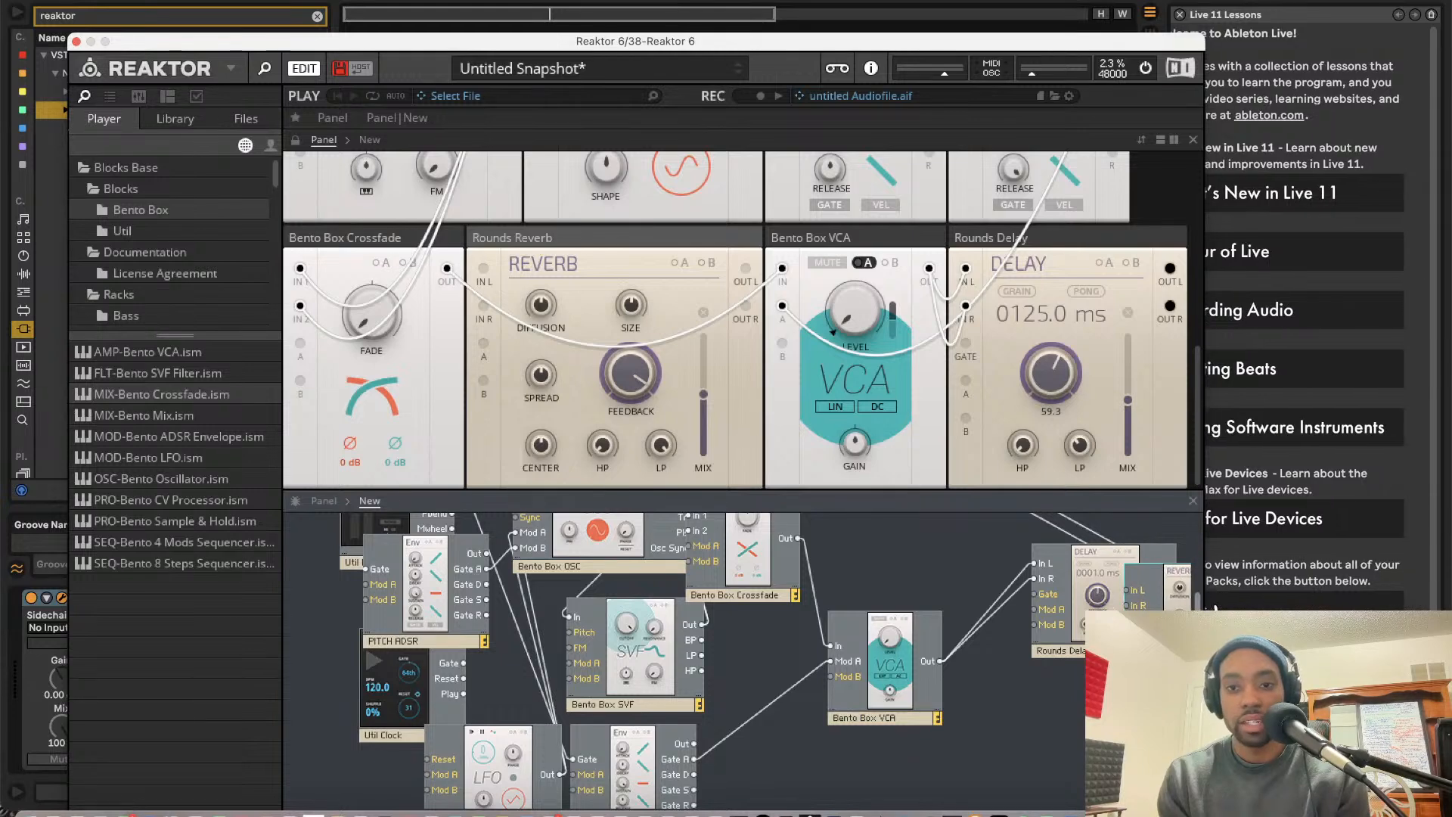
{"action": "scroll", "coordinate": [1142, 635], "scroll_direction": "right", "scroll_amount": 3}
{"action": "left_click_drag", "start_coordinate": [1142, 636], "coordinate": [1217, 634]}
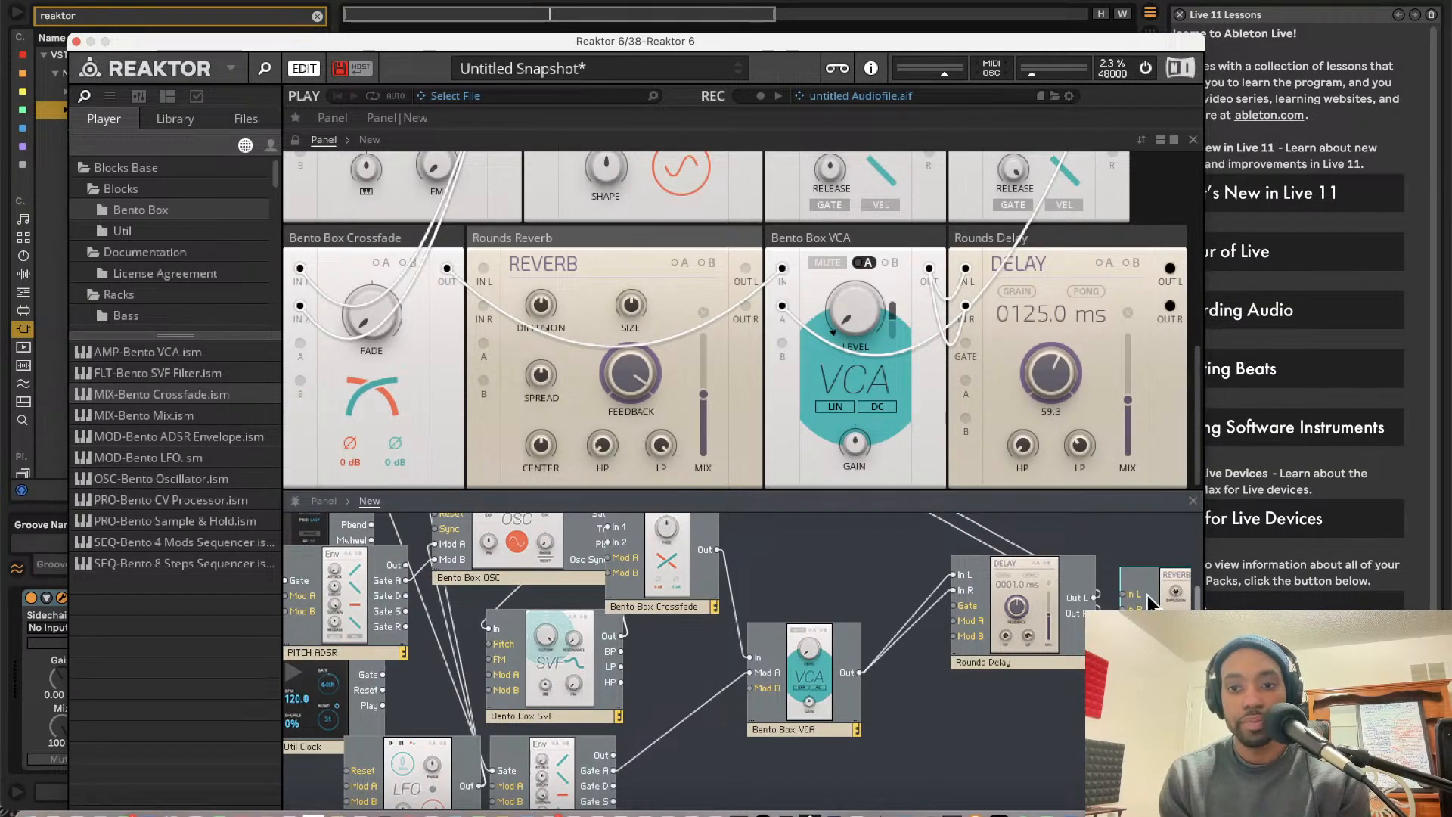
{"action": "mouse_move", "coordinate": [1122, 595]}
{"action": "left_mouse_down"}
{"action": "mouse_move", "coordinate": [1089, 604]}
{"action": "mouse_move", "coordinate": [1122, 610]}
{"action": "left_mouse_up"}
Wire the Rounds Reverb's Out L and Out R to the main outputs Out 1 and Out 2
{"action": "scroll", "coordinate": [1123, 609], "scroll_direction": "up", "scroll_amount": 4}
{"action": "scroll", "coordinate": [1123, 610], "scroll_direction": "right", "scroll_amount": 4}
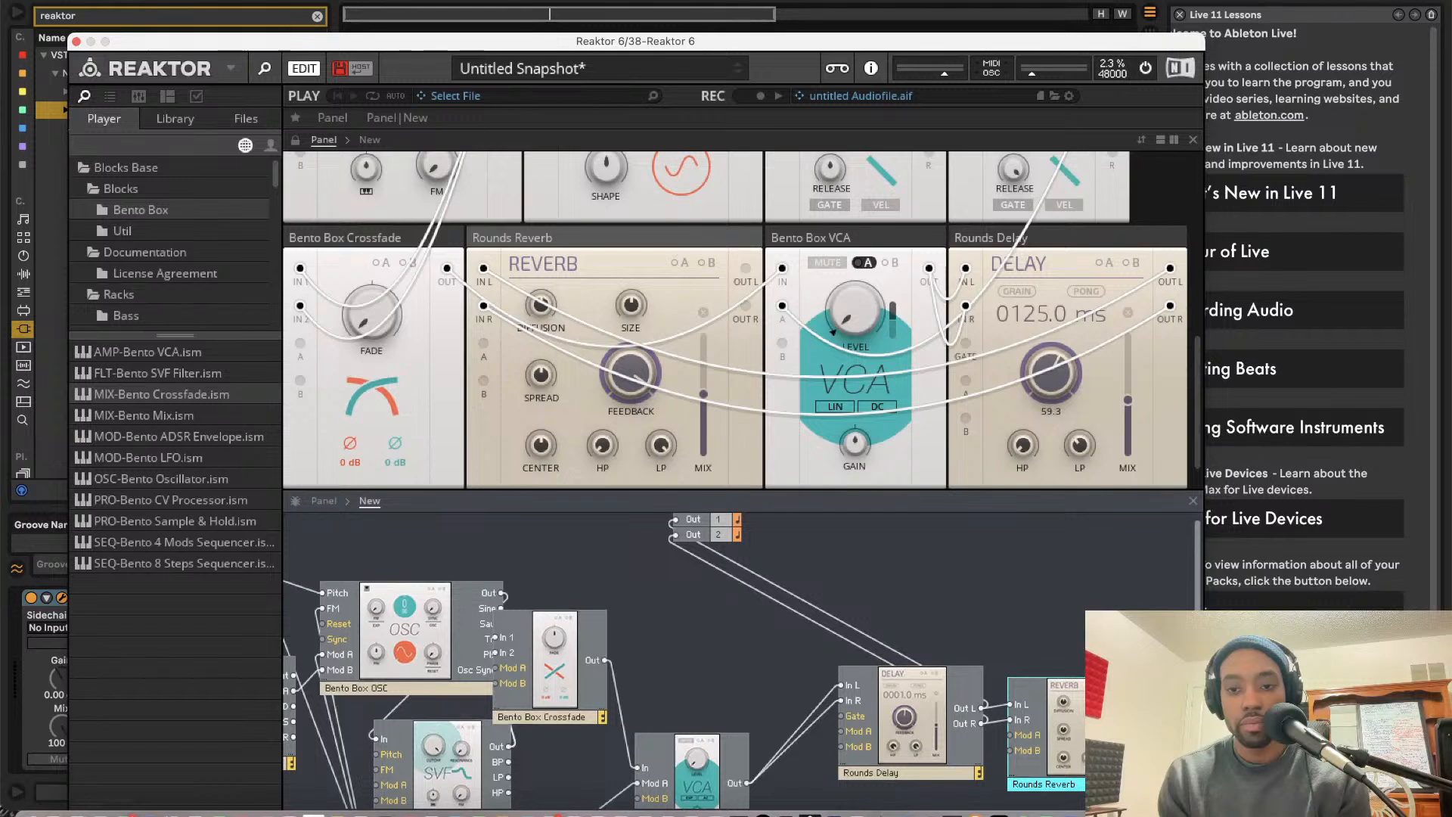
{"action": "left_click_drag", "start_coordinate": [1177, 723], "coordinate": [918, 545]}
{"action": "left_click", "coordinate": [918, 546]}
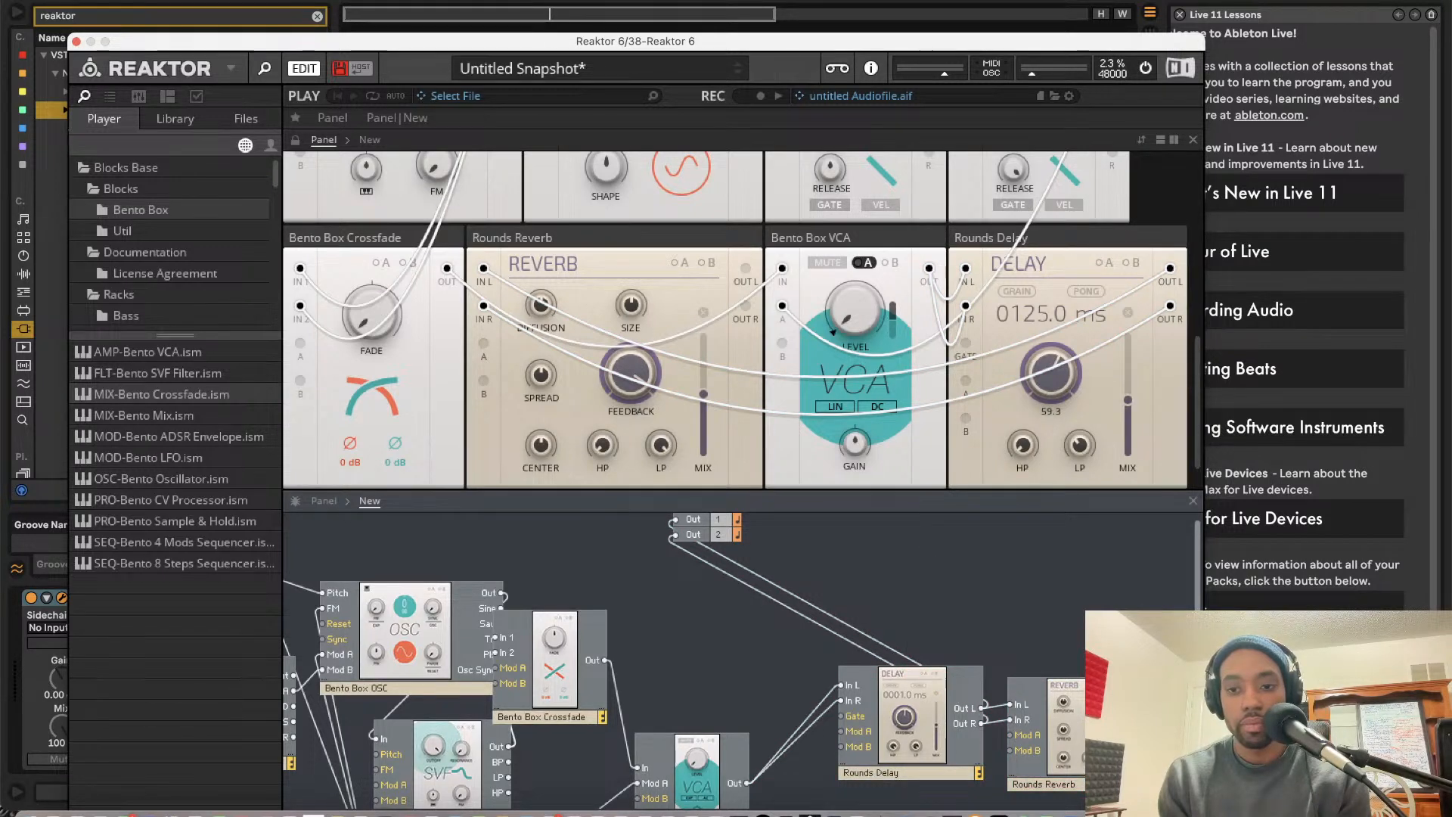
{"action": "left_click_drag", "start_coordinate": [1106, 566], "coordinate": [674, 520]}
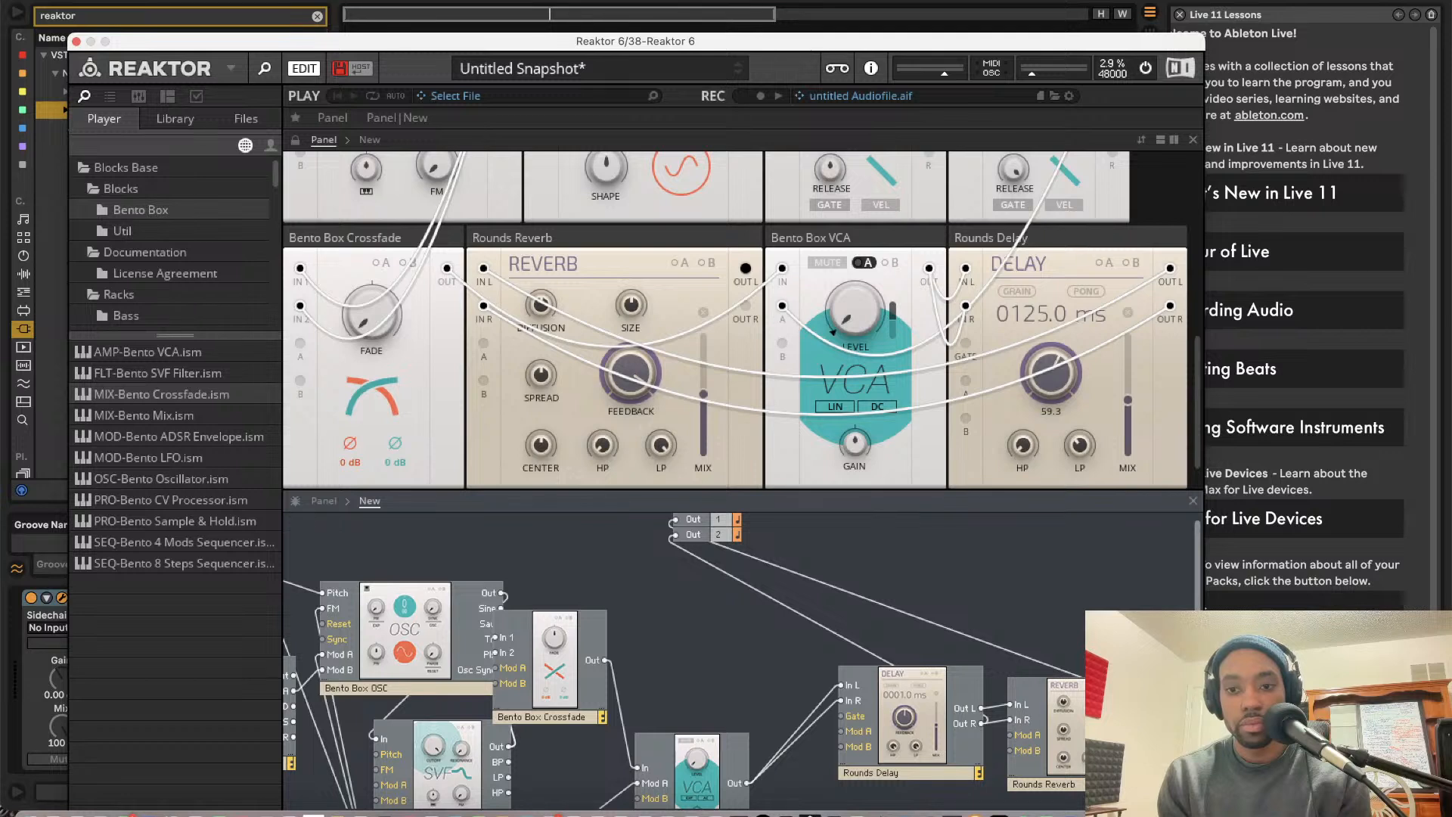
{"action": "left_click_drag", "start_coordinate": [1150, 743], "coordinate": [665, 528]}
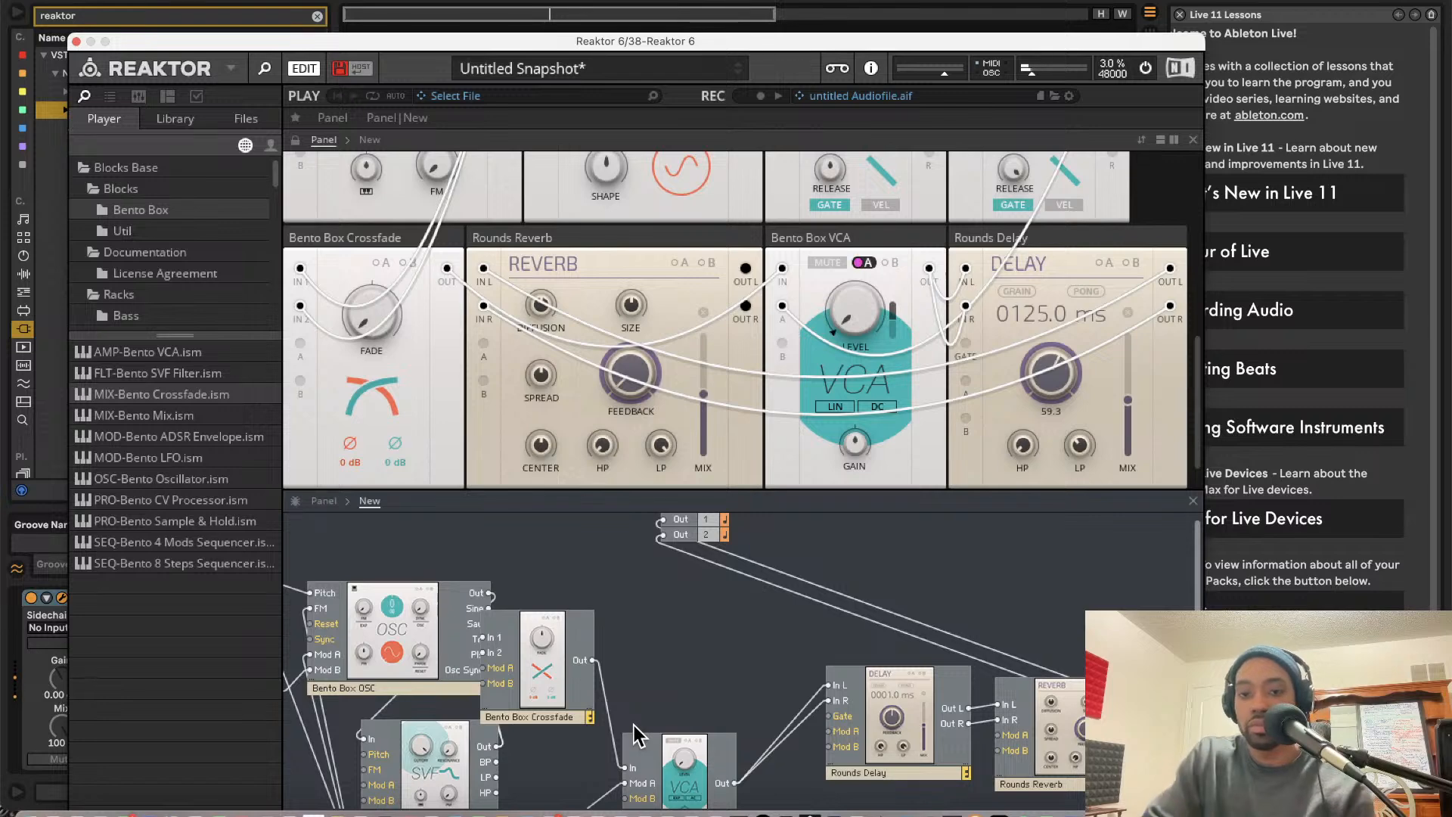
Enlarge the structure view and spread out the Bento Box modules, PITCH ADSR and Util Clock to make room for a sequencer
{"action": "scroll", "coordinate": [473, 567], "scroll_direction": "down", "scroll_amount": 2}
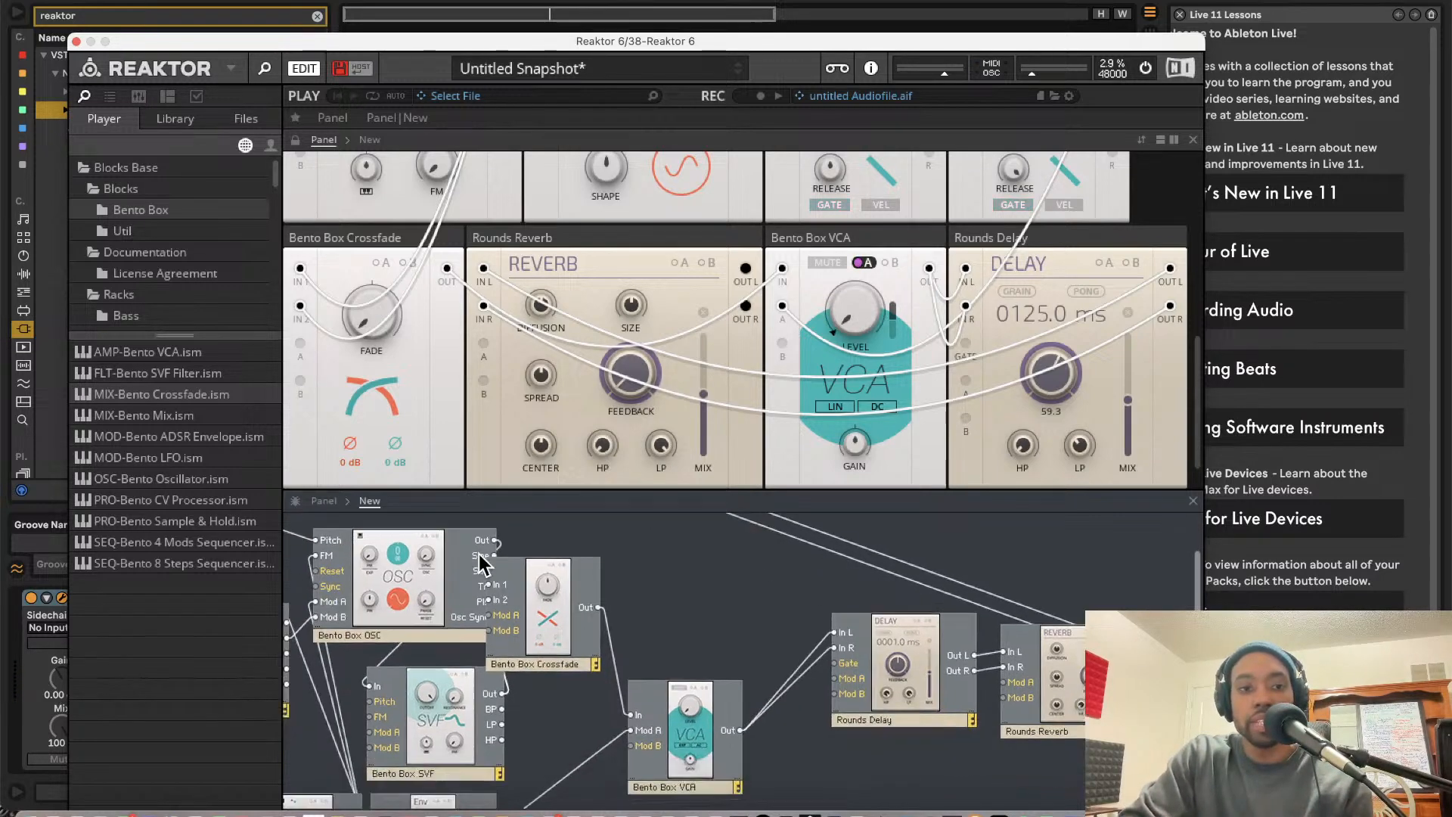
{"action": "left_click_drag", "start_coordinate": [516, 492], "coordinate": [551, 230]}
{"action": "scroll", "coordinate": [720, 383], "scroll_direction": "left", "scroll_amount": 3}
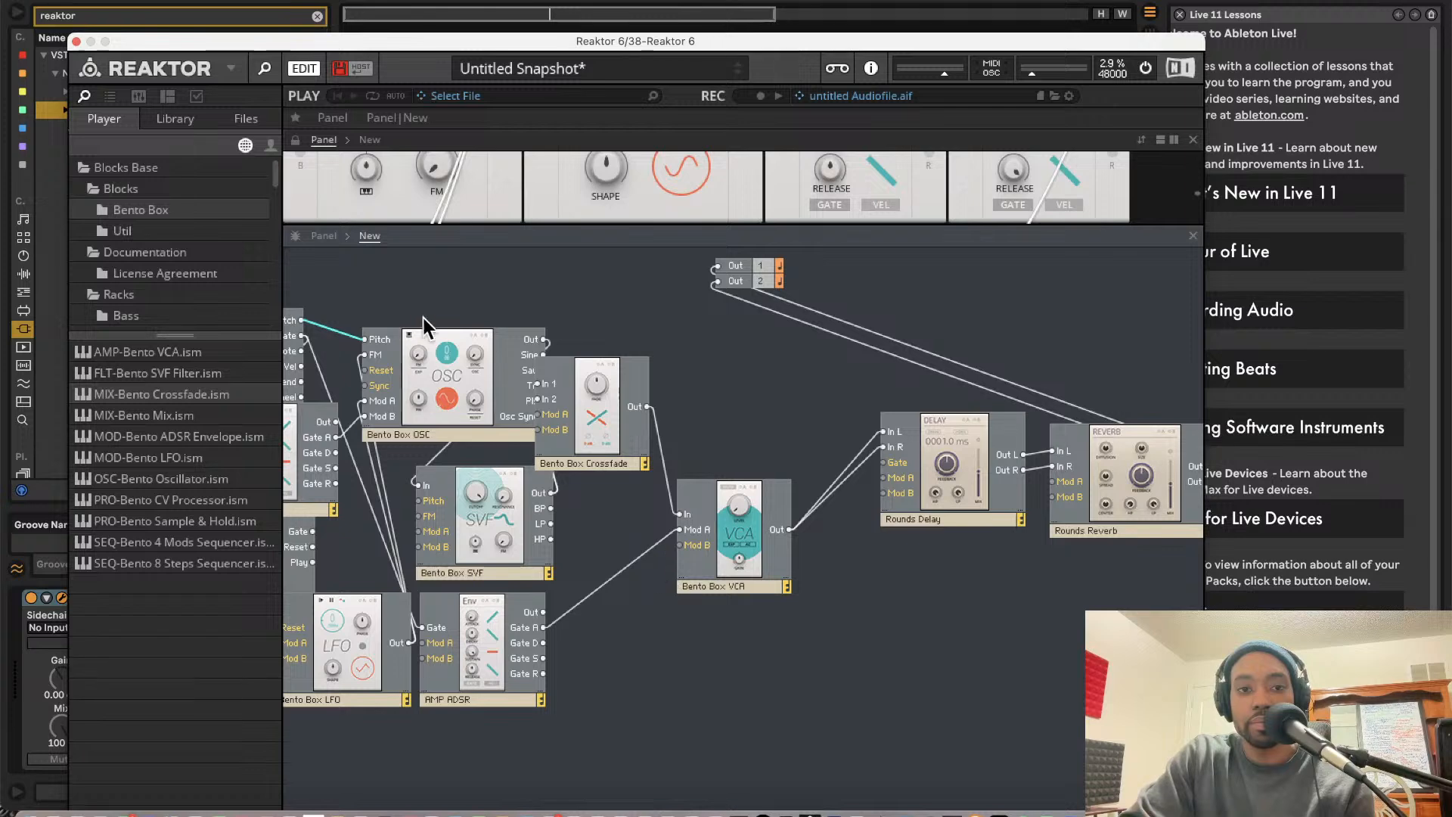
{"action": "left_click_drag", "start_coordinate": [382, 308], "coordinate": [716, 651]}
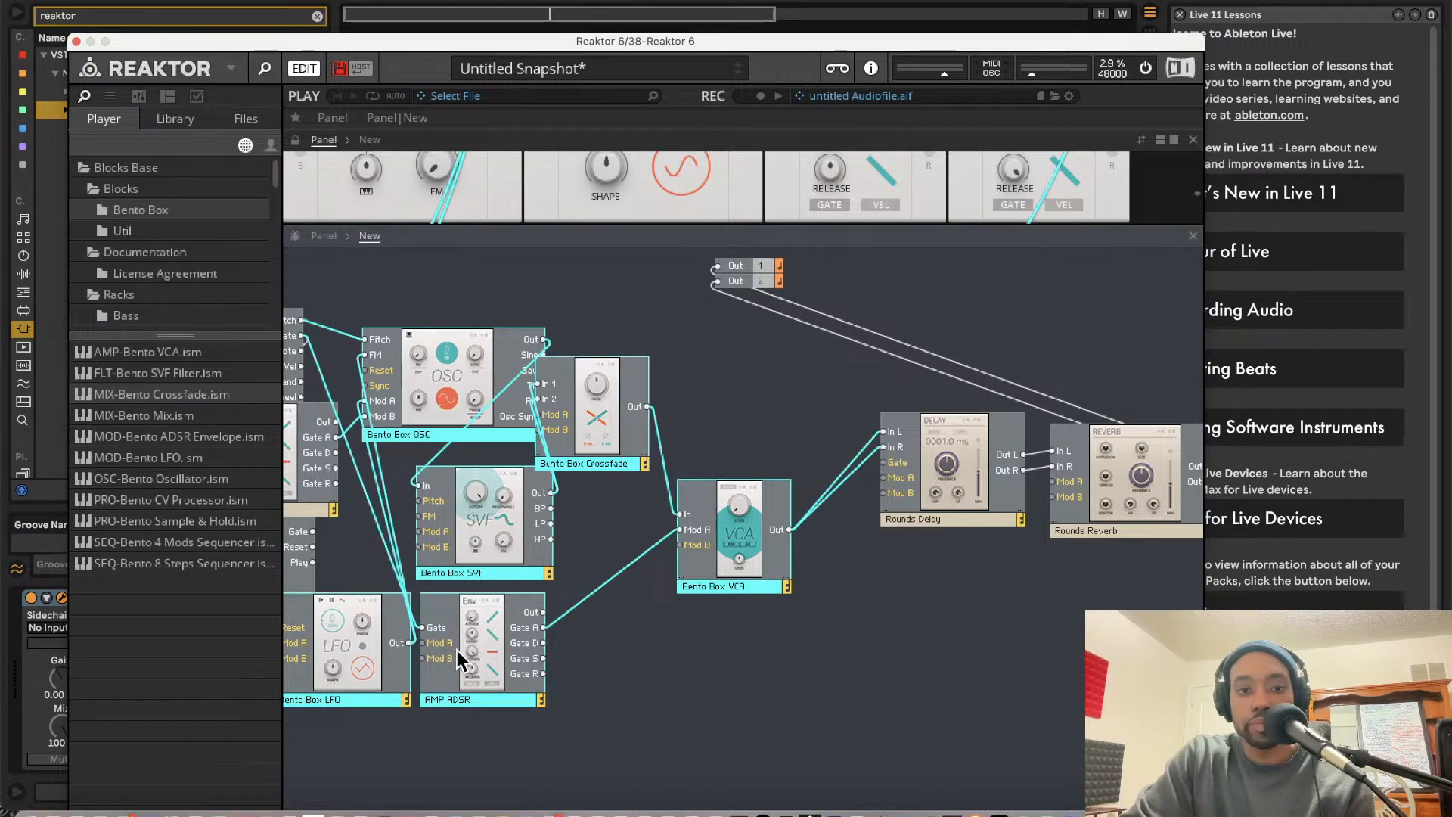
{"action": "left_click_drag", "start_coordinate": [472, 663], "coordinate": [649, 730]}
{"action": "scroll", "coordinate": [572, 529], "scroll_direction": "left", "scroll_amount": 3}
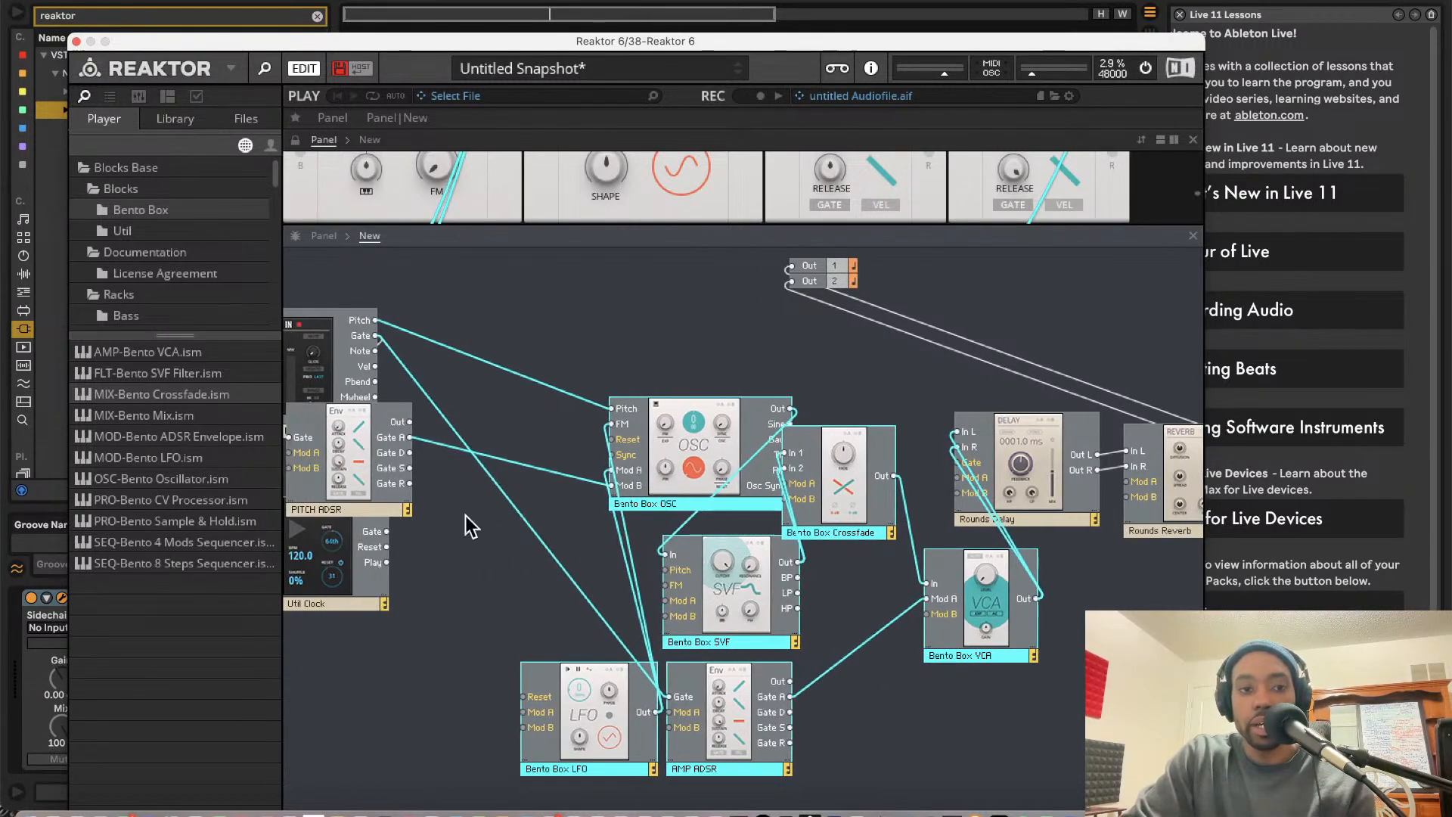
{"action": "left_click_drag", "start_coordinate": [340, 469], "coordinate": [488, 489]}
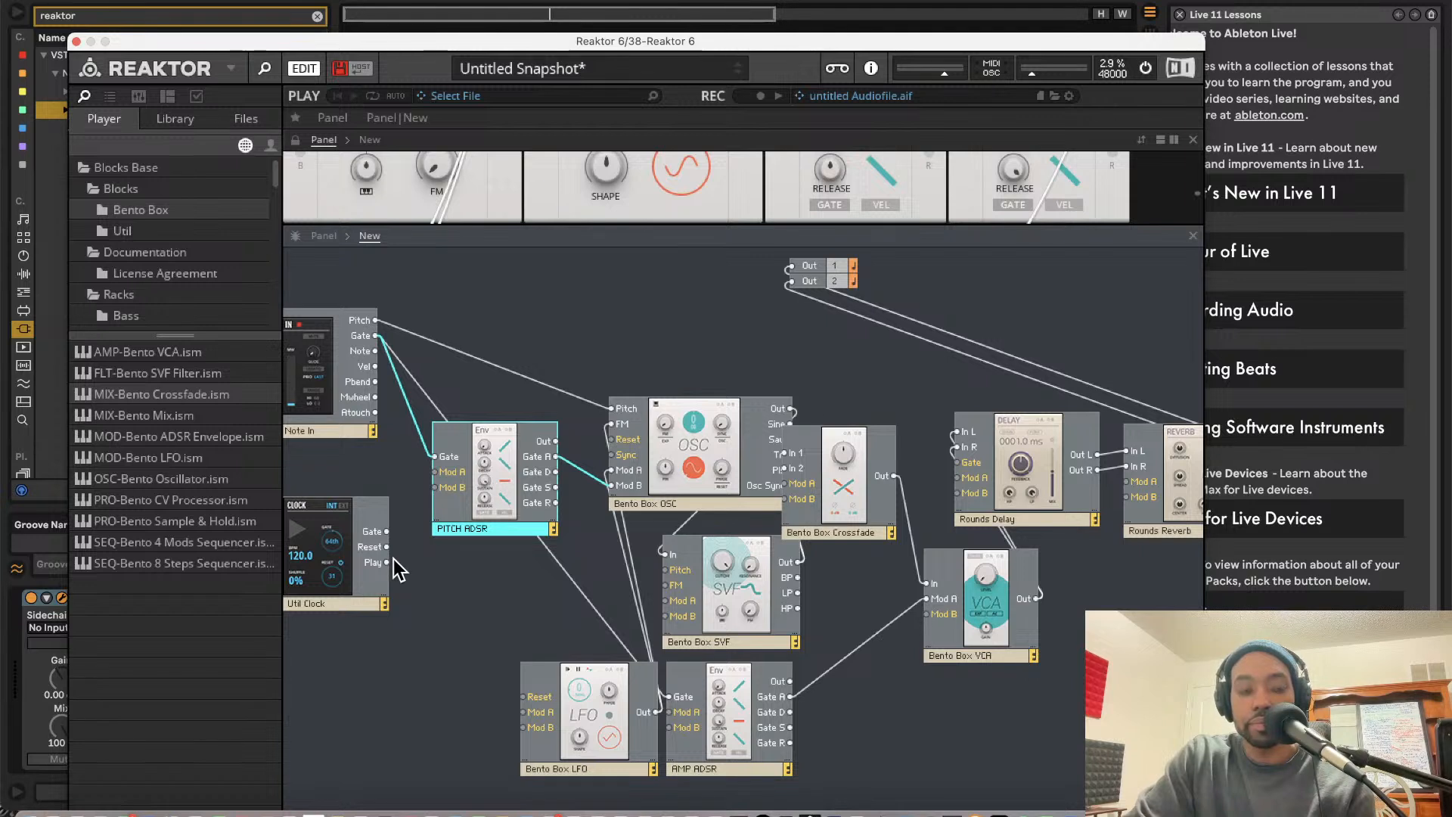
{"action": "left_click_drag", "start_coordinate": [381, 576], "coordinate": [345, 783]}
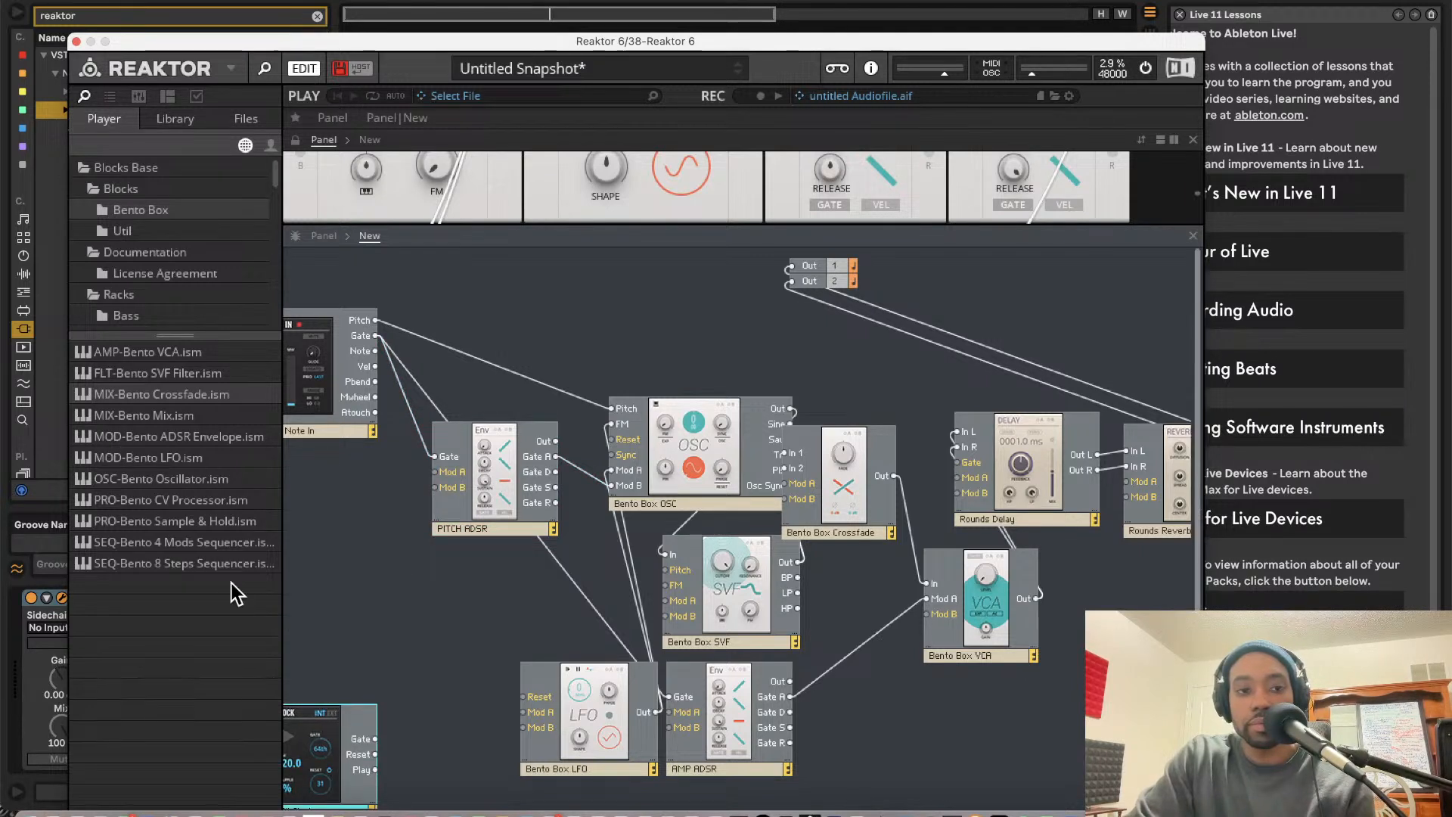
Add a Bento Box 8 Steps sequencer, wiring Note In's Pitch to its Pitch and the Util Clock's Gate and Reset to its Gate and Reset
{"action": "left_click_drag", "start_coordinate": [211, 566], "coordinate": [459, 636]}
{"action": "left_click_drag", "start_coordinate": [380, 608], "coordinate": [376, 321]}
{"action": "left_click_drag", "start_coordinate": [446, 642], "coordinate": [379, 620]}
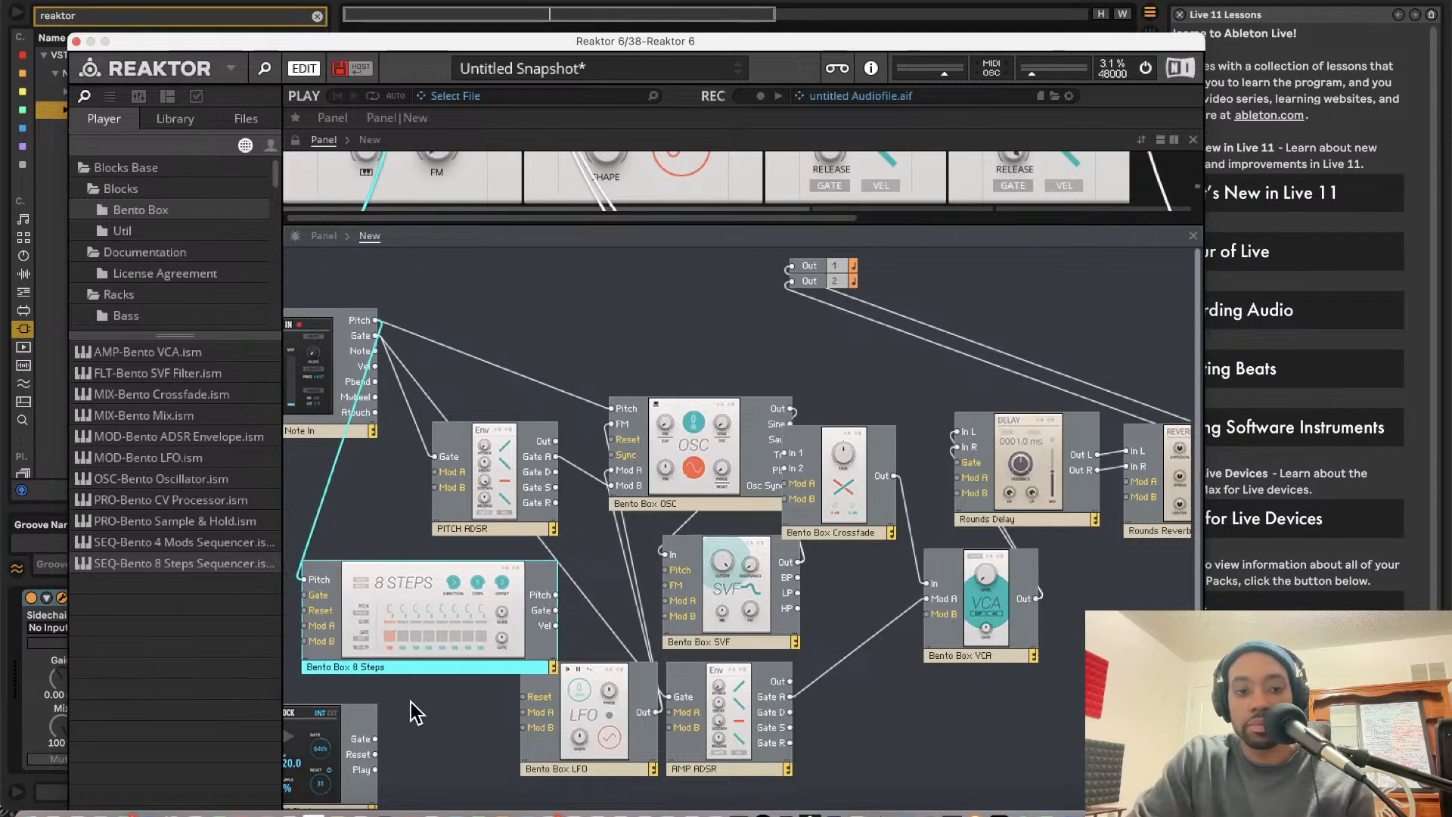
{"action": "left_click_drag", "start_coordinate": [382, 749], "coordinate": [368, 594]}
{"action": "left_click", "coordinate": [330, 617]}
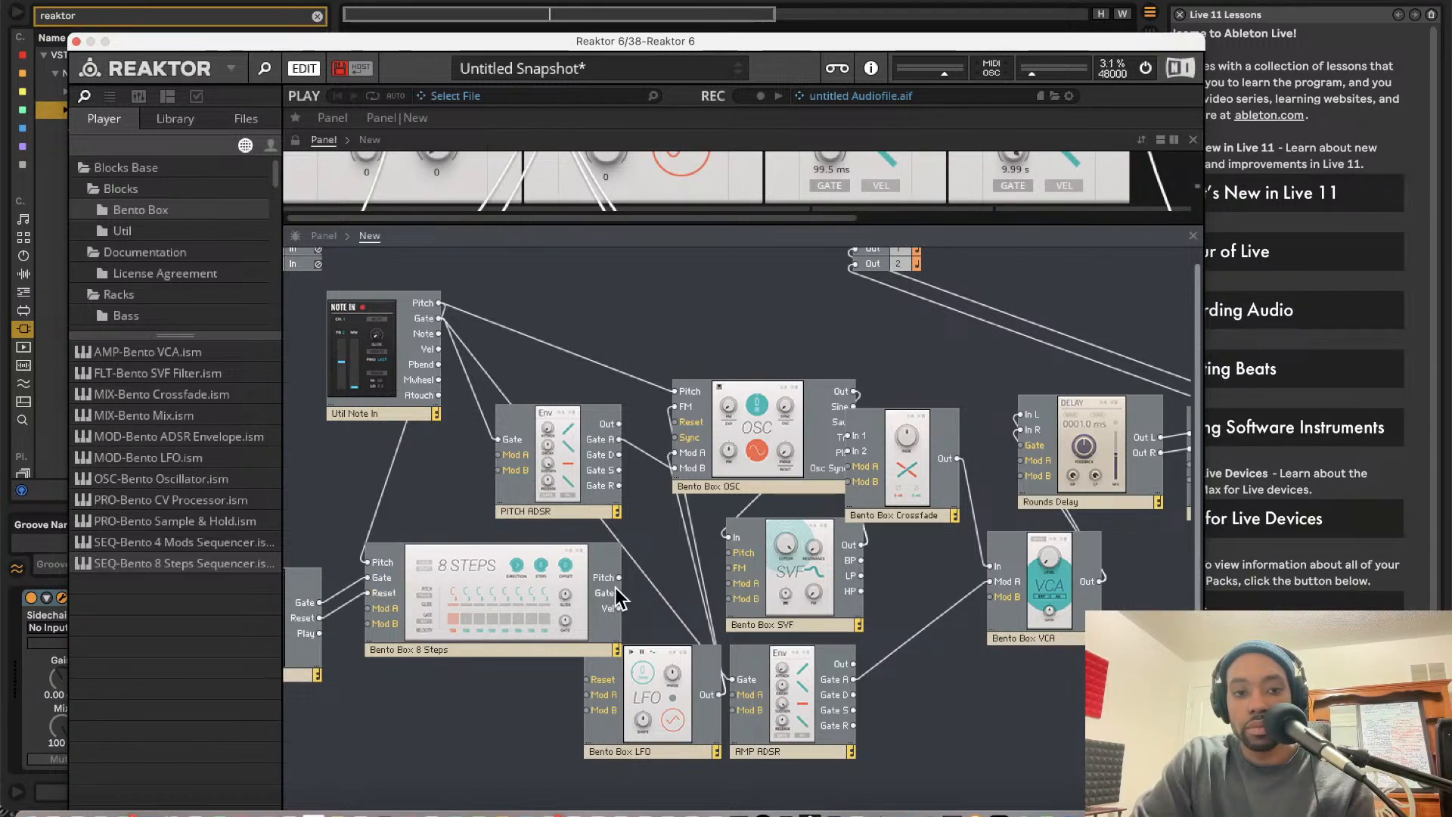
Wire the 8 Steps' Pitch to the OSC's Pitch and its Gate to the Gate inputs of PITCH ADSR and AMP ADSR
{"action": "left_click_drag", "start_coordinate": [598, 590], "coordinate": [674, 391]}
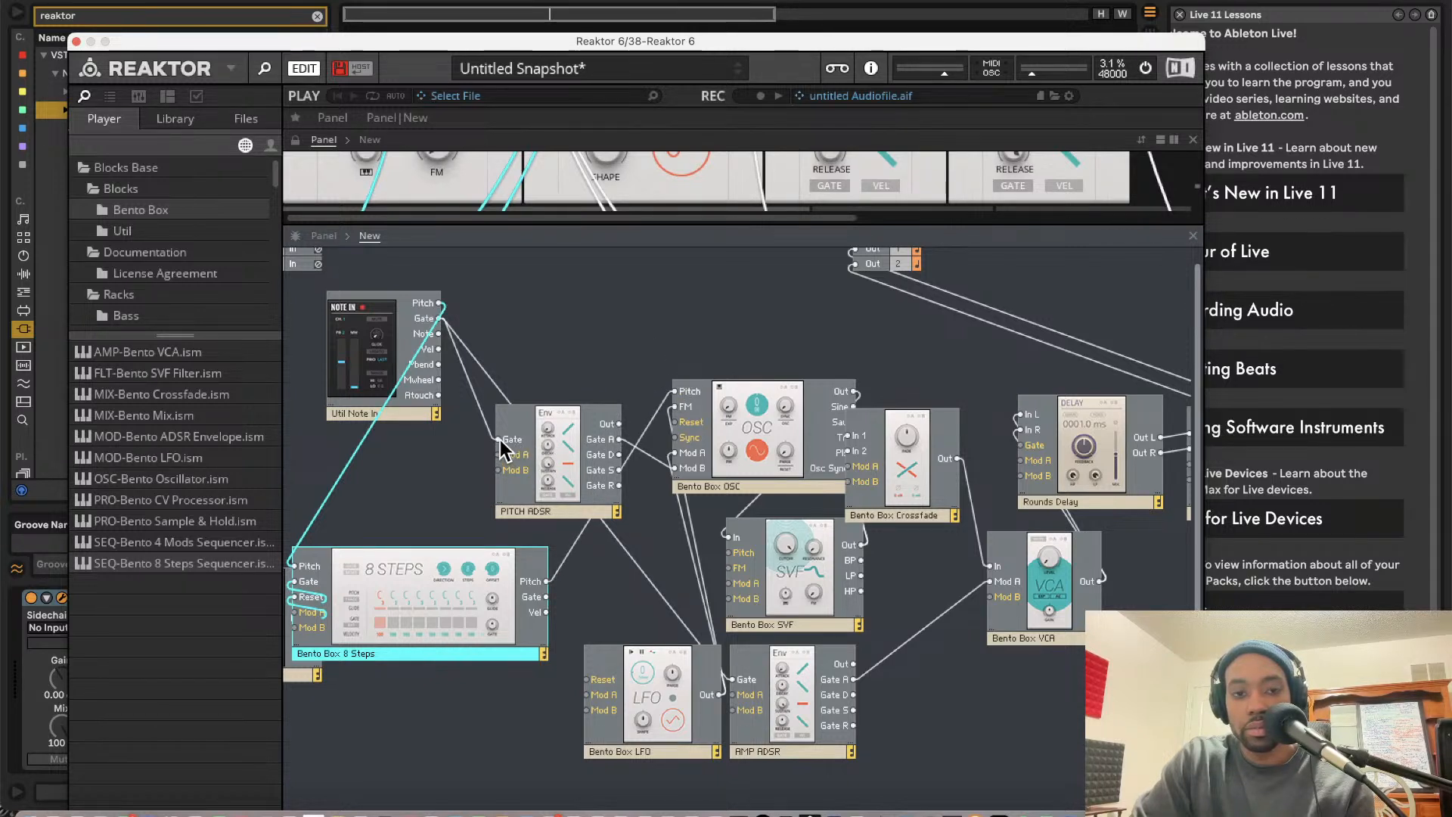
{"action": "left_click_drag", "start_coordinate": [498, 440], "coordinate": [546, 597]}
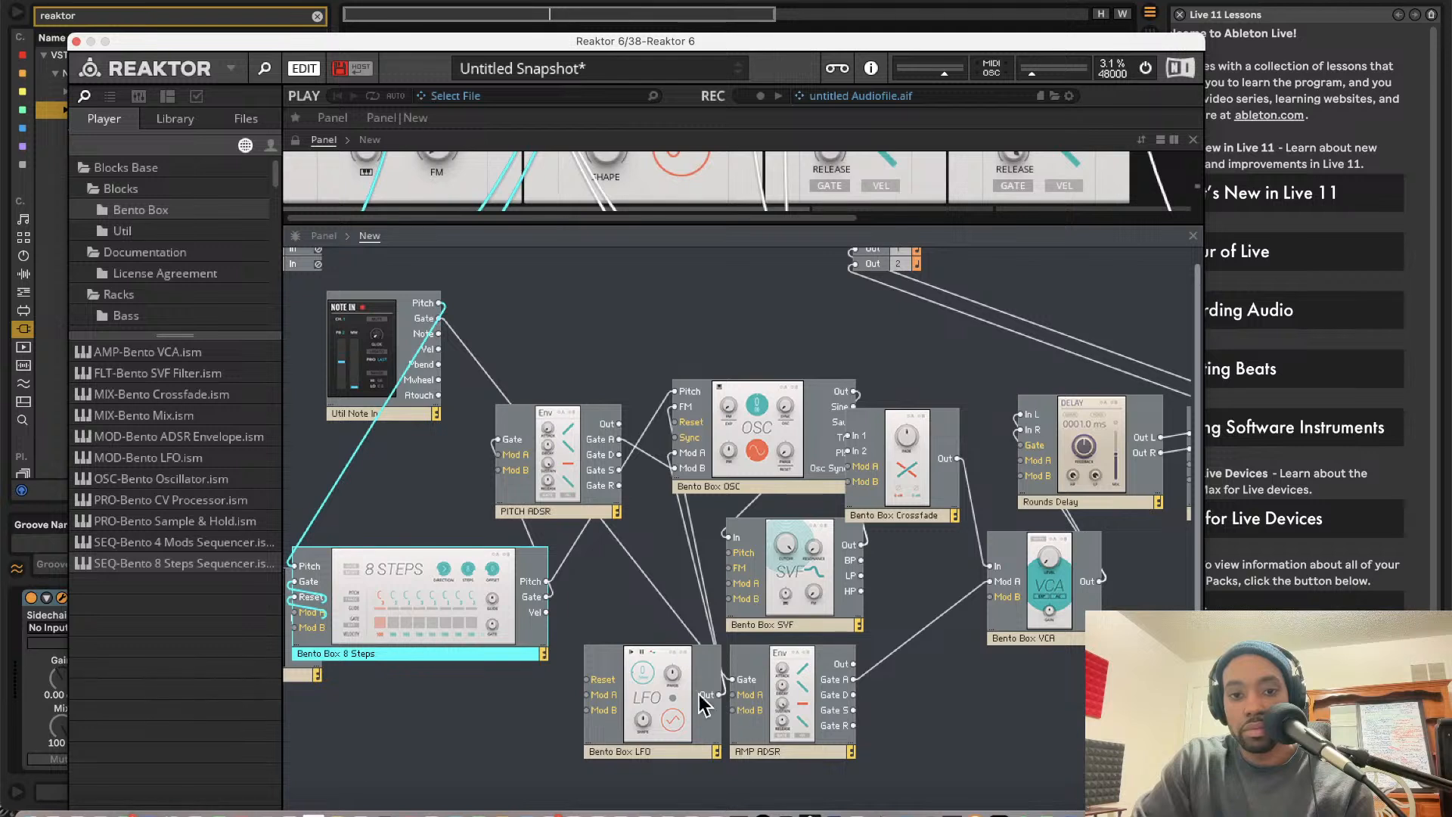
{"action": "left_click_drag", "start_coordinate": [657, 674], "coordinate": [611, 678]}
{"action": "left_click_drag", "start_coordinate": [732, 679], "coordinate": [543, 602]}
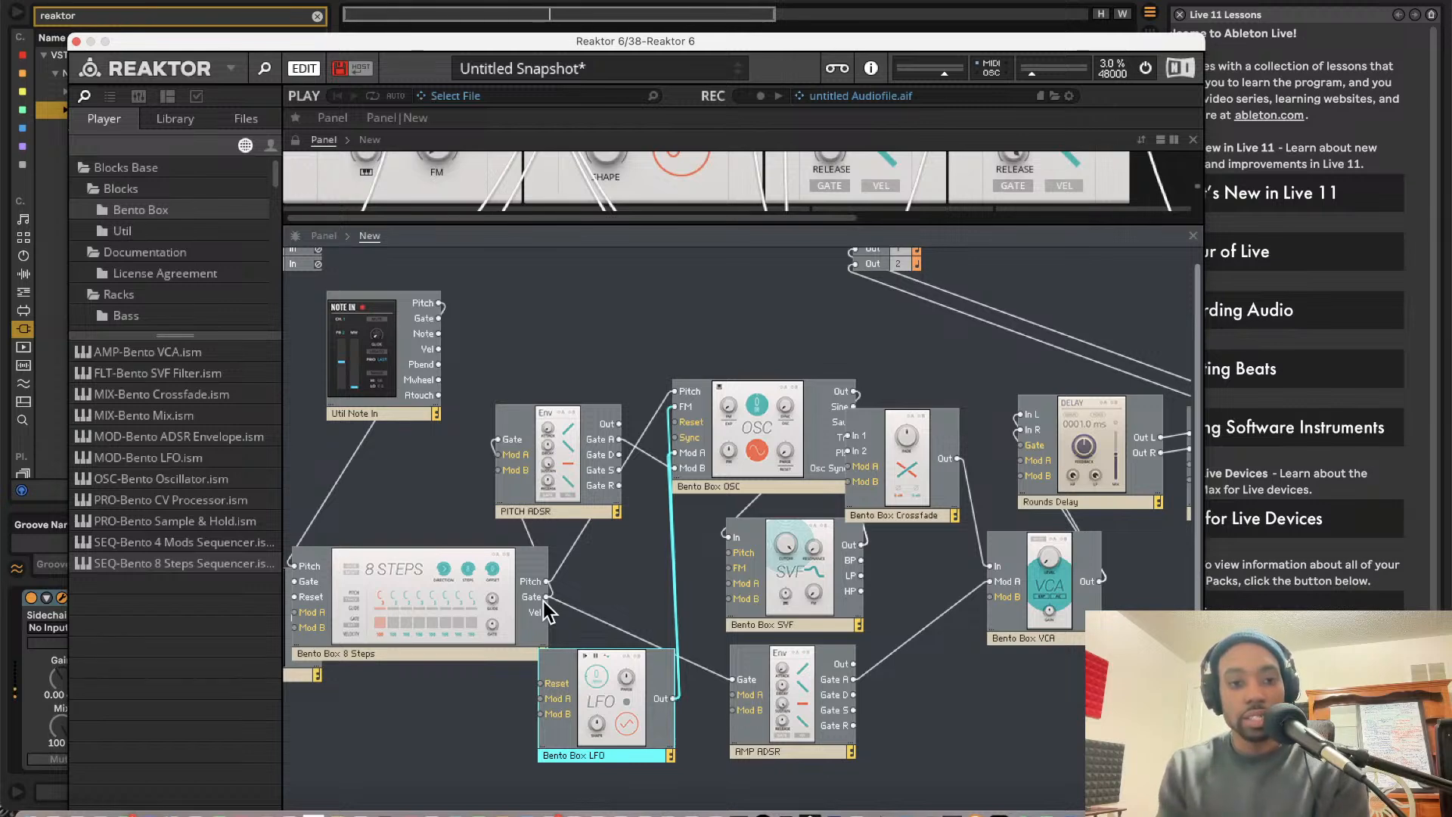
Enlarge the panel view and switch the Util Clock to INT
{"action": "scroll", "coordinate": [561, 312], "scroll_direction": "up", "scroll_amount": 1}
{"action": "left_click_drag", "start_coordinate": [564, 219], "coordinate": [603, 479]}
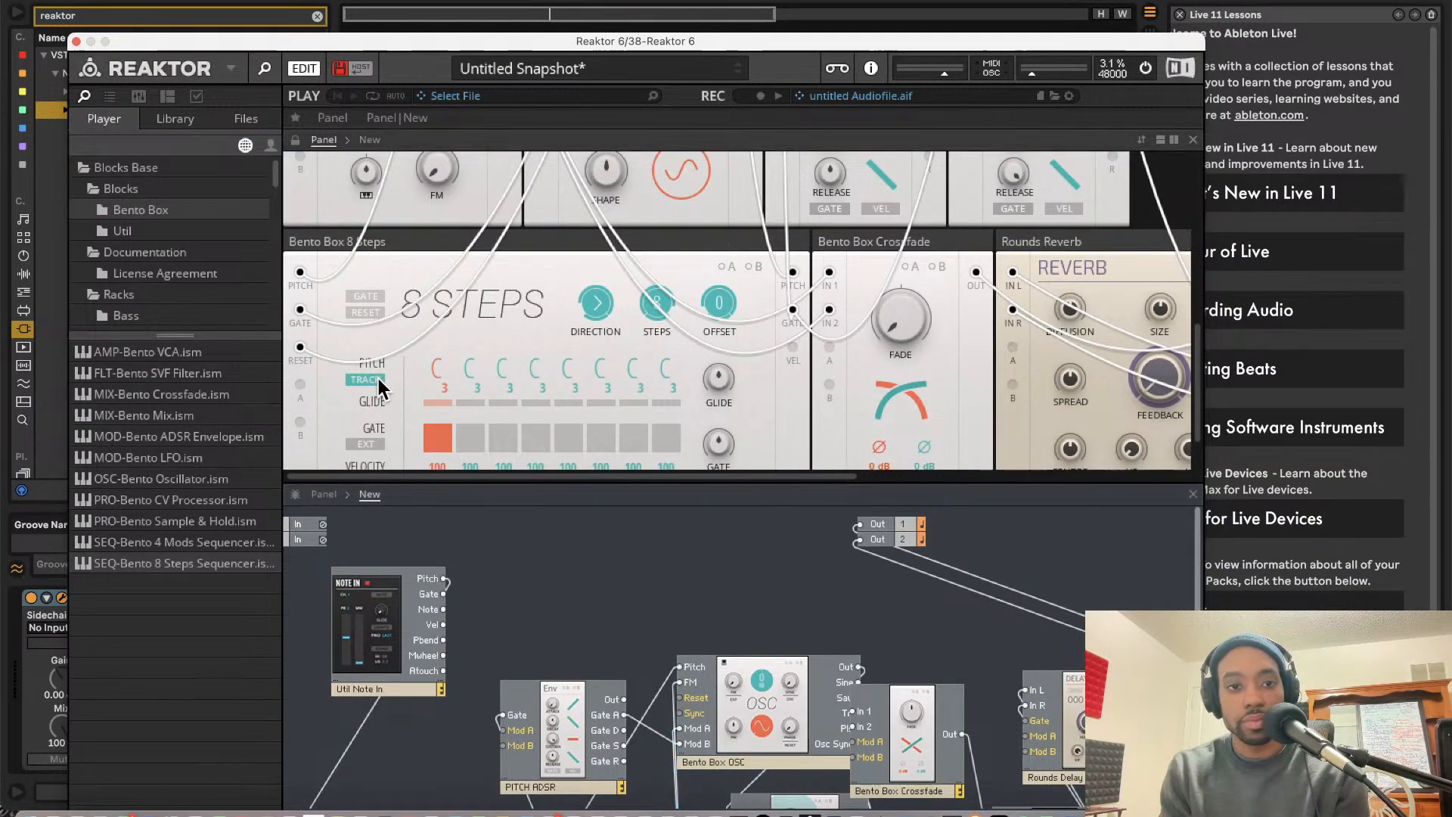
{"action": "scroll", "coordinate": [378, 378], "scroll_direction": "up", "scroll_amount": 5}
{"action": "scroll", "coordinate": [378, 378], "scroll_direction": "up", "scroll_amount": 5}
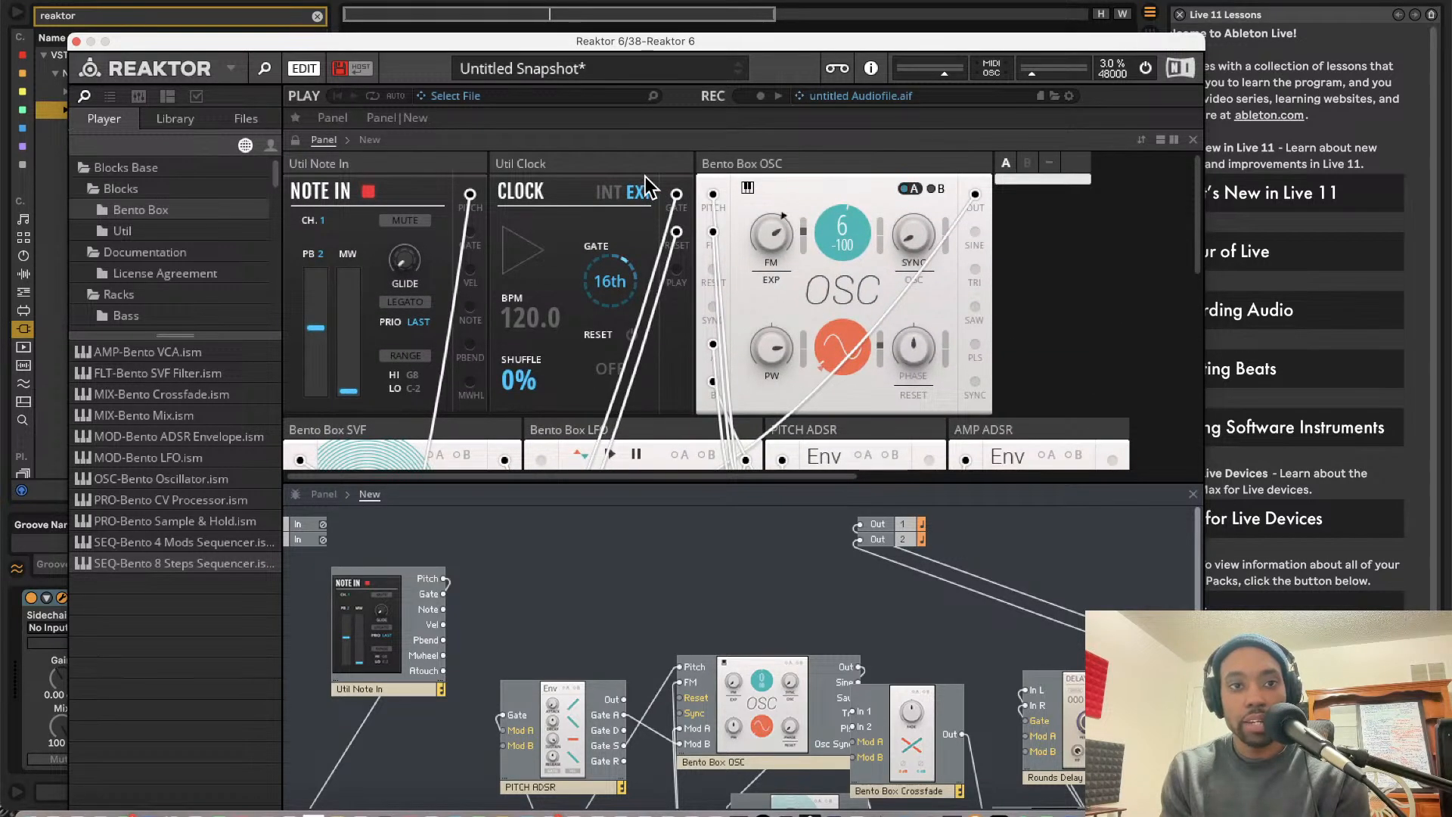
{"action": "left_click", "coordinate": [607, 193]}
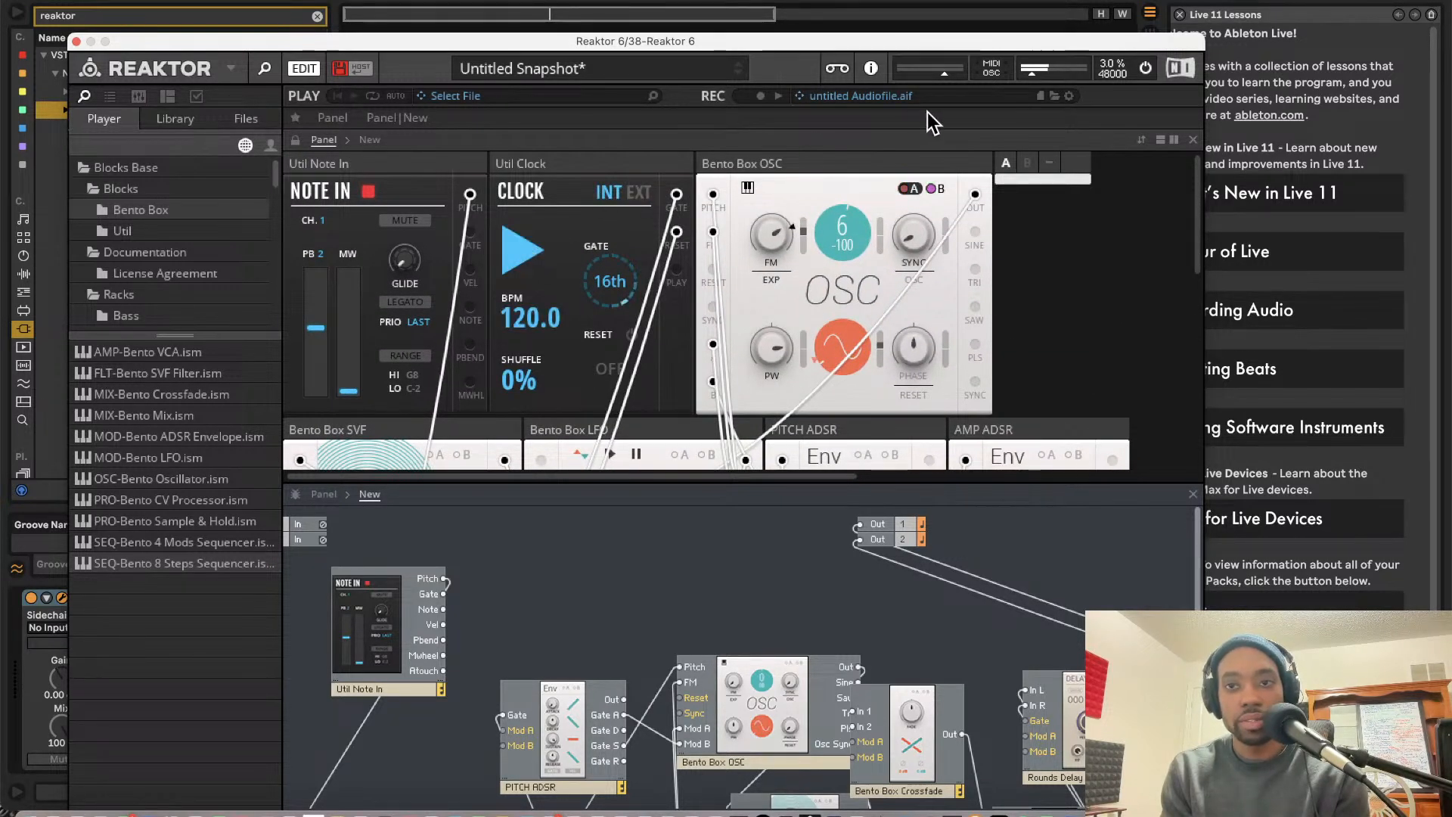
Program the 8 Steps sequence by enabling the gates of steps 4, 6 and 8, with pitches C#2, C#1 and E1
{"action": "scroll", "coordinate": [885, 317], "scroll_direction": "down", "scroll_amount": 10}
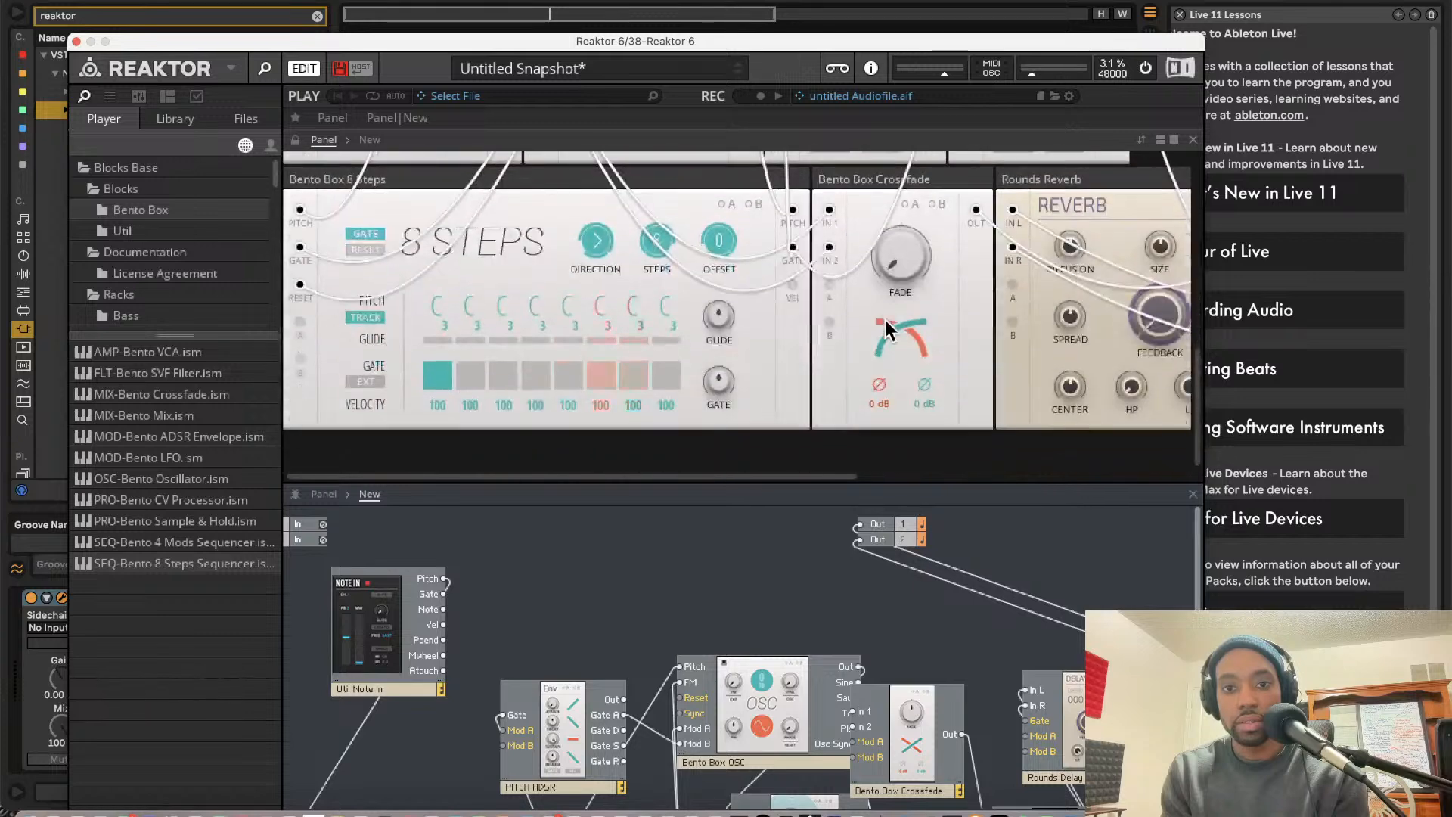
{"action": "left_click", "coordinate": [598, 395]}
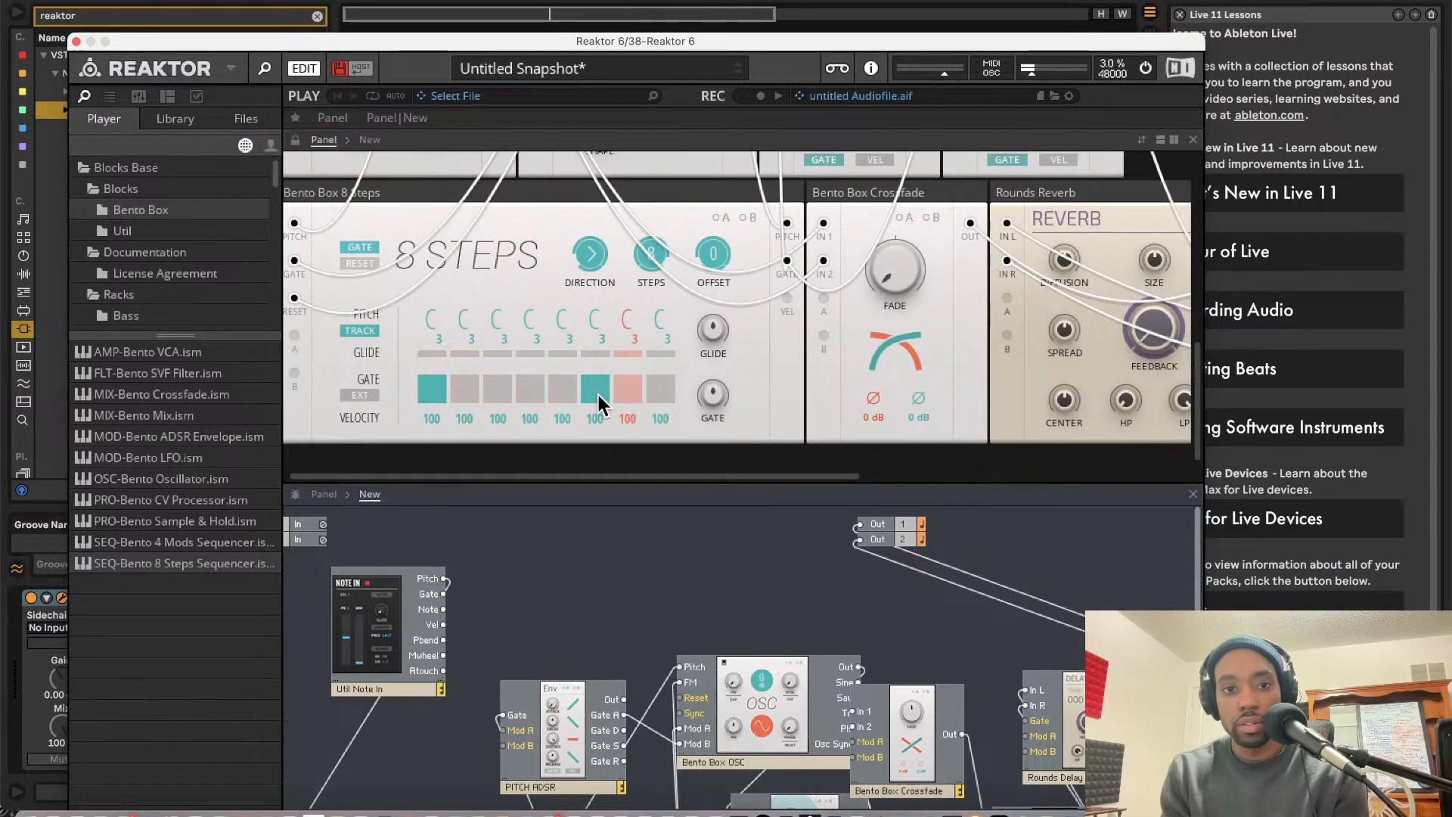
{"action": "left_click_drag", "start_coordinate": [602, 325], "coordinate": [601, 357]}
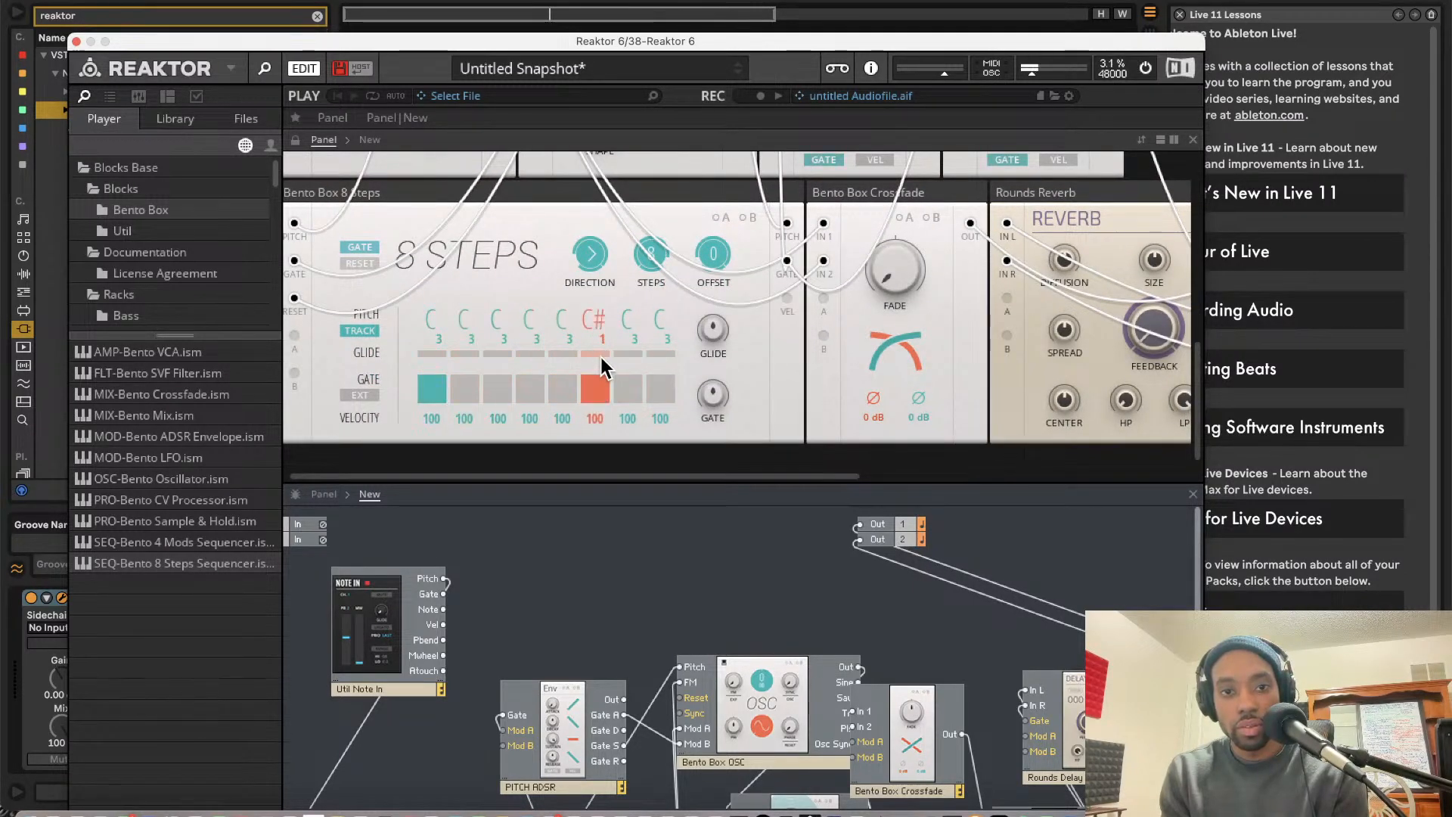
{"action": "left_click", "coordinate": [518, 390]}
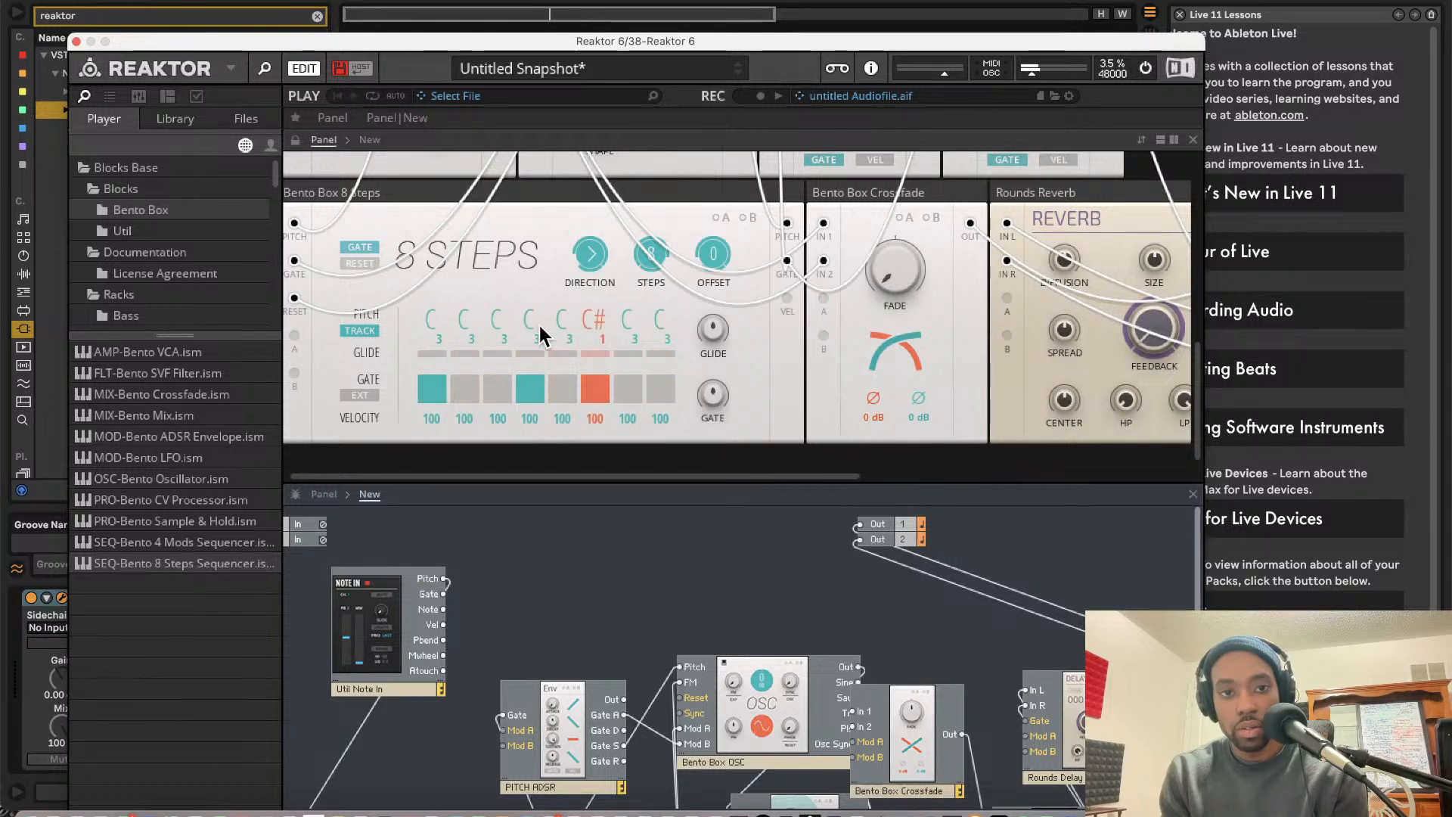
{"action": "left_click_drag", "start_coordinate": [538, 326], "coordinate": [537, 362]}
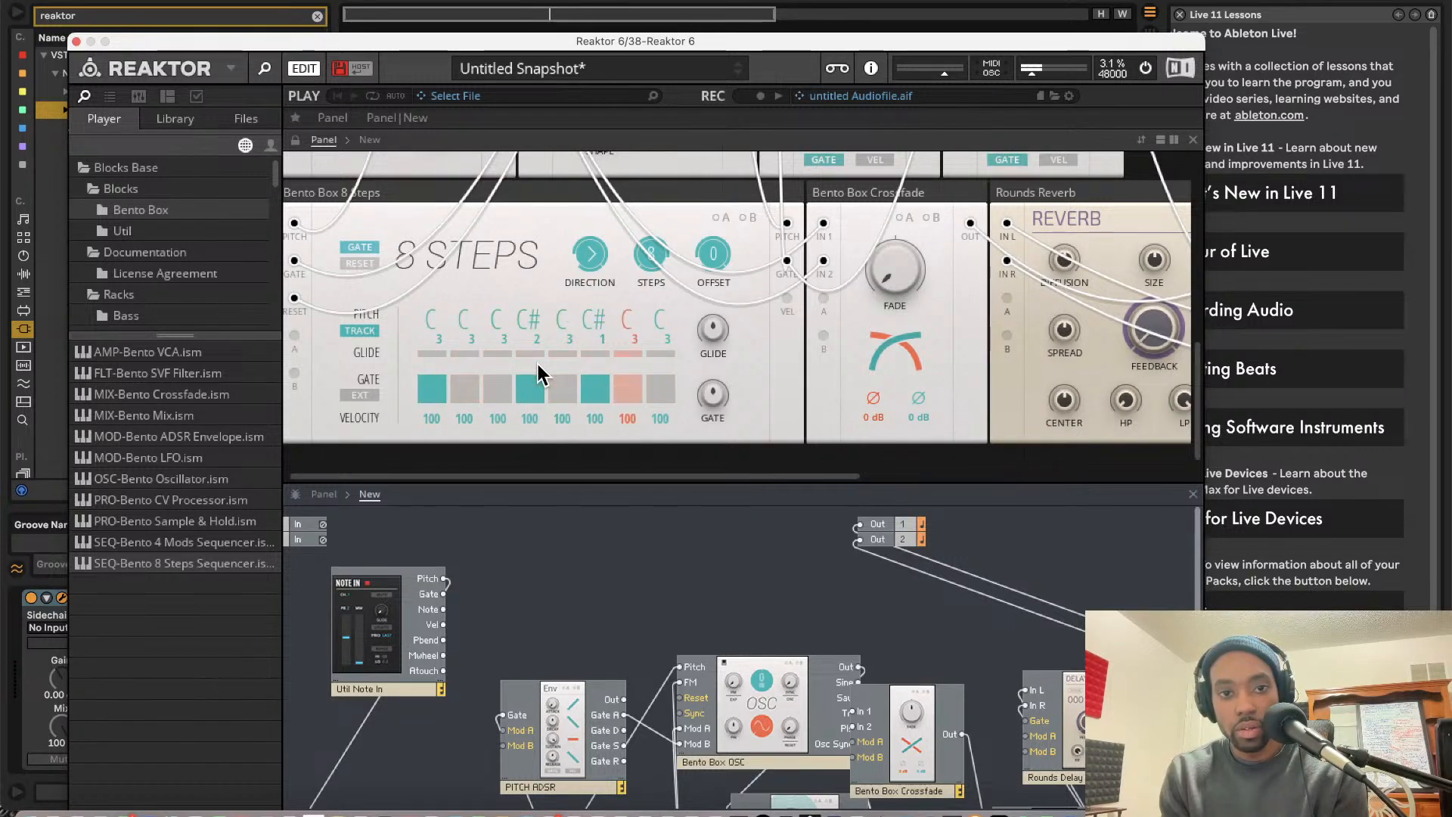
{"action": "left_click", "coordinate": [660, 390]}
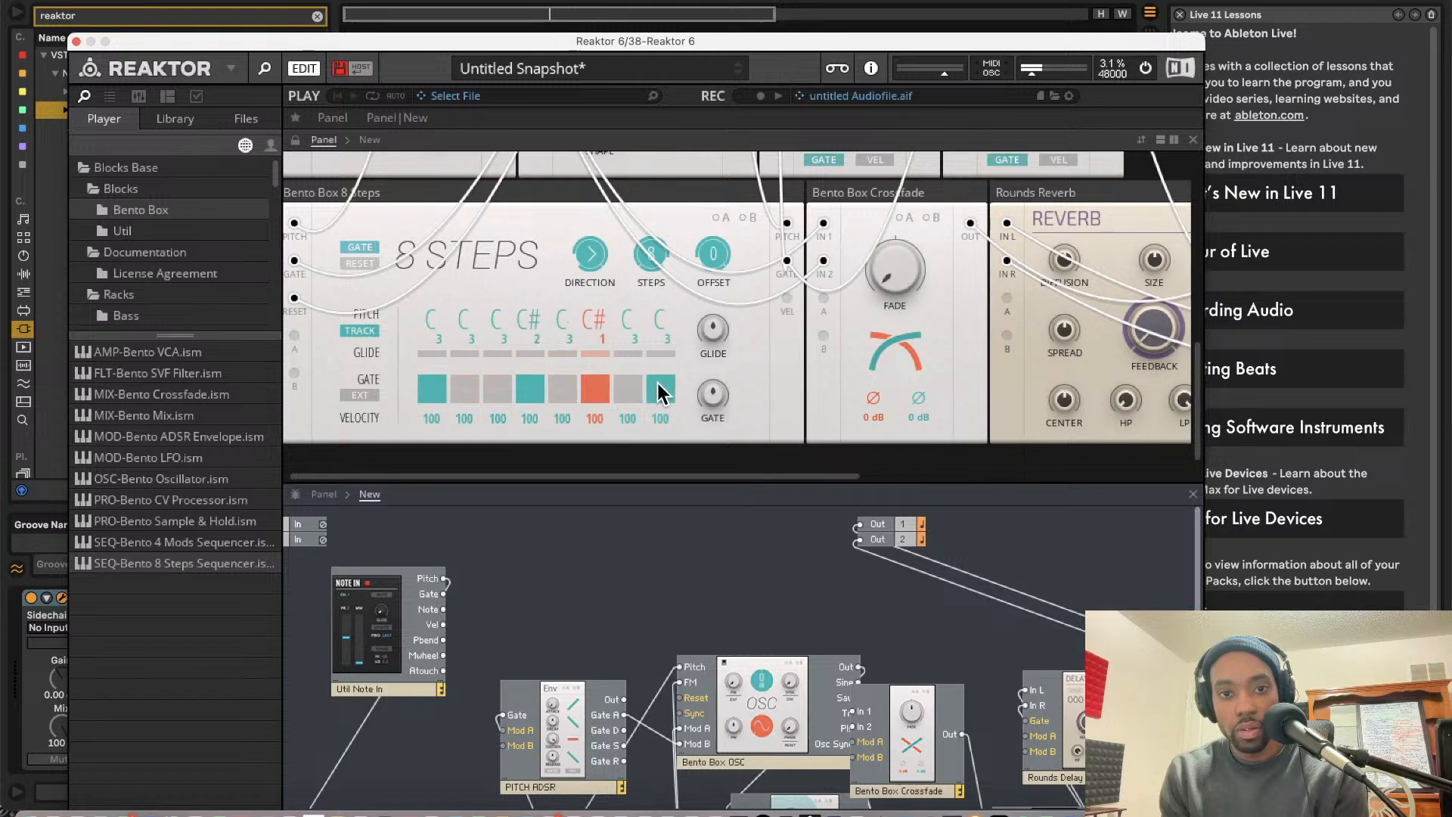
{"action": "left_click_drag", "start_coordinate": [656, 317], "coordinate": [675, 435]}
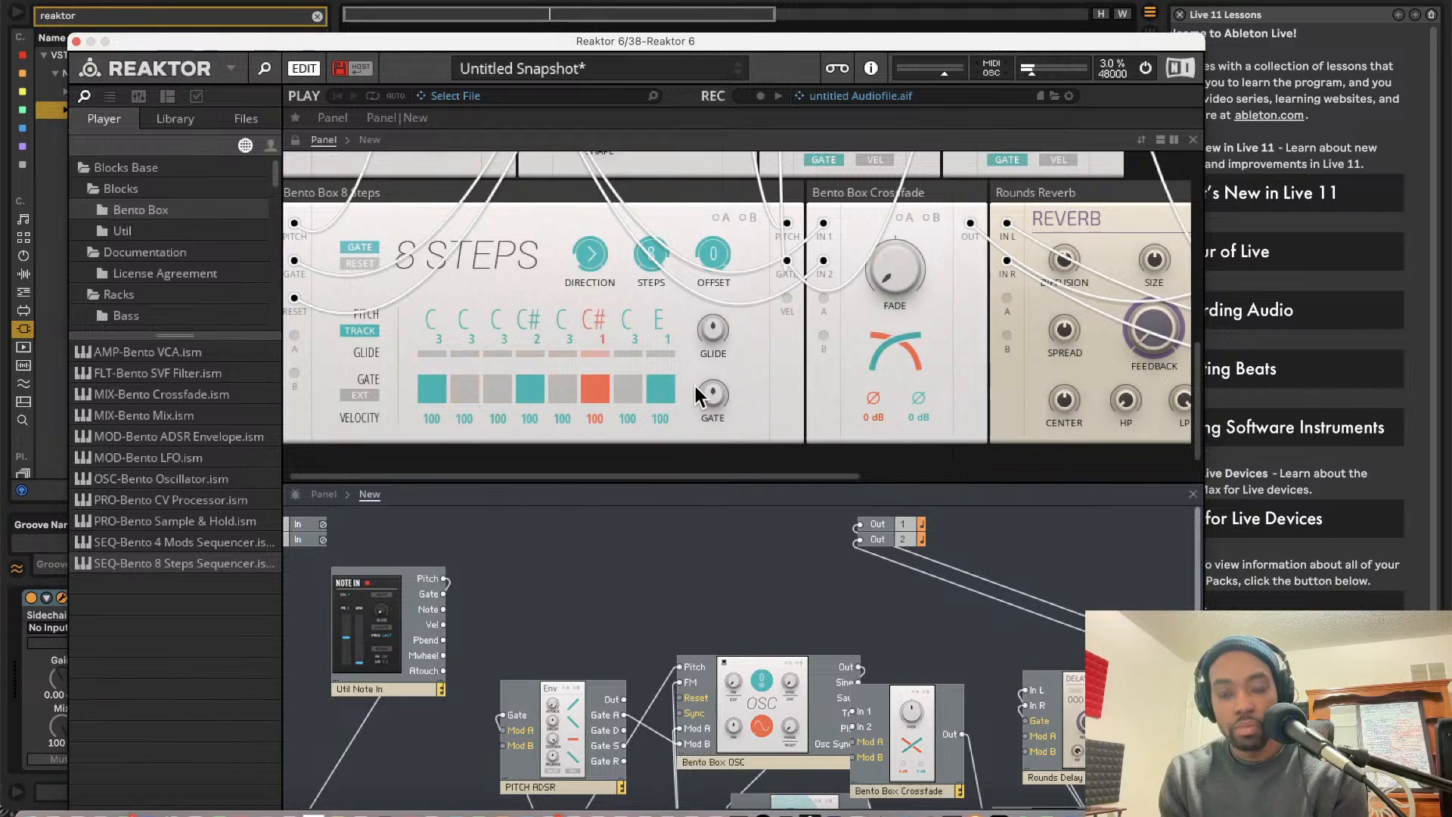
Raise Reaktor's main output level slightly while the sequence plays
{"action": "scroll", "coordinate": [712, 372], "scroll_direction": "down", "scroll_amount": 1}
{"action": "scroll", "coordinate": [717, 381], "scroll_direction": "up", "scroll_amount": 1}
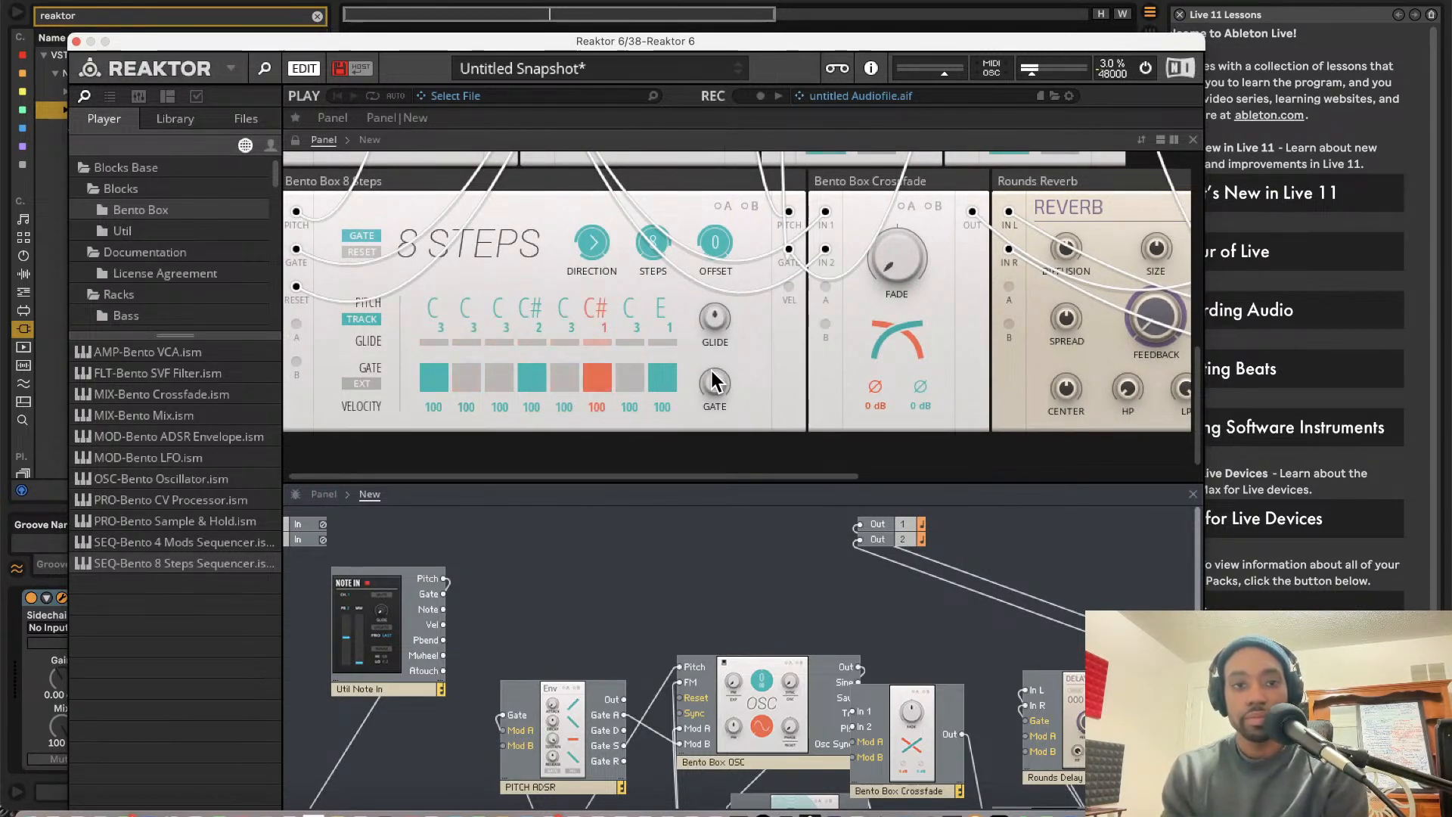
{"action": "scroll", "coordinate": [624, 328], "scroll_direction": "left", "scroll_amount": 1}
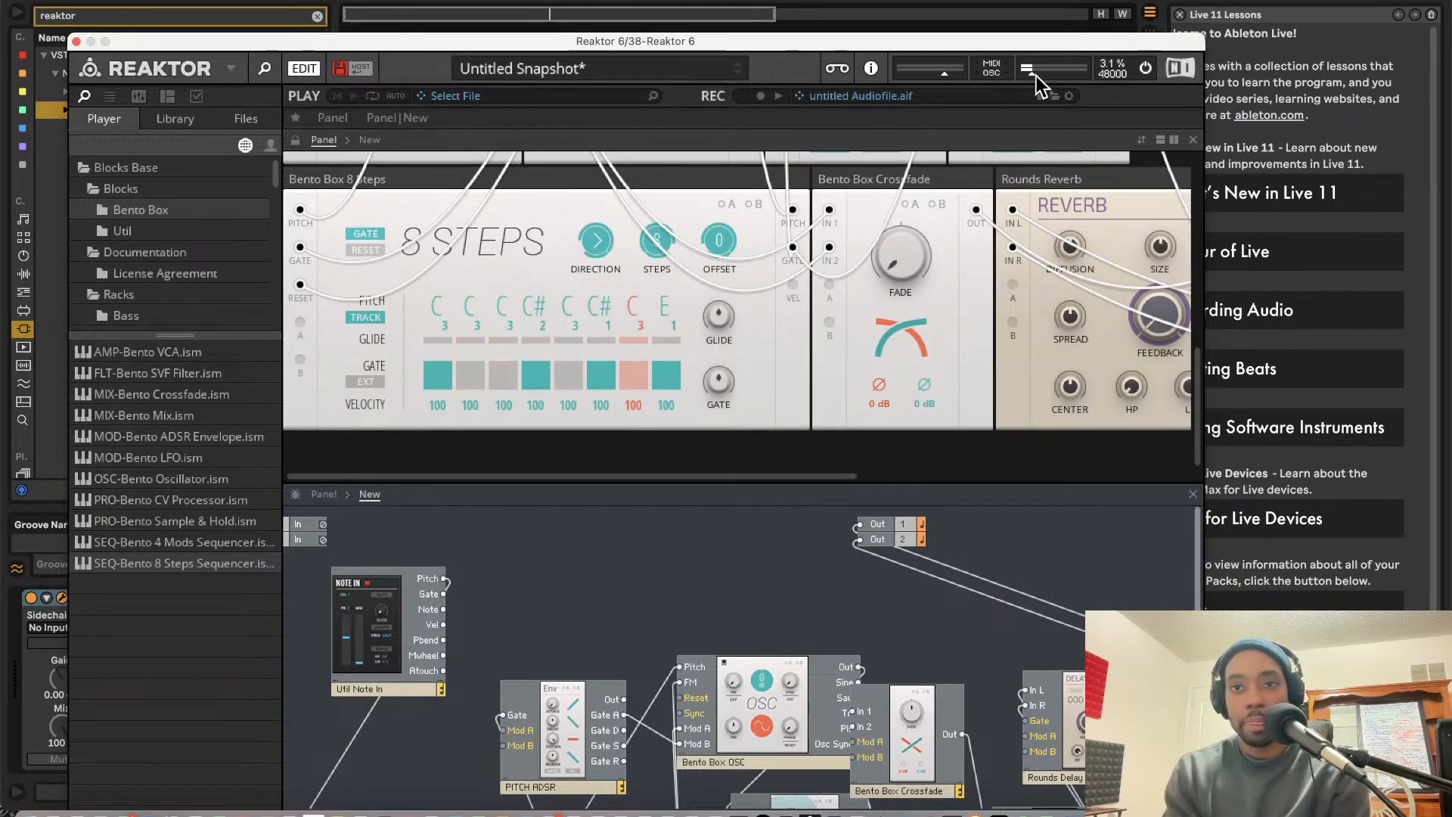
{"action": "left_click_drag", "start_coordinate": [1036, 74], "coordinate": [1045, 76]}
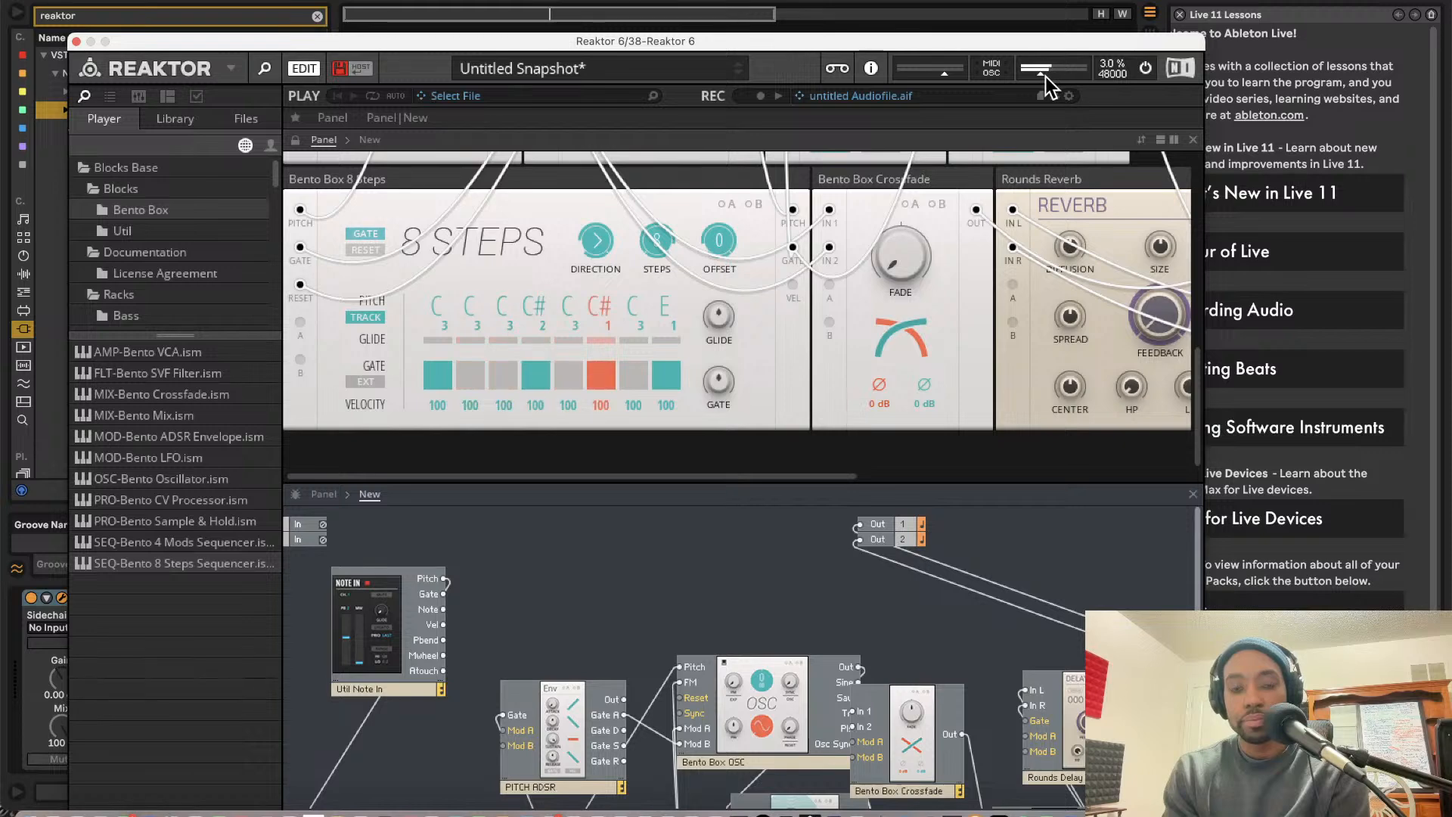
Adjust the Bento Box SVF's CUTOFF and RESONANCE and raise its FM to about 7 while the sequence plays
{"action": "scroll", "coordinate": [725, 227], "scroll_direction": "up", "scroll_amount": 3}
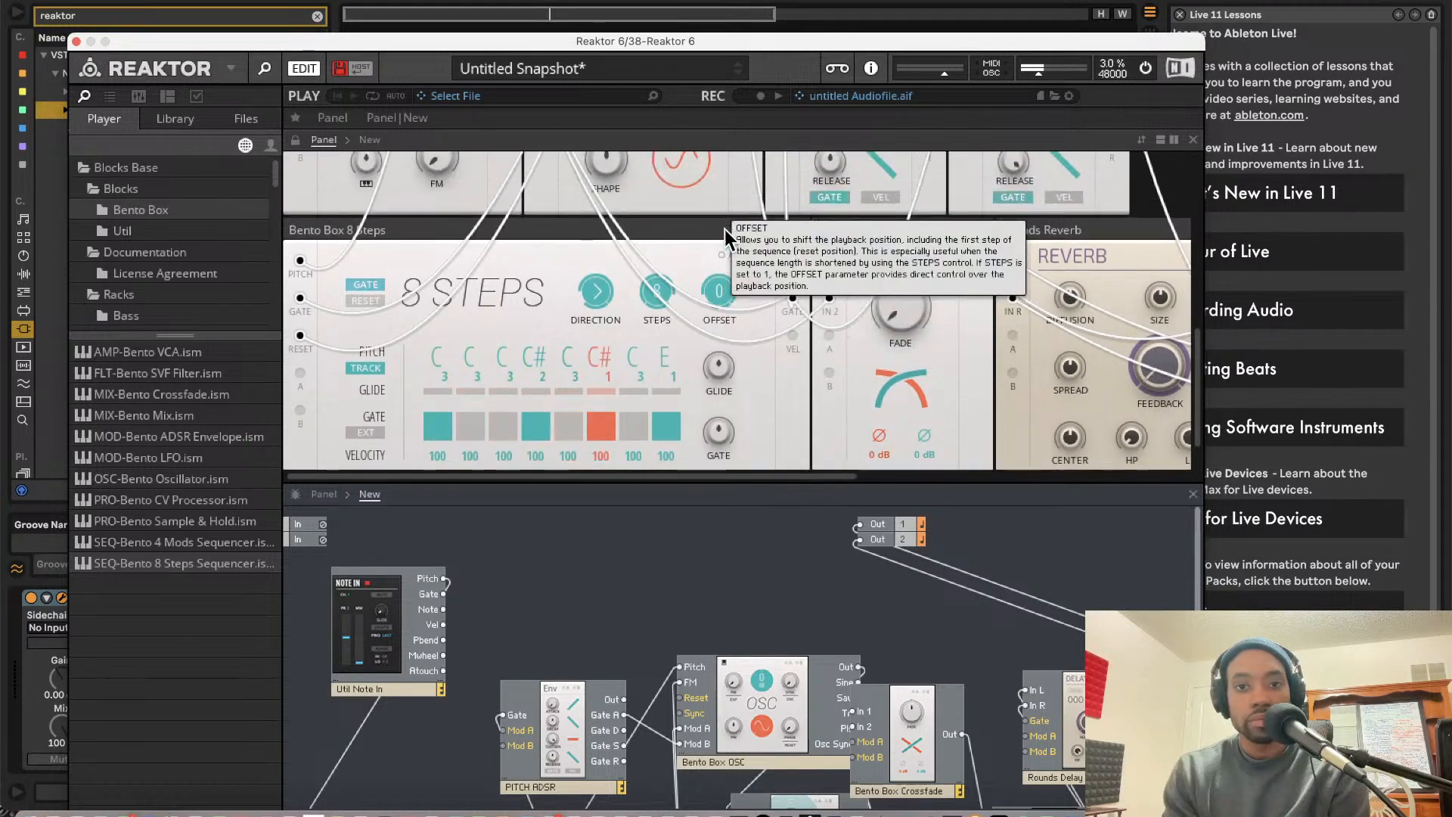
{"action": "scroll", "coordinate": [707, 313], "scroll_direction": "up", "scroll_amount": 4}
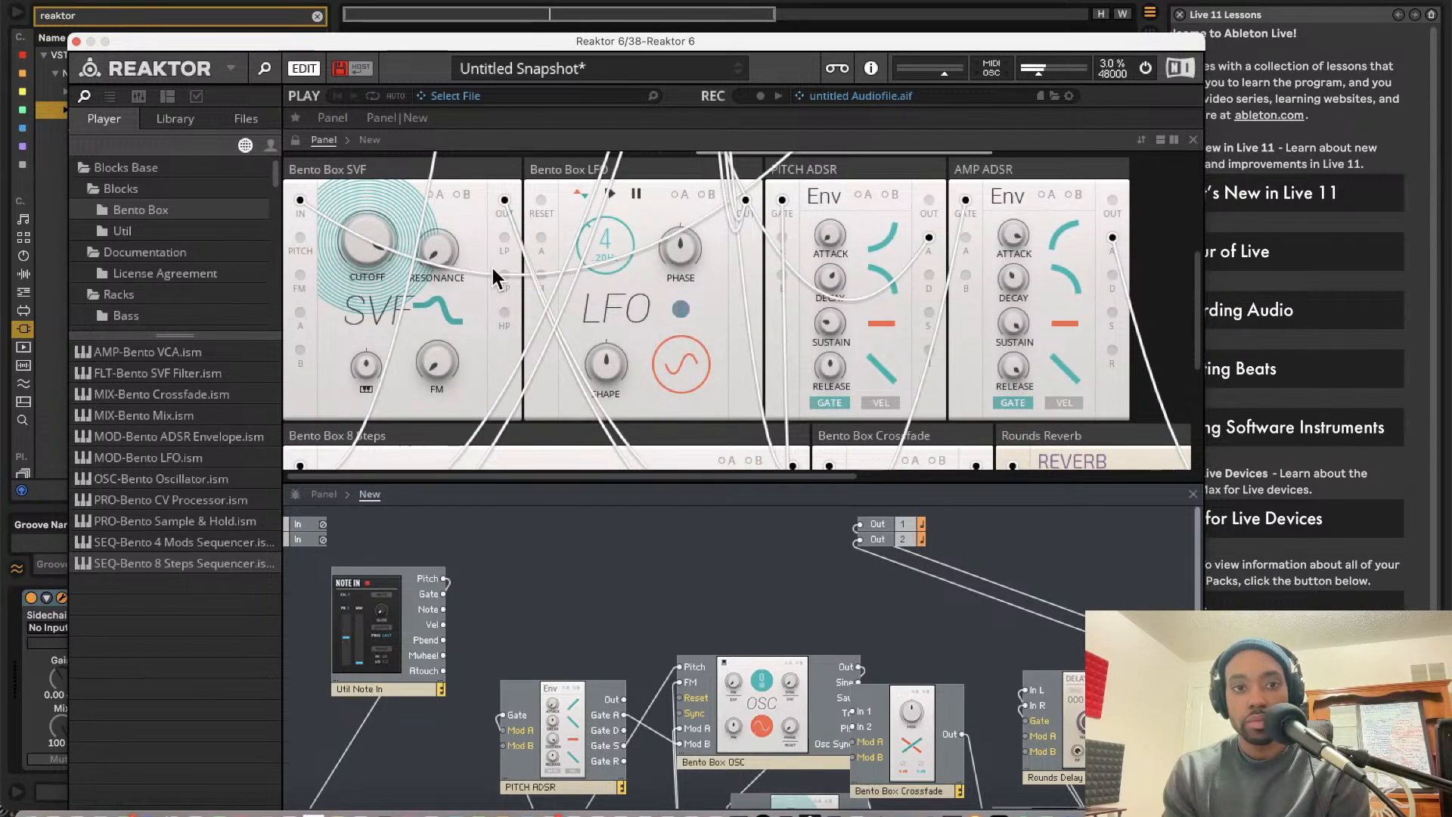
{"action": "left_click_drag", "start_coordinate": [401, 247], "coordinate": [410, 354]}
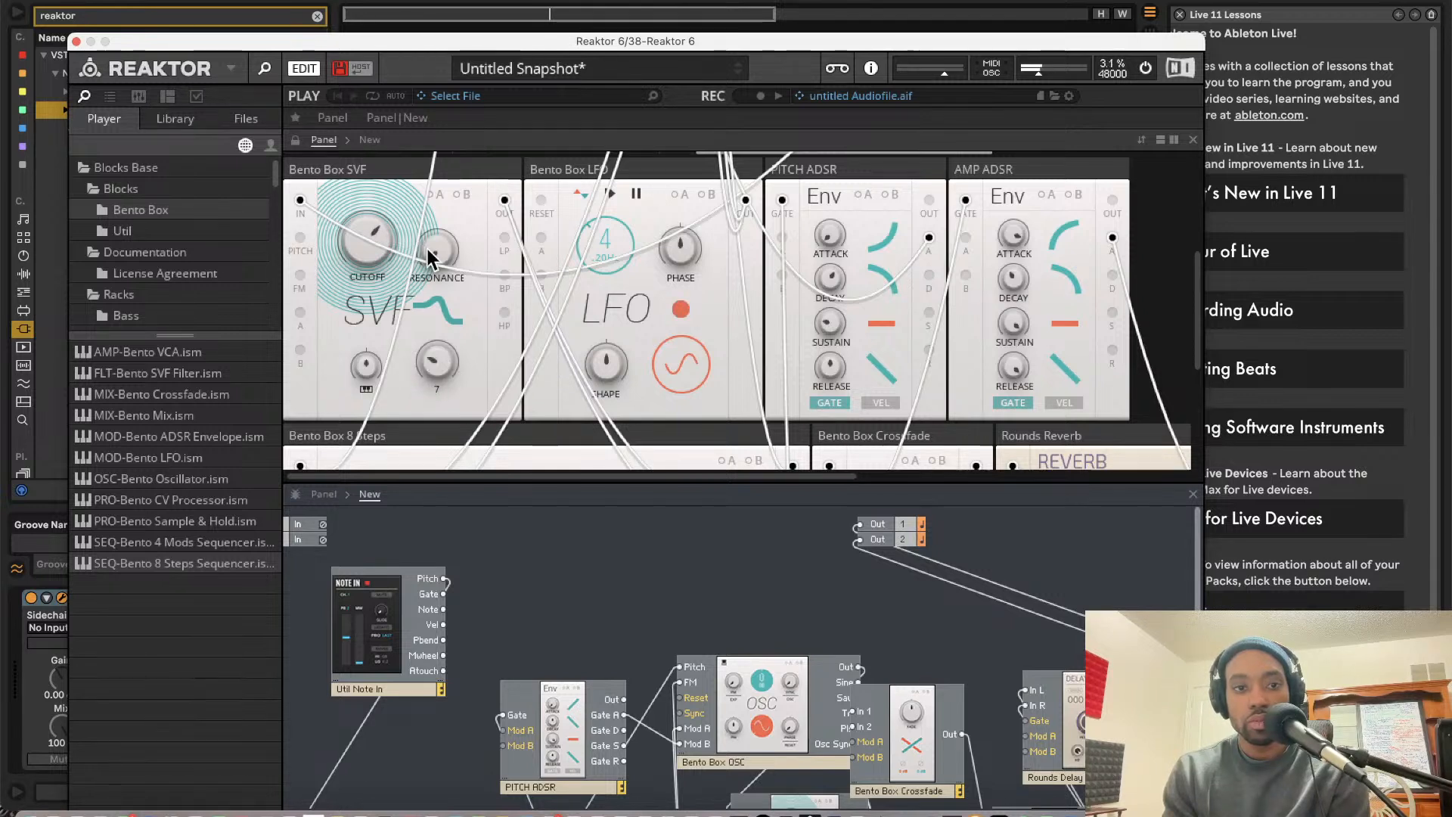
{"action": "left_click_drag", "start_coordinate": [359, 246], "coordinate": [349, 161]}
{"action": "left_click_drag", "start_coordinate": [436, 250], "coordinate": [434, 224]}
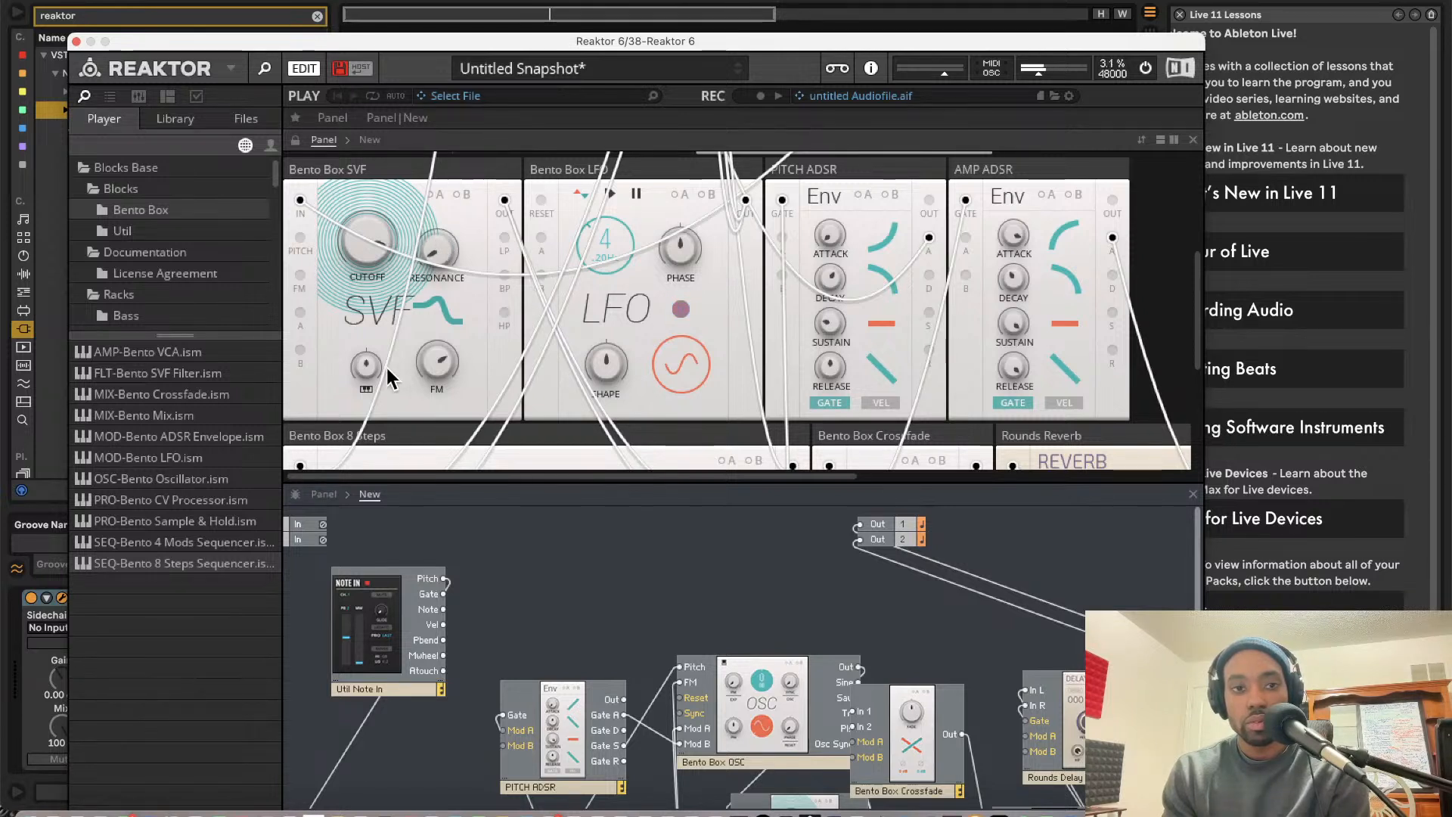
Fine-tune the SVF's CUTOFF and the PITCH ADSR's SUSTAIN, and lower the AMP ADSR's SUSTAIN while raising its RELEASE
{"action": "left_click_drag", "start_coordinate": [351, 251], "coordinate": [351, 215]}
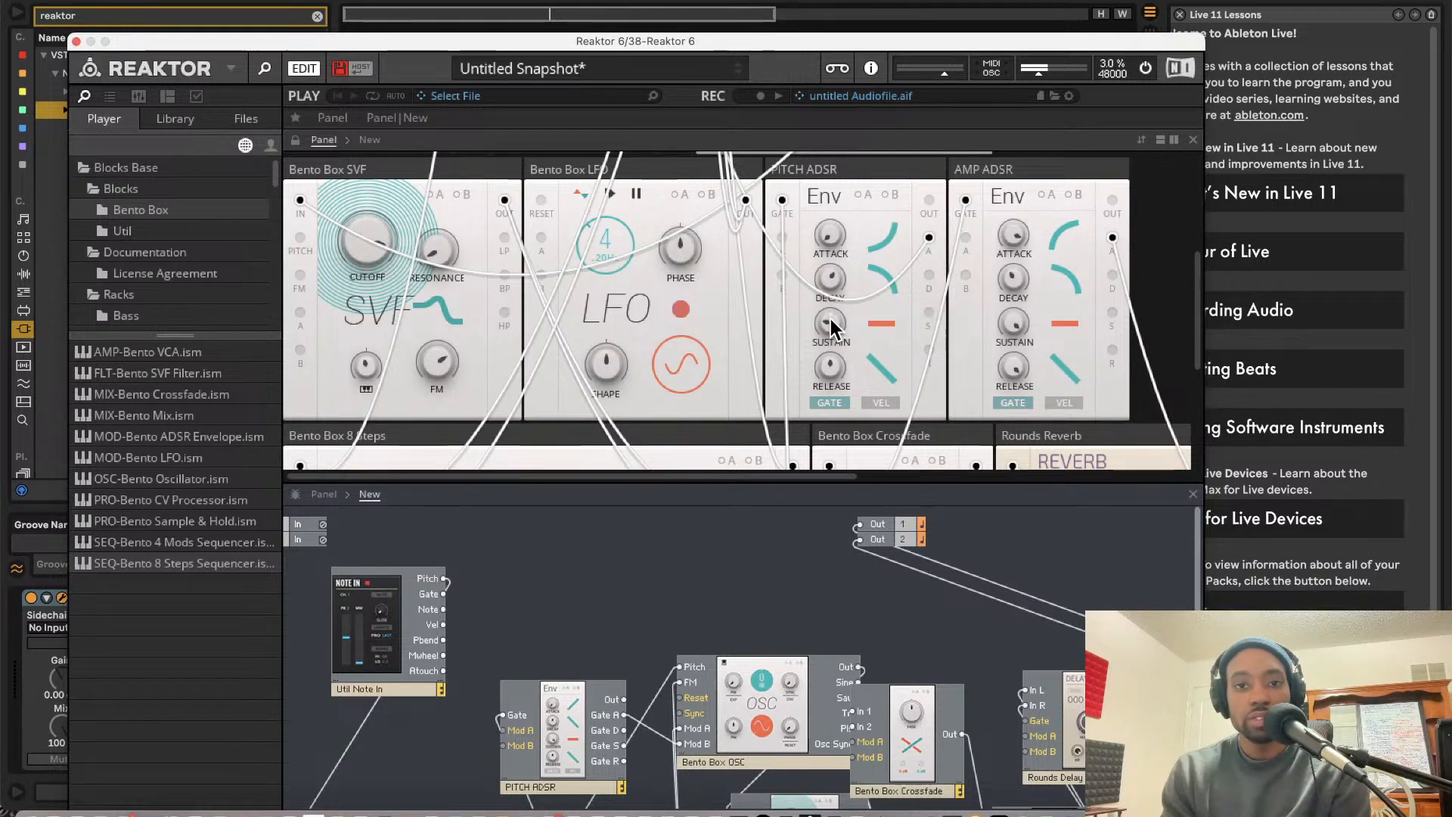
{"action": "left_click_drag", "start_coordinate": [831, 327], "coordinate": [842, 356]}
{"action": "left_click_drag", "start_coordinate": [1013, 323], "coordinate": [1014, 598]}
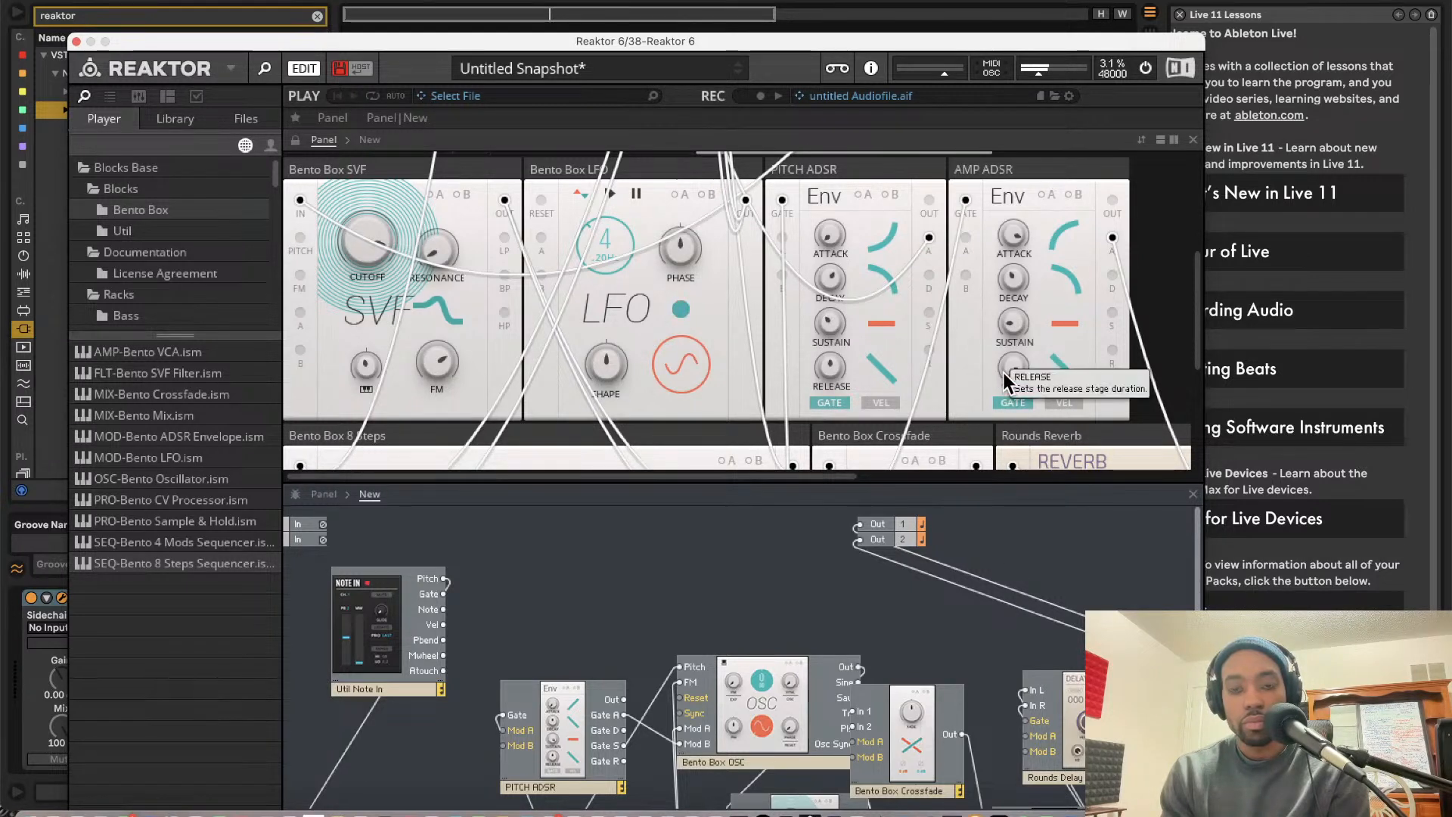
{"action": "left_click_drag", "start_coordinate": [1003, 372], "coordinate": [1015, 198]}
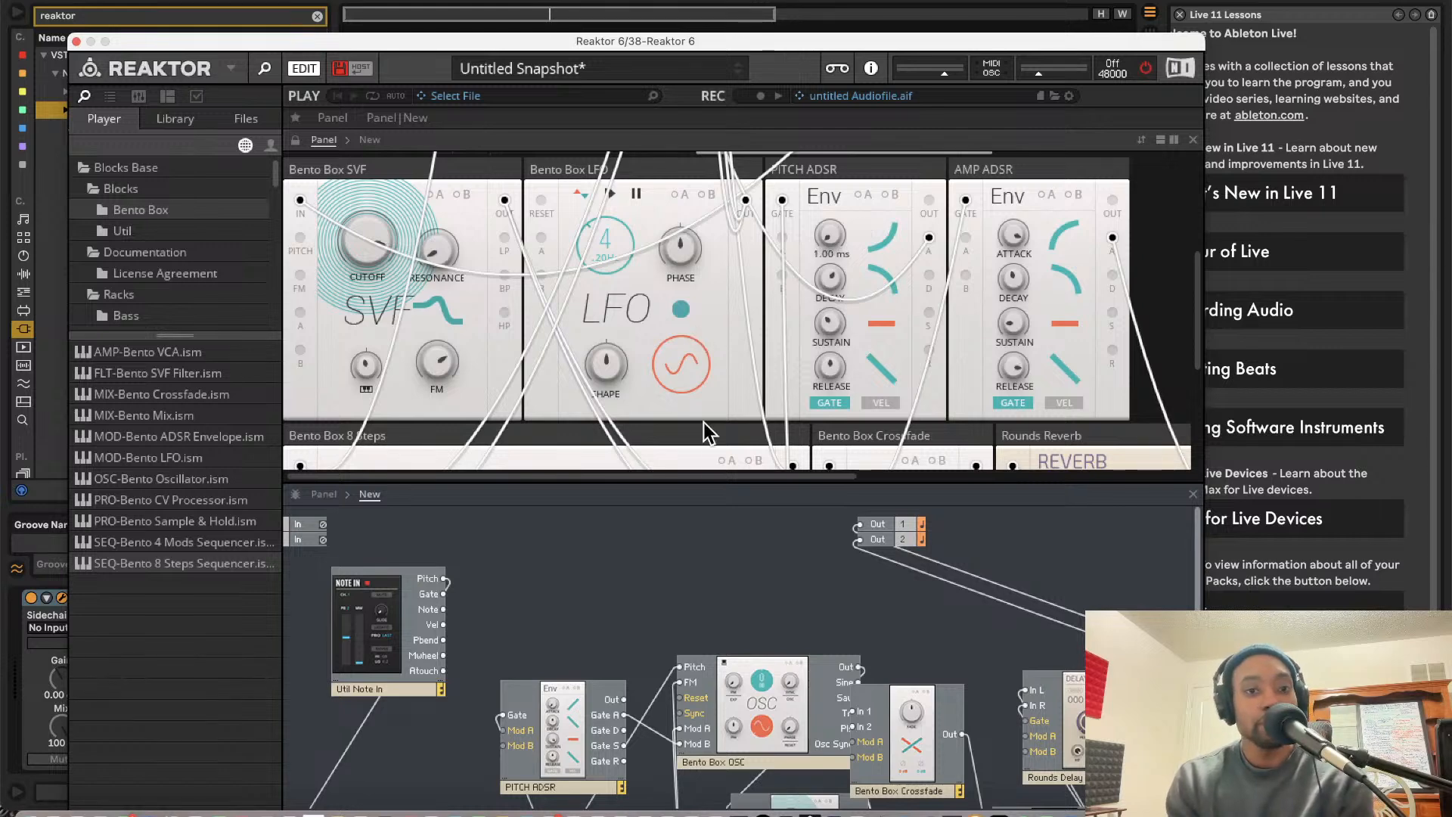
Enlarge the panel view to include the 8 Steps block, reopen the hidden Reaktor window, and adjust the PITCH ADSR's ATTACK
{"action": "left_click_drag", "start_coordinate": [706, 480], "coordinate": [756, 649]}
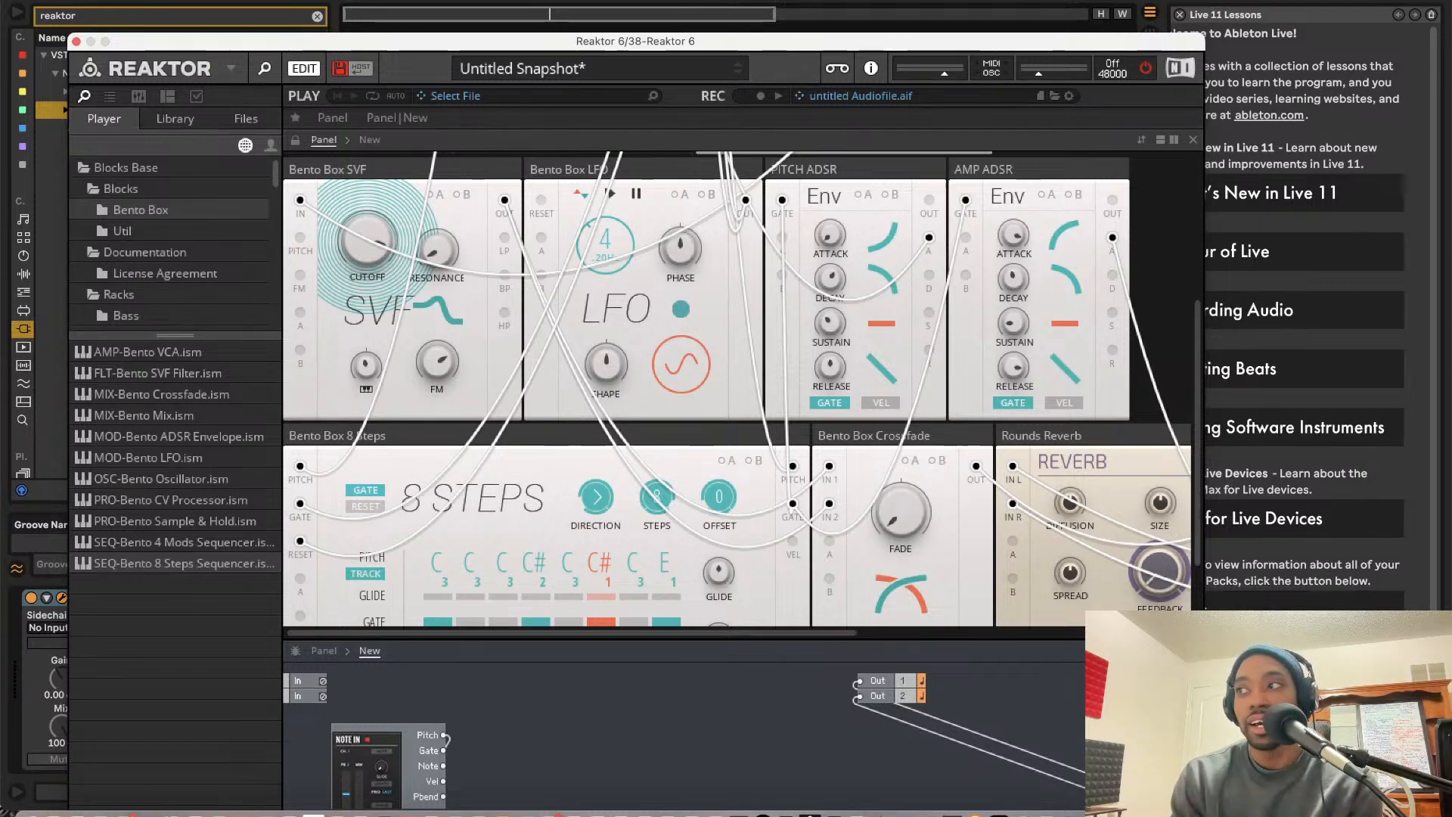
{"action": "key", "text": "super+alt+p"}
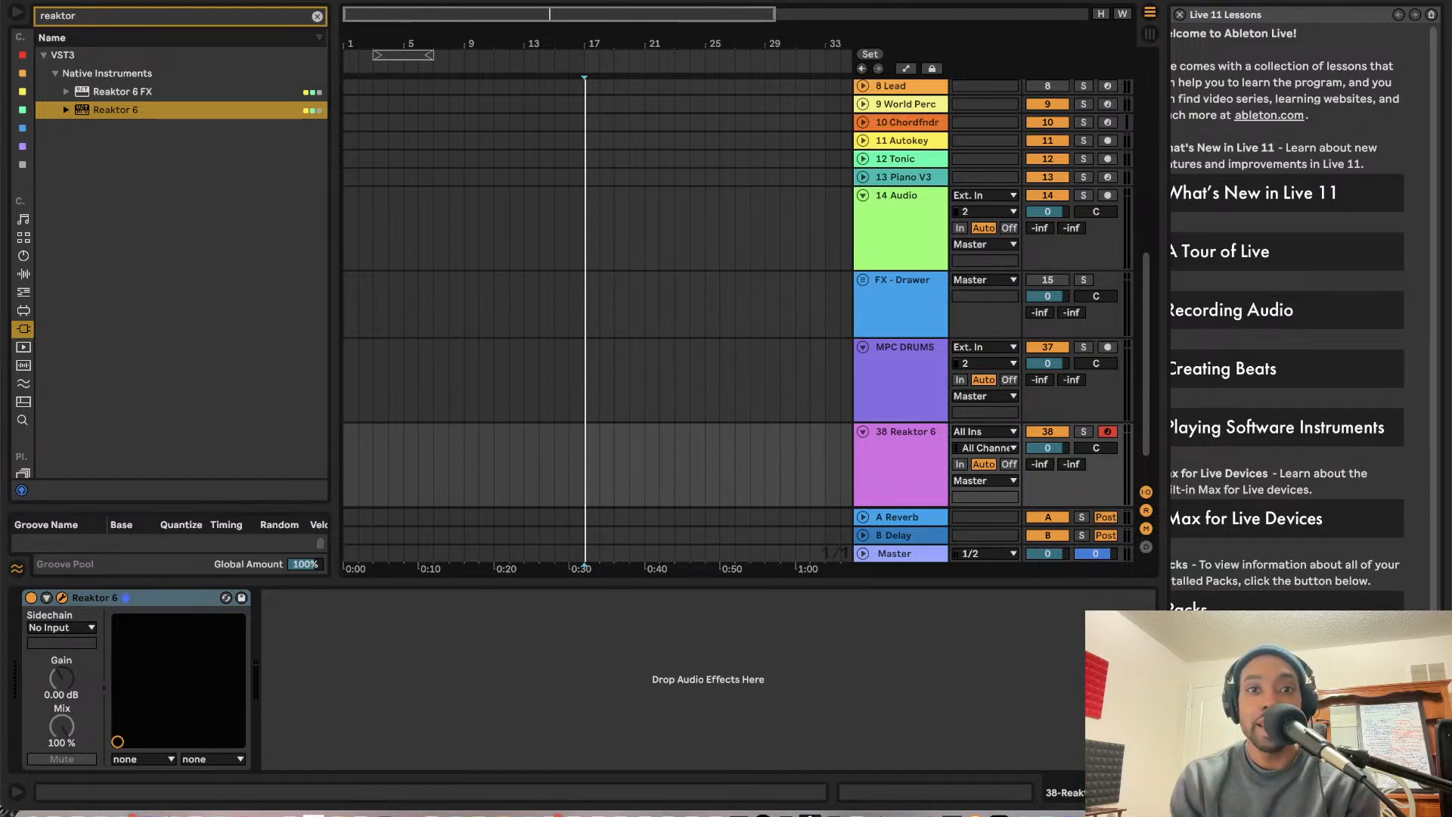
{"action": "left_click", "coordinate": [62, 597]}
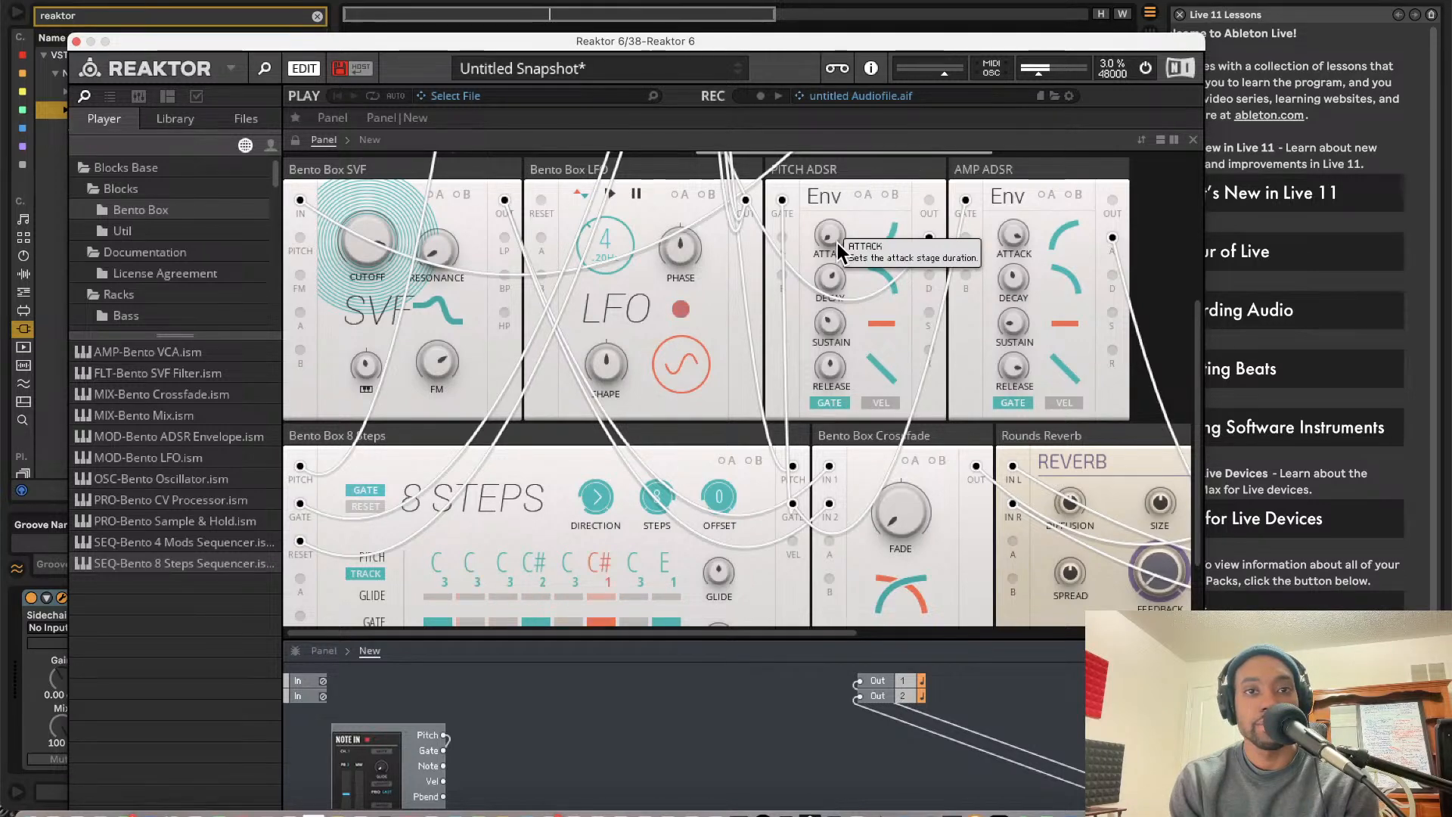
{"action": "left_click_drag", "start_coordinate": [838, 243], "coordinate": [786, 273]}
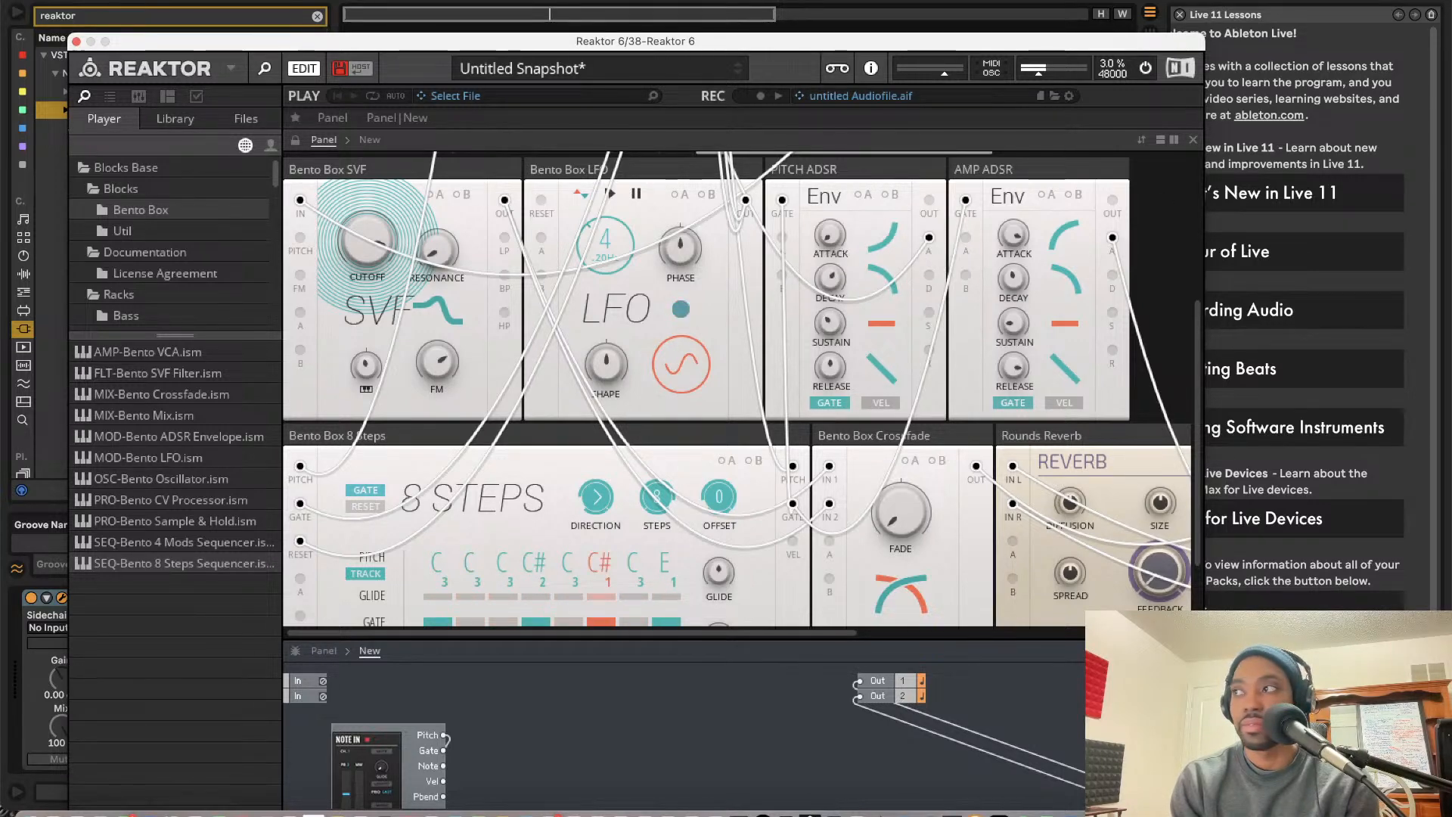
Hide and show the Reaktor window again, and shrink the panel view so the structure view shows the block wiring
{"action": "key", "text": "super+alt+p"}
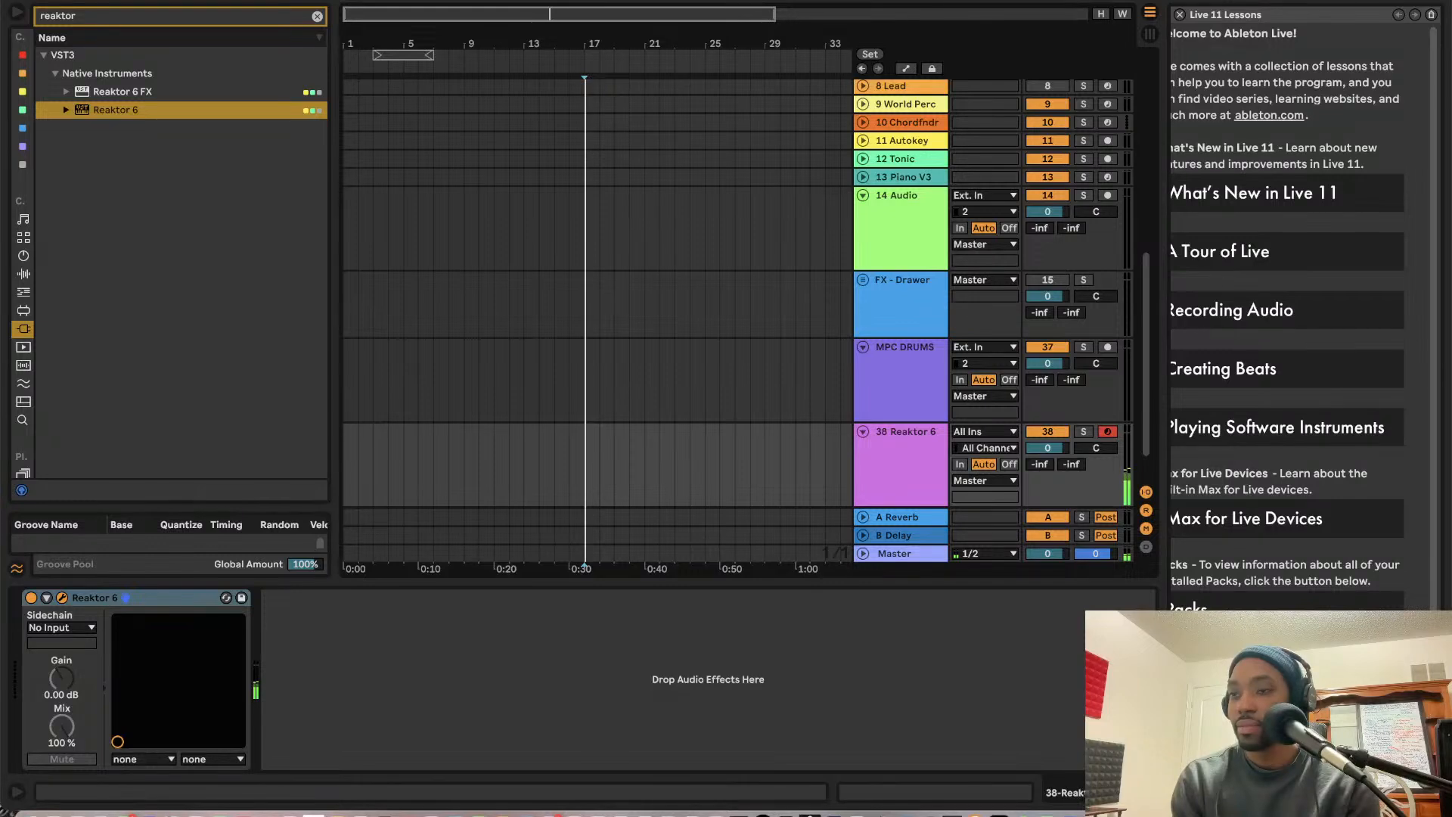
{"action": "key", "text": "super+alt+p"}
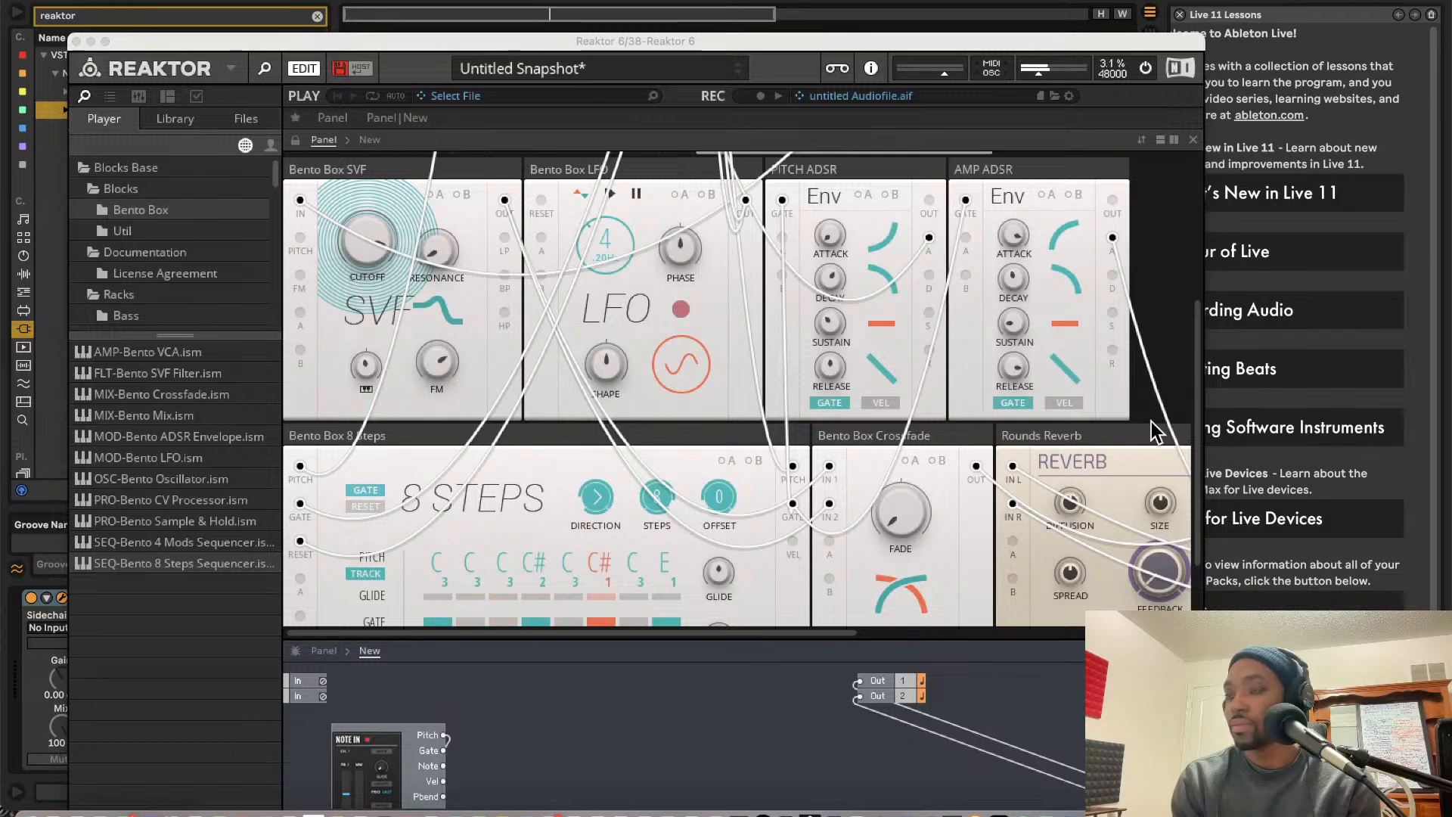
{"action": "scroll", "coordinate": [906, 446], "scroll_direction": "down", "scroll_amount": 2}
{"action": "scroll", "coordinate": [906, 446], "scroll_direction": "up", "scroll_amount": 5}
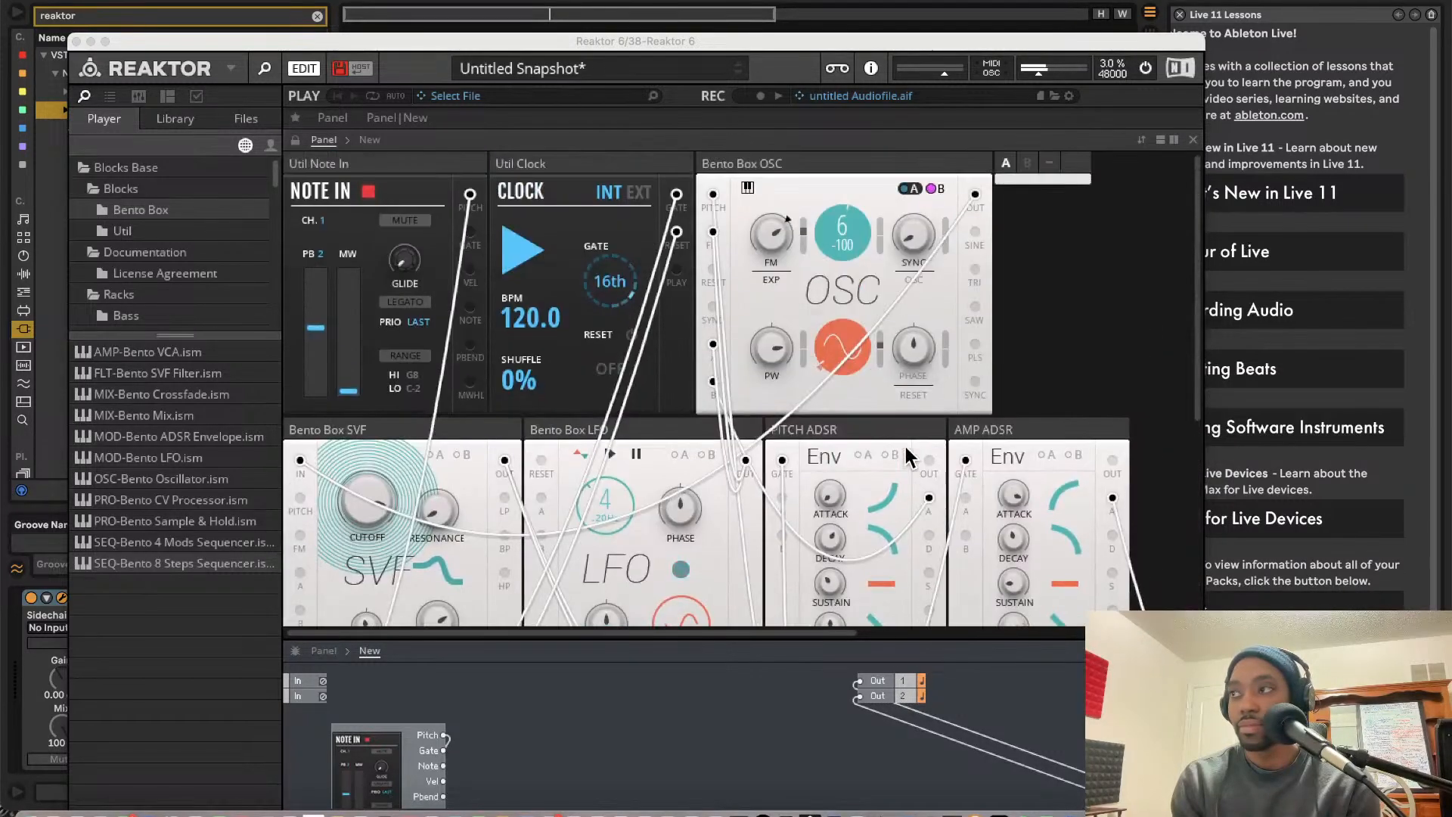
{"action": "left_click", "coordinate": [755, 635]}
{"action": "left_click_drag", "start_coordinate": [755, 639], "coordinate": [719, 260]}
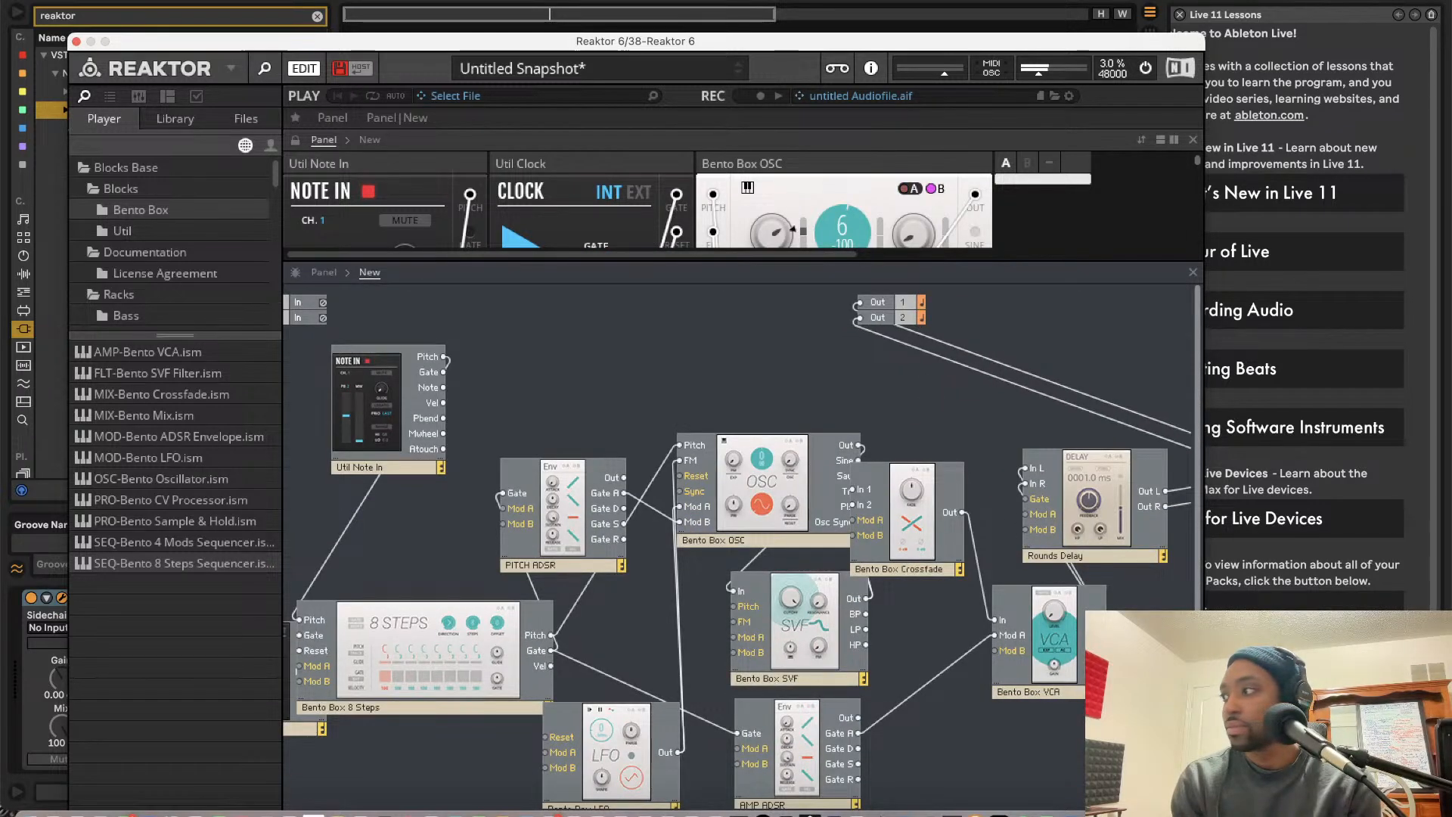